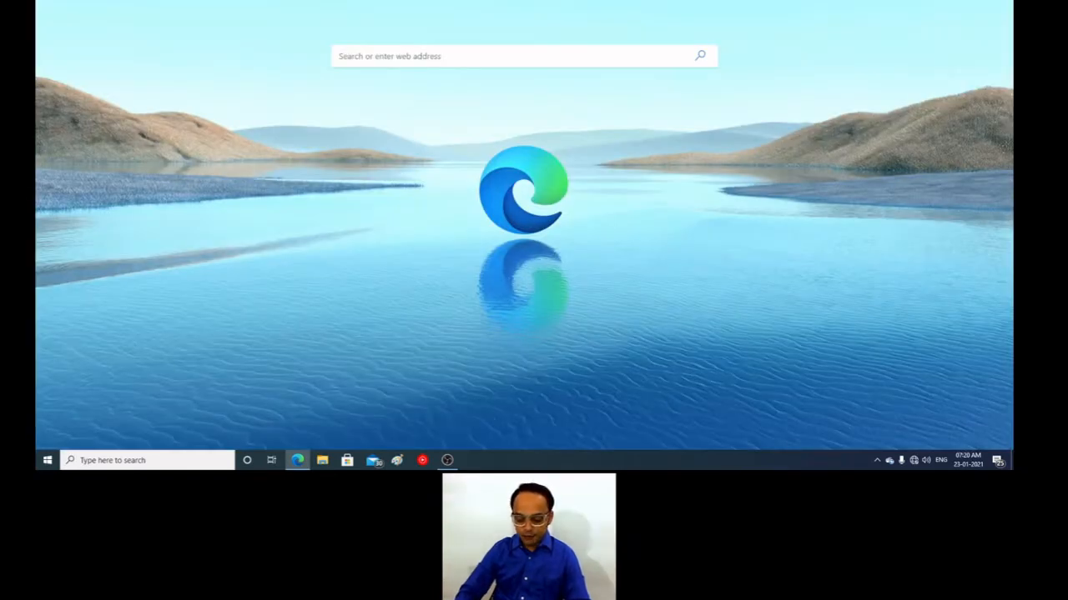
Step: Open the learning site at lms.sllearning.com
{"action": "type", "text": "lms.sll"}
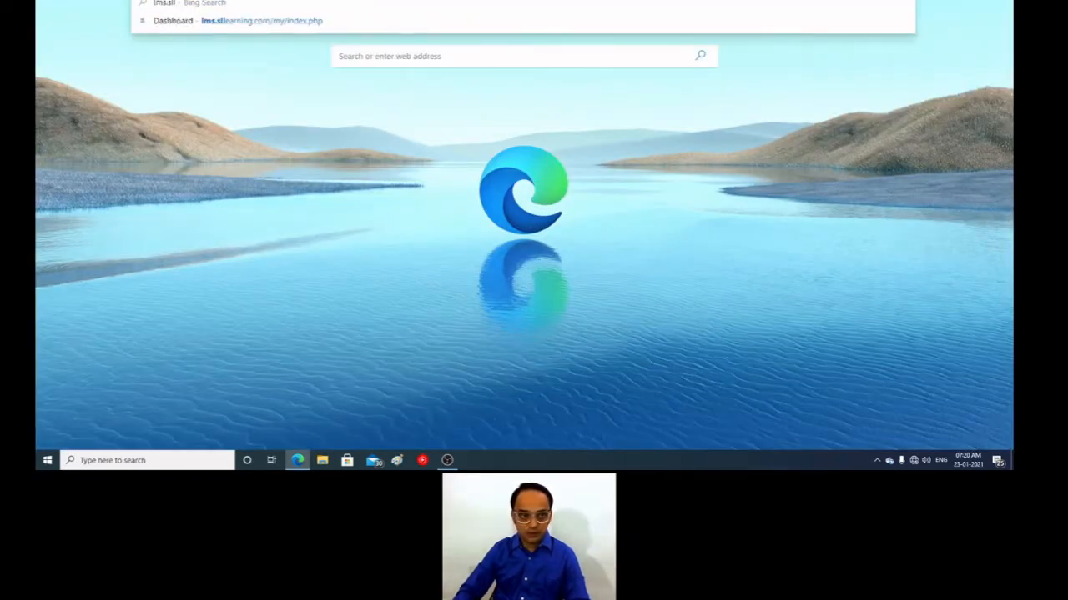
{"action": "type", "text": "earning.com"}
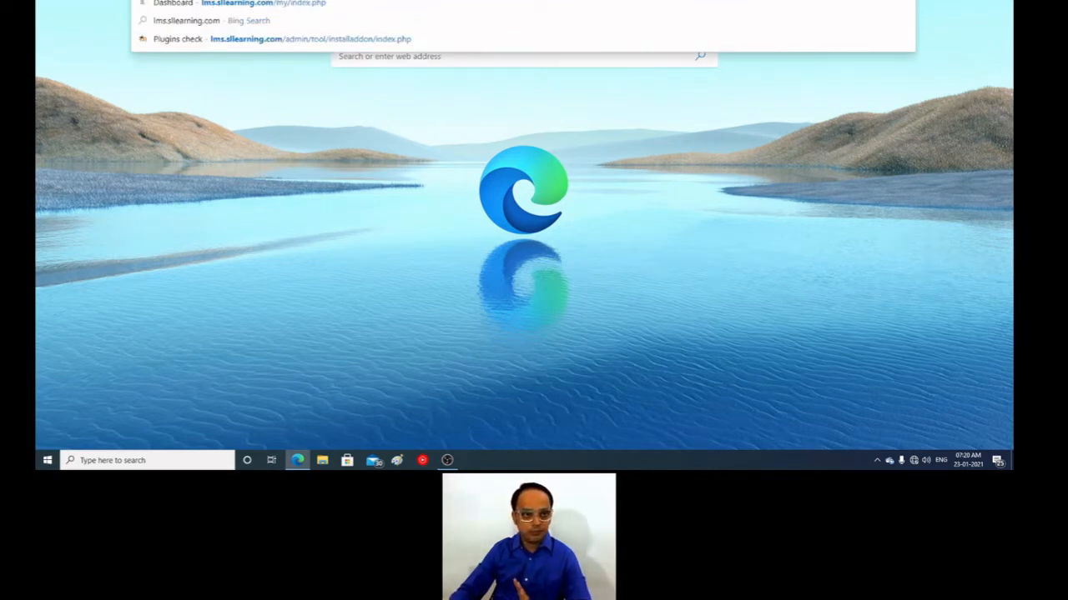
{"action": "key", "text": "Return"}
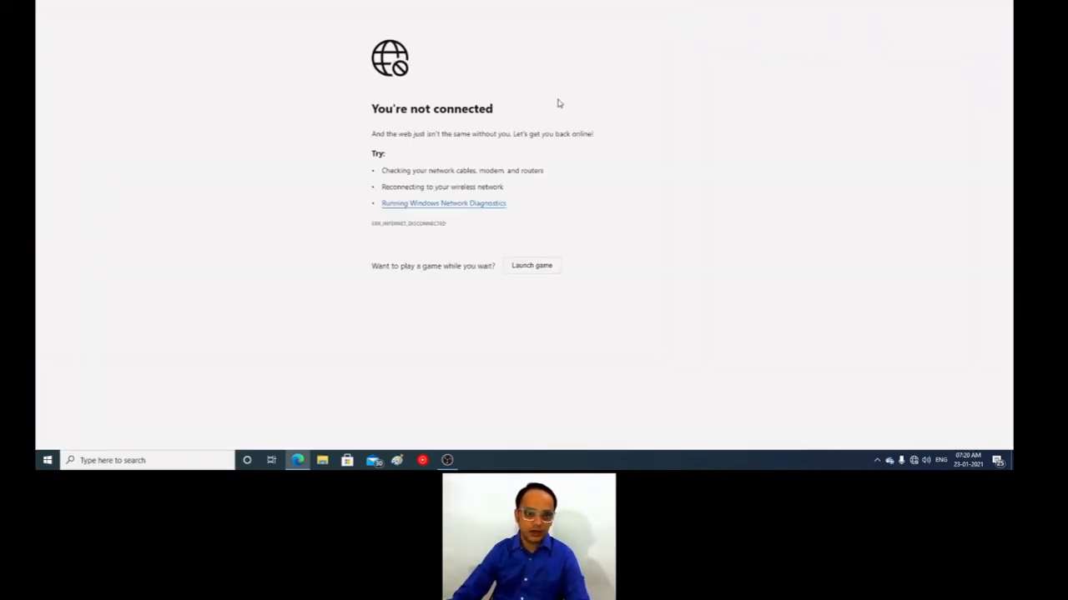
Step: Connect the computer to the Tenda_B0C680 wireless network and reload the learning site
{"action": "left_click", "coordinate": [913, 460]}
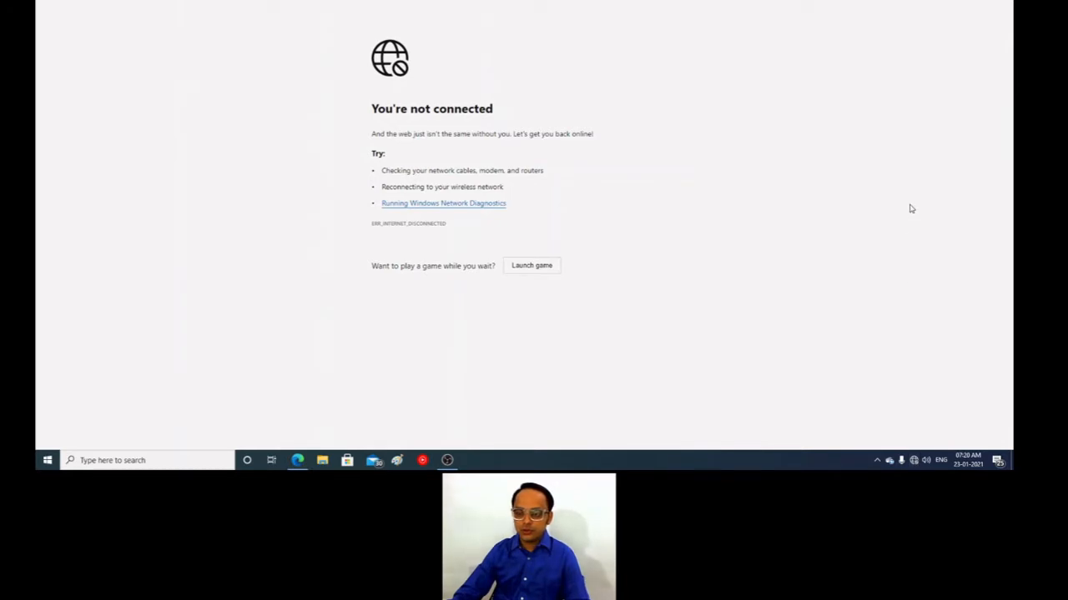
{"action": "left_click", "coordinate": [910, 177]}
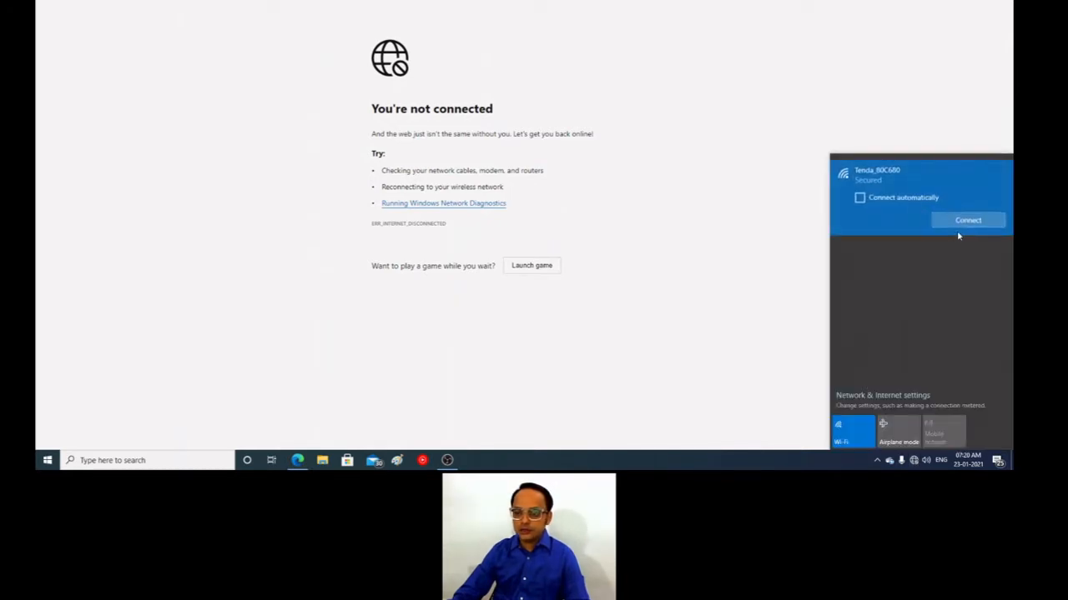
{"action": "left_click", "coordinate": [969, 221]}
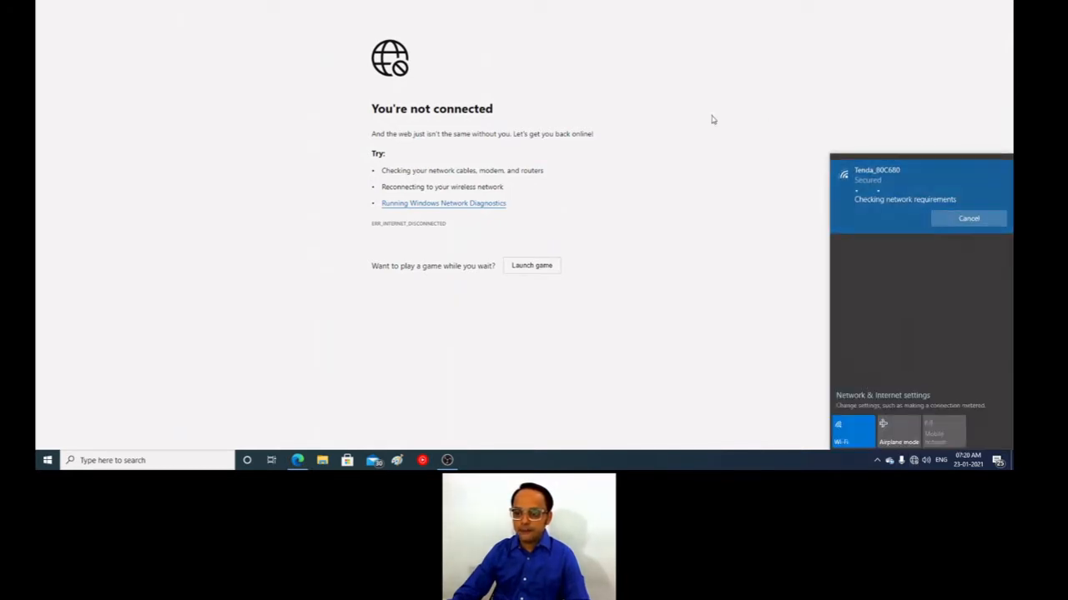
{"action": "left_click", "coordinate": [685, 151]}
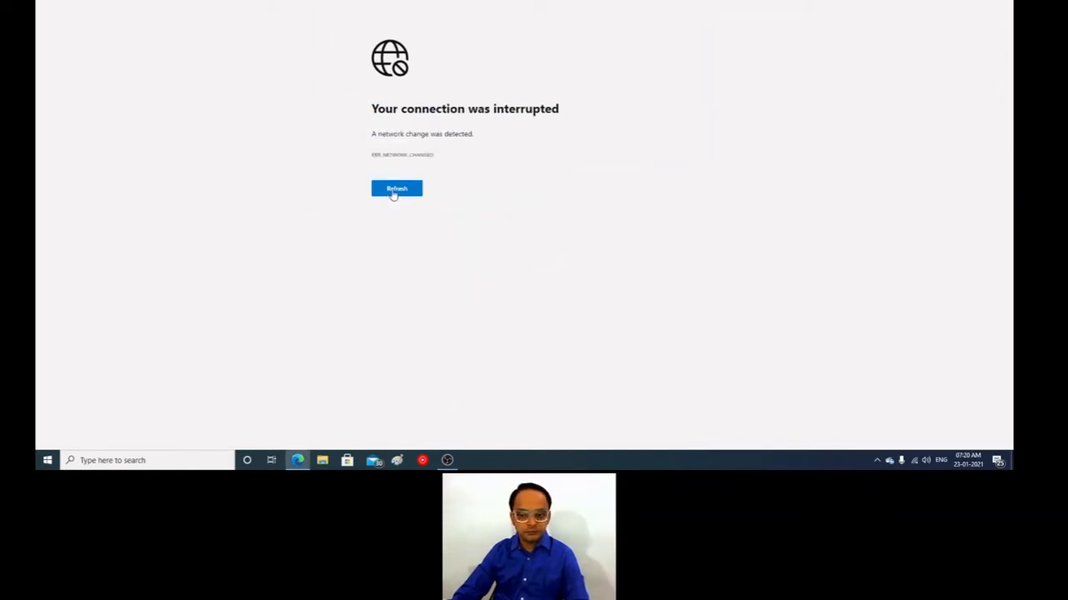
{"action": "left_click", "coordinate": [391, 193]}
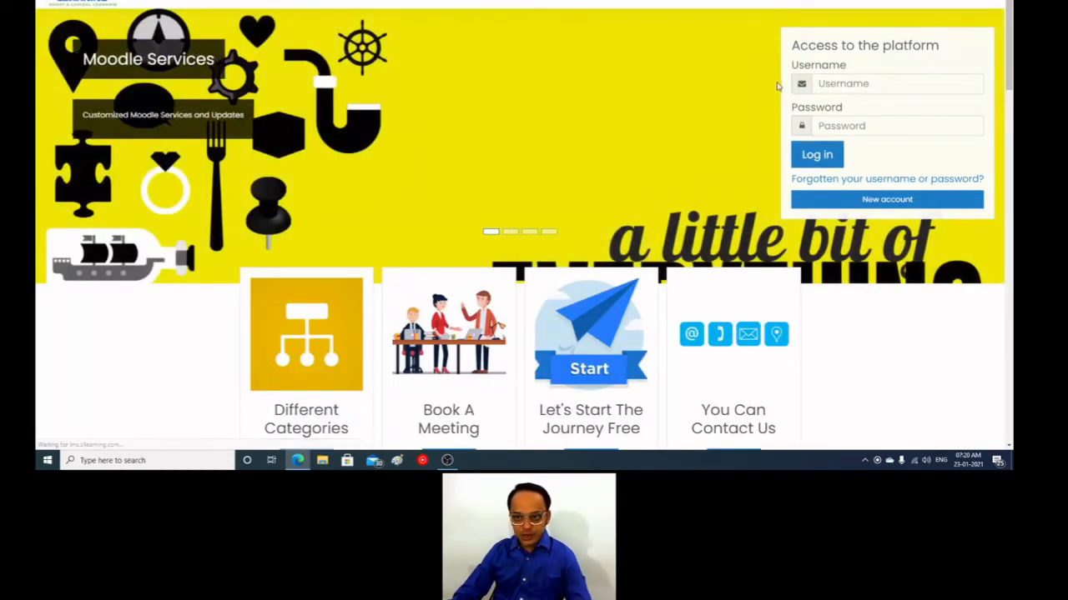
Step: Log in to the platform with the username slladmin and the account password
{"action": "left_click", "coordinate": [848, 81]}
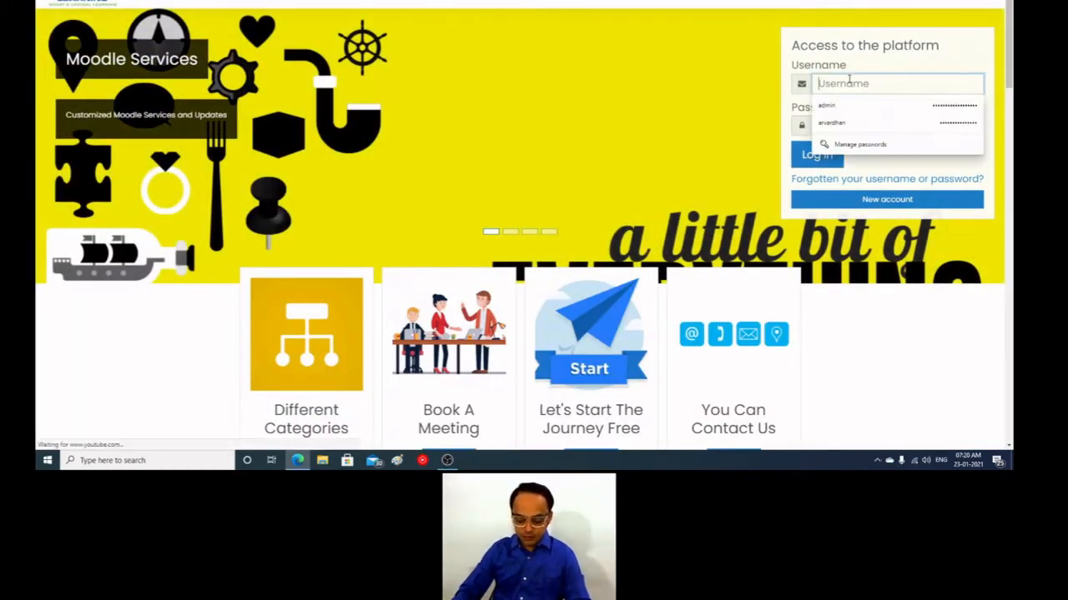
{"action": "type", "text": "slladmin"}
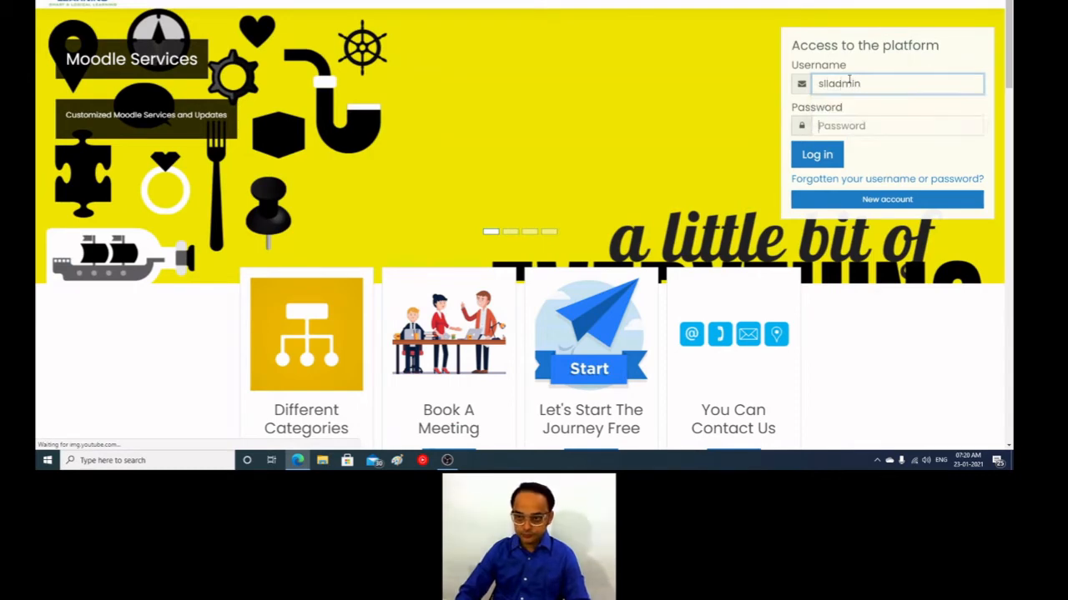
{"action": "key", "text": "Tab"}
{"action": "type", "text": "*"}
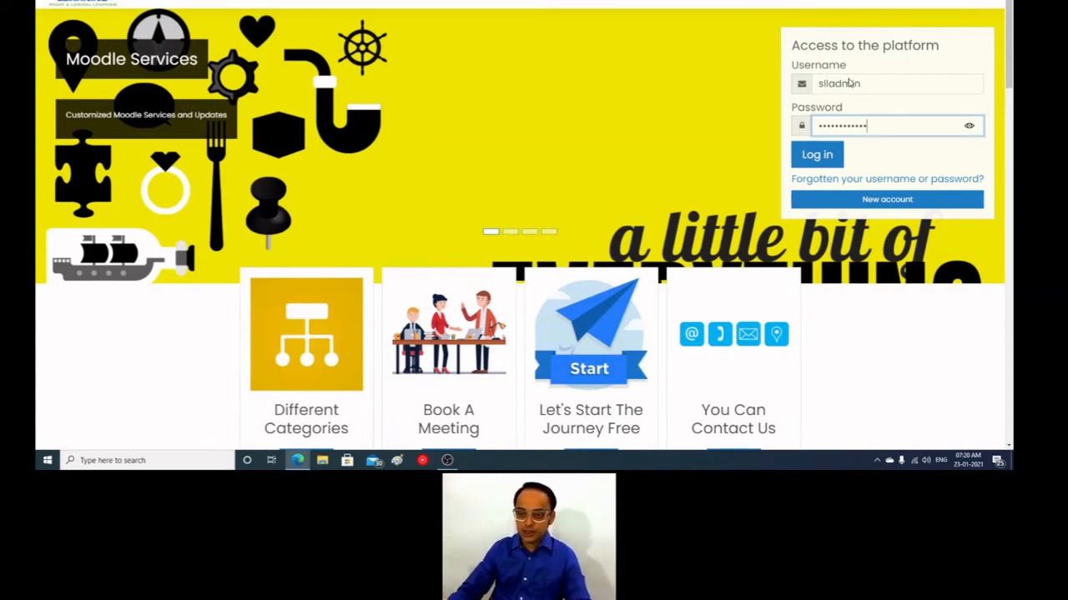
{"action": "key", "text": "Return"}
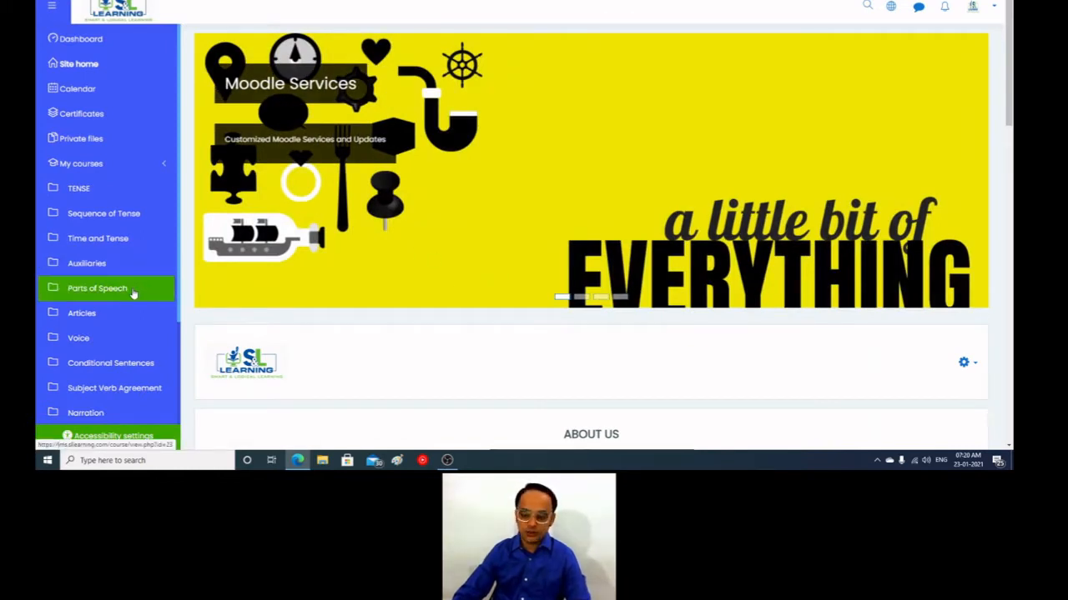
Step: Open the Cohorts page from the Users accounts section of Site administration, dismissing the mail notification
{"action": "scroll", "coordinate": [133, 293], "scroll_direction": "down", "scroll_amount": 2}
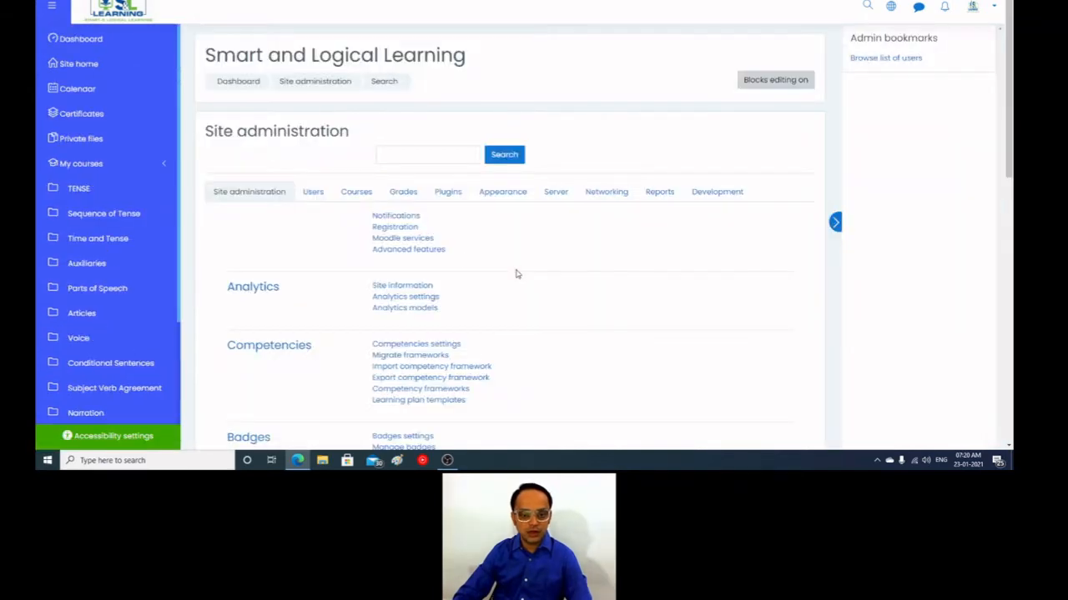
{"action": "left_click", "coordinate": [320, 195]}
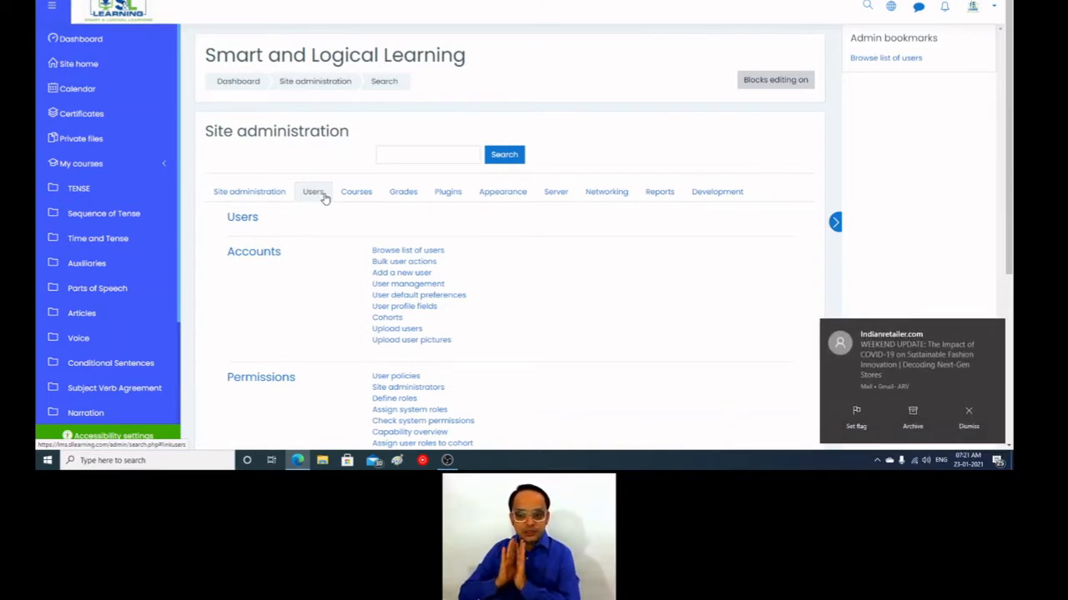
{"action": "left_click", "coordinate": [966, 411]}
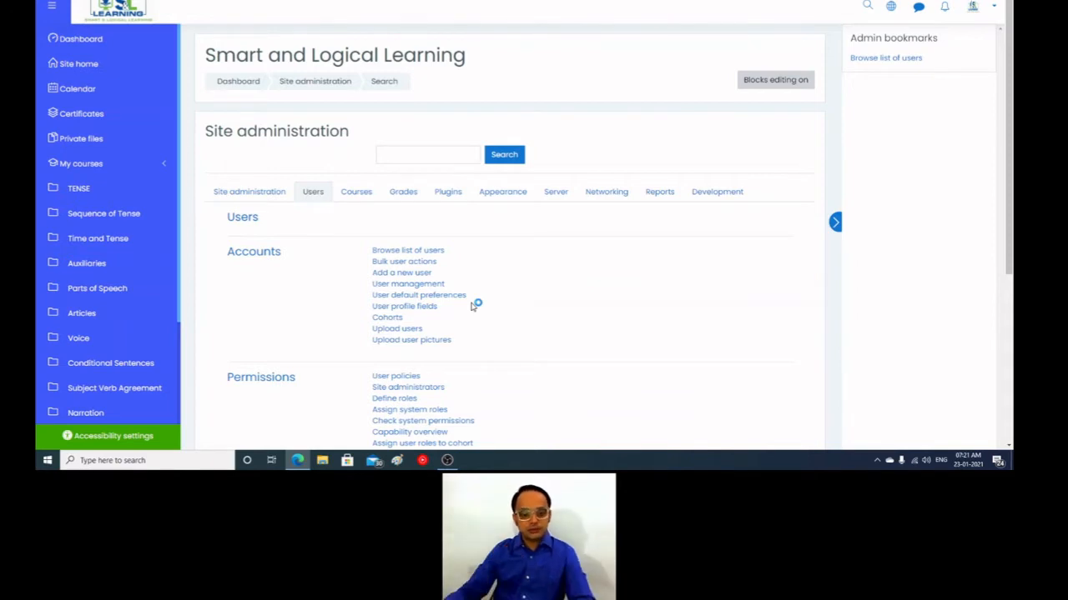
{"action": "left_click", "coordinate": [392, 342]}
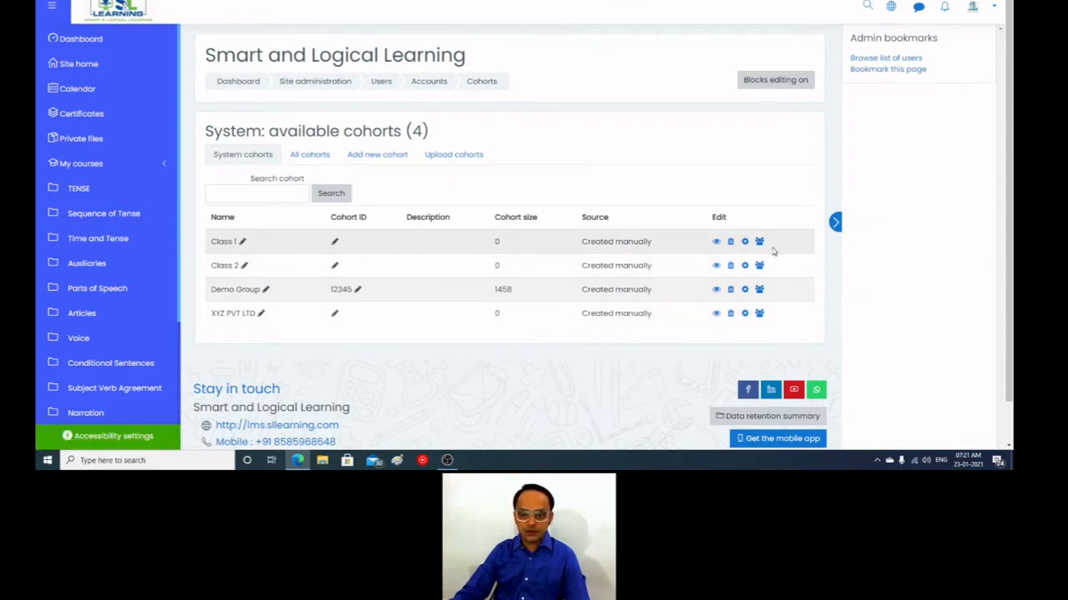
Step: Delete the system cohorts Class 1, Class 2, Demo Group and XYZ PVT LTD, confirming each deletion
{"action": "left_click", "coordinate": [730, 242]}
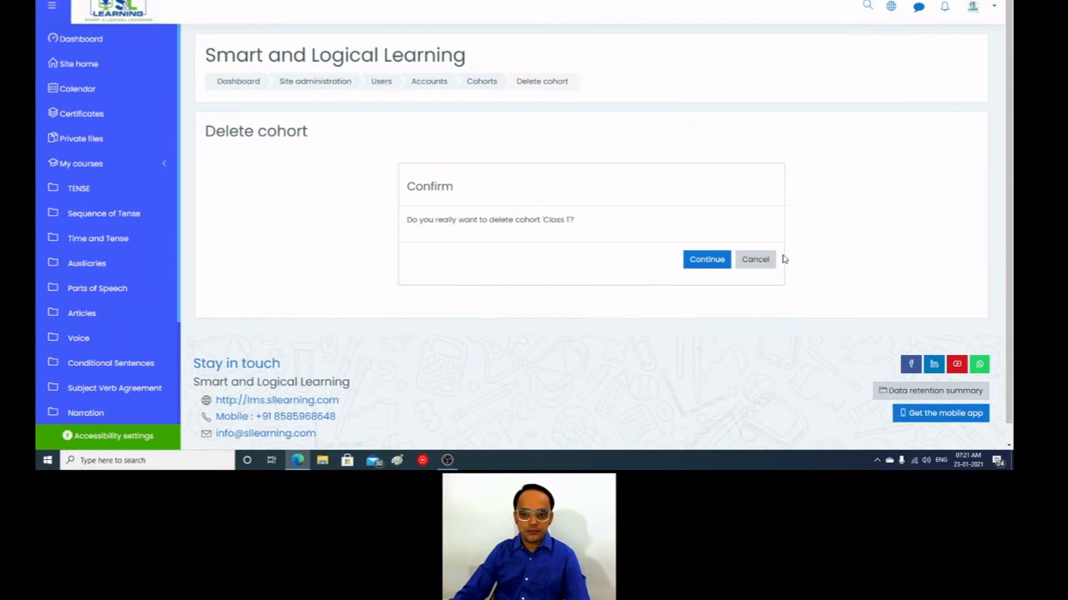
{"action": "left_click", "coordinate": [705, 260]}
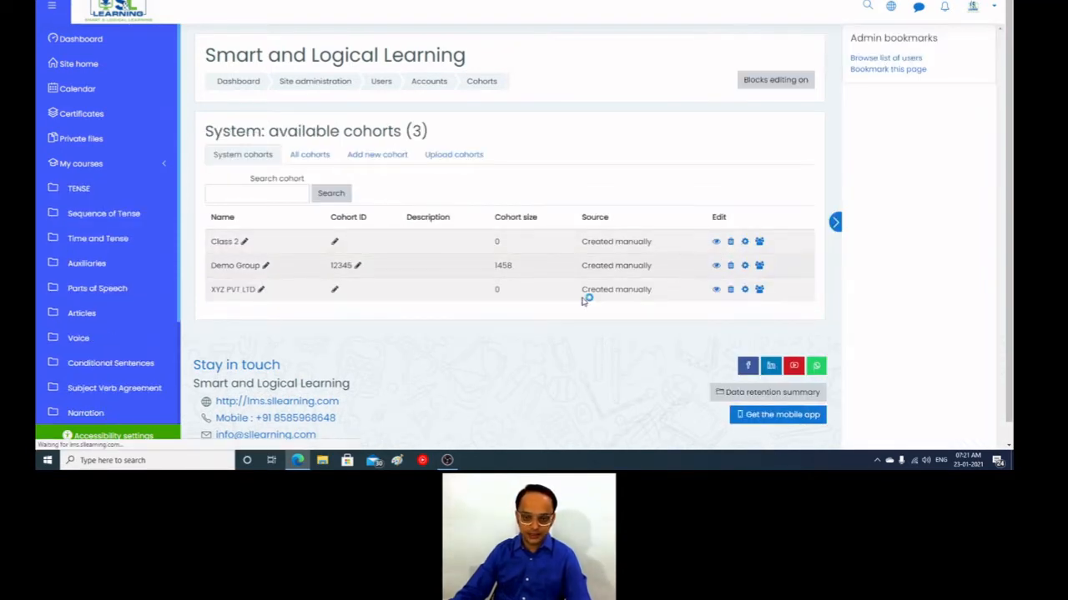
{"action": "left_click", "coordinate": [707, 260]}
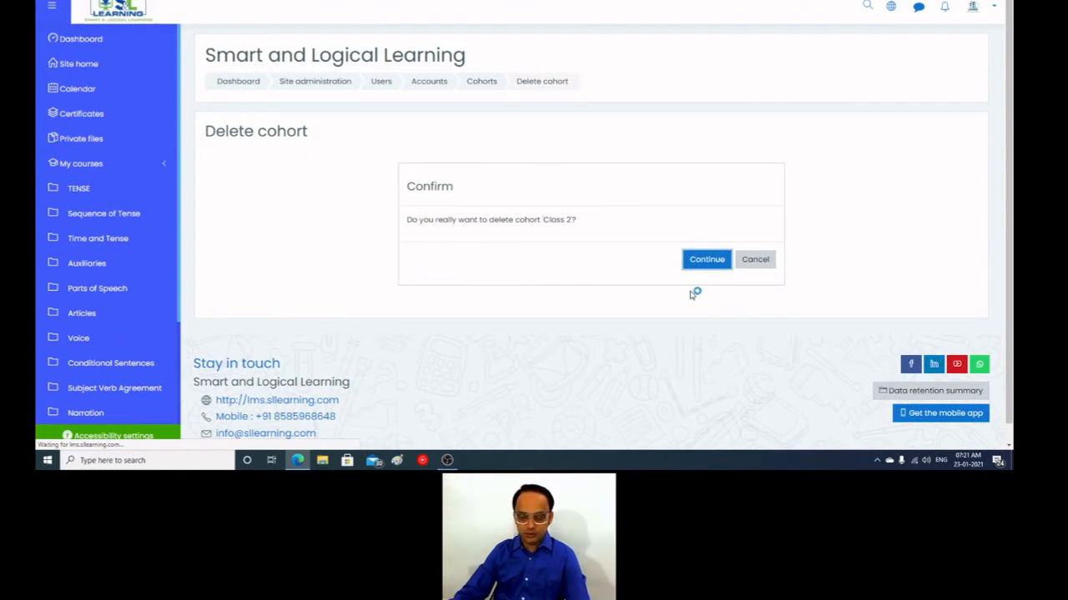
{"action": "left_click", "coordinate": [738, 242]}
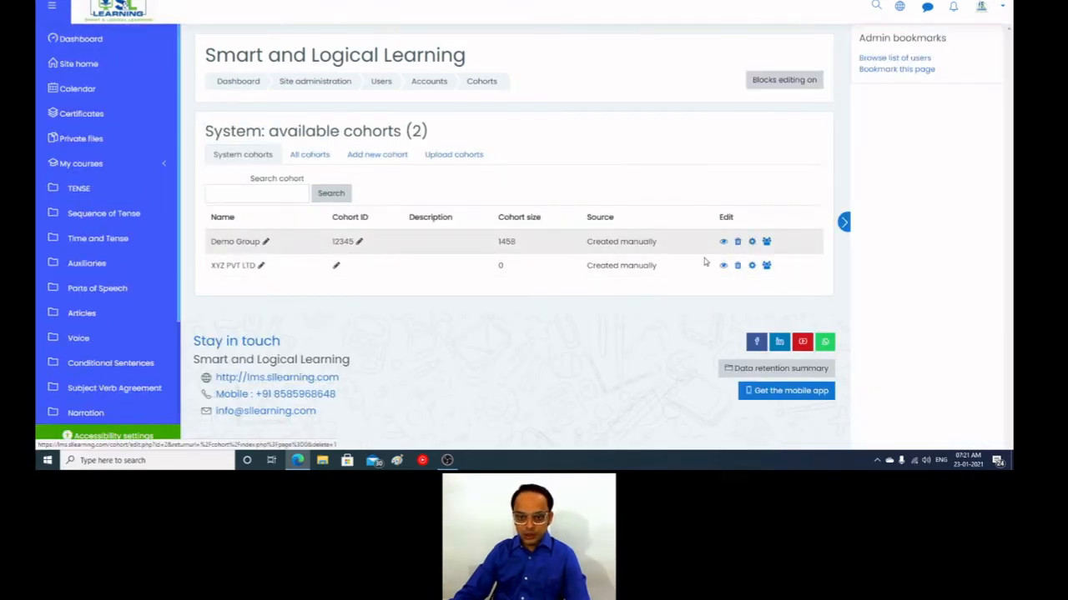
{"action": "left_click", "coordinate": [707, 260]}
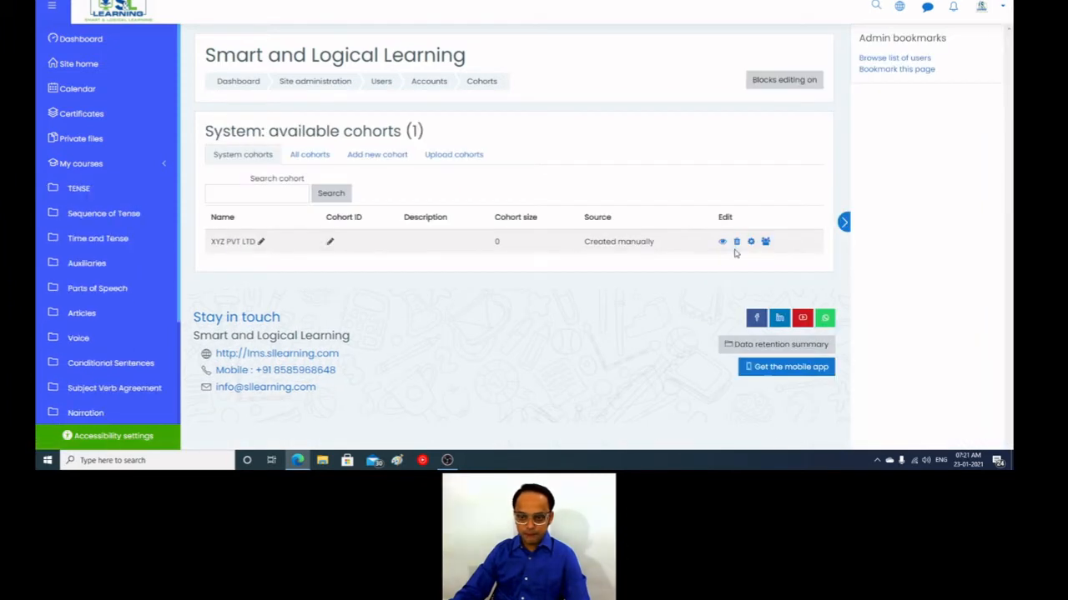
{"action": "left_click", "coordinate": [737, 242]}
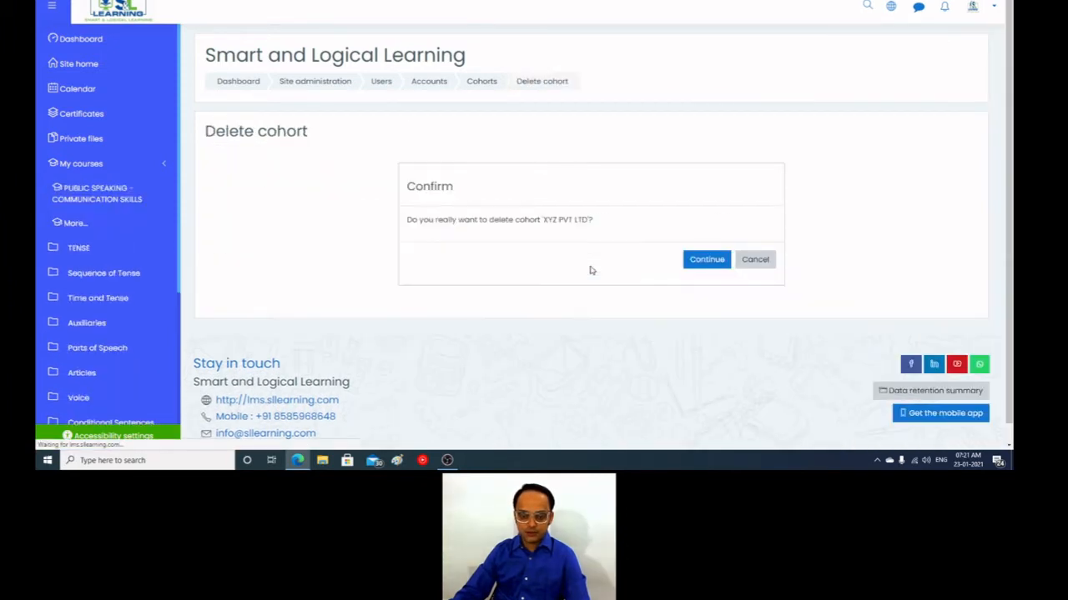
{"action": "left_click", "coordinate": [692, 263]}
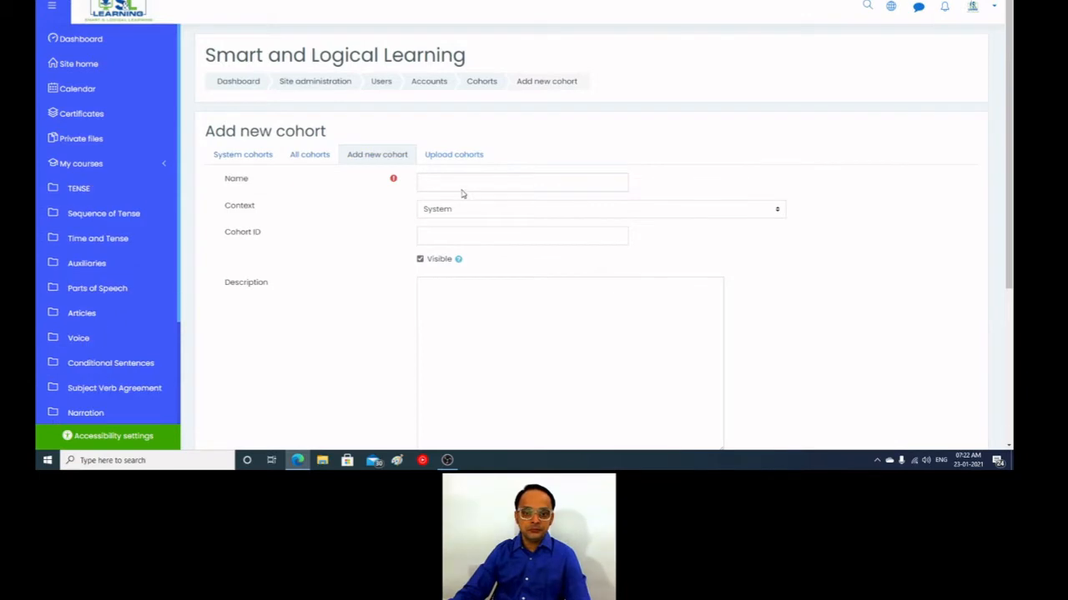
Step: Create a new cohort named Group 1 and save it, leaving its other settings at their defaults
{"action": "left_click", "coordinate": [458, 185]}
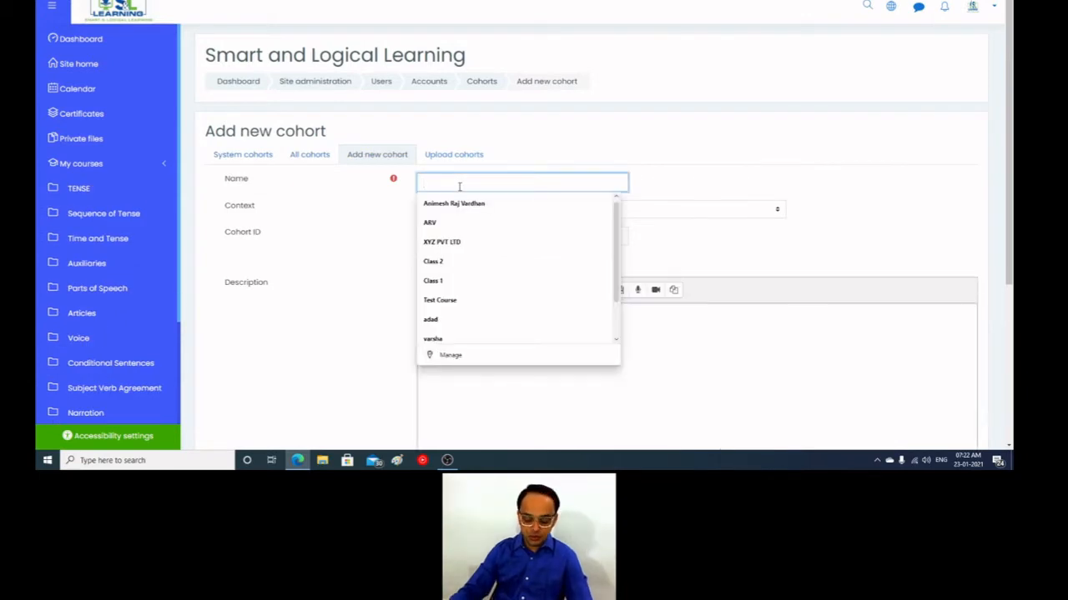
{"action": "type", "text": "Gropu1"}
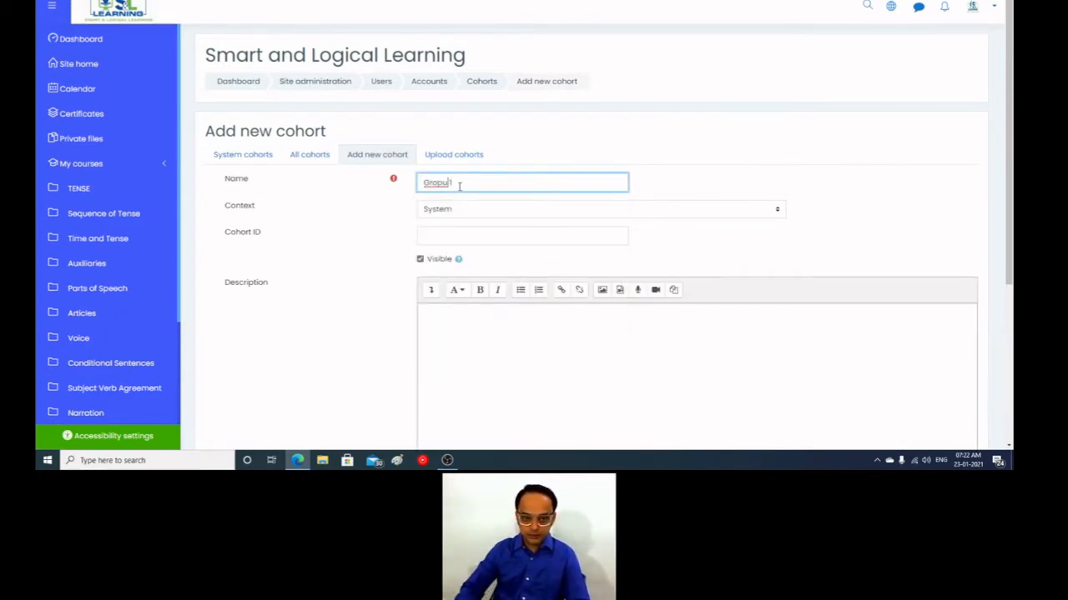
{"action": "key", "text": "BackSpace"}
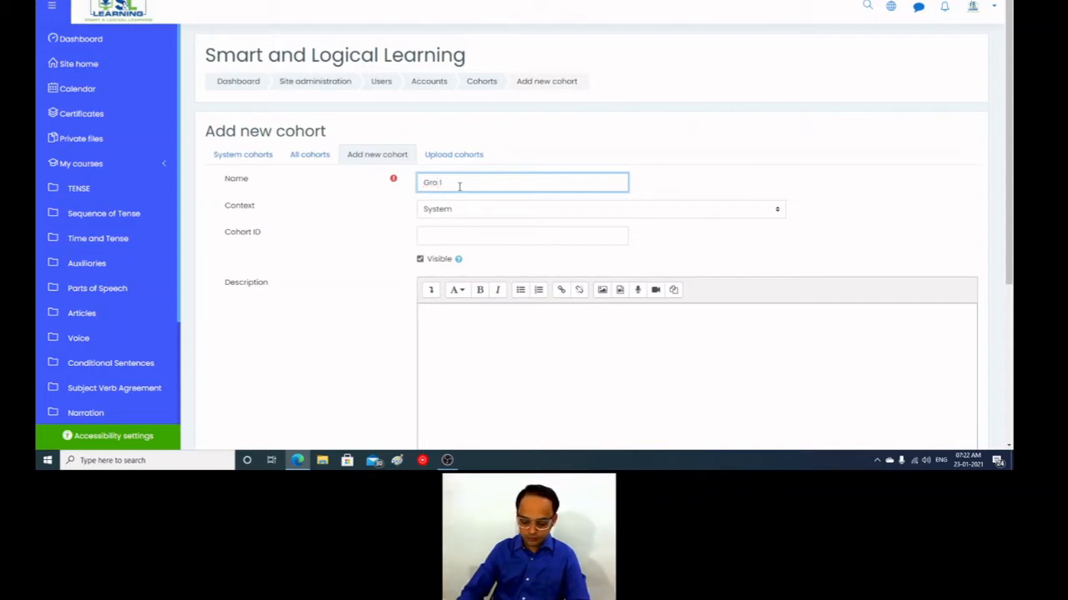
{"action": "type", "text": "up"}
{"action": "key", "text": "ctrl+a"}
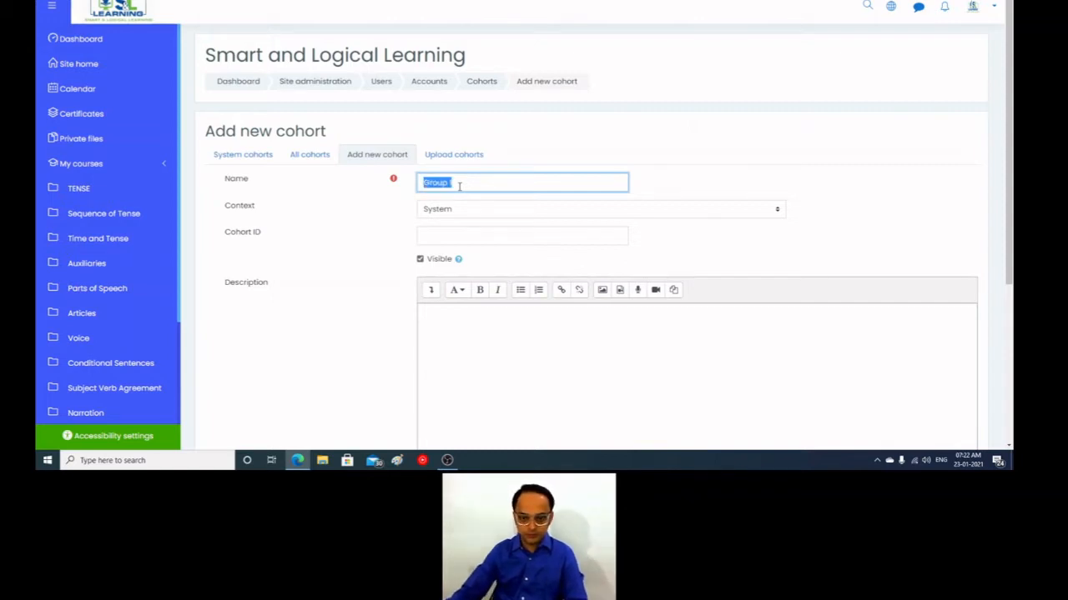
{"action": "scroll", "coordinate": [370, 289], "scroll_direction": "down", "scroll_amount": 3}
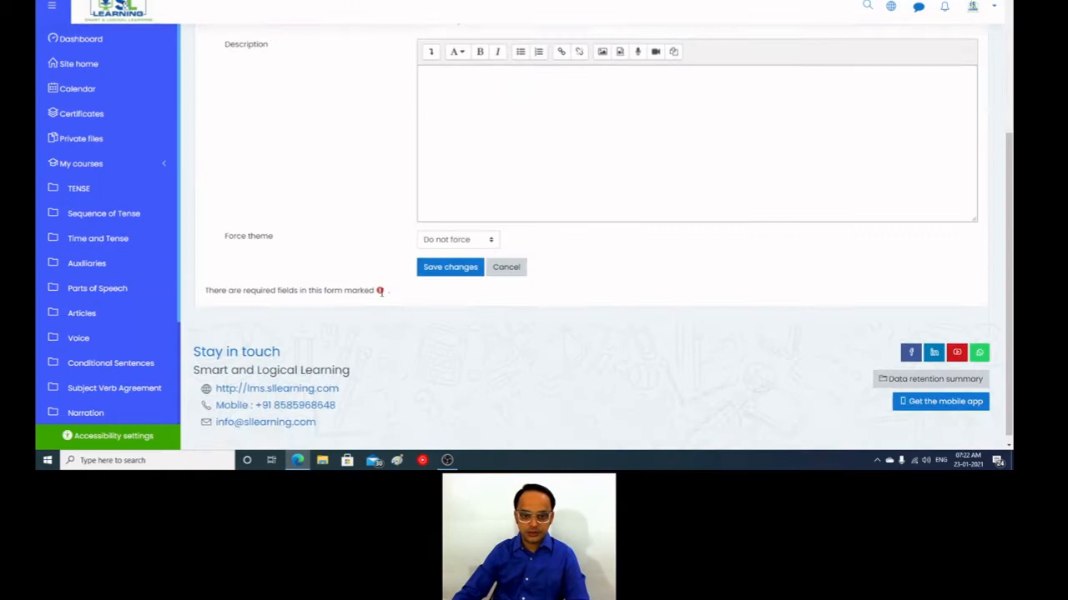
{"action": "left_click", "coordinate": [450, 259]}
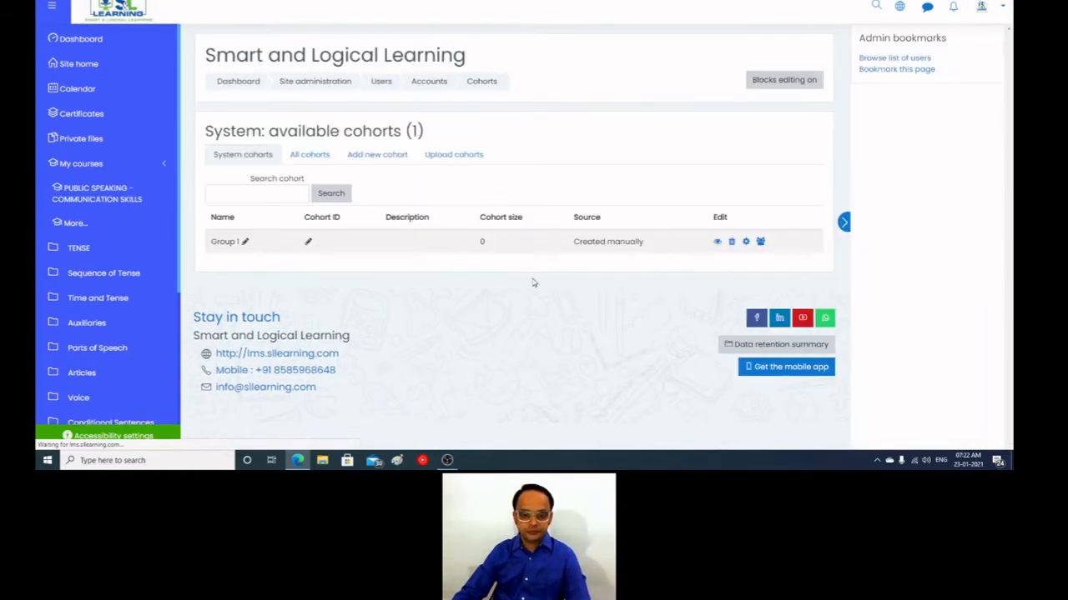
Step: Create a second cohort named Group 2 with default settings and save it
{"action": "left_click", "coordinate": [394, 155]}
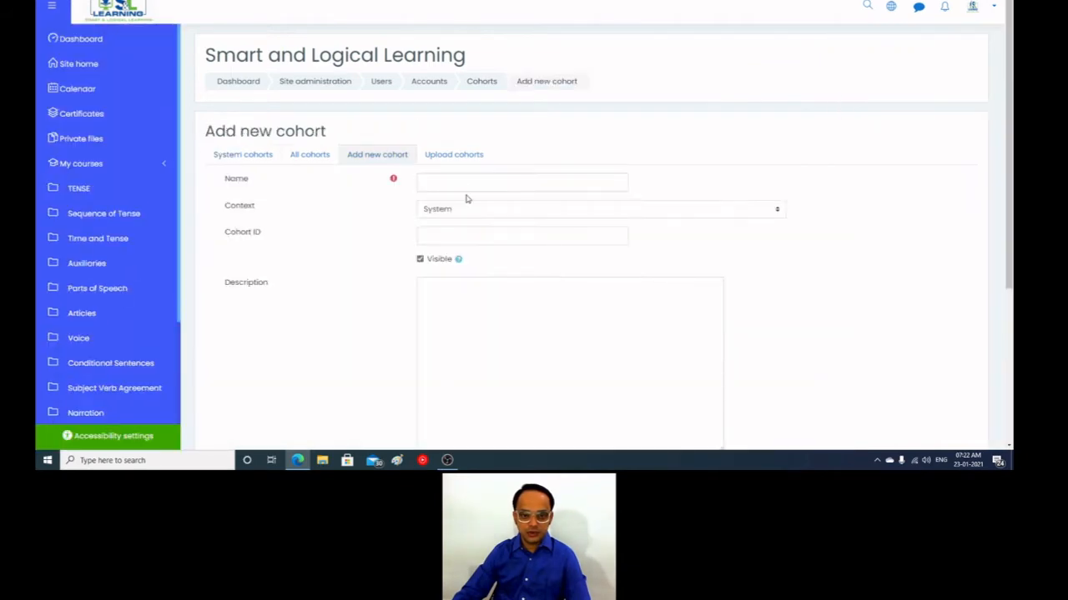
{"action": "left_click", "coordinate": [461, 184]}
{"action": "type", "text": "Group 1"}
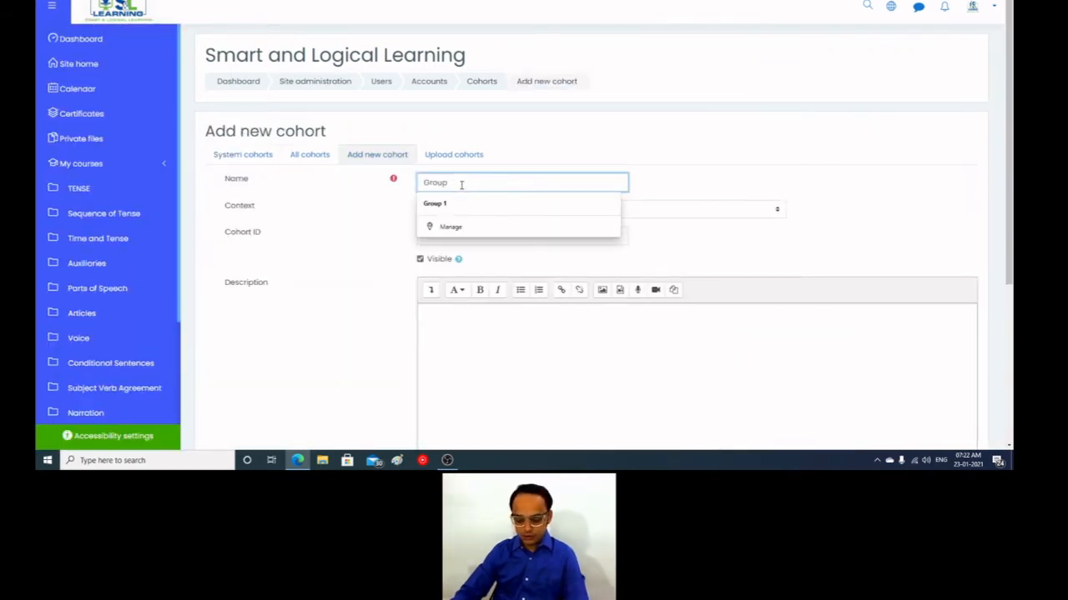
{"action": "scroll", "coordinate": [398, 331], "scroll_direction": "down", "scroll_amount": 3}
{"action": "left_click", "coordinate": [454, 260]}
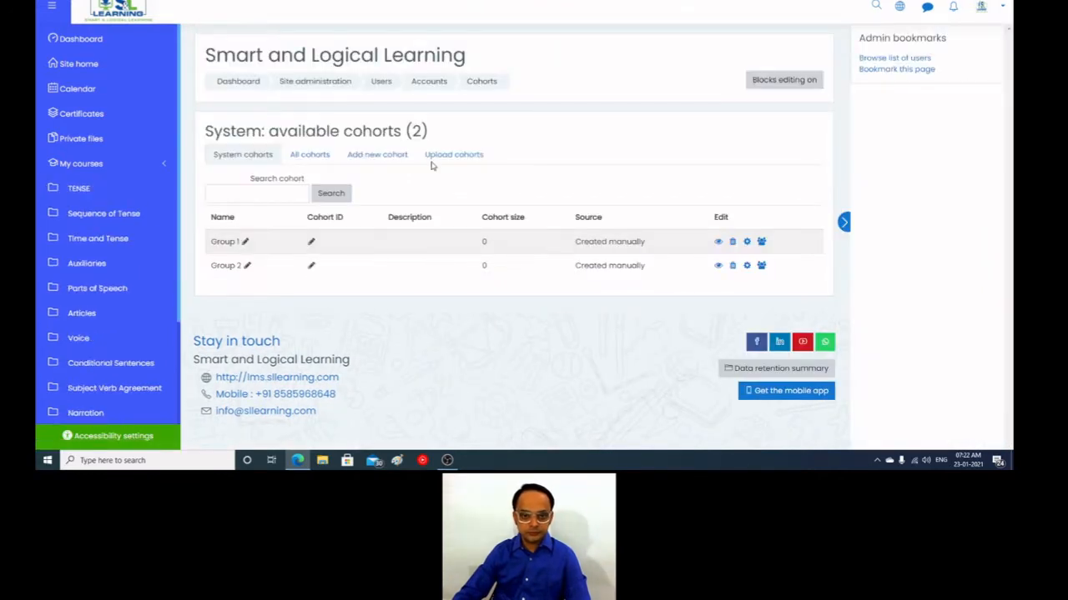
Step: Create a third cohort named Group 3 in the System context, leave its other settings at their defaults, and save it
{"action": "left_click", "coordinate": [393, 155]}
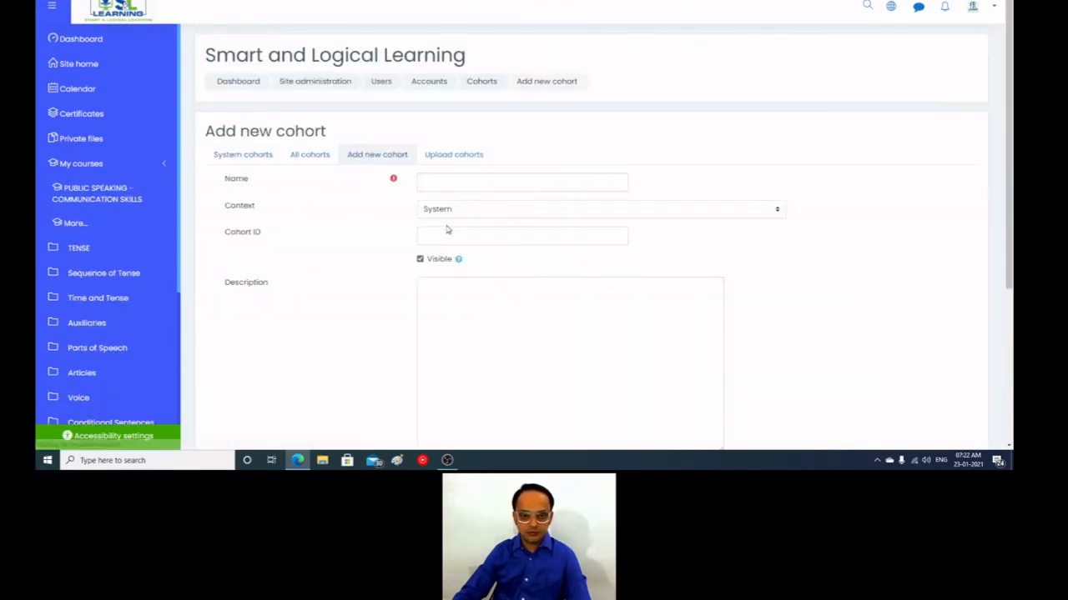
{"action": "left_click", "coordinate": [458, 178]}
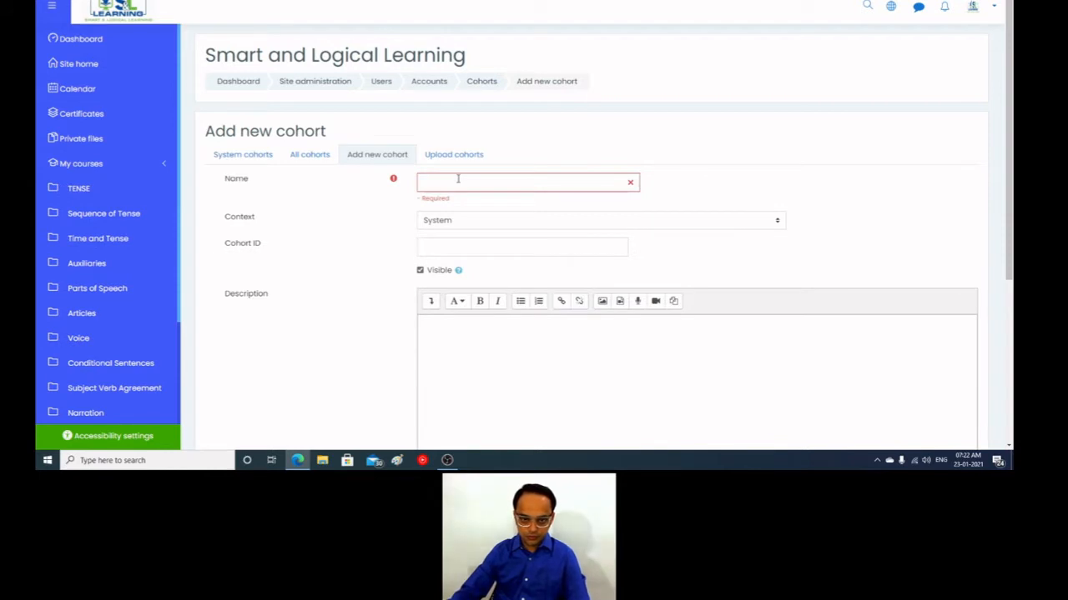
{"action": "type", "text": "Group 1"}
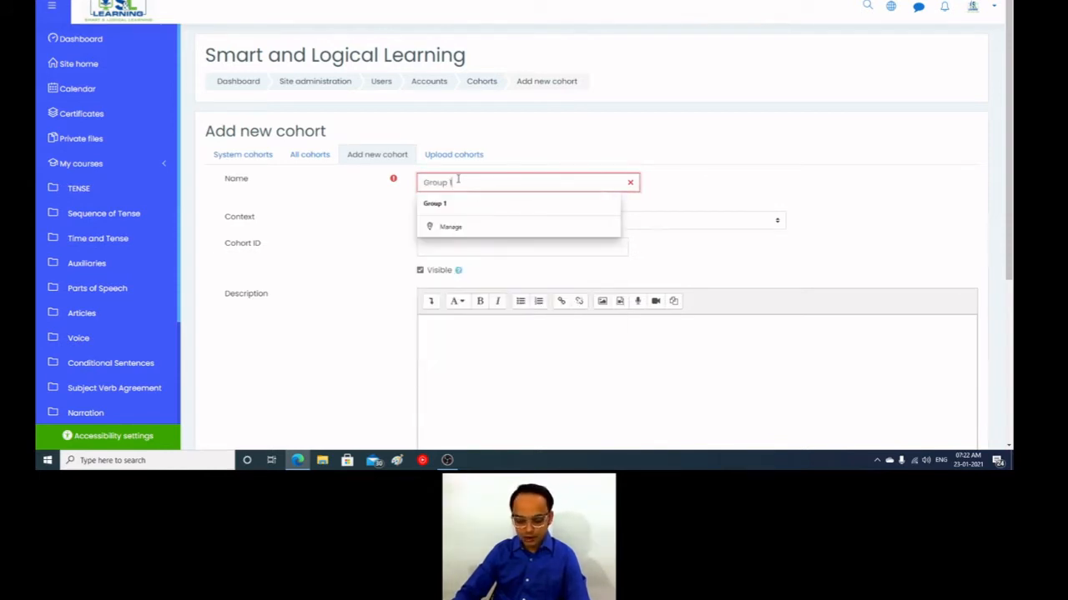
{"action": "key", "text": "BackSpace"}
{"action": "type", "text": "2"}
{"action": "key", "text": "BackSpace"}
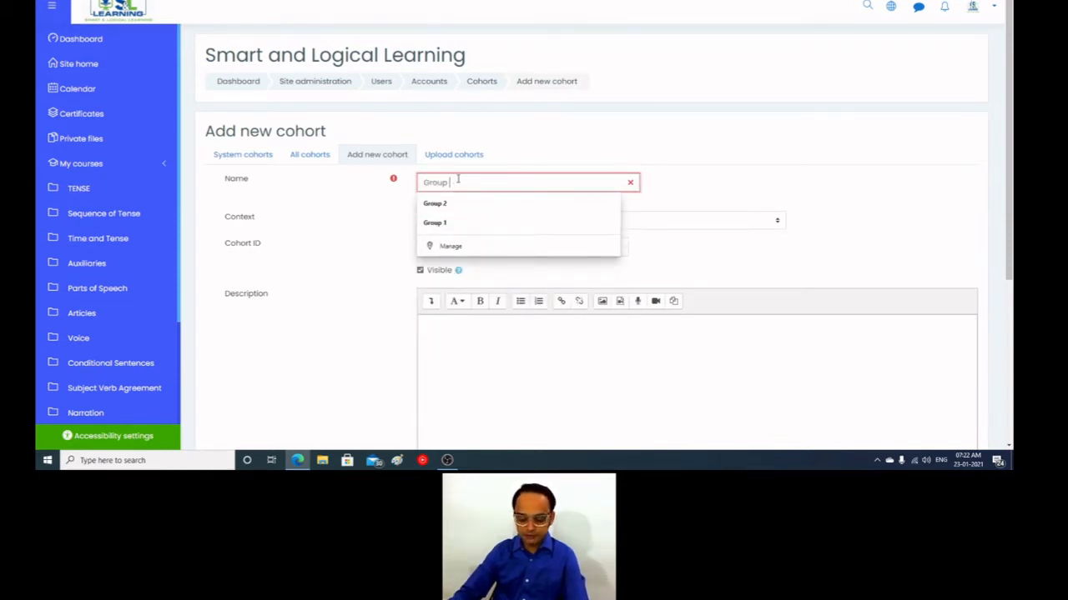
{"action": "type", "text": "2"}
{"action": "scroll", "coordinate": [336, 305], "scroll_direction": "down", "scroll_amount": 3}
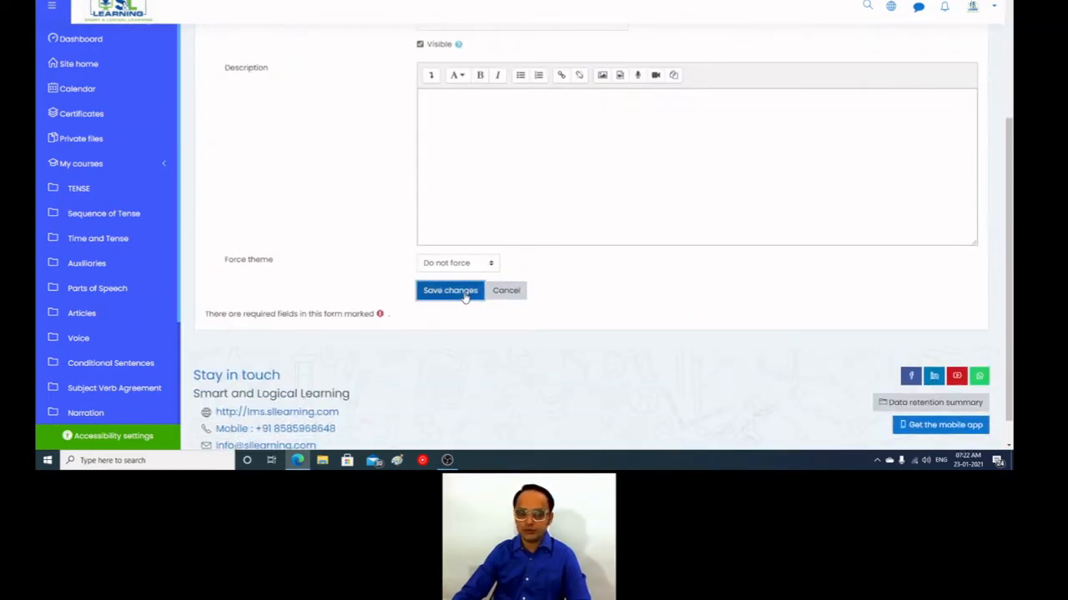
{"action": "left_click", "coordinate": [450, 291]}
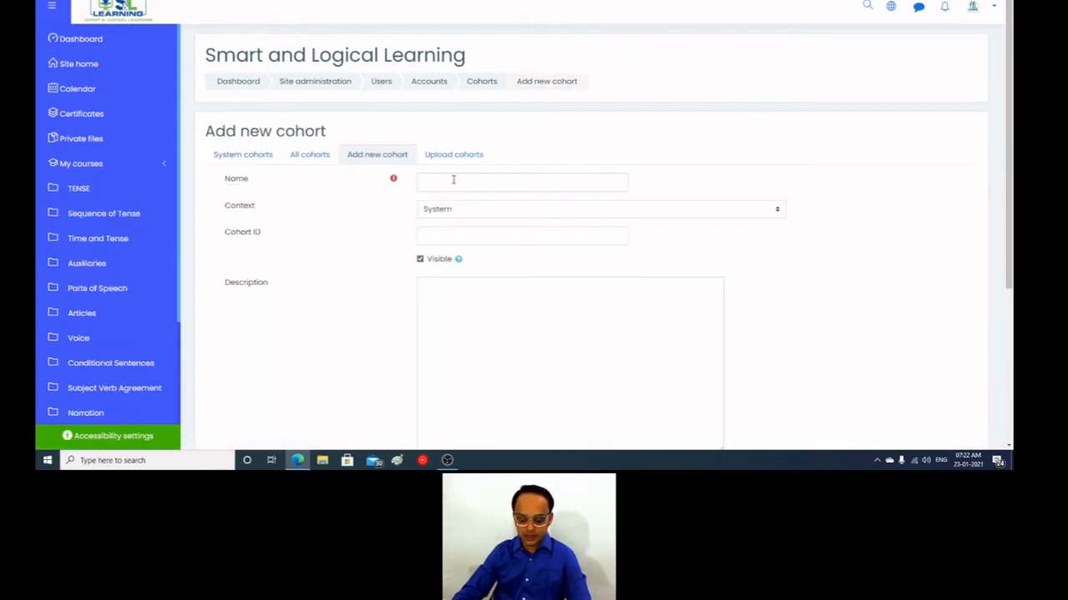
Step: Name the fourth cohort Group 4, keep the default settings, and save it
{"action": "left_click", "coordinate": [452, 180]}
{"action": "type", "text": "Group 4"}
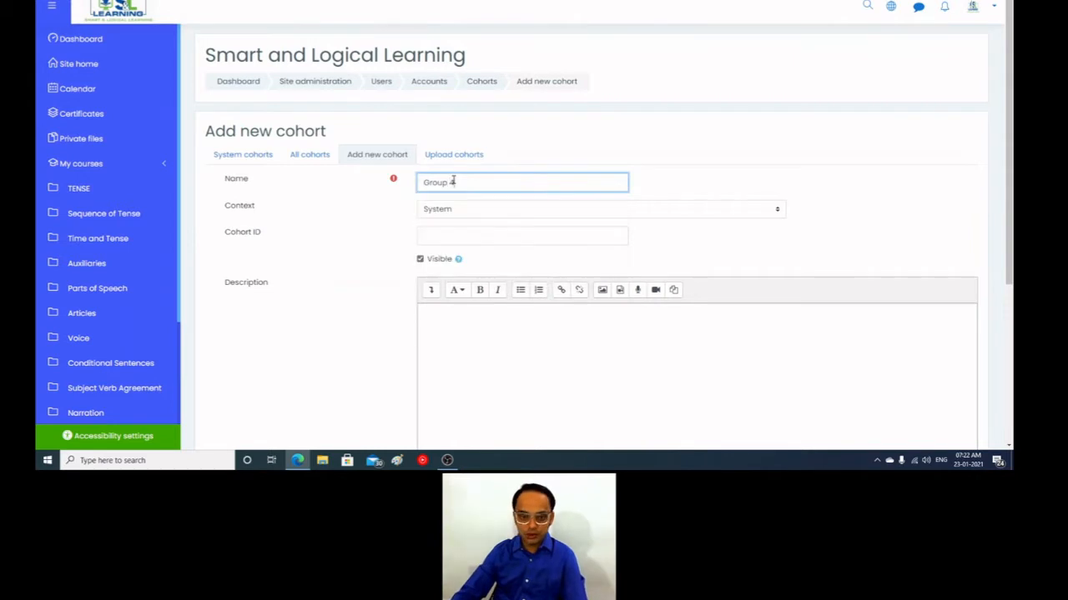
{"action": "scroll", "coordinate": [364, 279], "scroll_direction": "down", "scroll_amount": 5}
{"action": "left_click", "coordinate": [443, 291]}
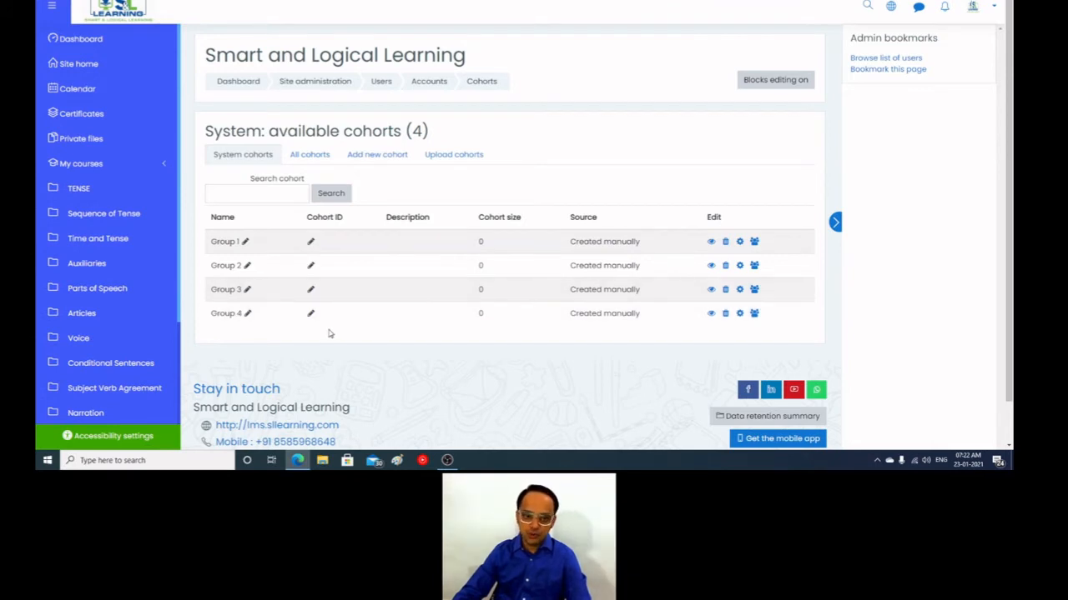
Step: Open the Bulk user actions page from the Users accounts section of Site administration
{"action": "scroll", "coordinate": [109, 351], "scroll_direction": "down", "scroll_amount": 3}
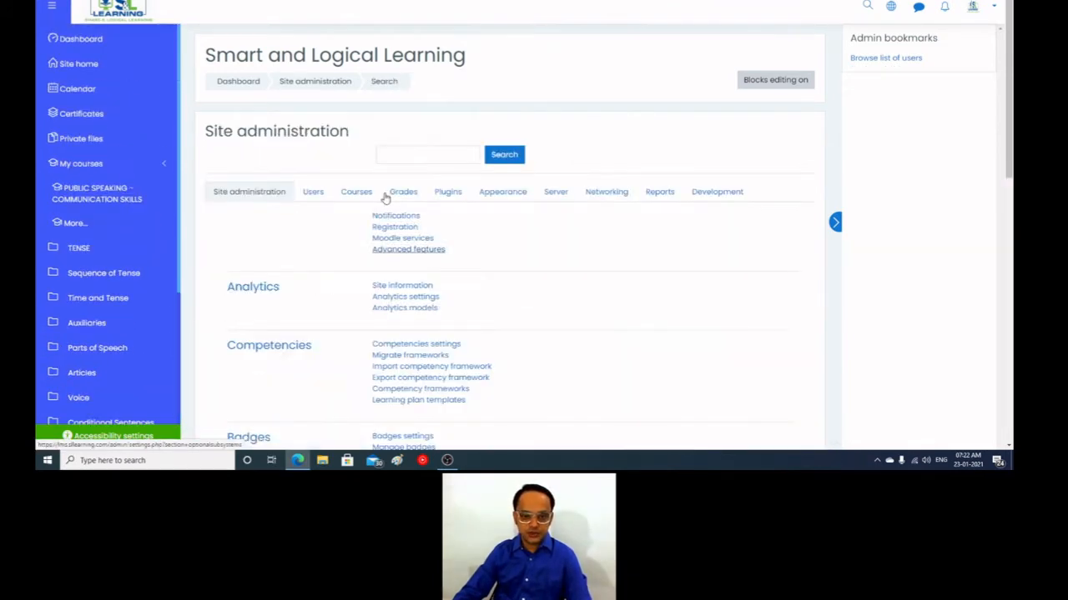
{"action": "left_click", "coordinate": [312, 194]}
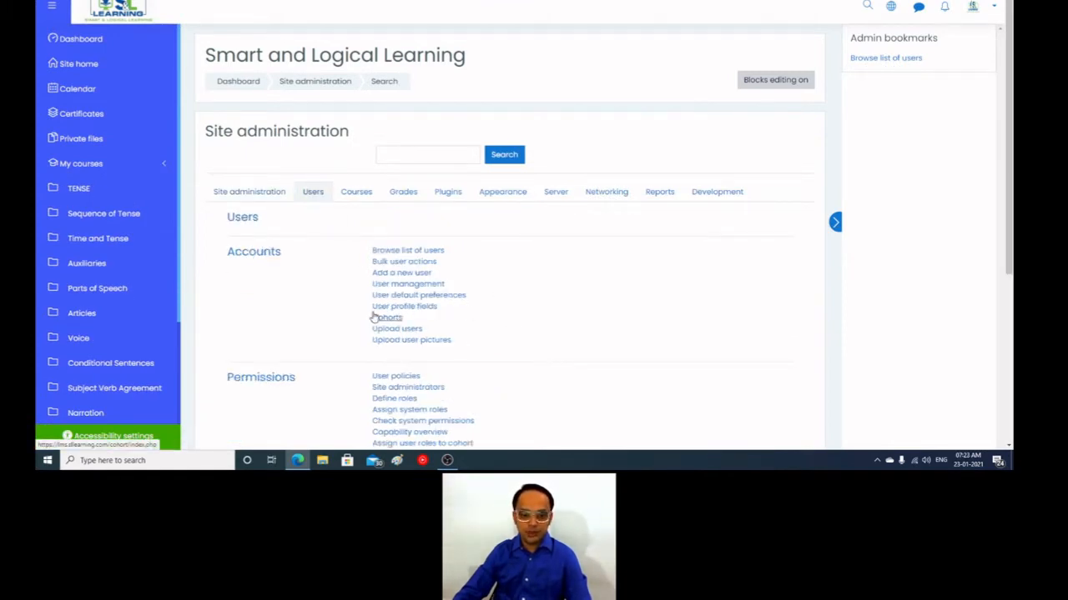
{"action": "left_click", "coordinate": [410, 265]}
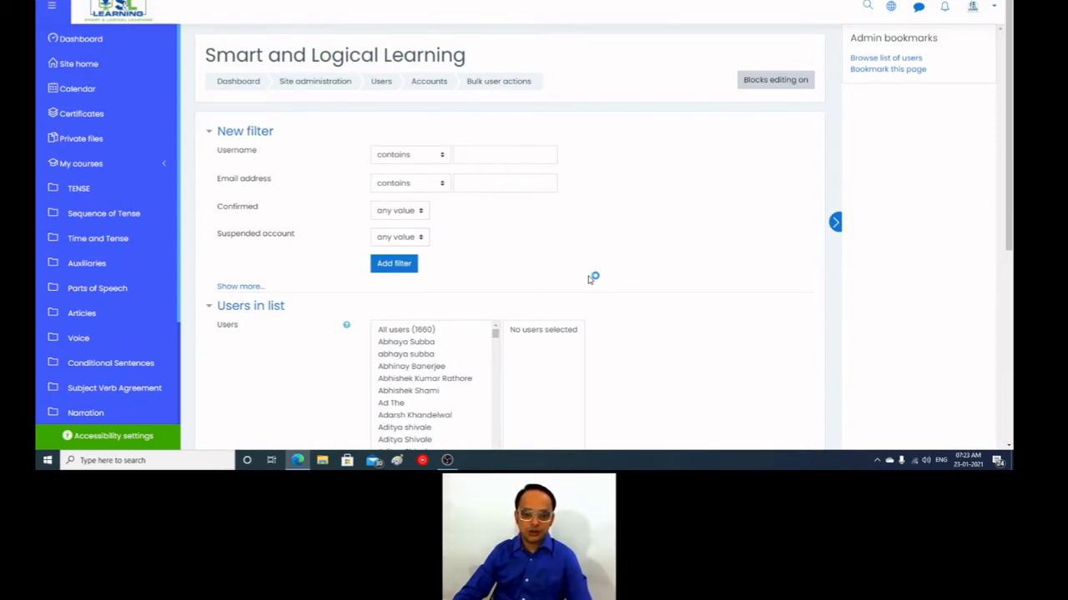
Step: Add all users from the available users list to the bulk action selection
{"action": "scroll", "coordinate": [588, 279], "scroll_direction": "down", "scroll_amount": 1}
{"action": "left_click", "coordinate": [420, 257]}
{"action": "scroll", "coordinate": [511, 345], "scroll_direction": "down", "scroll_amount": 1}
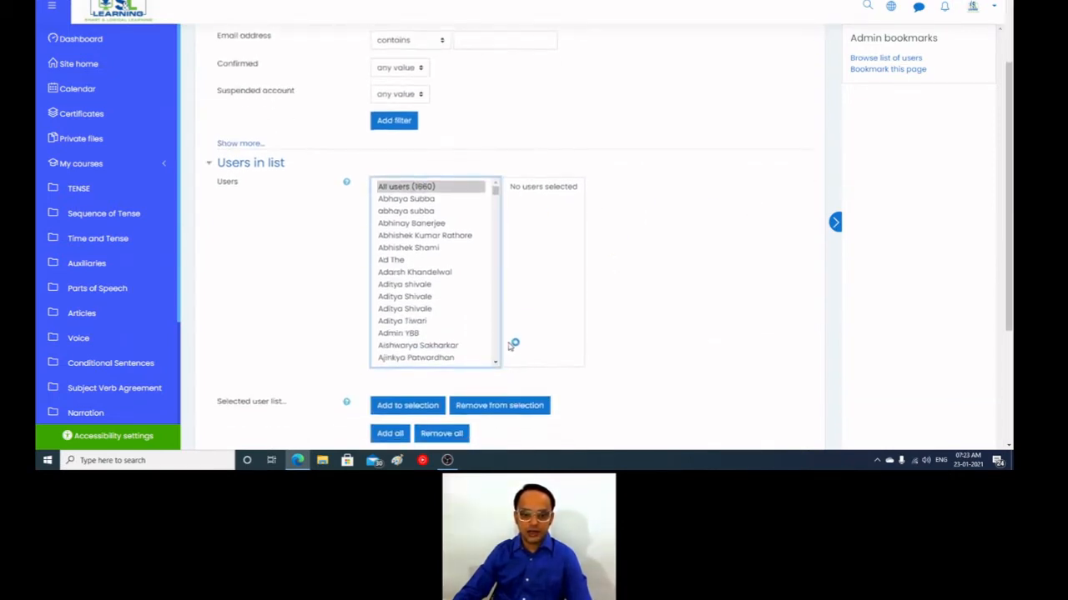
{"action": "left_click", "coordinate": [427, 405]}
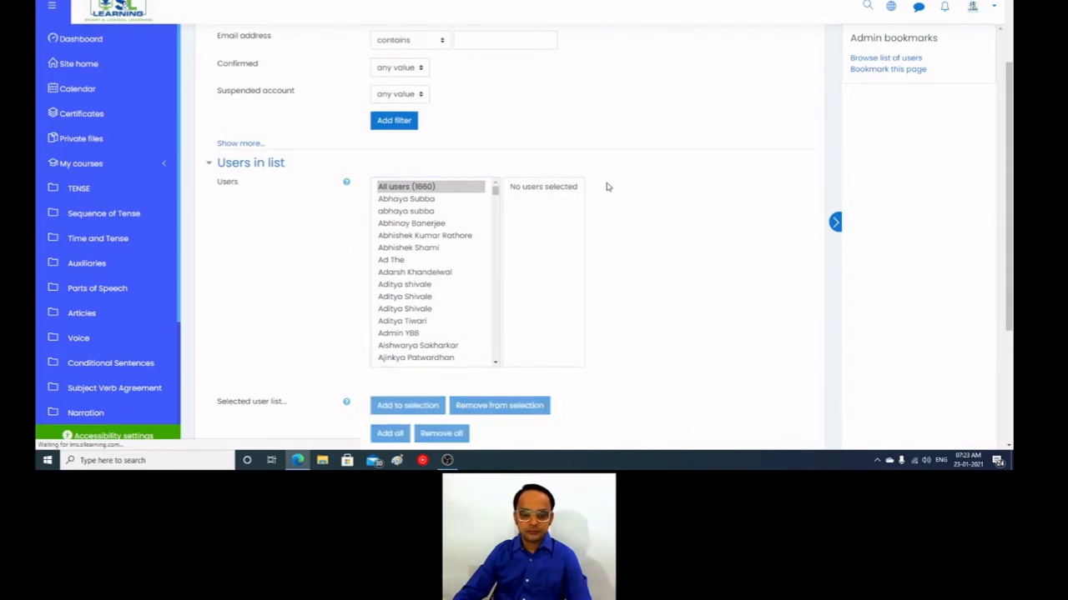
{"action": "scroll", "coordinate": [698, 233], "scroll_direction": "down", "scroll_amount": 4}
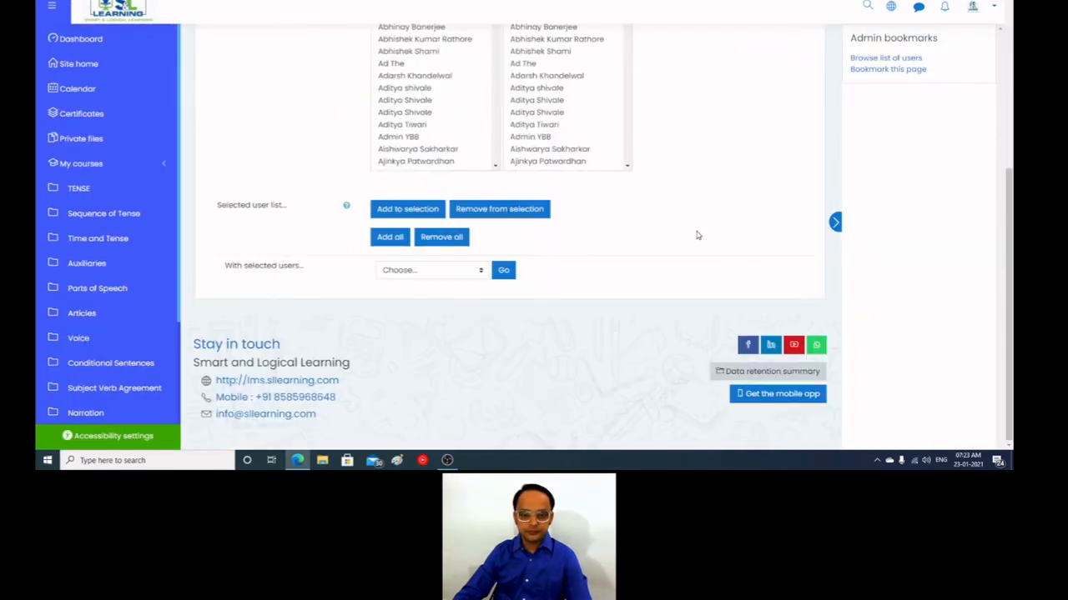
{"action": "left_click", "coordinate": [445, 272]}
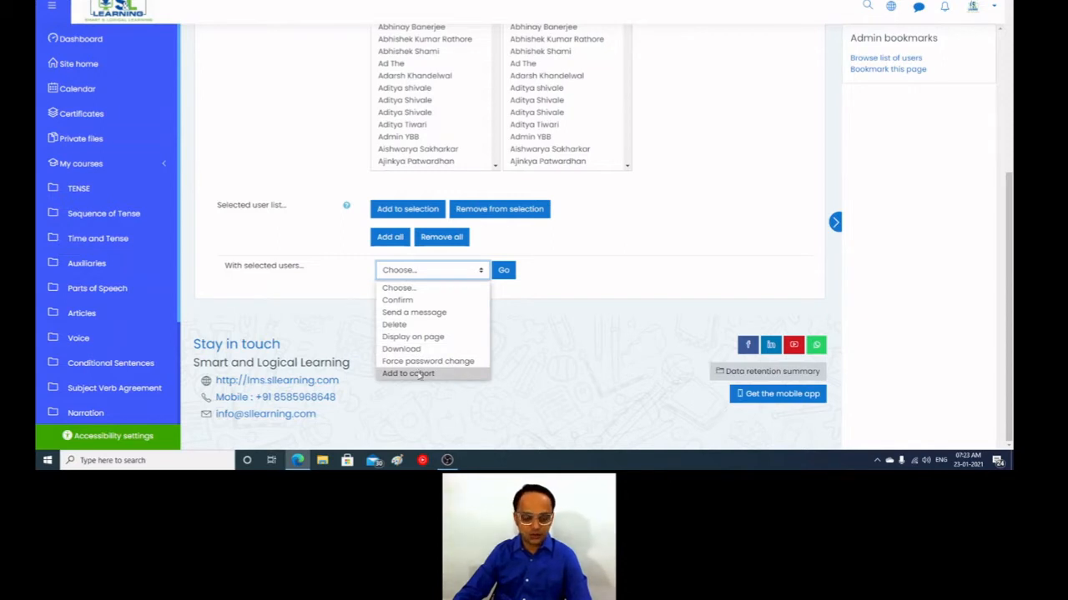
{"action": "left_click", "coordinate": [673, 250]}
{"action": "scroll", "coordinate": [674, 249], "scroll_direction": "up", "scroll_amount": 1}
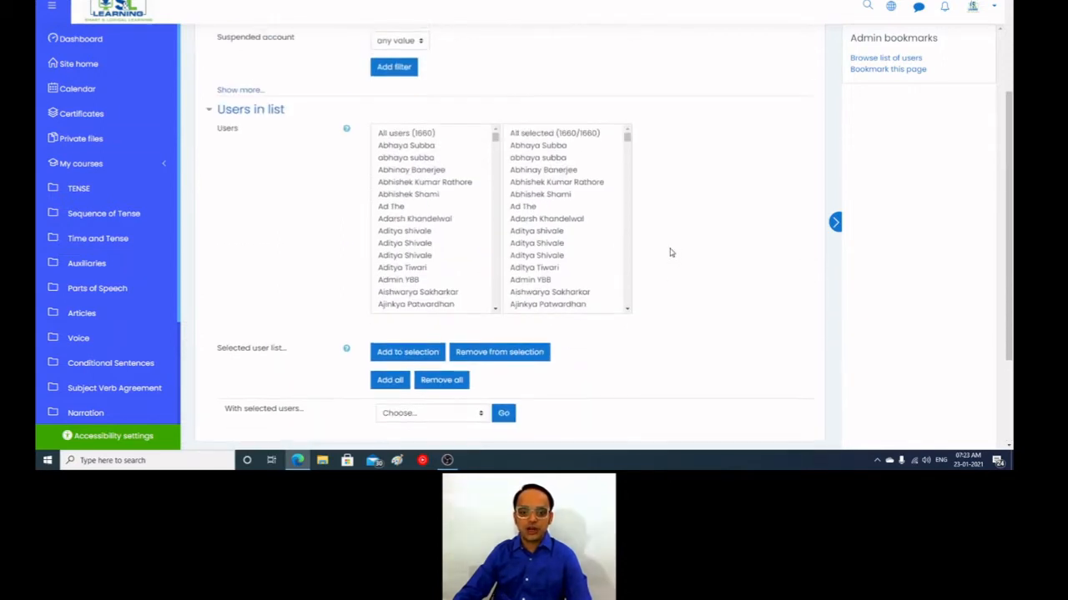
Step: Choose the Download bulk action for all selected users and export them as comma separated values (.csv)
{"action": "left_click", "coordinate": [584, 134]}
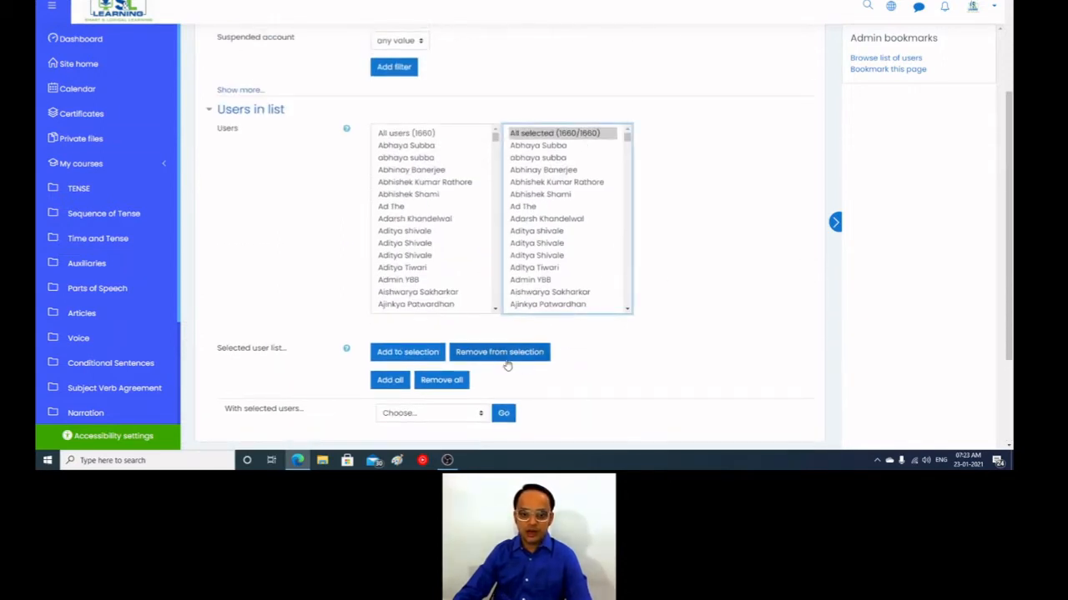
{"action": "left_click", "coordinate": [413, 415]}
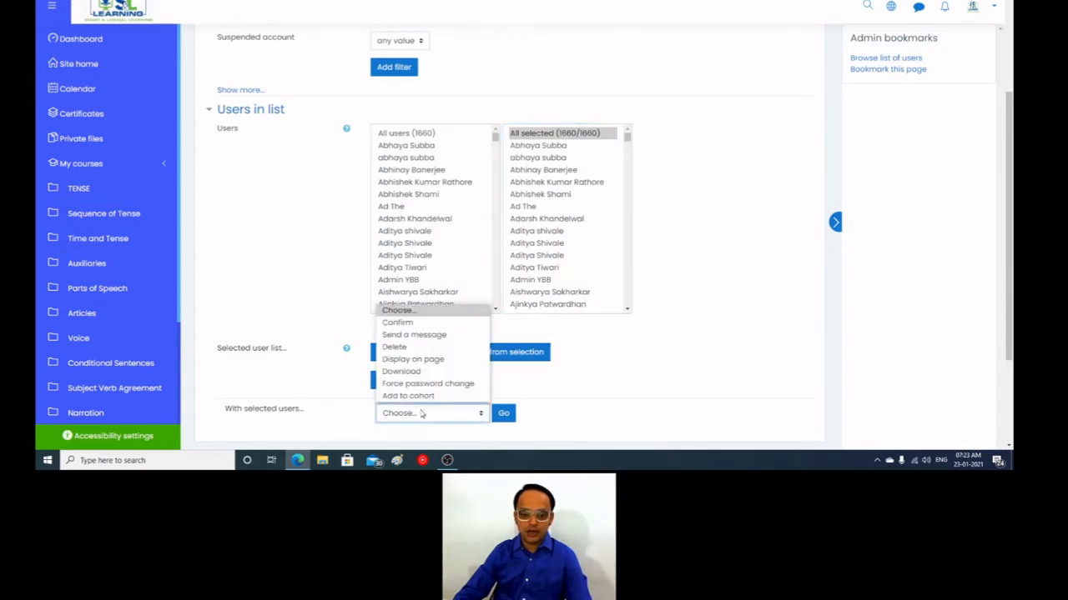
{"action": "left_click", "coordinate": [402, 371]}
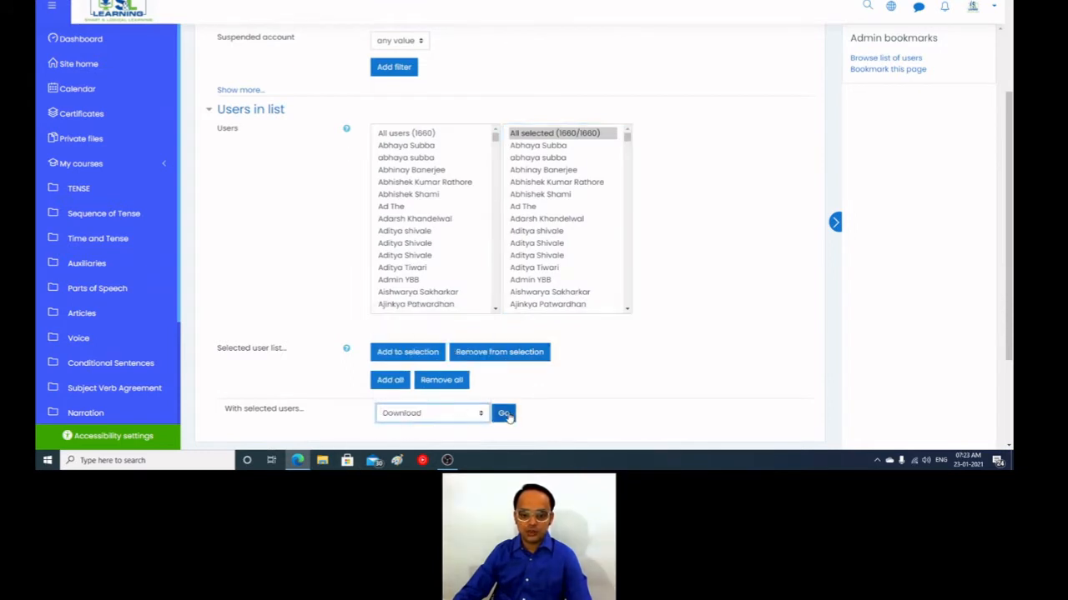
{"action": "left_click", "coordinate": [504, 414]}
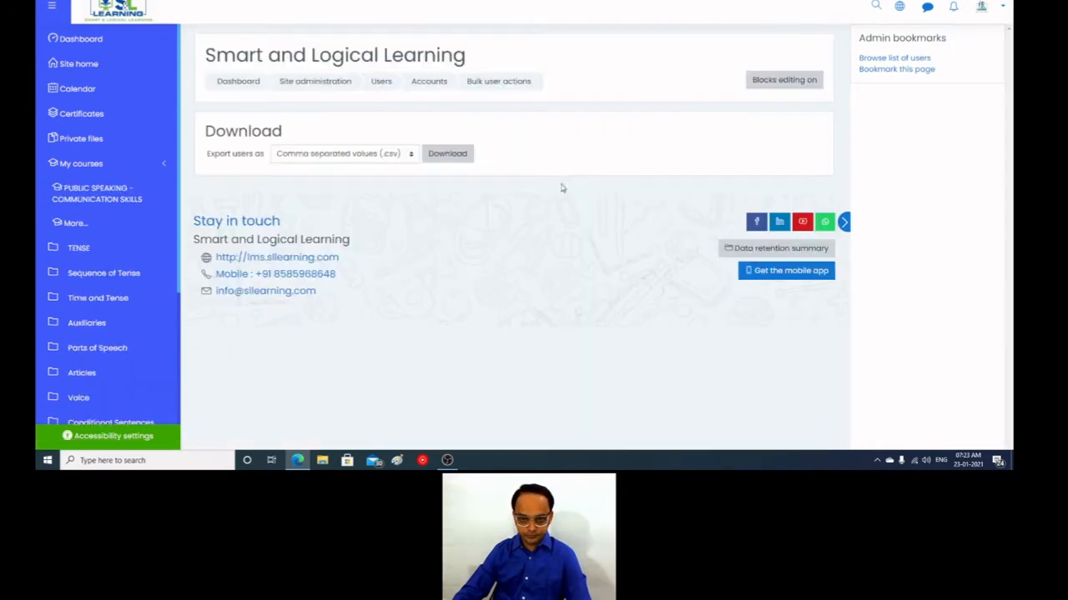
{"action": "left_click", "coordinate": [467, 157]}
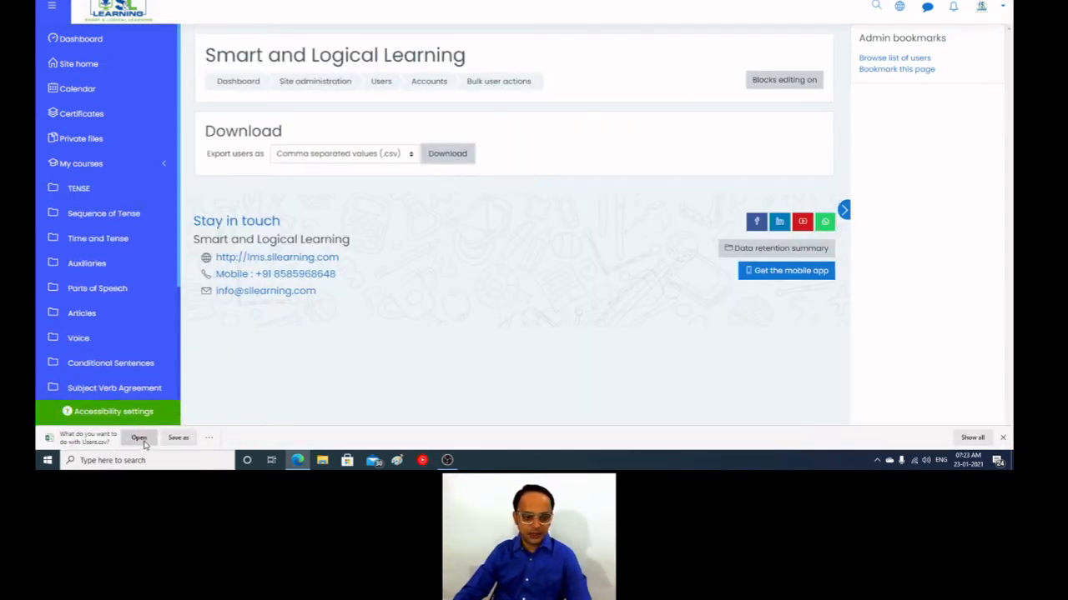
Step: Open the downloaded Users.csv in Excel, dismiss the activation wizard, and auto-fit the width of all columns
{"action": "left_click", "coordinate": [139, 439]}
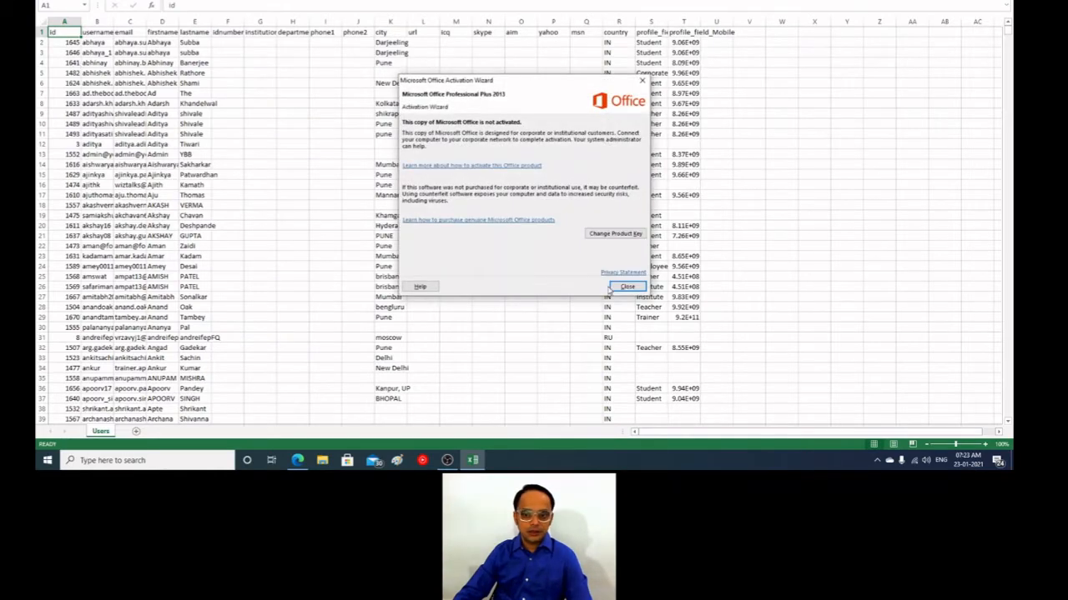
{"action": "left_click", "coordinate": [614, 287]}
{"action": "left_click", "coordinate": [41, 23]}
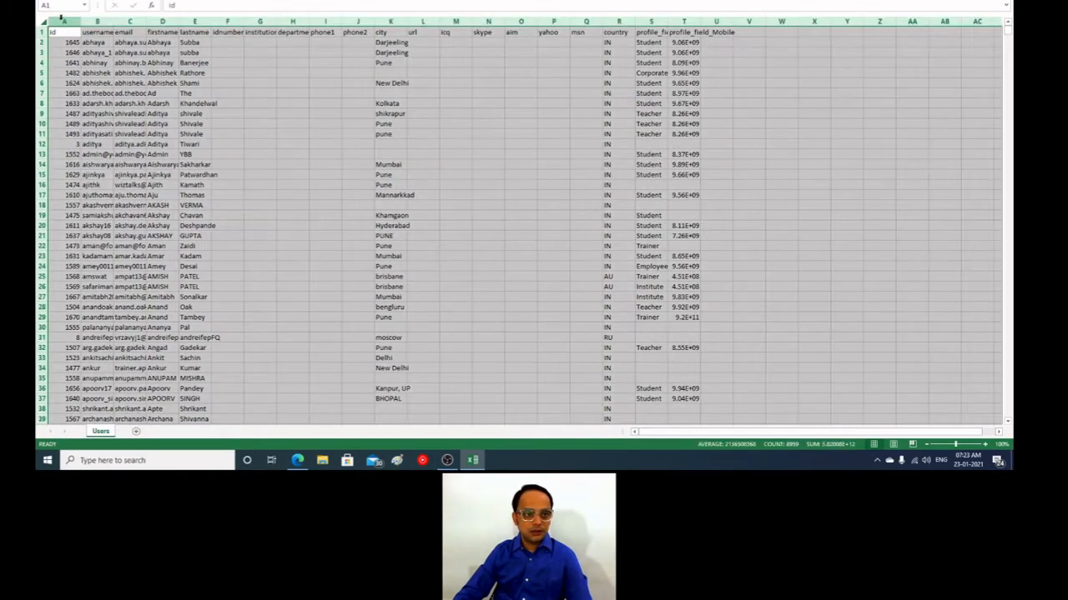
{"action": "double_click", "coordinate": [80, 25]}
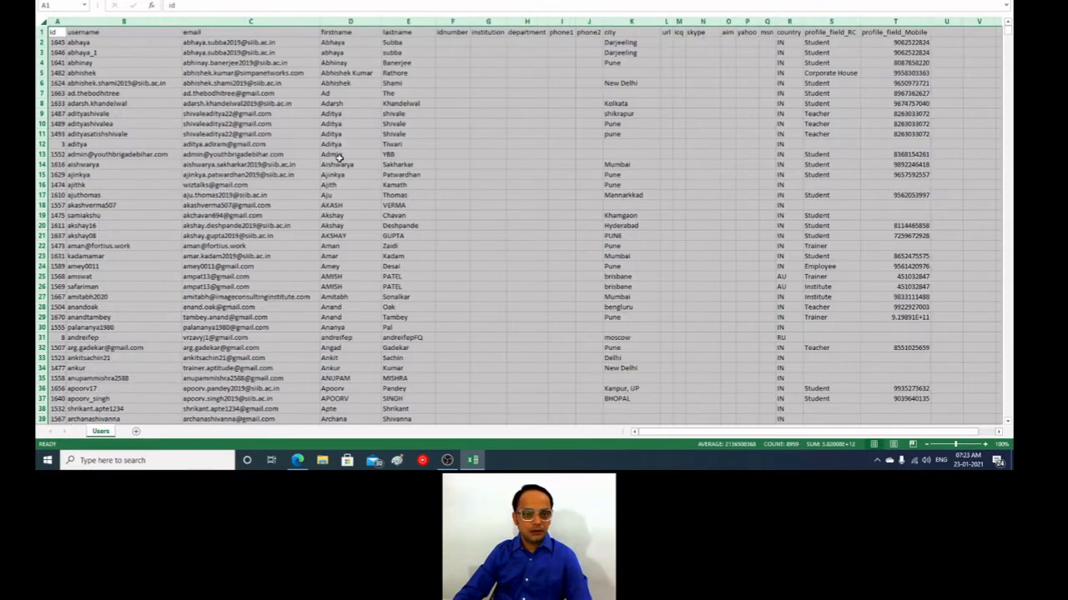
{"action": "left_click", "coordinate": [501, 269]}
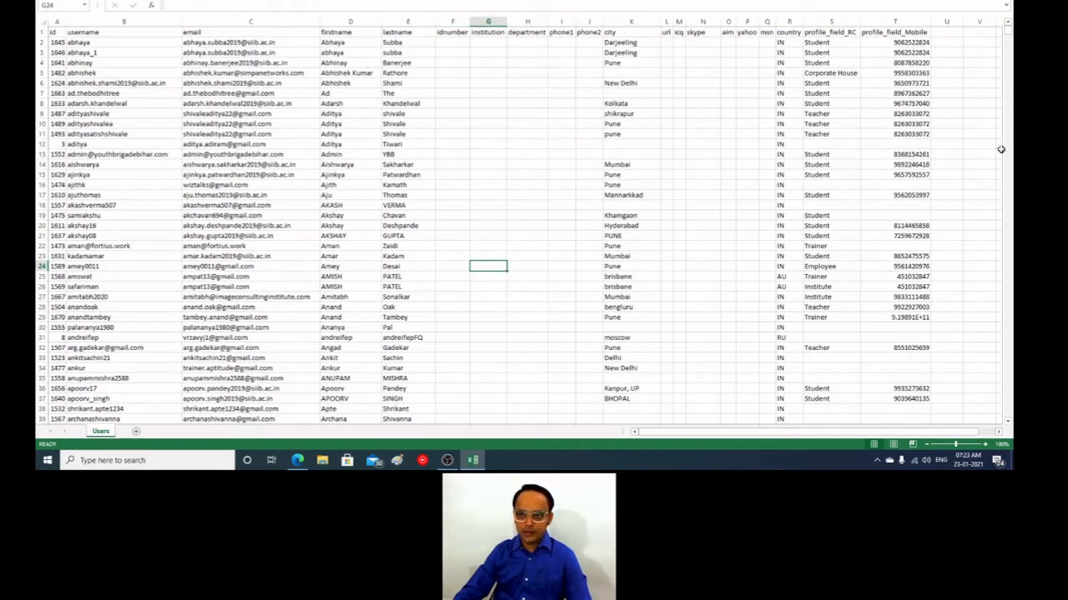
Step: Select the email entries from C2 down to the last record to check how far the user list extends
{"action": "left_click", "coordinate": [208, 42]}
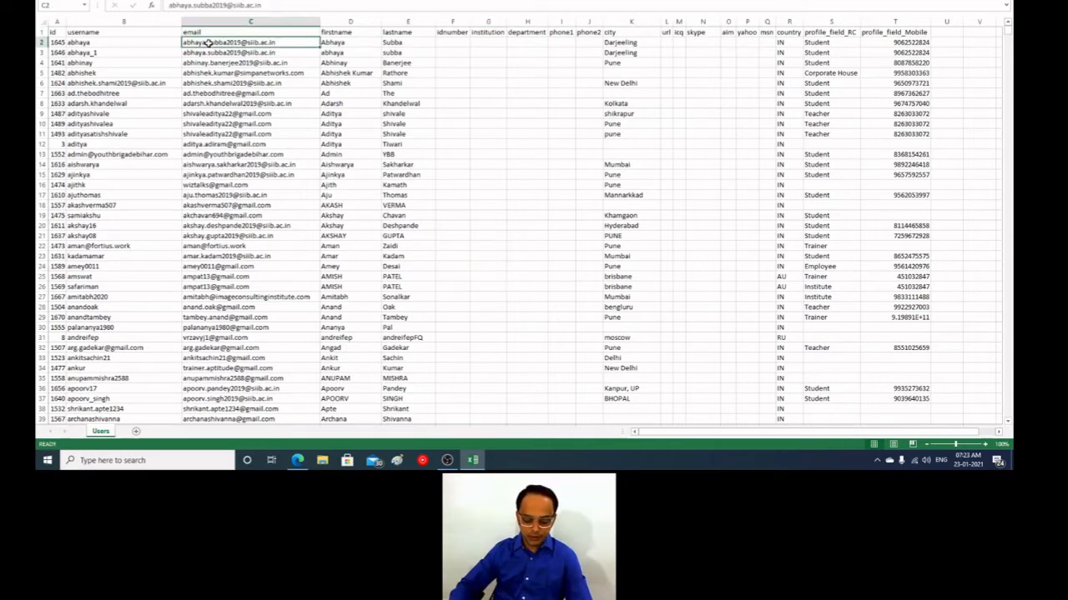
{"action": "key", "text": "ctrl+shift+Down"}
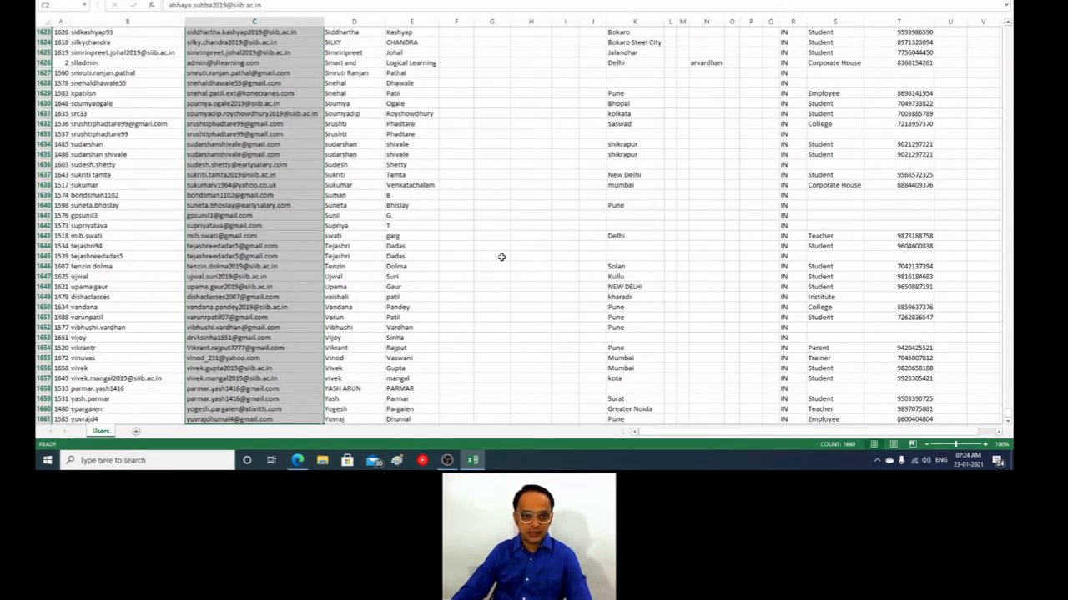
{"action": "scroll", "coordinate": [502, 257], "scroll_direction": "up", "scroll_amount": 16}
{"action": "scroll", "coordinate": [501, 257], "scroll_direction": "up", "scroll_amount": 4}
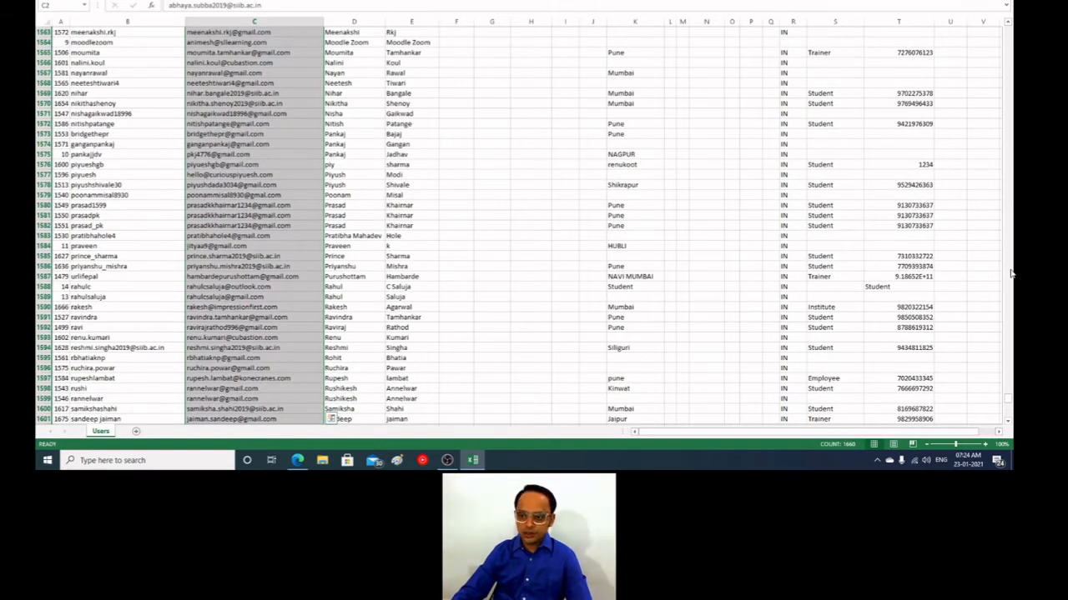
{"action": "left_click_drag", "start_coordinate": [1008, 399], "coordinate": [1008, 30]}
Step: Enter Group 1 in cell F2, the first user's entry in the idnumber column
{"action": "left_click", "coordinate": [462, 73]}
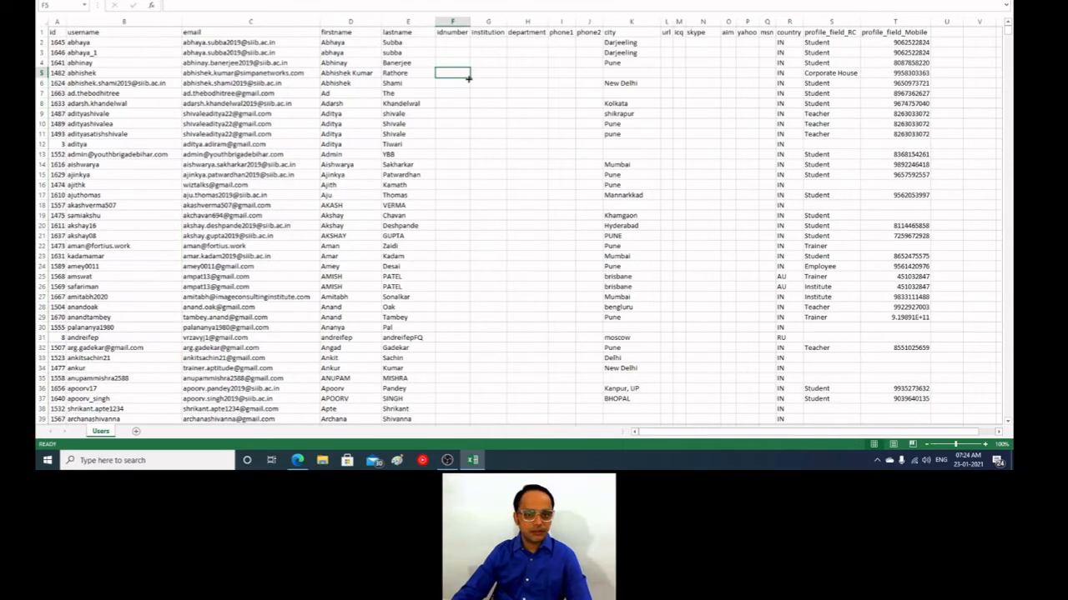
{"action": "key", "text": "Up"}
{"action": "key", "text": "Up"}
{"action": "key", "text": "Up"}
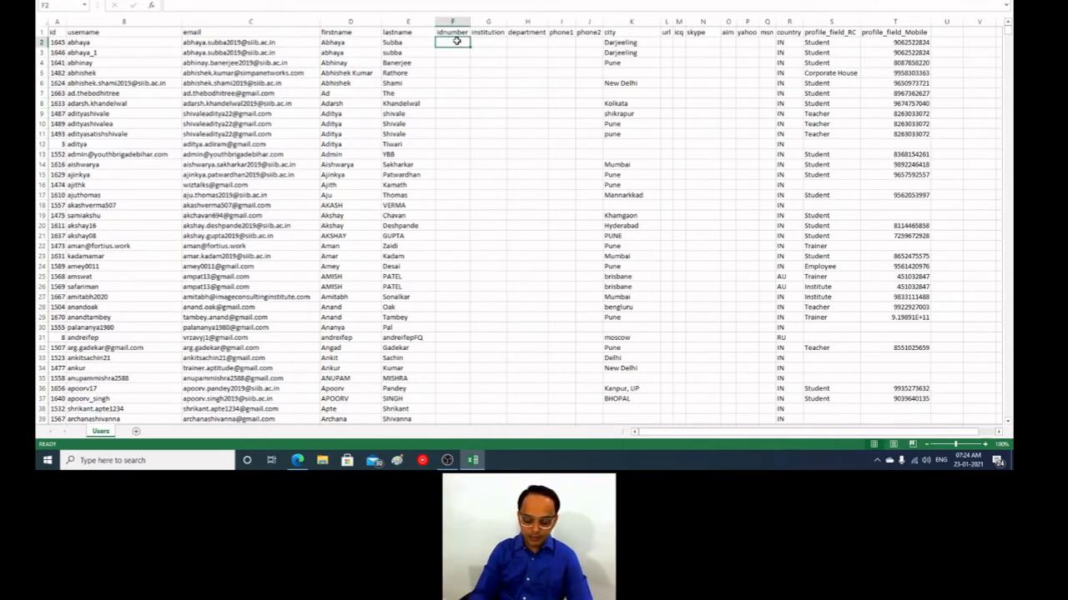
{"action": "type", "text": "Group 1"}
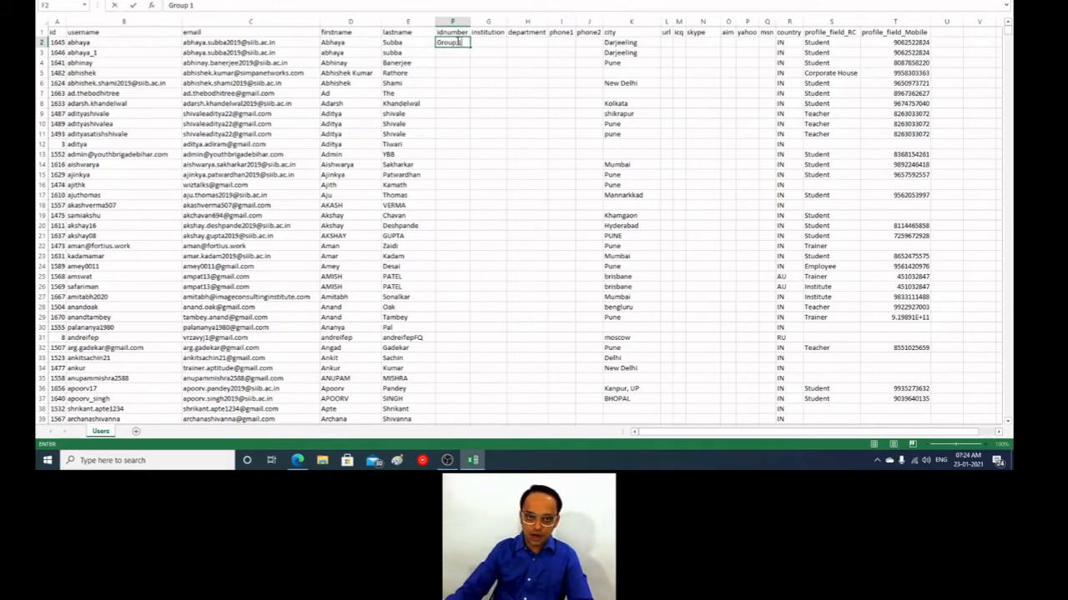
{"action": "key", "text": "Return"}
Step: Copy Group 1 from cell F2 into the idnumber cells F3 through F400
{"action": "key", "text": "Up"}
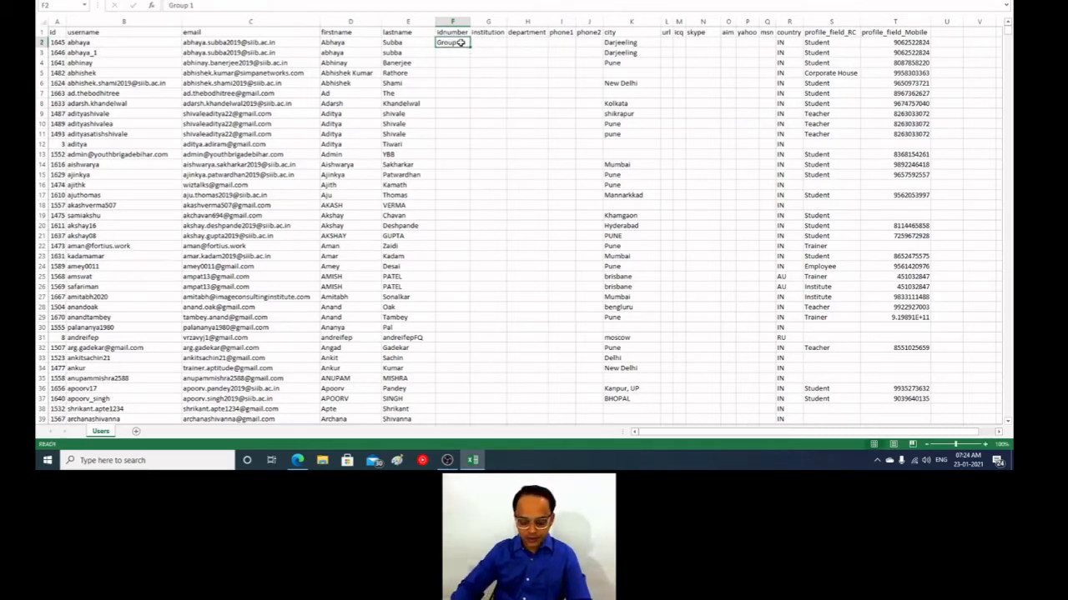
{"action": "key", "text": "ctrl+c"}
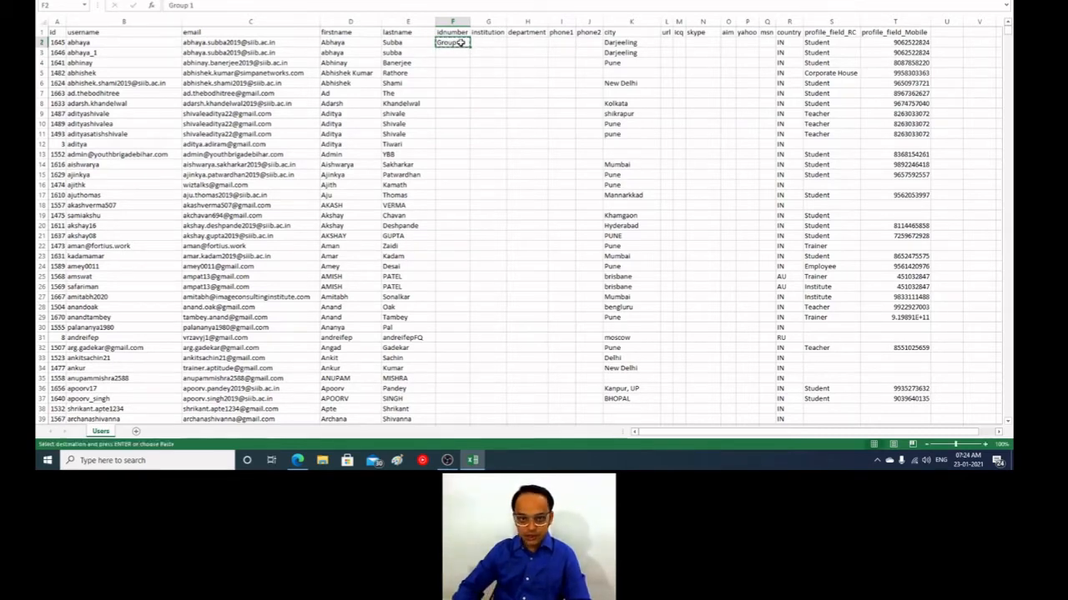
{"action": "key", "text": "shift+Down"}
{"action": "key", "text": "shift+Down"}
{"action": "key", "text": "shift+Down"}
{"action": "key", "text": "shift+Down"}
{"action": "key", "text": "shift+Down"}
{"action": "key", "text": "shift+Down"}
{"action": "key", "text": "shift+Down"}
{"action": "key", "text": "shift+Down"}
{"action": "key", "text": "shift+Down"}
{"action": "key", "text": "shift+Down"}
{"action": "key", "text": "shift+Down"}
{"action": "key", "text": "shift+Down"}
{"action": "key", "text": "shift+Down"}
{"action": "key", "text": "shift+Down"}
{"action": "key", "text": "shift+Down"}
{"action": "key", "text": "shift+Down"}
{"action": "key", "text": "shift+Down"}
{"action": "key", "text": "shift+Down"}
{"action": "key", "text": "shift+Down"}
{"action": "key", "text": "shift+Down"}
{"action": "key", "text": "shift+Down"}
{"action": "key", "text": "shift+Down"}
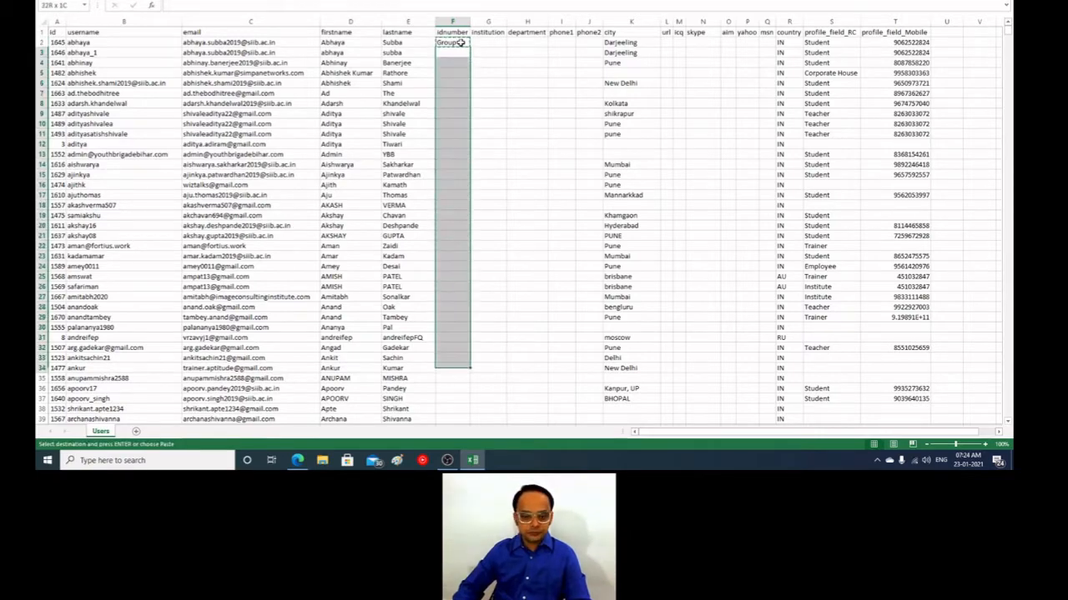
{"action": "key", "text": "shift+Down"}
{"action": "key", "text": "shift+Down"}
{"action": "key", "text": "shift+Down"}
{"action": "key", "text": "shift+Down"}
{"action": "key", "text": "shift+Down"}
{"action": "key", "text": "shift+Down"}
{"action": "key", "text": "shift+Down"}
{"action": "key", "text": "shift+Down"}
{"action": "key", "text": "shift+Down"}
{"action": "key", "text": "shift+Down"}
{"action": "key", "text": "shift+Down"}
{"action": "key", "text": "shift+Down"}
{"action": "key", "text": "shift+Down"}
{"action": "key", "text": "shift+Down"}
{"action": "key", "text": "shift+Down"}
{"action": "key", "text": "shift+Down"}
{"action": "key", "text": "shift+Down"}
{"action": "key", "text": "shift+Down"}
{"action": "key", "text": "shift+Down"}
{"action": "key", "text": "shift+Down"}
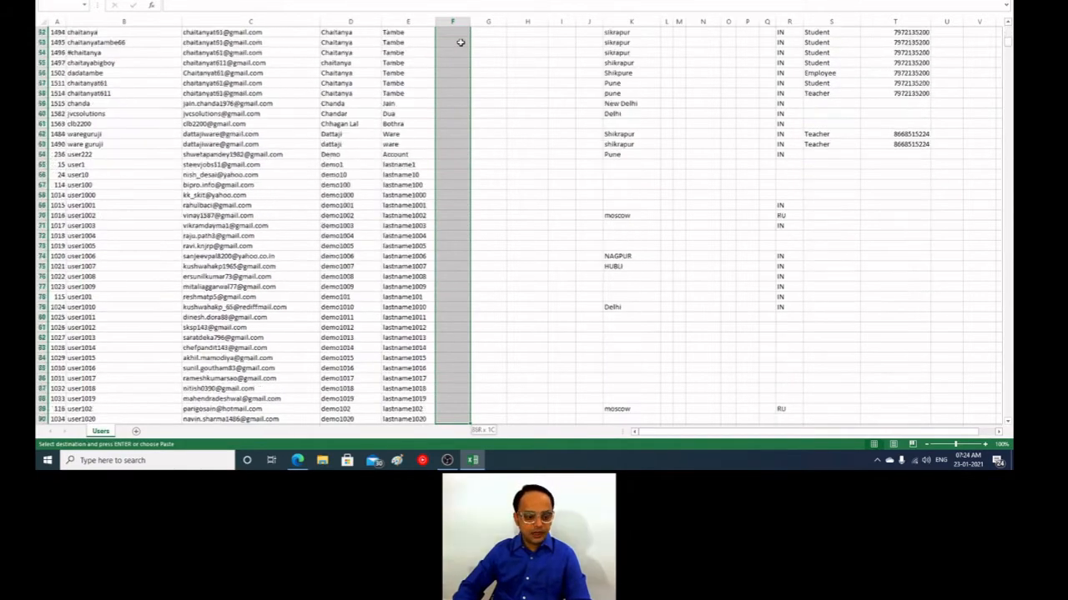
{"action": "key", "text": "shift+Down"}
{"action": "key", "text": "shift+Down"}
{"action": "key", "text": "shift+Down"}
{"action": "key", "text": "shift+Down"}
{"action": "key", "text": "shift+Down"}
{"action": "key", "text": "shift+Down"}
{"action": "key", "text": "shift+Down"}
{"action": "key", "text": "shift+Down"}
{"action": "key", "text": "shift+Down"}
{"action": "key", "text": "shift+Down"}
{"action": "key", "text": "shift+Down"}
{"action": "key", "text": "shift+Down"}
{"action": "key", "text": "shift+Down"}
{"action": "key", "text": "shift+Down"}
{"action": "key", "text": "shift+Down"}
{"action": "key", "text": "shift+Down"}
{"action": "key", "text": "shift+Down"}
{"action": "key", "text": "shift+Down"}
{"action": "key", "text": "shift+Down"}
{"action": "key", "text": "shift+Down"}
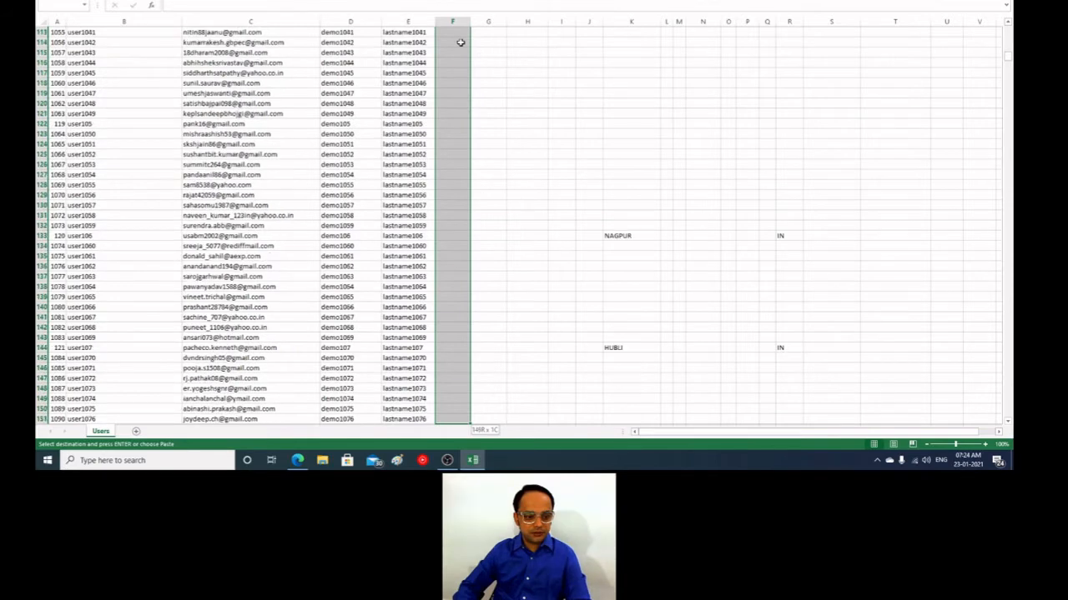
{"action": "key", "text": "shift+Down"}
{"action": "key", "text": "shift+Down"}
{"action": "key", "text": "shift+Down"}
{"action": "key", "text": "shift+Down"}
{"action": "key", "text": "shift+Down"}
{"action": "key", "text": "shift+Down"}
{"action": "key", "text": "shift+Down"}
{"action": "key", "text": "shift+Down"}
{"action": "key", "text": "shift+Down"}
{"action": "key", "text": "shift+Down"}
{"action": "key", "text": "shift+Down"}
{"action": "key", "text": "shift+Down"}
{"action": "key", "text": "shift+Down"}
{"action": "key", "text": "shift+Down"}
{"action": "key", "text": "shift+Down"}
{"action": "key", "text": "shift+Down"}
{"action": "key", "text": "shift+Down"}
{"action": "key", "text": "shift+Down"}
{"action": "key", "text": "shift+Down"}
{"action": "key", "text": "shift+Down"}
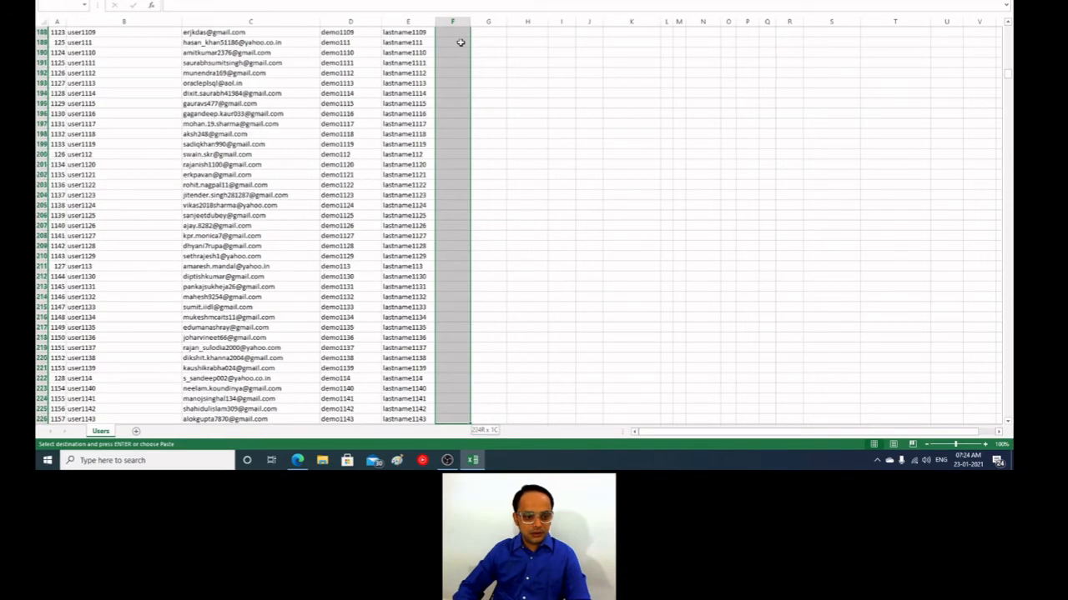
{"action": "key", "text": "shift+Down"}
{"action": "key", "text": "shift+Down"}
{"action": "key", "text": "shift+Down"}
{"action": "key", "text": "shift+Down"}
{"action": "key", "text": "shift+Down"}
{"action": "key", "text": "shift+Down"}
{"action": "key", "text": "shift+Down"}
{"action": "key", "text": "shift+Down"}
{"action": "key", "text": "shift+Down"}
{"action": "key", "text": "shift+Down"}
{"action": "key", "text": "shift+Down"}
{"action": "key", "text": "shift+Down"}
{"action": "key", "text": "shift+Down"}
{"action": "key", "text": "shift+Down"}
{"action": "key", "text": "shift+Down"}
{"action": "key", "text": "shift+Down"}
{"action": "key", "text": "shift+Down"}
{"action": "key", "text": "shift+Down"}
{"action": "key", "text": "shift+Down"}
{"action": "key", "text": "shift+Down"}
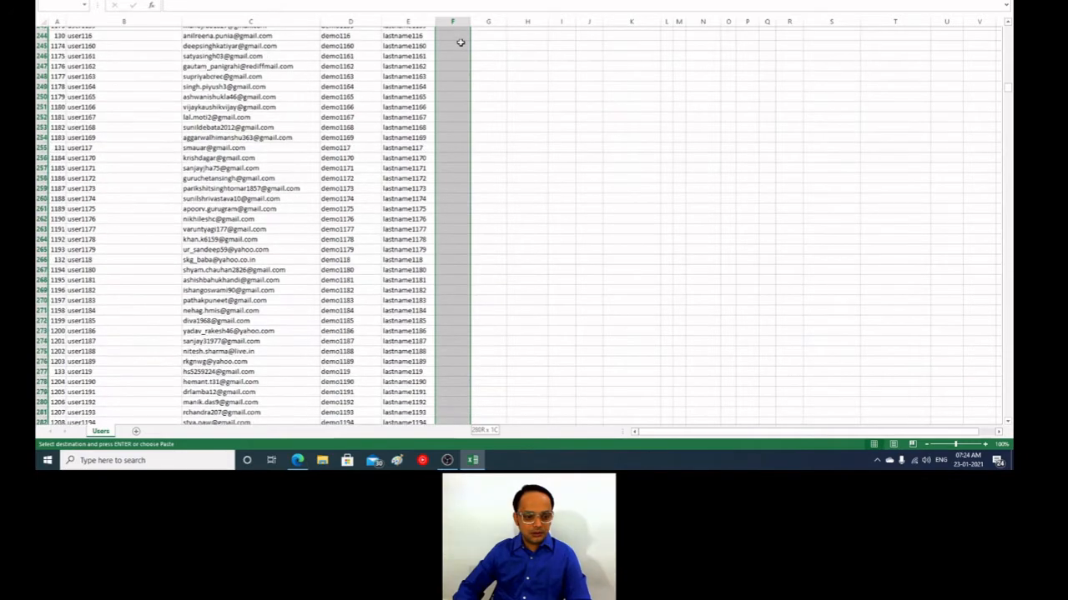
{"action": "key", "text": "shift+Down"}
{"action": "key", "text": "shift+Down"}
{"action": "key", "text": "shift+Down"}
{"action": "key", "text": "shift+Down"}
{"action": "key", "text": "shift+Down"}
{"action": "key", "text": "shift+Down"}
{"action": "key", "text": "shift+Down"}
{"action": "key", "text": "shift+Down"}
{"action": "key", "text": "shift+Down"}
{"action": "key", "text": "shift+Down"}
{"action": "key", "text": "shift+Down"}
{"action": "key", "text": "shift+Down"}
{"action": "key", "text": "shift+Down"}
{"action": "key", "text": "shift+Down"}
{"action": "key", "text": "shift+Down"}
{"action": "key", "text": "shift+Down"}
{"action": "key", "text": "shift+Down"}
{"action": "key", "text": "shift+Down"}
{"action": "key", "text": "shift+Down"}
{"action": "key", "text": "shift+Down"}
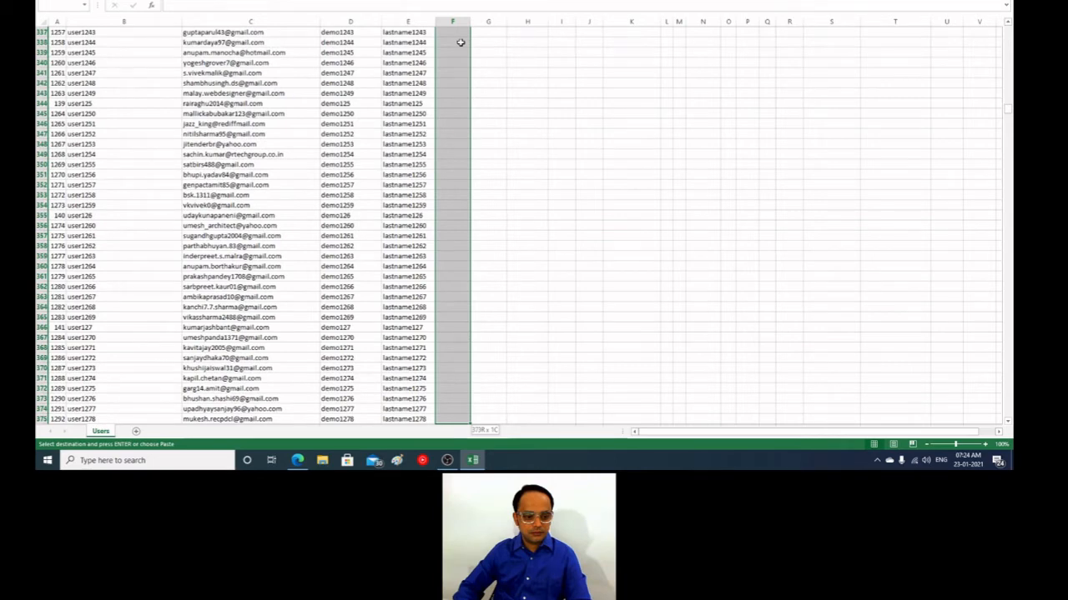
{"action": "key", "text": "shift+Down"}
{"action": "key", "text": "shift+Down"}
{"action": "key", "text": "shift+Down"}
{"action": "key", "text": "shift+Down"}
{"action": "key", "text": "shift+Down"}
{"action": "key", "text": "shift+Down"}
{"action": "key", "text": "shift+Down"}
{"action": "key", "text": "shift+Down"}
{"action": "key", "text": "shift+Down"}
{"action": "key", "text": "shift+Down"}
{"action": "key", "text": "shift+Down"}
{"action": "key", "text": "shift+Down"}
{"action": "key", "text": "shift+Down"}
{"action": "key", "text": "shift+Down"}
{"action": "key", "text": "shift+Down"}
{"action": "key", "text": "shift+Down"}
{"action": "key", "text": "shift+Down"}
{"action": "key", "text": "shift+Down"}
{"action": "key", "text": "shift+Down"}
{"action": "key", "text": "shift+Down"}
{"action": "key", "text": "shift+Up"}
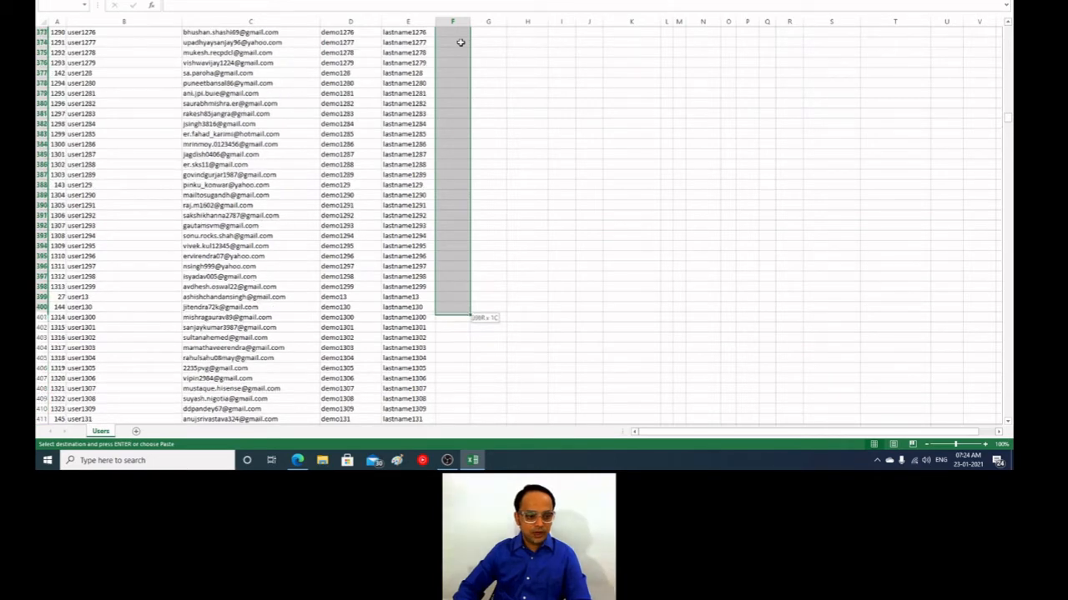
{"action": "key", "text": "ctrl+v"}
Step: Enter Group 2 in cell F401, the first empty idnumber cell below the Group 1 entries
{"action": "left_click", "coordinate": [445, 165]}
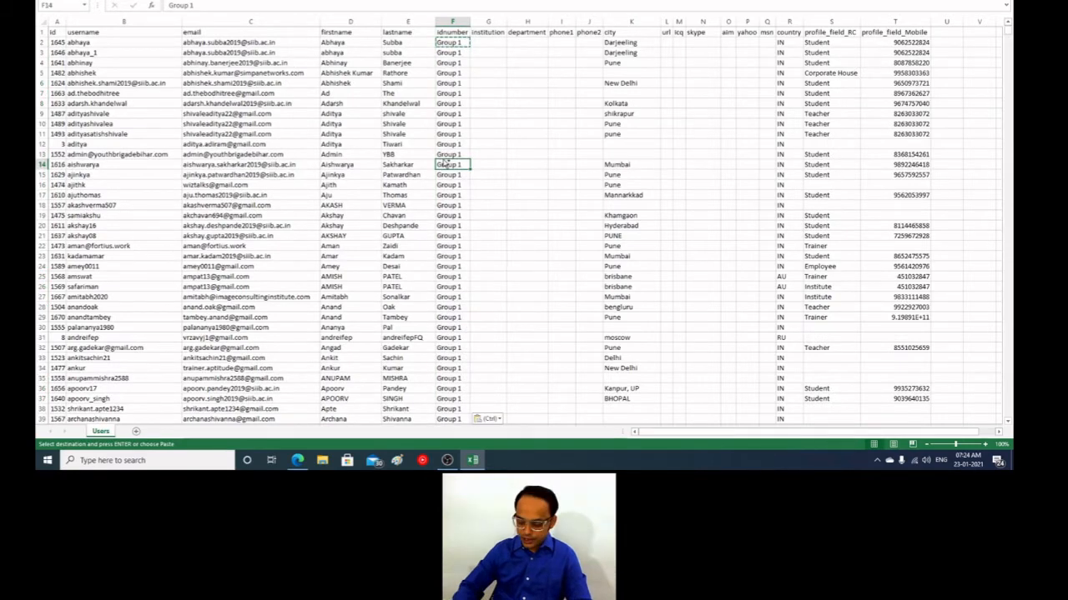
{"action": "key", "text": "ctrl+Down"}
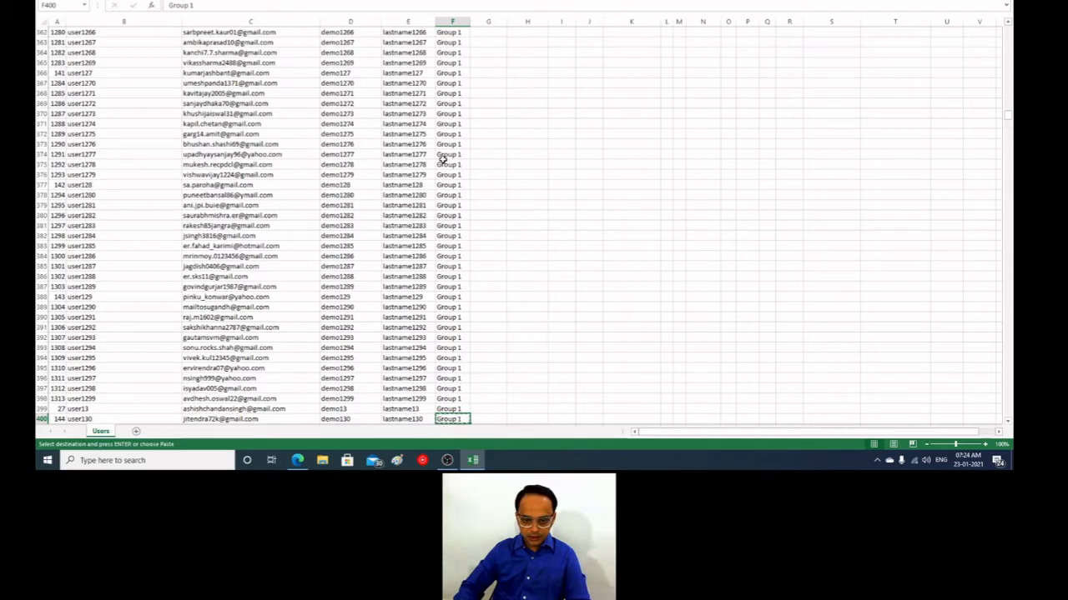
{"action": "key", "text": "Down"}
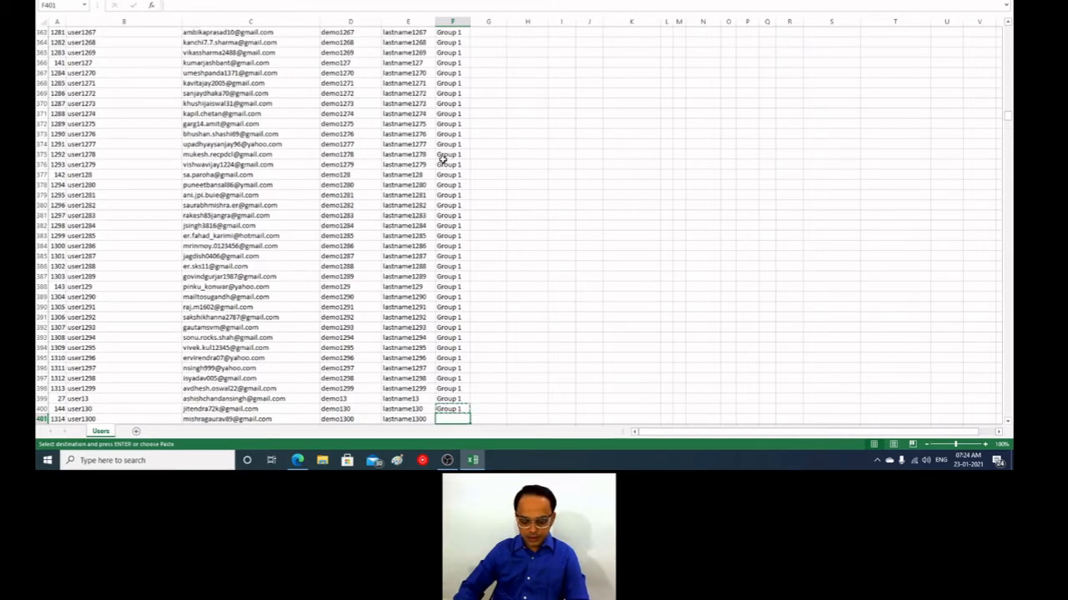
{"action": "key", "text": "ctrl+v"}
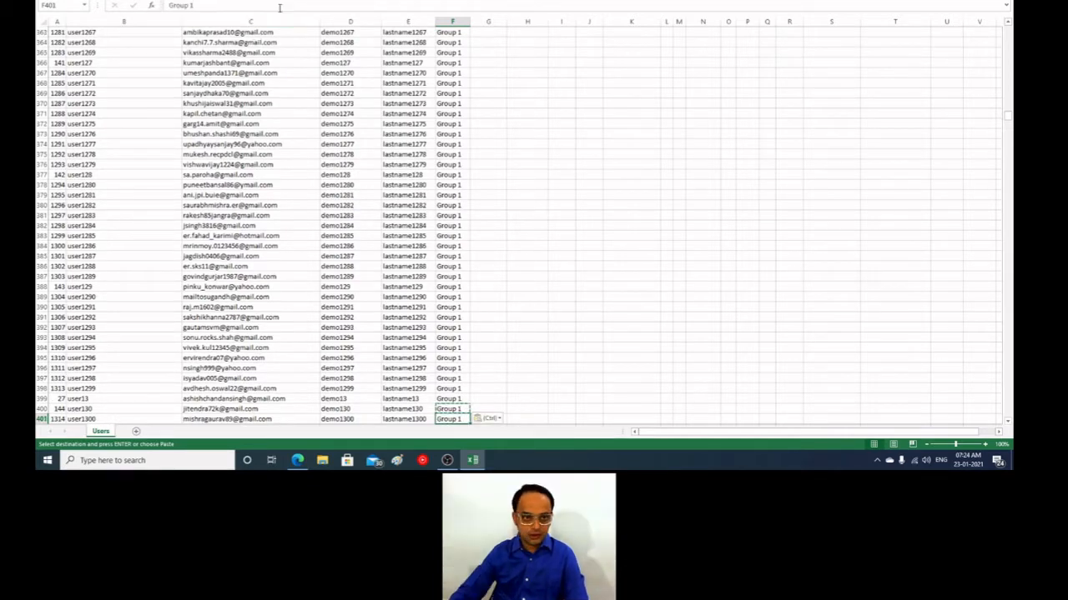
{"action": "left_click", "coordinate": [279, 8]}
{"action": "key", "text": "BackSpace"}
{"action": "type", "text": "2"}
{"action": "key", "text": "Return"}
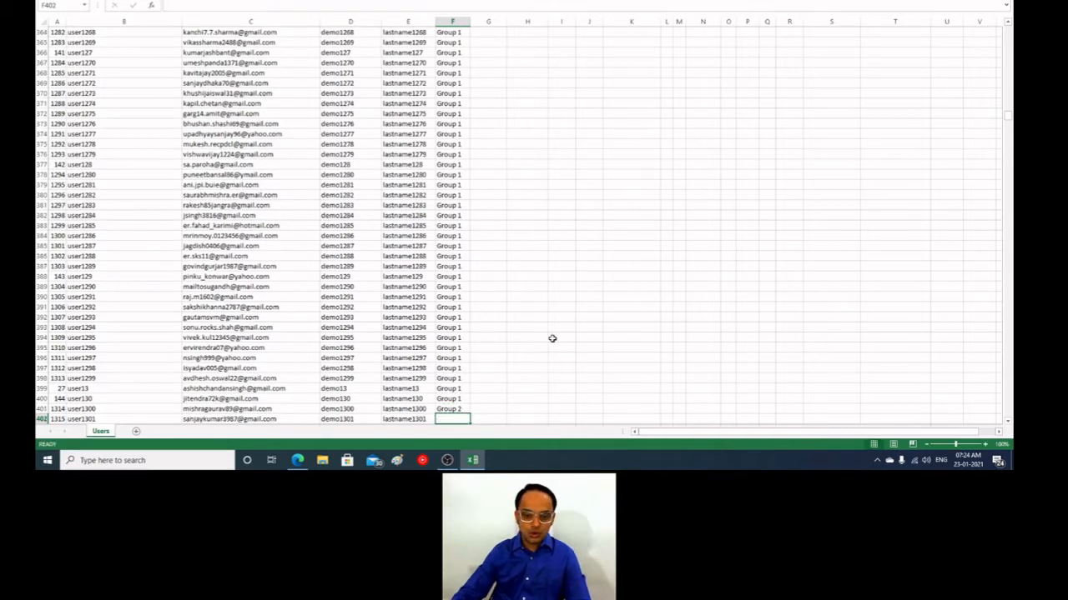
Step: Copy Group 2 from cell F401 into the idnumber cells F402 through F800
{"action": "scroll", "coordinate": [500, 308], "scroll_direction": "down", "scroll_amount": 4}
{"action": "left_click", "coordinate": [451, 286]}
{"action": "key", "text": "ctrl+c"}
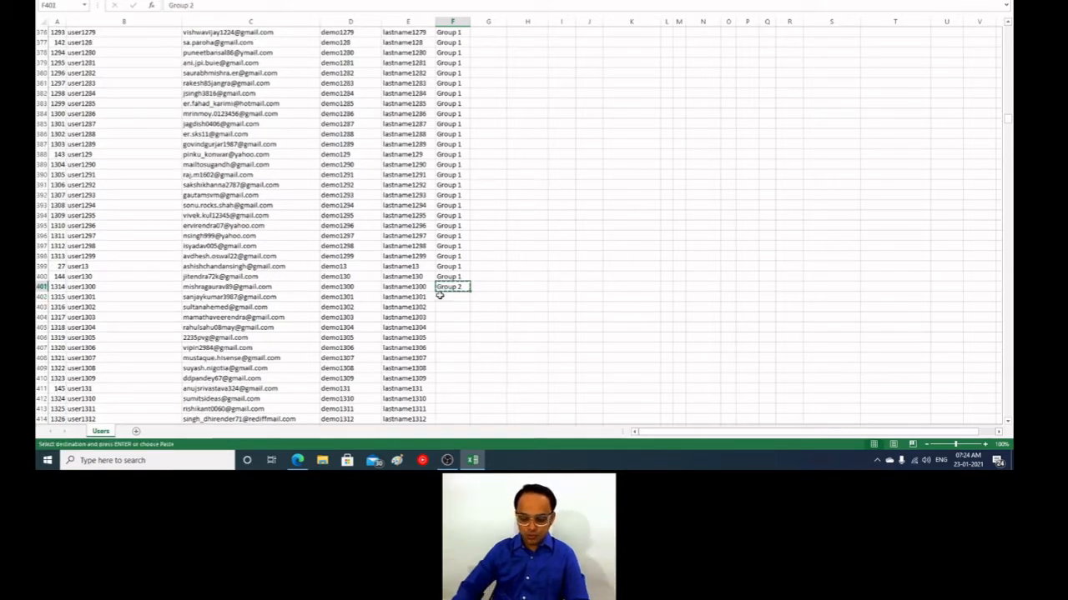
{"action": "left_click", "coordinate": [440, 296]}
{"action": "key", "text": "shift+Down"}
{"action": "key", "text": "shift+Down"}
{"action": "key", "text": "shift+Down"}
{"action": "key", "text": "shift+Down"}
{"action": "key", "text": "shift+Down"}
{"action": "key", "text": "shift+Down"}
{"action": "key", "text": "shift+Down"}
{"action": "key", "text": "shift+Down"}
{"action": "key", "text": "shift+Down"}
{"action": "key", "text": "shift+Down"}
{"action": "key", "text": "shift+Down"}
{"action": "key", "text": "shift+Down"}
{"action": "key", "text": "shift+Down"}
{"action": "key", "text": "shift+Down"}
{"action": "key", "text": "shift+Down"}
{"action": "key", "text": "shift+Down"}
{"action": "key", "text": "shift+Down"}
{"action": "key", "text": "shift+Down"}
{"action": "key", "text": "shift+Down"}
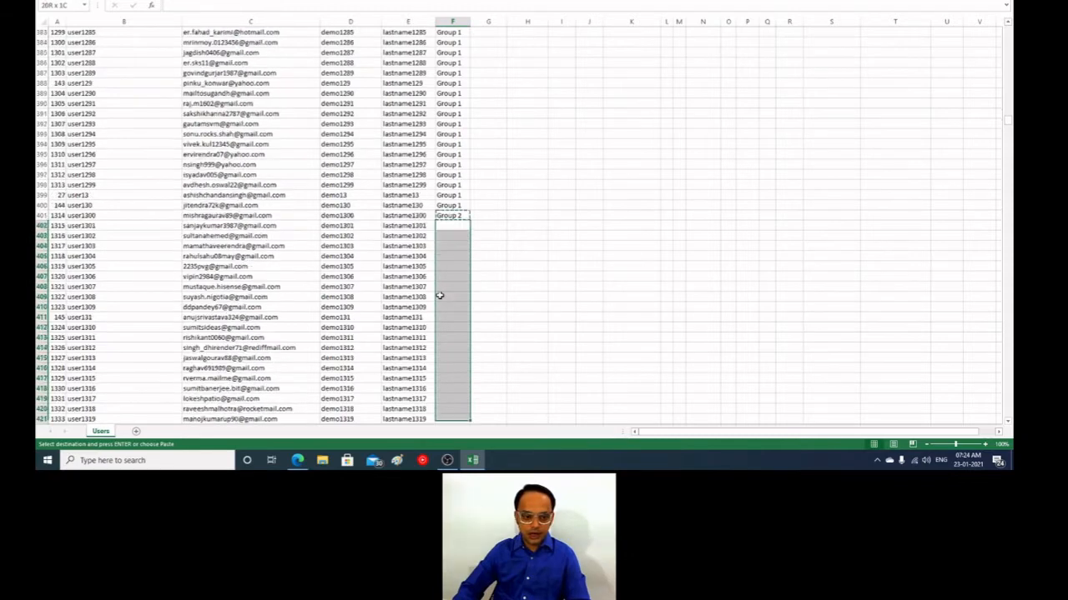
{"action": "key", "text": "shift+Down"}
{"action": "key", "text": "shift+Down"}
{"action": "key", "text": "shift+Down"}
{"action": "key", "text": "shift+Down"}
{"action": "key", "text": "shift+Down"}
{"action": "key", "text": "shift+Down"}
{"action": "key", "text": "shift+Down"}
{"action": "key", "text": "shift+Down"}
{"action": "key", "text": "shift+Down"}
{"action": "key", "text": "shift+Down"}
{"action": "key", "text": "shift+Down"}
{"action": "key", "text": "shift+Down"}
{"action": "key", "text": "shift+Down"}
{"action": "key", "text": "shift+Down"}
{"action": "key", "text": "shift+Down"}
{"action": "key", "text": "shift+Down"}
{"action": "key", "text": "shift+Down"}
{"action": "key", "text": "shift+Down"}
{"action": "key", "text": "shift+Down"}
{"action": "key", "text": "shift+Down"}
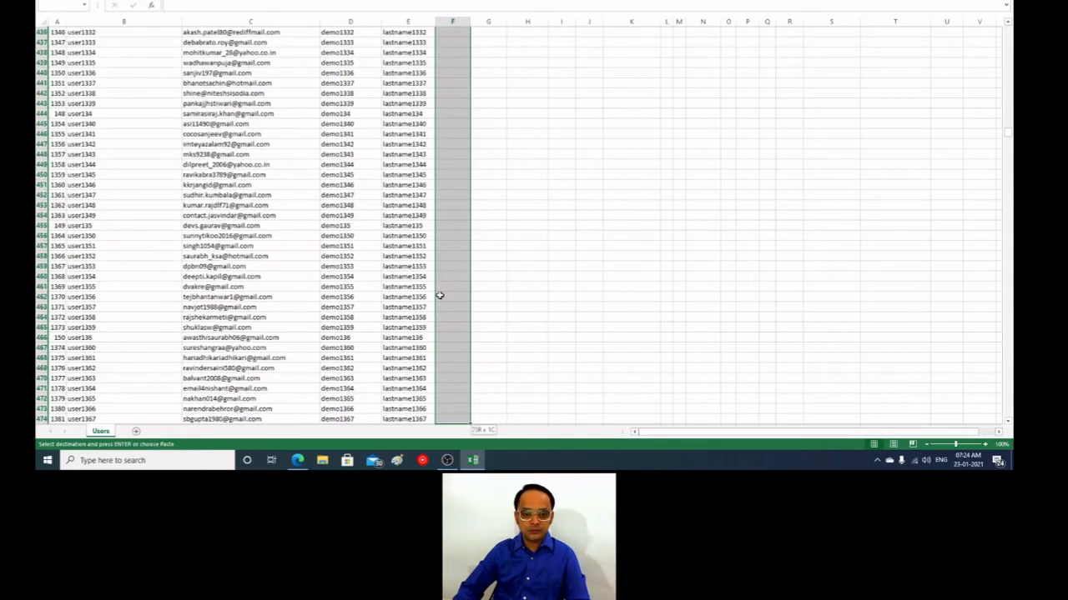
{"action": "key", "text": "shift+Down"}
{"action": "key", "text": "shift+Down"}
{"action": "key", "text": "shift+Down"}
{"action": "key", "text": "shift+Down"}
{"action": "key", "text": "shift+Down"}
{"action": "key", "text": "shift+Down"}
{"action": "key", "text": "shift+Down"}
{"action": "key", "text": "shift+Down"}
{"action": "key", "text": "shift+Down"}
{"action": "key", "text": "shift+Down"}
{"action": "key", "text": "shift+Down"}
{"action": "key", "text": "shift+Down"}
{"action": "key", "text": "shift+Down"}
{"action": "key", "text": "shift+Down"}
{"action": "key", "text": "shift+Down"}
{"action": "key", "text": "shift+Down"}
{"action": "key", "text": "shift+Down"}
{"action": "key", "text": "shift+Down"}
{"action": "key", "text": "shift+Down"}
{"action": "key", "text": "shift+Down"}
{"action": "key", "text": "shift+Down"}
{"action": "key", "text": "shift+Down"}
{"action": "key", "text": "shift+Down"}
{"action": "key", "text": "shift+Down"}
{"action": "key", "text": "shift+Down"}
{"action": "key", "text": "shift+Down"}
{"action": "key", "text": "shift+Down"}
{"action": "key", "text": "shift+Down"}
{"action": "key", "text": "shift+Down"}
{"action": "key", "text": "shift+Down"}
{"action": "key", "text": "shift+Down"}
{"action": "key", "text": "shift+Down"}
{"action": "key", "text": "shift+Down"}
{"action": "key", "text": "shift+Down"}
{"action": "key", "text": "shift+Down"}
{"action": "key", "text": "shift+Down"}
{"action": "key", "text": "shift+Down"}
{"action": "key", "text": "shift+Down"}
{"action": "key", "text": "shift+Down"}
{"action": "key", "text": "shift+Down"}
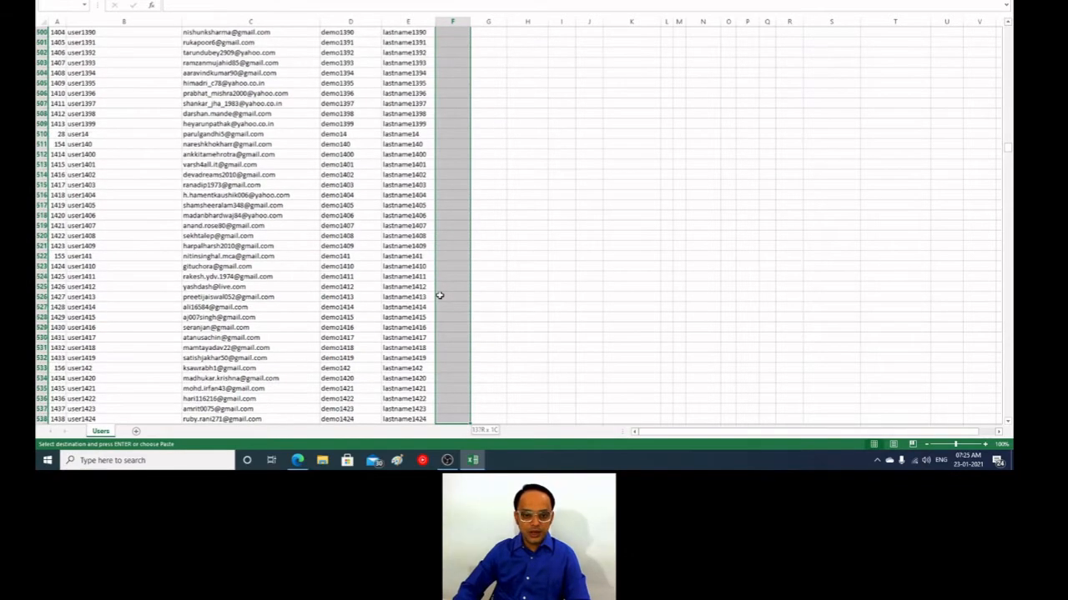
{"action": "key", "text": "shift+Down"}
{"action": "key", "text": "shift+Down"}
{"action": "key", "text": "shift+Down"}
{"action": "key", "text": "shift+Down"}
{"action": "key", "text": "shift+Down"}
{"action": "key", "text": "shift+Down"}
{"action": "key", "text": "shift+Down"}
{"action": "key", "text": "shift+Down"}
{"action": "key", "text": "shift+Down"}
{"action": "key", "text": "shift+Down"}
{"action": "key", "text": "shift+Down"}
{"action": "key", "text": "shift+Down"}
{"action": "key", "text": "shift+Down"}
{"action": "key", "text": "shift+Down"}
{"action": "key", "text": "shift+Down"}
{"action": "key", "text": "shift+Down"}
{"action": "key", "text": "shift+Down"}
{"action": "key", "text": "shift+Down"}
{"action": "key", "text": "shift+Down"}
{"action": "key", "text": "shift+Down"}
{"action": "key", "text": "shift+Down"}
{"action": "key", "text": "shift+Down"}
{"action": "key", "text": "shift+Down"}
{"action": "key", "text": "shift+Down"}
{"action": "key", "text": "shift+Down"}
{"action": "key", "text": "shift+Down"}
{"action": "key", "text": "shift+Down"}
{"action": "key", "text": "shift+Down"}
{"action": "key", "text": "shift+Down"}
{"action": "key", "text": "shift+Down"}
{"action": "key", "text": "shift+Down"}
{"action": "key", "text": "shift+Down"}
{"action": "key", "text": "shift+Down"}
{"action": "key", "text": "shift+Down"}
{"action": "key", "text": "shift+Down"}
{"action": "key", "text": "shift+Down"}
{"action": "key", "text": "shift+Down"}
{"action": "key", "text": "shift+Down"}
{"action": "key", "text": "shift+Down"}
{"action": "key", "text": "shift+Down"}
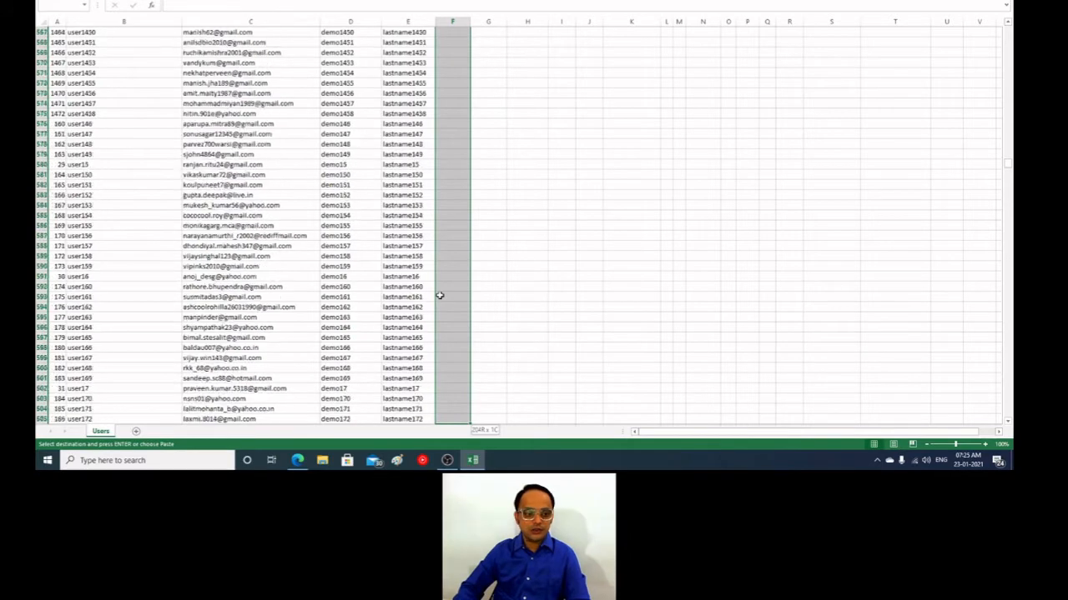
{"action": "key", "text": "shift+Down"}
{"action": "key", "text": "shift+Down"}
{"action": "key", "text": "shift+Down"}
{"action": "key", "text": "shift+Down"}
{"action": "key", "text": "shift+Down"}
{"action": "key", "text": "shift+Down"}
{"action": "key", "text": "shift+Down"}
{"action": "key", "text": "shift+Down"}
{"action": "key", "text": "shift+Down"}
{"action": "key", "text": "shift+Down"}
{"action": "key", "text": "shift+Down"}
{"action": "key", "text": "shift+Down"}
{"action": "key", "text": "shift+Down"}
{"action": "key", "text": "shift+Down"}
{"action": "key", "text": "shift+Down"}
{"action": "key", "text": "shift+Down"}
{"action": "key", "text": "shift+Down"}
{"action": "key", "text": "shift+Down"}
{"action": "key", "text": "shift+Down"}
{"action": "key", "text": "shift+Down"}
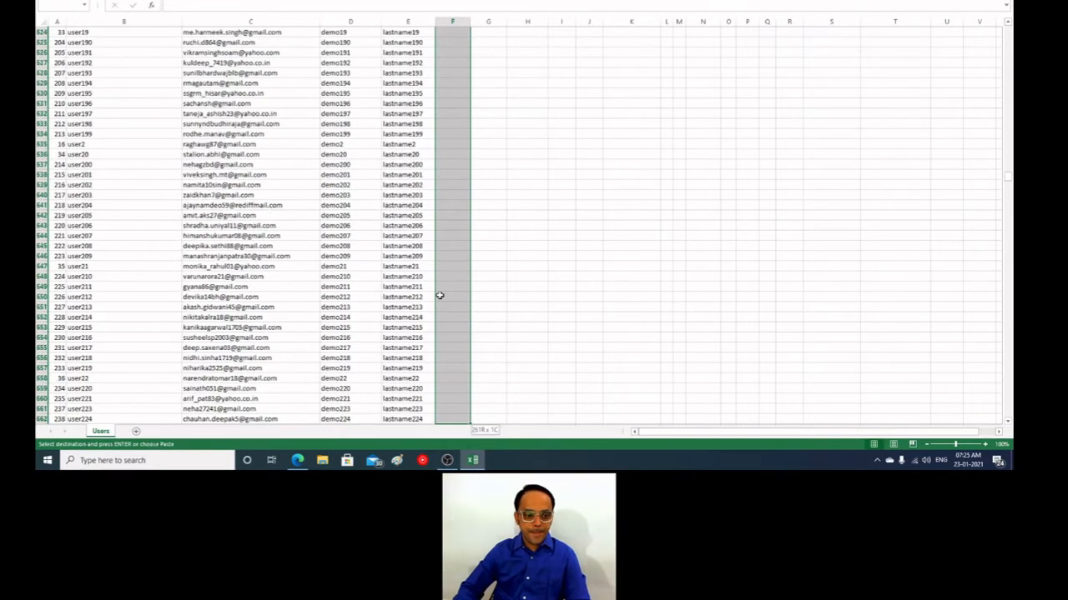
{"action": "key", "text": "shift+Down"}
{"action": "key", "text": "shift+Down"}
{"action": "key", "text": "shift+Down"}
{"action": "key", "text": "shift+Down"}
{"action": "key", "text": "shift+Down"}
{"action": "key", "text": "shift+Down"}
{"action": "key", "text": "shift+Down"}
{"action": "key", "text": "shift+Down"}
{"action": "key", "text": "shift+Down"}
{"action": "key", "text": "shift+Down"}
{"action": "key", "text": "shift+Down"}
{"action": "key", "text": "shift+Down"}
{"action": "key", "text": "shift+Down"}
{"action": "key", "text": "shift+Down"}
{"action": "key", "text": "shift+Down"}
{"action": "key", "text": "shift+Down"}
{"action": "key", "text": "shift+Down"}
{"action": "key", "text": "shift+Down"}
{"action": "key", "text": "shift+Down"}
{"action": "key", "text": "shift+Down"}
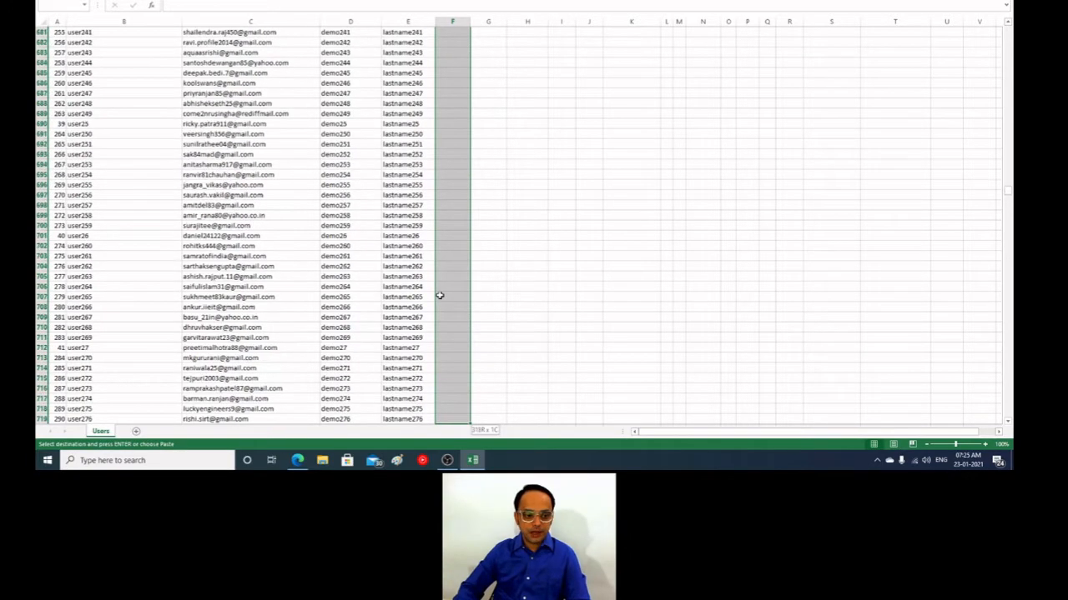
{"action": "key", "text": "shift+Down"}
{"action": "key", "text": "shift+Down"}
{"action": "key", "text": "shift+Down"}
{"action": "key", "text": "shift+Down"}
{"action": "key", "text": "shift+Down"}
{"action": "key", "text": "shift+Down"}
{"action": "key", "text": "shift+Down"}
{"action": "key", "text": "shift+Down"}
{"action": "key", "text": "shift+Down"}
{"action": "key", "text": "shift+Down"}
{"action": "key", "text": "shift+Down"}
{"action": "key", "text": "shift+Down"}
{"action": "key", "text": "shift+Down"}
{"action": "key", "text": "shift+Down"}
{"action": "key", "text": "shift+Down"}
{"action": "key", "text": "shift+Down"}
{"action": "key", "text": "shift+Down"}
{"action": "key", "text": "shift+Down"}
{"action": "key", "text": "shift+Down"}
{"action": "key", "text": "shift+Down"}
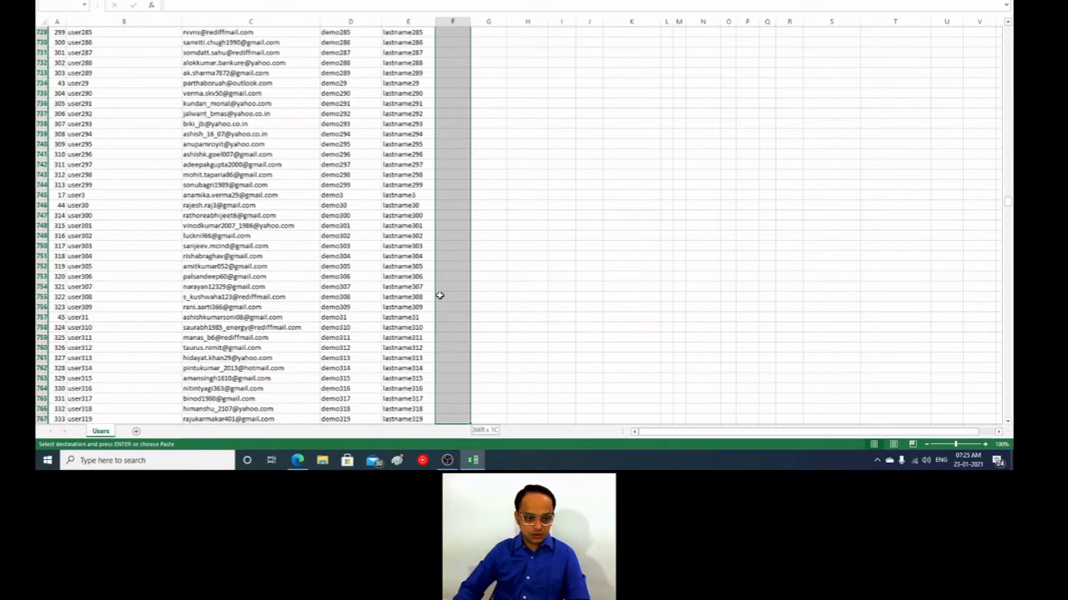
{"action": "key", "text": "shift+Down"}
{"action": "key", "text": "shift+Down"}
{"action": "key", "text": "shift+Down"}
{"action": "key", "text": "shift+Down"}
{"action": "key", "text": "shift+Down"}
{"action": "key", "text": "shift+Down"}
{"action": "key", "text": "shift+Down"}
{"action": "key", "text": "shift+Down"}
{"action": "key", "text": "shift+Down"}
{"action": "key", "text": "shift+Down"}
{"action": "key", "text": "shift+Down"}
{"action": "key", "text": "shift+Down"}
{"action": "key", "text": "shift+Down"}
{"action": "key", "text": "shift+Down"}
{"action": "key", "text": "shift+Down"}
{"action": "key", "text": "shift+Down"}
{"action": "key", "text": "shift+Down"}
{"action": "key", "text": "shift+Down"}
{"action": "key", "text": "shift+Down"}
{"action": "key", "text": "shift+Down"}
{"action": "key", "text": "shift+Up"}
{"action": "key", "text": "shift+Up"}
{"action": "key", "text": "shift+Up"}
{"action": "key", "text": "shift+Up"}
{"action": "key", "text": "shift+Up"}
{"action": "key", "text": "shift+Up"}
{"action": "key", "text": "shift+Up"}
{"action": "key", "text": "shift+Up"}
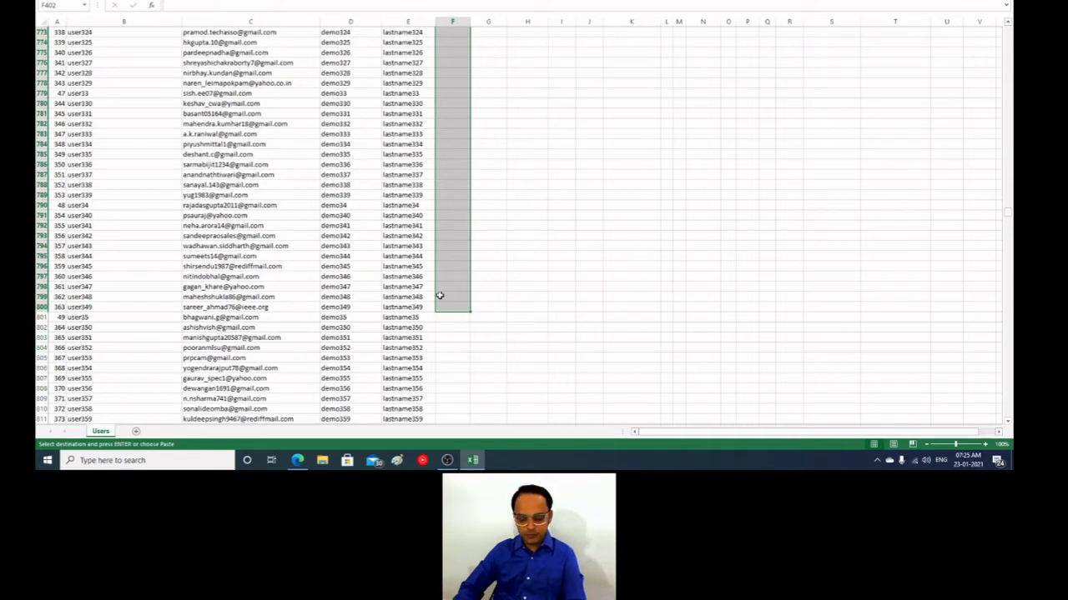
{"action": "key", "text": "ctrl+v"}
Step: Enter Group 3 in cell F801, the first empty idnumber cell below the Group 2 entries
{"action": "key", "text": "Down"}
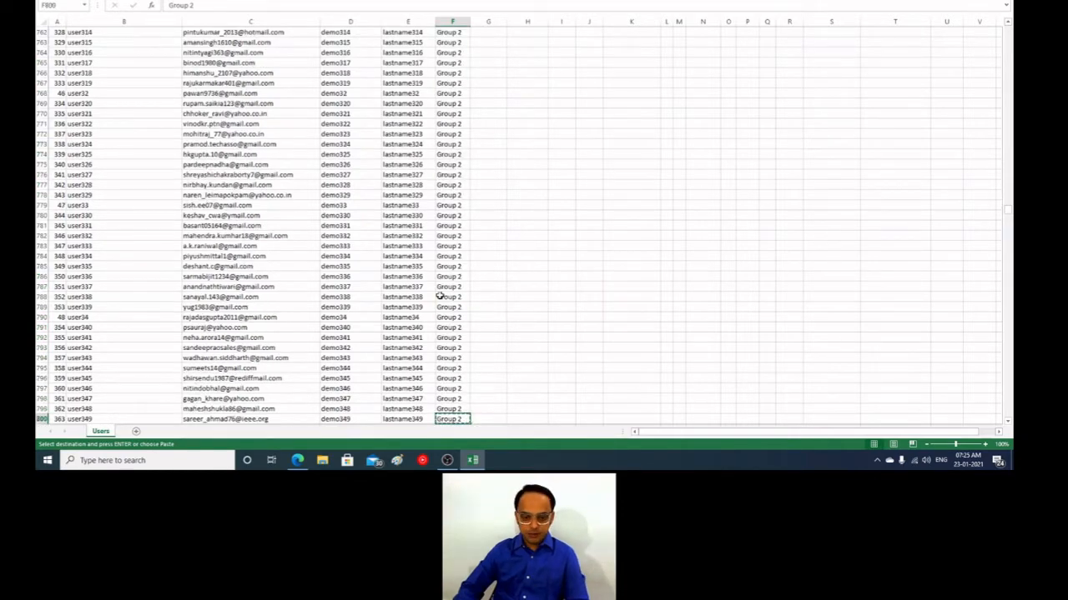
{"action": "key", "text": "Down"}
{"action": "key", "text": "ctrl+v"}
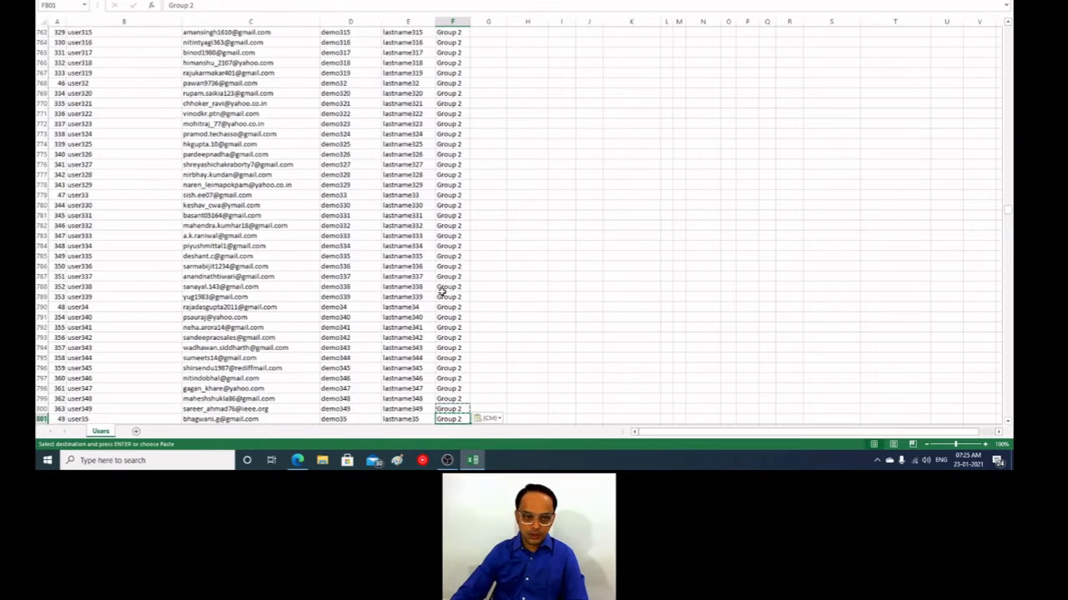
{"action": "left_click", "coordinate": [242, 6]}
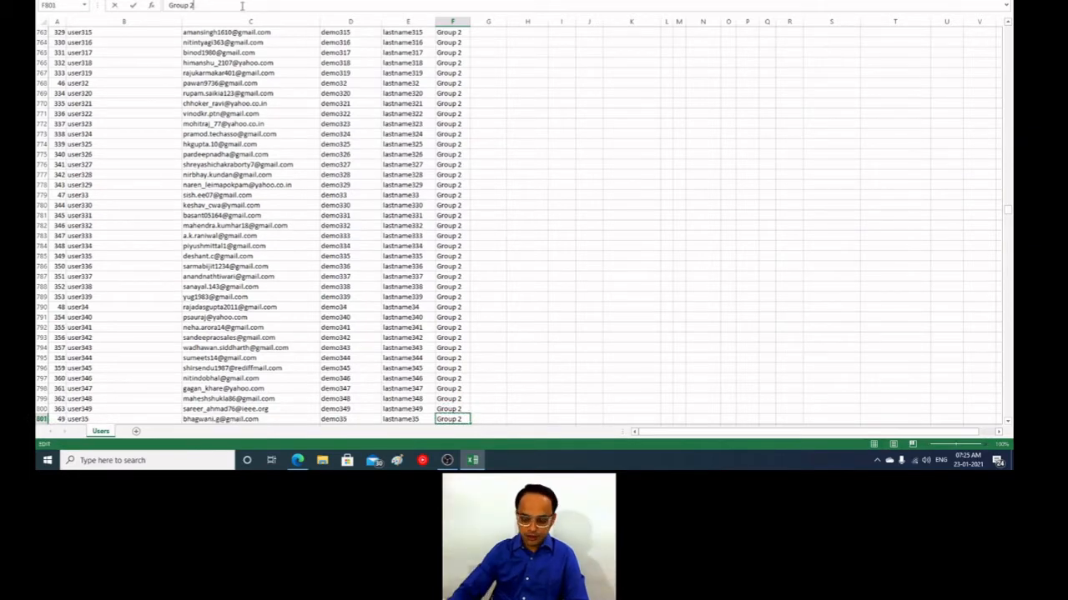
{"action": "key", "text": "BackSpace"}
{"action": "type", "text": "3"}
{"action": "key", "text": "Return"}
Step: Copy Group 3 from cell F801 into the idnumber cells F802 through F1200
{"action": "scroll", "coordinate": [489, 336], "scroll_direction": "down", "scroll_amount": 3}
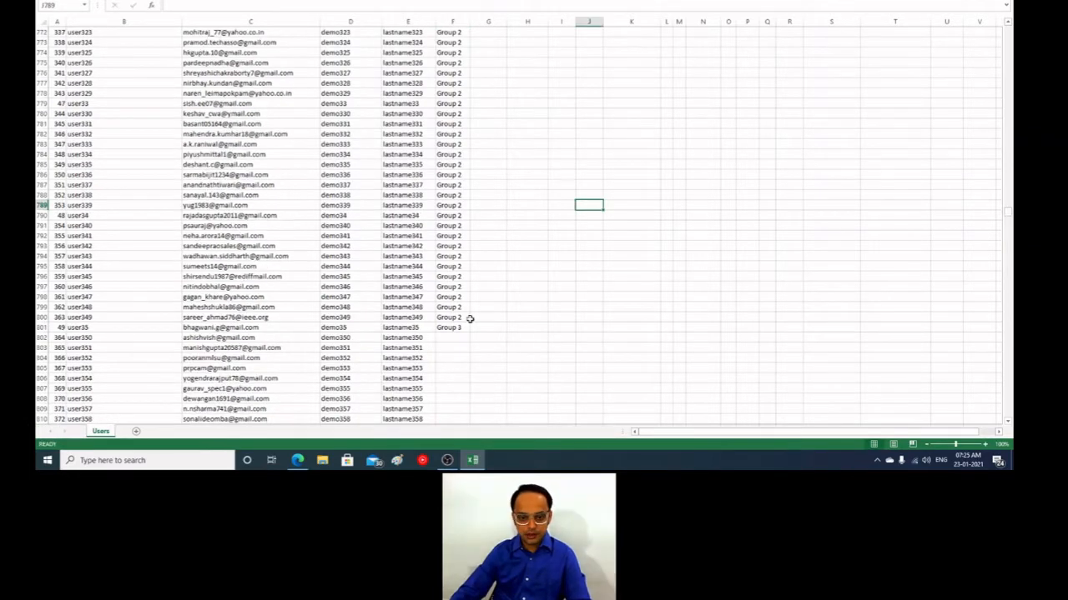
{"action": "left_click", "coordinate": [463, 328]}
{"action": "key", "text": "ctrl+c"}
{"action": "key", "text": "shift+Down"}
{"action": "key", "text": "shift+Down"}
{"action": "key", "text": "shift+Down"}
{"action": "key", "text": "shift+Down"}
{"action": "key", "text": "shift+Down"}
{"action": "key", "text": "shift+Down"}
{"action": "key", "text": "shift+Down"}
{"action": "key", "text": "shift+Down"}
{"action": "key", "text": "shift+Down"}
{"action": "key", "text": "shift+Down"}
{"action": "key", "text": "shift+Down"}
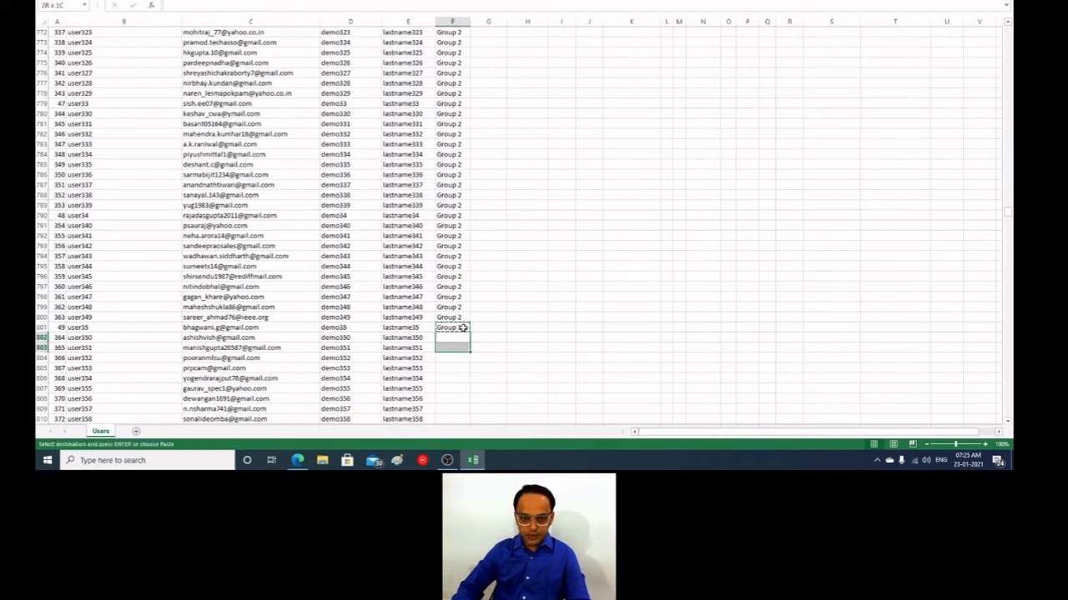
{"action": "key", "text": "shift+Down"}
{"action": "key", "text": "shift+Down"}
{"action": "key", "text": "shift+Down"}
{"action": "key", "text": "shift+Down"}
{"action": "key", "text": "shift+Down"}
{"action": "key", "text": "shift+Down"}
{"action": "key", "text": "shift+Down"}
{"action": "key", "text": "shift+Down"}
{"action": "key", "text": "shift+Down"}
{"action": "key", "text": "shift+Down"}
{"action": "key", "text": "shift+Down"}
{"action": "key", "text": "shift+Down"}
{"action": "key", "text": "shift+Down"}
{"action": "key", "text": "shift+Down"}
{"action": "key", "text": "shift+Down"}
{"action": "key", "text": "shift+Down"}
{"action": "key", "text": "shift+Down"}
{"action": "key", "text": "shift+Down"}
{"action": "key", "text": "shift+Down"}
{"action": "key", "text": "shift+Down"}
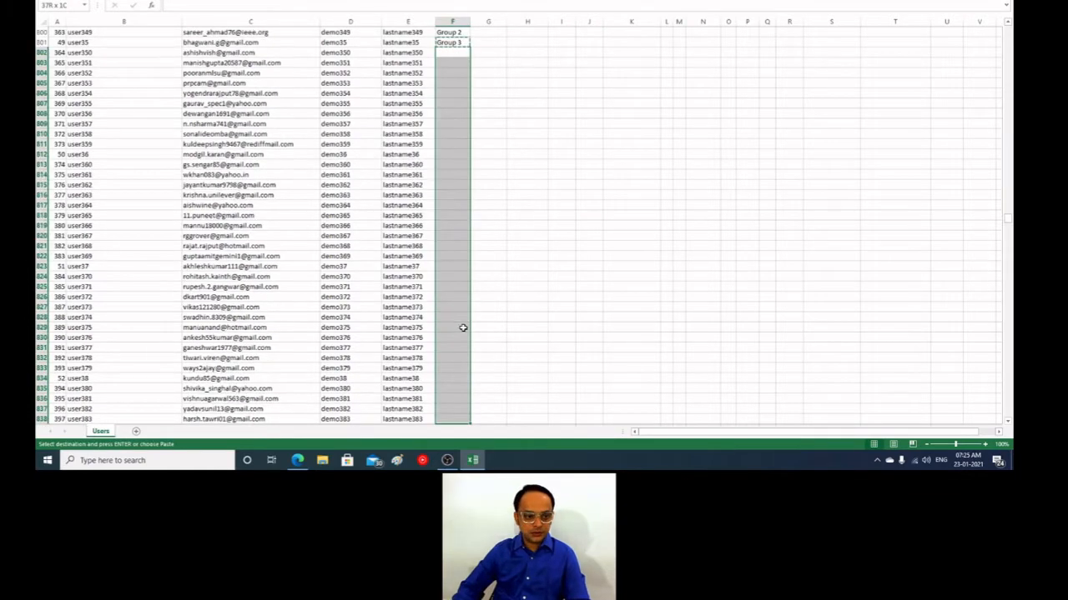
{"action": "key", "text": "shift+Down"}
{"action": "key", "text": "shift+Down"}
{"action": "key", "text": "shift+Down"}
{"action": "key", "text": "shift+Down"}
{"action": "key", "text": "shift+Down"}
{"action": "key", "text": "shift+Down"}
{"action": "key", "text": "shift+Down"}
{"action": "key", "text": "shift+Down"}
{"action": "key", "text": "shift+Down"}
{"action": "key", "text": "shift+Down"}
{"action": "key", "text": "shift+Down"}
{"action": "key", "text": "shift+Down"}
{"action": "key", "text": "shift+Down"}
{"action": "key", "text": "shift+Down"}
{"action": "key", "text": "shift+Down"}
{"action": "key", "text": "shift+Down"}
{"action": "key", "text": "shift+Down"}
{"action": "key", "text": "shift+Down"}
{"action": "key", "text": "shift+Down"}
{"action": "key", "text": "shift+Down"}
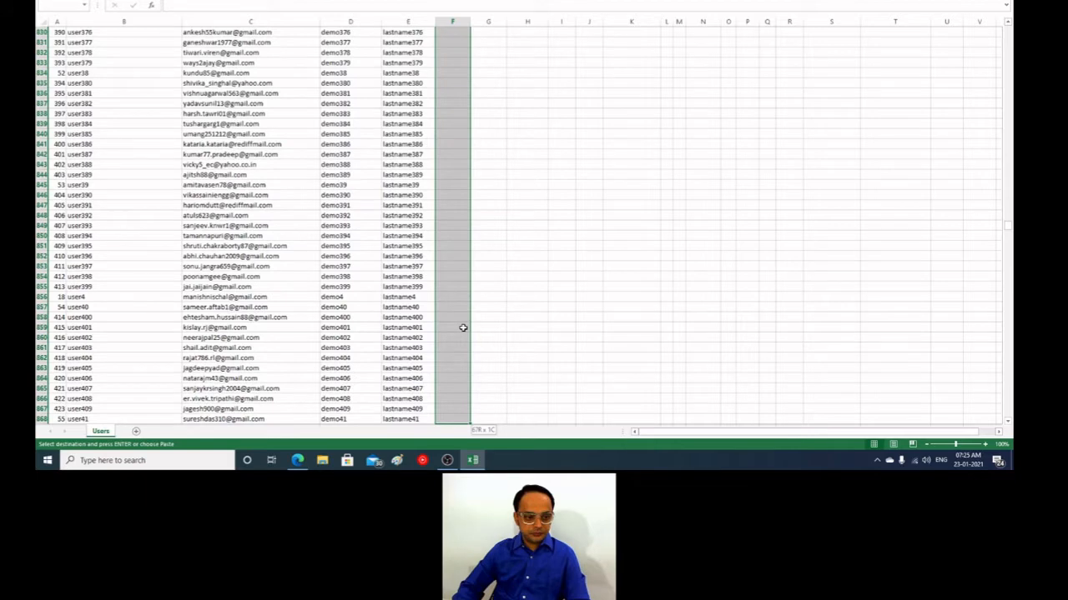
{"action": "key", "text": "shift+Down"}
{"action": "key", "text": "shift+Down"}
{"action": "key", "text": "shift+Down"}
{"action": "key", "text": "shift+Down"}
{"action": "key", "text": "shift+Down"}
{"action": "key", "text": "shift+Down"}
{"action": "key", "text": "shift+Down"}
{"action": "key", "text": "shift+Down"}
{"action": "key", "text": "shift+Down"}
{"action": "key", "text": "shift+Down"}
{"action": "key", "text": "shift+Down"}
{"action": "key", "text": "shift+Down"}
{"action": "key", "text": "shift+Down"}
{"action": "key", "text": "shift+Down"}
{"action": "key", "text": "shift+Down"}
{"action": "key", "text": "shift+Down"}
{"action": "key", "text": "shift+Down"}
{"action": "key", "text": "shift+Down"}
{"action": "key", "text": "shift+Down"}
{"action": "key", "text": "shift+Down"}
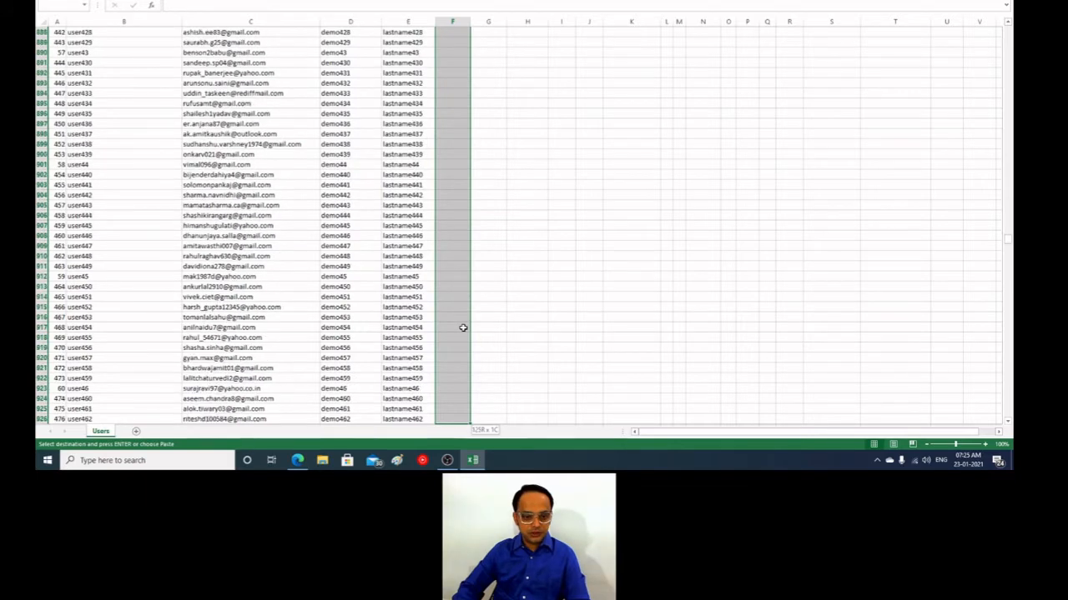
{"action": "key", "text": "shift+Down"}
{"action": "key", "text": "shift+Down"}
{"action": "key", "text": "shift+Down"}
{"action": "key", "text": "shift+Down"}
{"action": "key", "text": "shift+Down"}
{"action": "key", "text": "shift+Down"}
{"action": "key", "text": "shift+Down"}
{"action": "key", "text": "shift+Down"}
{"action": "key", "text": "shift+Down"}
{"action": "key", "text": "shift+Down"}
{"action": "key", "text": "shift+Down"}
{"action": "key", "text": "shift+Down"}
{"action": "key", "text": "shift+Down"}
{"action": "key", "text": "shift+Down"}
{"action": "key", "text": "shift+Down"}
{"action": "key", "text": "shift+Down"}
{"action": "key", "text": "shift+Down"}
{"action": "key", "text": "shift+Down"}
{"action": "key", "text": "shift+Down"}
{"action": "key", "text": "shift+Down"}
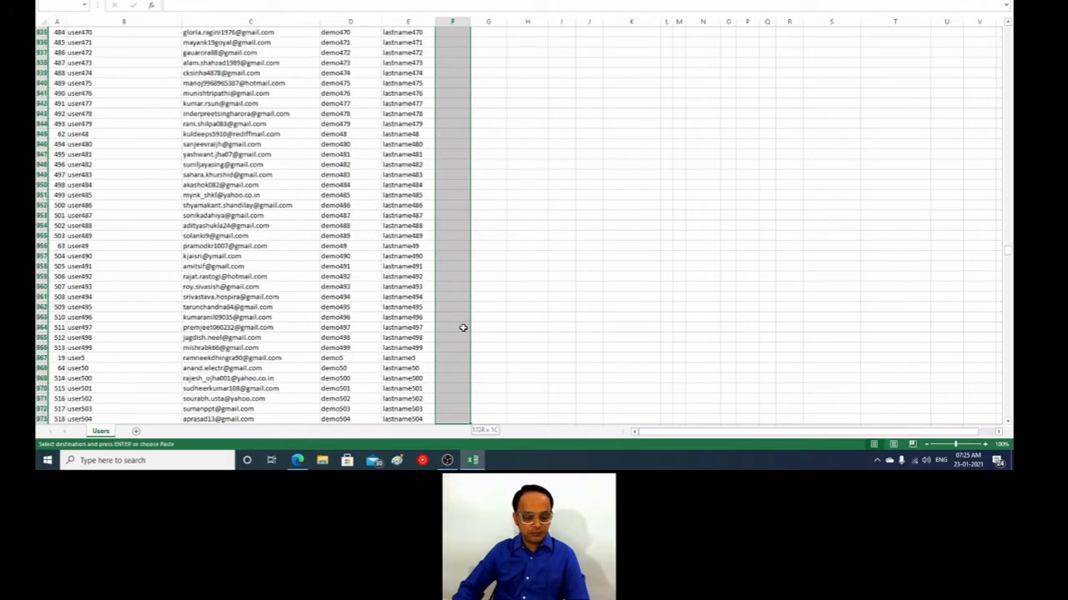
{"action": "key", "text": "shift+Down"}
{"action": "key", "text": "shift+Down"}
{"action": "key", "text": "shift+Down"}
{"action": "key", "text": "shift+Down"}
{"action": "key", "text": "shift+Down"}
{"action": "key", "text": "shift+Down"}
{"action": "key", "text": "shift+Down"}
{"action": "key", "text": "shift+Down"}
{"action": "key", "text": "shift+Down"}
{"action": "key", "text": "shift+Down"}
{"action": "key", "text": "shift+Down"}
{"action": "key", "text": "shift+Down"}
{"action": "key", "text": "shift+Down"}
{"action": "key", "text": "shift+Down"}
{"action": "key", "text": "shift+Down"}
{"action": "key", "text": "shift+Down"}
{"action": "key", "text": "shift+Down"}
{"action": "key", "text": "shift+Down"}
{"action": "key", "text": "shift+Down"}
{"action": "key", "text": "shift+Down"}
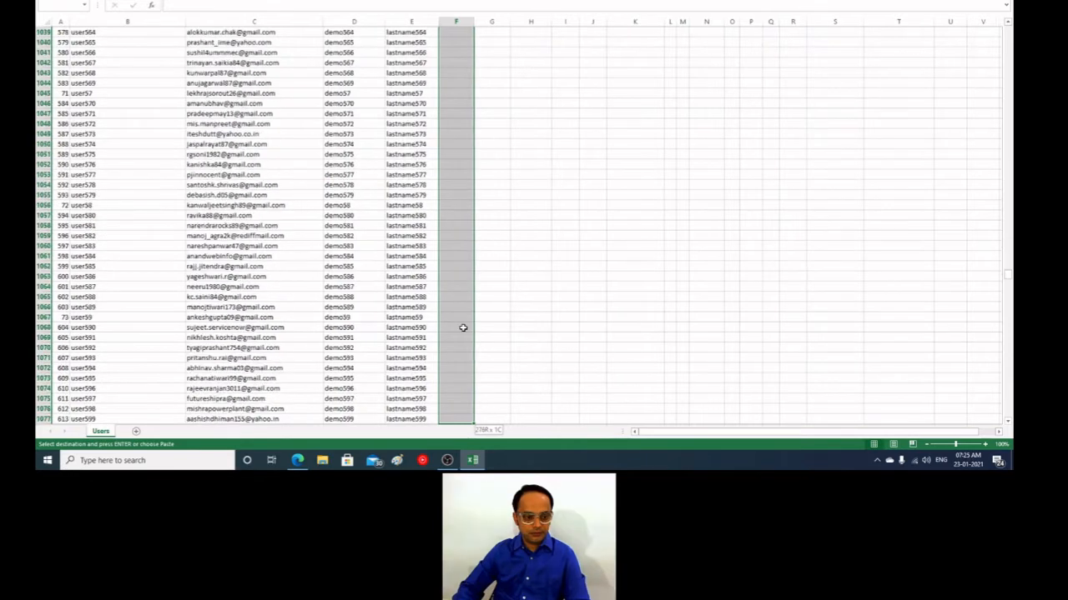
{"action": "key", "text": "shift+Down"}
{"action": "key", "text": "shift+Down"}
{"action": "key", "text": "shift+Down"}
{"action": "key", "text": "shift+Down"}
{"action": "key", "text": "shift+Down"}
{"action": "key", "text": "shift+Down"}
{"action": "key", "text": "shift+Down"}
{"action": "key", "text": "shift+Down"}
{"action": "key", "text": "shift+Down"}
{"action": "key", "text": "shift+Down"}
{"action": "key", "text": "shift+Down"}
{"action": "key", "text": "shift+Down"}
{"action": "key", "text": "shift+Down"}
{"action": "key", "text": "shift+Down"}
{"action": "key", "text": "shift+Down"}
{"action": "key", "text": "shift+Down"}
{"action": "key", "text": "shift+Down"}
{"action": "key", "text": "shift+Down"}
{"action": "key", "text": "shift+Down"}
{"action": "key", "text": "shift+Down"}
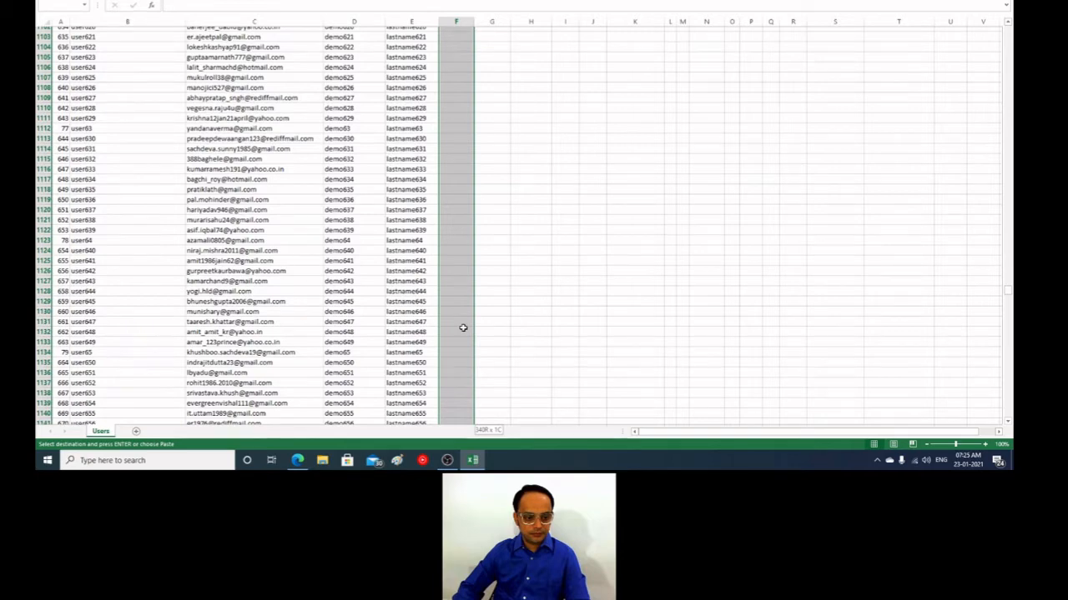
{"action": "key", "text": "shift+Down"}
{"action": "key", "text": "shift+Down"}
{"action": "key", "text": "shift+Down"}
{"action": "key", "text": "shift+Down"}
{"action": "key", "text": "shift+Down"}
{"action": "key", "text": "shift+Down"}
{"action": "key", "text": "shift+Down"}
{"action": "key", "text": "shift+Down"}
{"action": "key", "text": "shift+Down"}
{"action": "key", "text": "shift+Down"}
{"action": "key", "text": "shift+Down"}
{"action": "key", "text": "shift+Down"}
{"action": "key", "text": "shift+Down"}
{"action": "key", "text": "shift+Down"}
{"action": "key", "text": "shift+Down"}
{"action": "key", "text": "shift+Down"}
{"action": "key", "text": "shift+Down"}
{"action": "key", "text": "shift+Down"}
{"action": "key", "text": "shift+Down"}
{"action": "key", "text": "shift+Down"}
{"action": "key", "text": "shift+Up"}
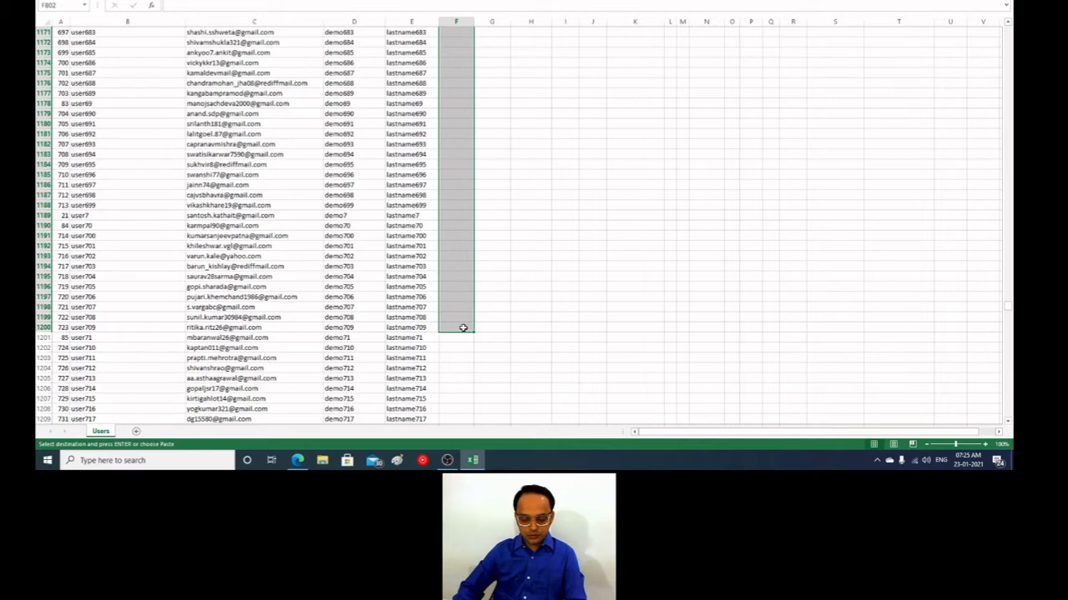
{"action": "key", "text": "Return"}
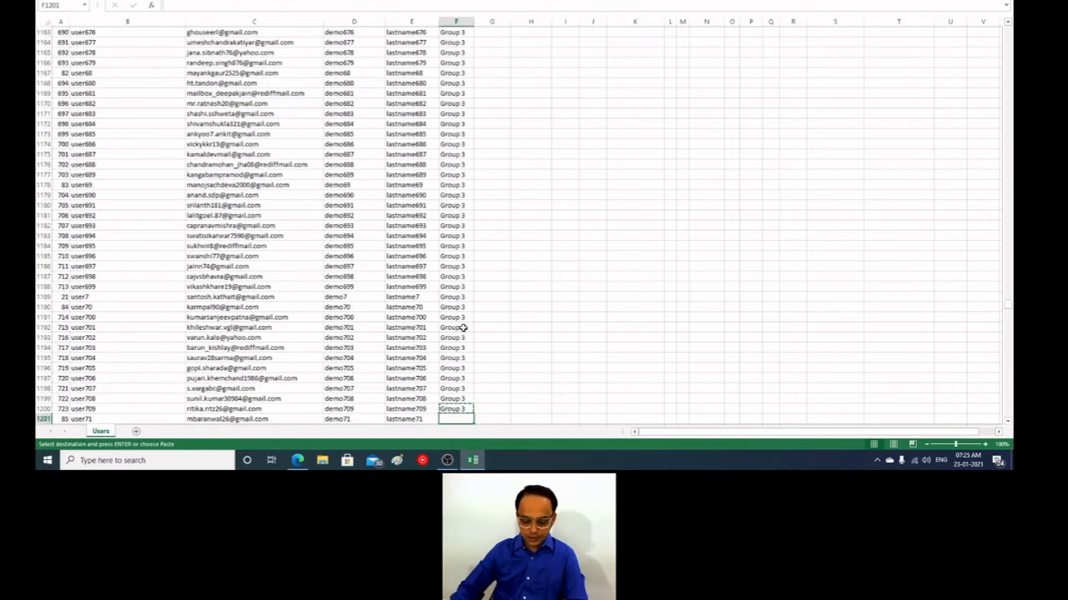
Step: Enter Group 4 in cell F1201, the first empty idnumber cell below the Group 3 entries
{"action": "key", "text": "ctrl+v"}
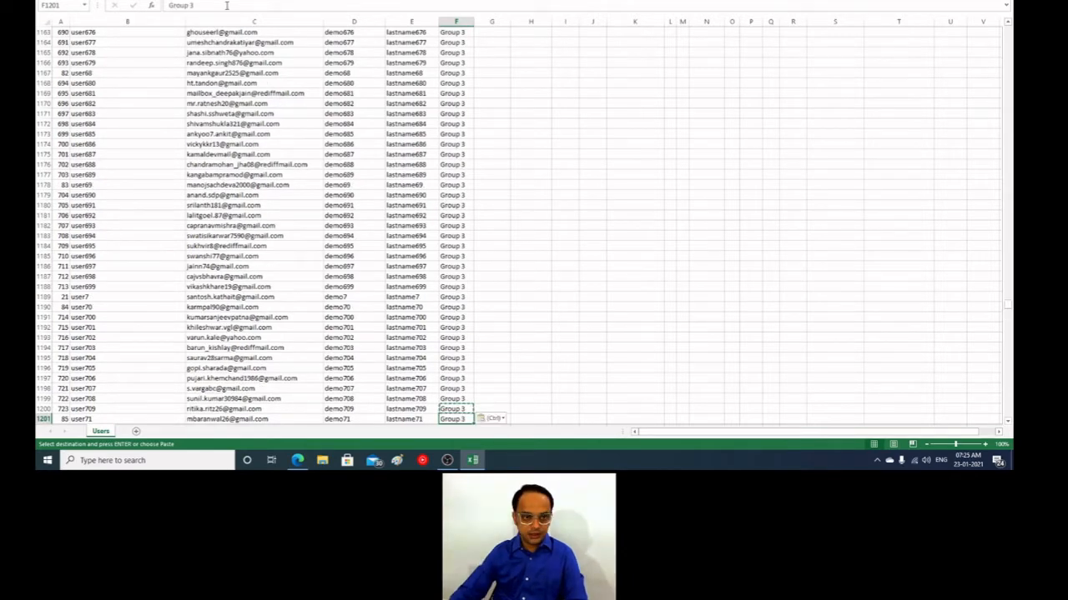
{"action": "left_click", "coordinate": [227, 6]}
{"action": "key", "text": "BackSpace"}
{"action": "type", "text": "4"}
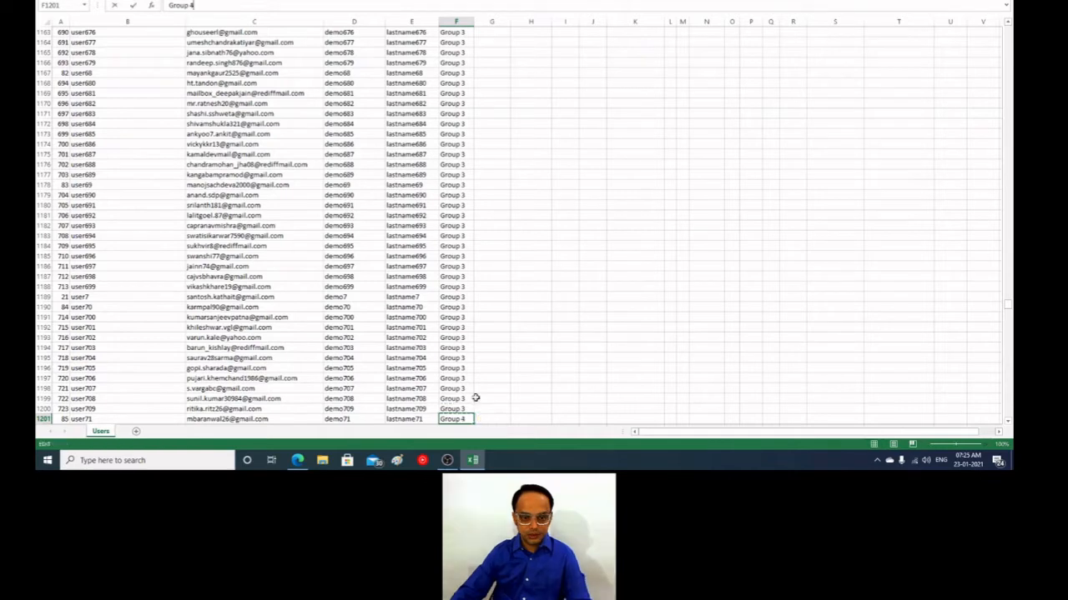
{"action": "left_click", "coordinate": [476, 398]}
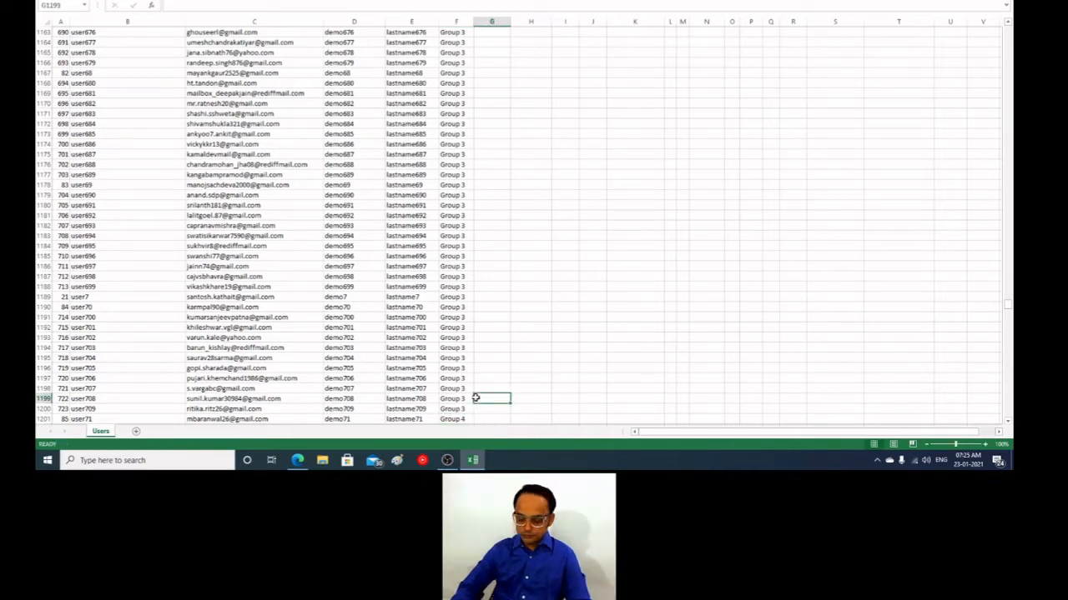
Step: Copy the Group 4 entry in cell F1201 and move to the empty idnumber cell below it
{"action": "key", "text": "Down"}
{"action": "key", "text": "Down"}
{"action": "key", "text": "Left"}
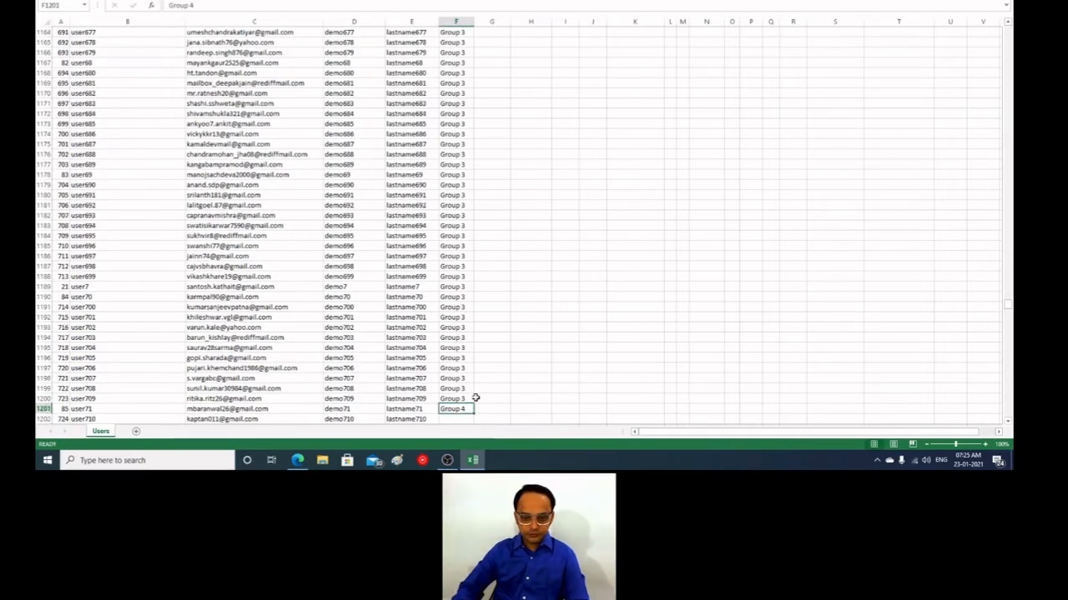
{"action": "key", "text": "ctrl+c"}
{"action": "key", "text": "Down"}
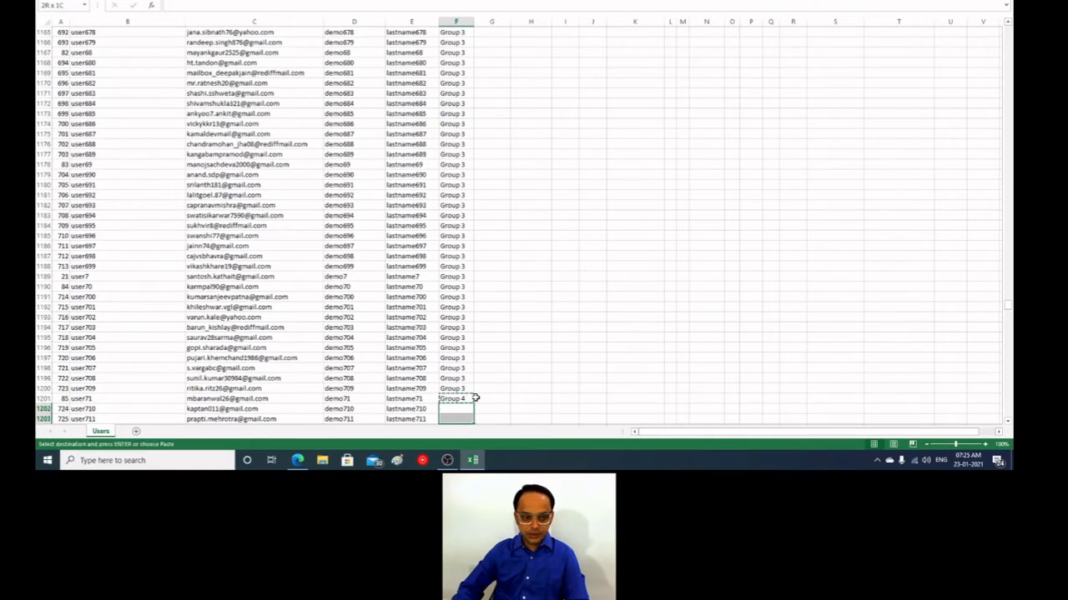
{"action": "key", "text": "shift+Down"}
{"action": "key", "text": "shift+Down"}
{"action": "key", "text": "shift+Down"}
{"action": "key", "text": "shift+Down"}
{"action": "key", "text": "shift+Down"}
{"action": "key", "text": "shift+Down"}
{"action": "key", "text": "shift+Down"}
{"action": "key", "text": "shift+Down"}
{"action": "key", "text": "shift+Down"}
{"action": "key", "text": "shift+Down"}
{"action": "key", "text": "shift+Down"}
{"action": "key", "text": "shift+Down"}
{"action": "key", "text": "shift+Down"}
{"action": "key", "text": "shift+Down"}
{"action": "key", "text": "shift+Down"}
{"action": "key", "text": "shift+Down"}
{"action": "key", "text": "shift+Down"}
{"action": "key", "text": "shift+Down"}
{"action": "key", "text": "shift+Down"}
{"action": "key", "text": "shift+Down"}
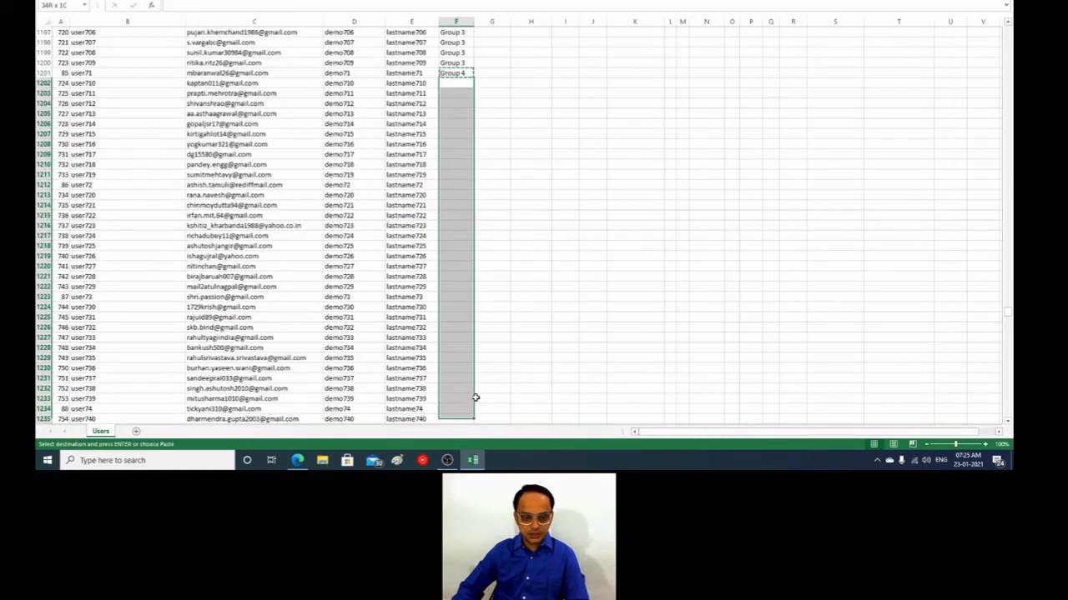
{"action": "key", "text": "ctrl+shift+Down"}
{"action": "key", "text": "ctrl+shift+Up"}
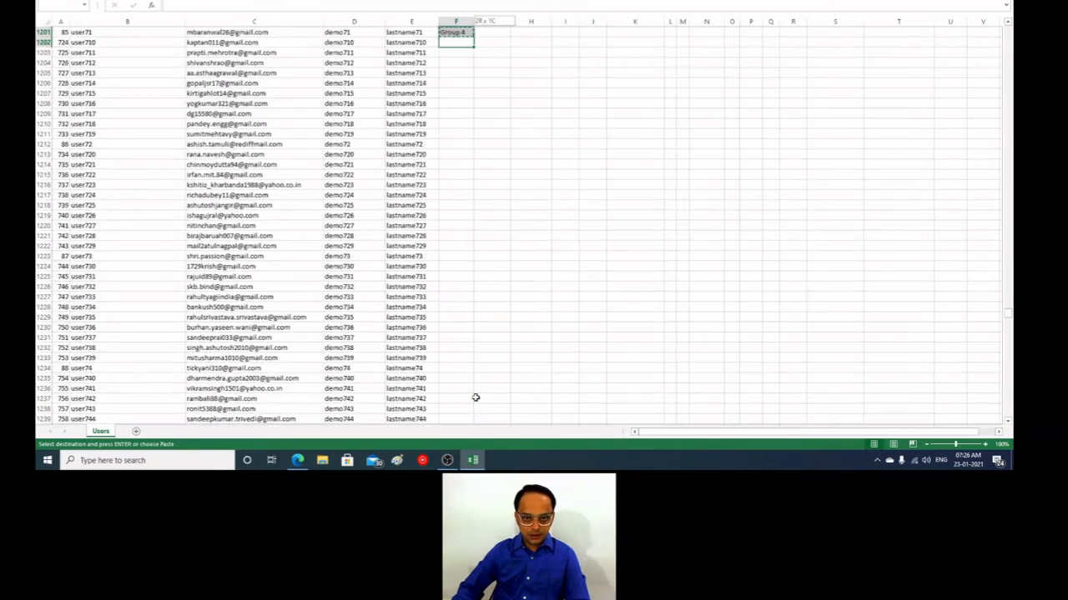
{"action": "key", "text": "shift+Down"}
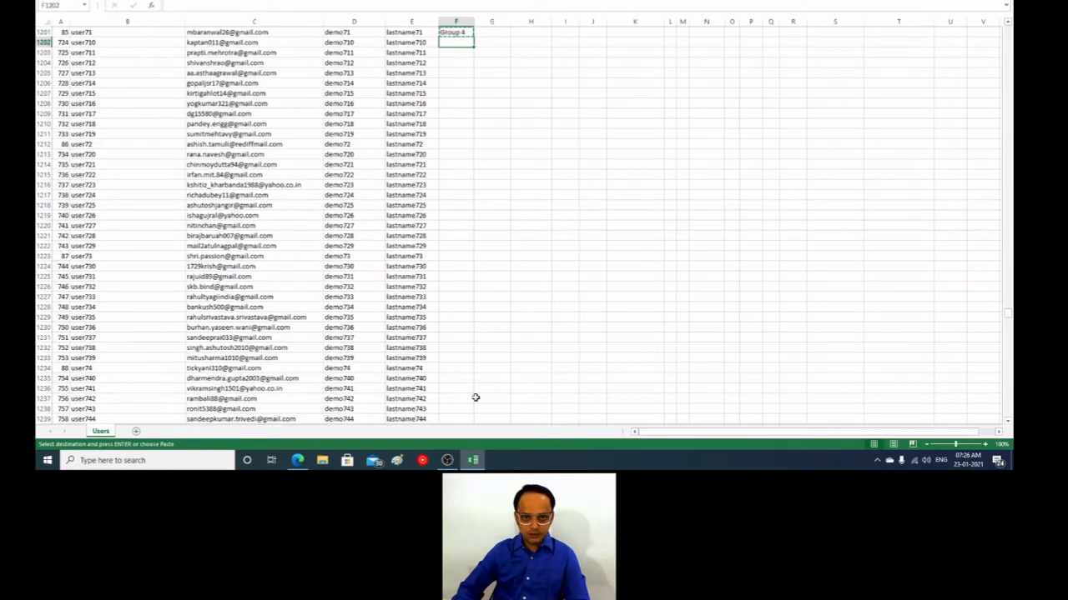
{"action": "key", "text": "Up"}
Step: Fill the idnumber cells F1202 through F1661, the last user row, with the copied Group 4 entry
{"action": "key", "text": "shift+Down"}
{"action": "key", "text": "shift+Down"}
{"action": "key", "text": "shift+Down"}
{"action": "key", "text": "shift+Down"}
{"action": "key", "text": "shift+Down"}
{"action": "key", "text": "shift+Down"}
{"action": "key", "text": "shift+Down"}
{"action": "key", "text": "shift+Down"}
{"action": "key", "text": "shift+Down"}
{"action": "key", "text": "shift+Down"}
{"action": "key", "text": "shift+Down"}
{"action": "key", "text": "shift+Down"}
{"action": "key", "text": "shift+Down"}
{"action": "key", "text": "shift+Down"}
{"action": "key", "text": "shift+Down"}
{"action": "key", "text": "shift+Down"}
{"action": "key", "text": "shift+Down"}
{"action": "key", "text": "shift+Down"}
{"action": "key", "text": "shift+Down"}
{"action": "key", "text": "shift+Down"}
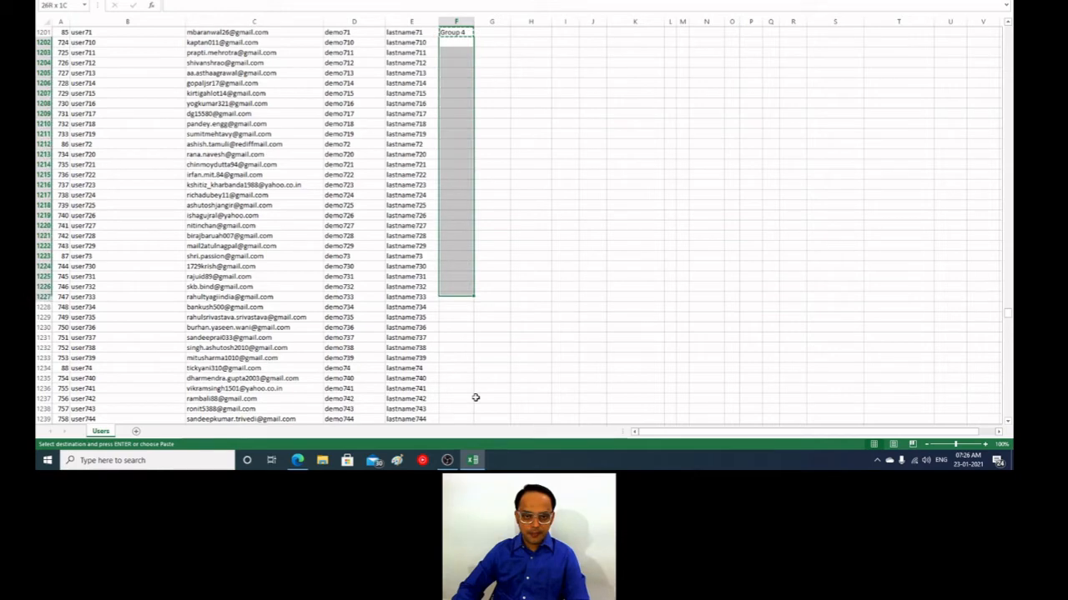
{"action": "key", "text": "shift+Down"}
{"action": "key", "text": "shift+Down"}
{"action": "key", "text": "shift+Down"}
{"action": "key", "text": "shift+Down"}
{"action": "key", "text": "shift+Down"}
{"action": "key", "text": "shift+Down"}
{"action": "key", "text": "shift+Down"}
{"action": "key", "text": "shift+Down"}
{"action": "key", "text": "shift+Down"}
{"action": "key", "text": "shift+Down"}
{"action": "key", "text": "shift+Down"}
{"action": "key", "text": "shift+Down"}
{"action": "key", "text": "shift+Down"}
{"action": "key", "text": "shift+Down"}
{"action": "key", "text": "shift+Down"}
{"action": "key", "text": "shift+Down"}
{"action": "key", "text": "shift+Down"}
{"action": "key", "text": "shift+Down"}
{"action": "key", "text": "shift+Down"}
{"action": "key", "text": "shift+Down"}
{"action": "key", "text": "shift+Down"}
{"action": "key", "text": "shift+Down"}
{"action": "key", "text": "shift+Down"}
{"action": "key", "text": "shift+Down"}
{"action": "key", "text": "shift+Down"}
{"action": "key", "text": "shift+Down"}
{"action": "key", "text": "shift+Down"}
{"action": "key", "text": "shift+Down"}
{"action": "key", "text": "shift+Down"}
{"action": "key", "text": "shift+Down"}
{"action": "key", "text": "shift+Down"}
{"action": "key", "text": "shift+Down"}
{"action": "key", "text": "shift+Down"}
{"action": "key", "text": "shift+Down"}
{"action": "key", "text": "shift+Down"}
{"action": "key", "text": "shift+Down"}
{"action": "key", "text": "shift+Down"}
{"action": "key", "text": "shift+Down"}
{"action": "key", "text": "shift+Down"}
{"action": "key", "text": "shift+Down"}
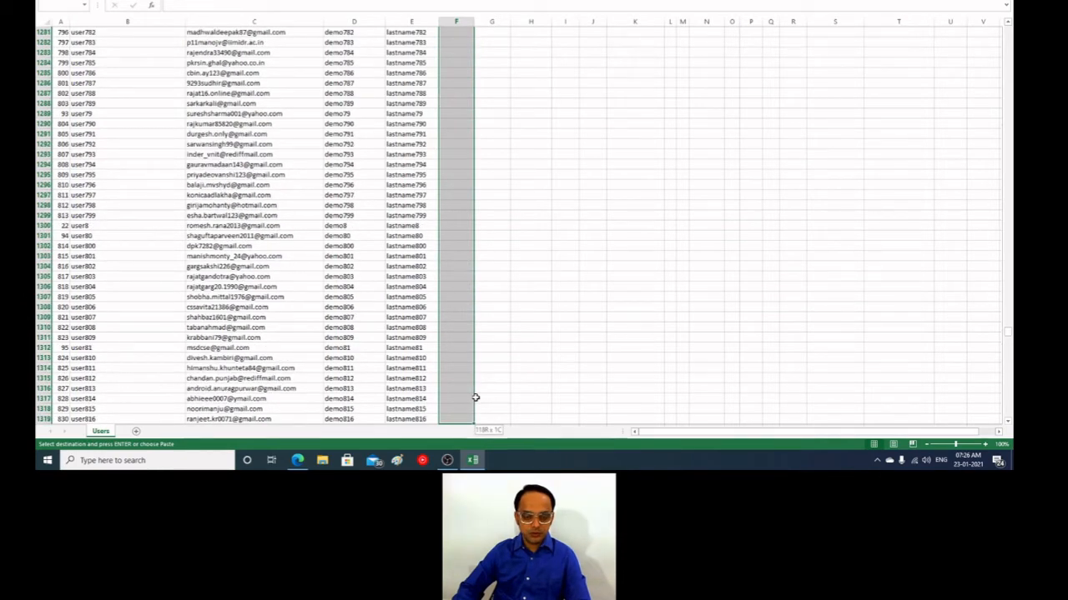
{"action": "key", "text": "shift+Down"}
{"action": "key", "text": "shift+Down"}
{"action": "key", "text": "shift+Down"}
{"action": "key", "text": "shift+Down"}
{"action": "key", "text": "shift+Down"}
{"action": "key", "text": "shift+Down"}
{"action": "key", "text": "shift+Down"}
{"action": "key", "text": "shift+Down"}
{"action": "key", "text": "shift+Down"}
{"action": "key", "text": "shift+Down"}
{"action": "key", "text": "shift+Down"}
{"action": "key", "text": "shift+Down"}
{"action": "key", "text": "shift+Down"}
{"action": "key", "text": "shift+Down"}
{"action": "key", "text": "shift+Down"}
{"action": "key", "text": "shift+Down"}
{"action": "key", "text": "shift+Down"}
{"action": "key", "text": "shift+Down"}
{"action": "key", "text": "shift+Down"}
{"action": "key", "text": "shift+Down"}
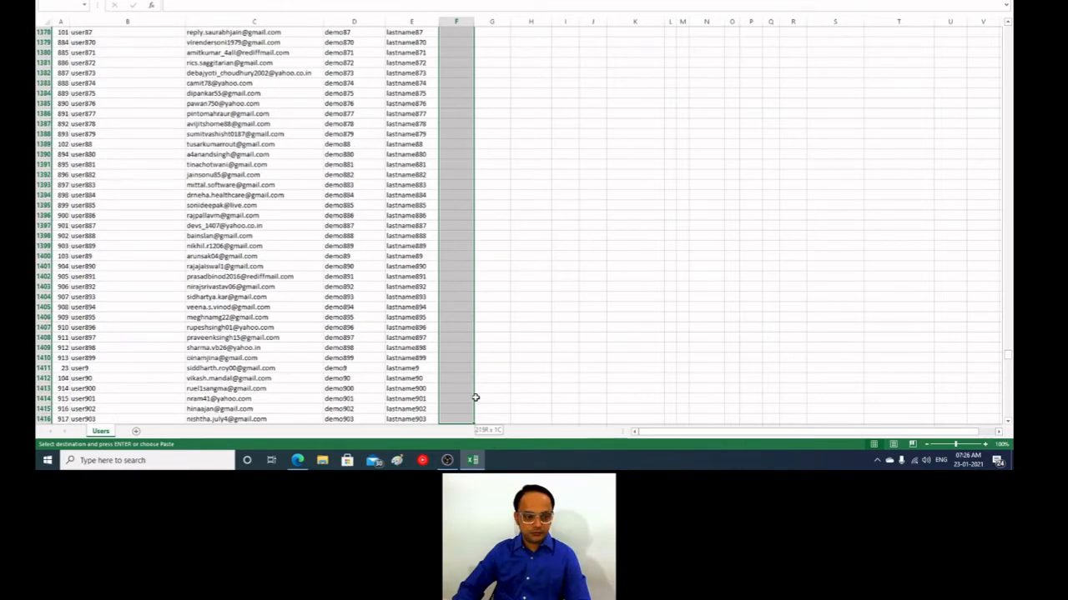
{"action": "key", "text": "shift+Down"}
{"action": "key", "text": "shift+Down"}
{"action": "key", "text": "shift+Down"}
{"action": "key", "text": "shift+Down"}
{"action": "key", "text": "shift+Down"}
{"action": "key", "text": "shift+Down"}
{"action": "key", "text": "shift+Down"}
{"action": "key", "text": "shift+Down"}
{"action": "key", "text": "shift+Down"}
{"action": "key", "text": "shift+Down"}
{"action": "key", "text": "shift+Down"}
{"action": "key", "text": "shift+Down"}
{"action": "key", "text": "shift+Down"}
{"action": "key", "text": "shift+Down"}
{"action": "key", "text": "shift+Down"}
{"action": "key", "text": "shift+Down"}
{"action": "key", "text": "shift+Down"}
{"action": "key", "text": "shift+Down"}
{"action": "key", "text": "shift+Down"}
{"action": "key", "text": "shift+Down"}
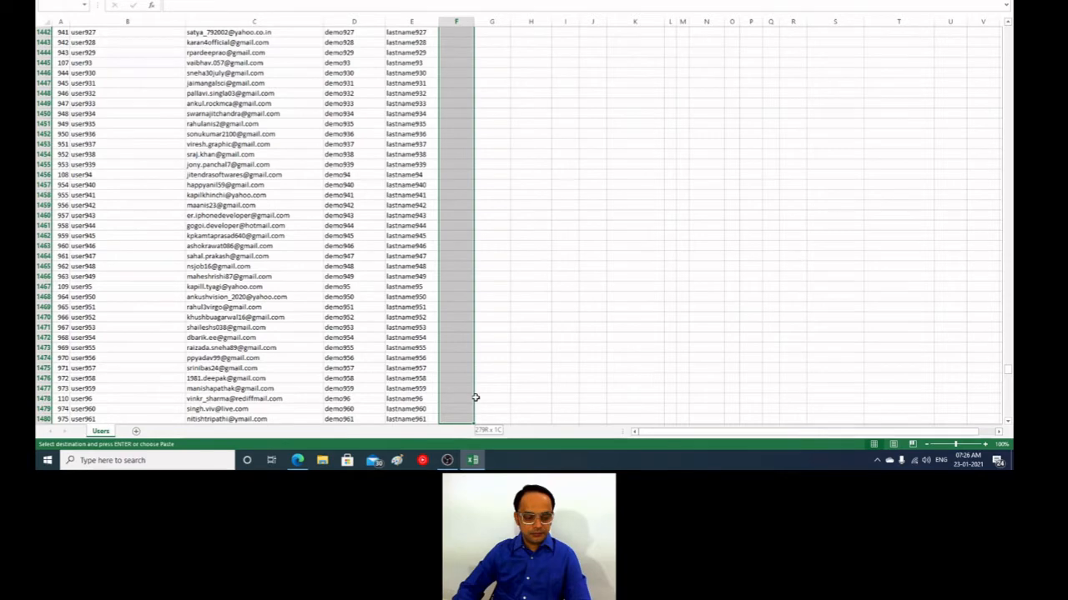
{"action": "key", "text": "shift+Down"}
{"action": "key", "text": "shift+Down"}
{"action": "key", "text": "shift+Down"}
{"action": "key", "text": "shift+Down"}
{"action": "key", "text": "shift+Down"}
{"action": "key", "text": "shift+Down"}
{"action": "key", "text": "shift+Down"}
{"action": "key", "text": "shift+Down"}
{"action": "key", "text": "shift+Down"}
{"action": "key", "text": "shift+Down"}
{"action": "key", "text": "shift+Down"}
{"action": "key", "text": "shift+Down"}
{"action": "key", "text": "shift+Down"}
{"action": "key", "text": "shift+Down"}
{"action": "key", "text": "shift+Down"}
{"action": "key", "text": "shift+Down"}
{"action": "key", "text": "shift+Down"}
{"action": "key", "text": "shift+Down"}
{"action": "key", "text": "shift+Down"}
{"action": "key", "text": "shift+Down"}
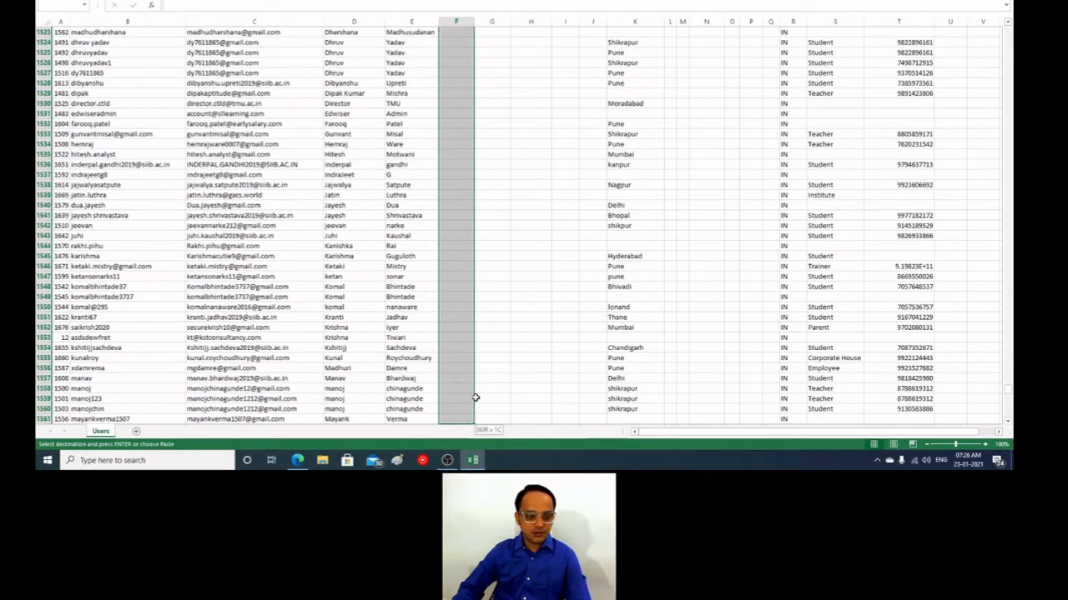
{"action": "key", "text": "shift+Down"}
{"action": "key", "text": "shift+Down"}
{"action": "key", "text": "shift+Down"}
{"action": "key", "text": "shift+Down"}
{"action": "key", "text": "shift+Down"}
{"action": "key", "text": "shift+Down"}
{"action": "key", "text": "shift+Down"}
{"action": "key", "text": "shift+Down"}
{"action": "key", "text": "shift+Down"}
{"action": "key", "text": "shift+Down"}
{"action": "key", "text": "shift+Down"}
{"action": "key", "text": "shift+Down"}
{"action": "key", "text": "shift+Down"}
{"action": "key", "text": "shift+Down"}
{"action": "key", "text": "shift+Down"}
{"action": "key", "text": "shift+Down"}
{"action": "key", "text": "shift+Down"}
{"action": "key", "text": "shift+Down"}
{"action": "key", "text": "shift+Down"}
{"action": "key", "text": "shift+Down"}
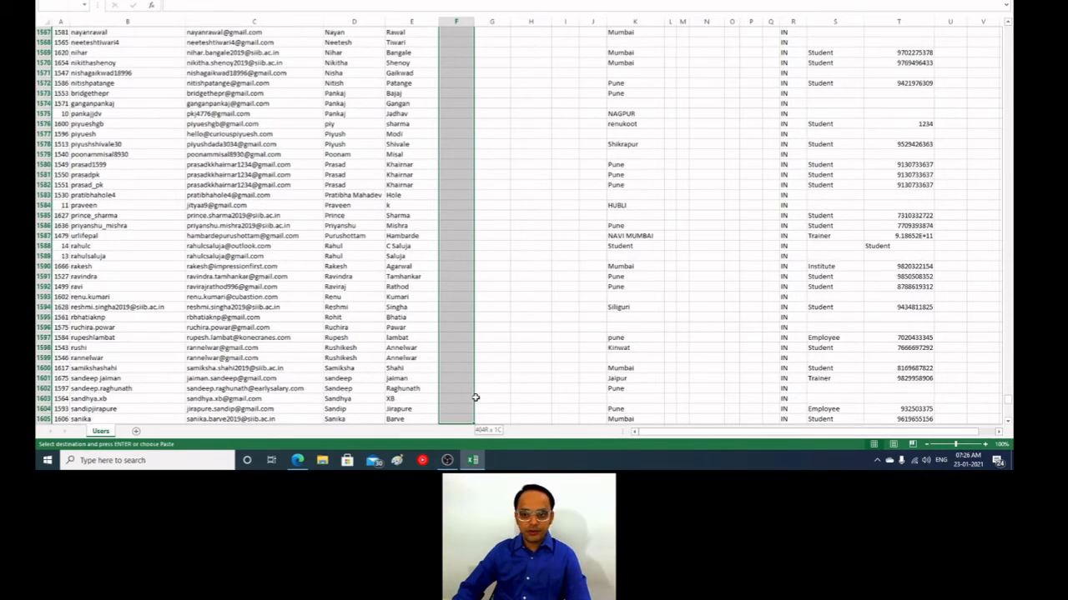
{"action": "key", "text": "shift+Down"}
{"action": "key", "text": "shift+Down"}
{"action": "key", "text": "shift+Down"}
{"action": "key", "text": "shift+Down"}
{"action": "key", "text": "shift+Down"}
{"action": "key", "text": "shift+Down"}
{"action": "key", "text": "shift+Down"}
{"action": "key", "text": "shift+Down"}
{"action": "key", "text": "shift+Down"}
{"action": "key", "text": "shift+Down"}
{"action": "key", "text": "shift+Down"}
{"action": "key", "text": "shift+Down"}
{"action": "key", "text": "shift+Down"}
{"action": "key", "text": "shift+Down"}
{"action": "key", "text": "shift+Down"}
{"action": "key", "text": "shift+Down"}
{"action": "key", "text": "shift+Down"}
{"action": "key", "text": "shift+Down"}
{"action": "key", "text": "shift+Down"}
{"action": "key", "text": "shift+Down"}
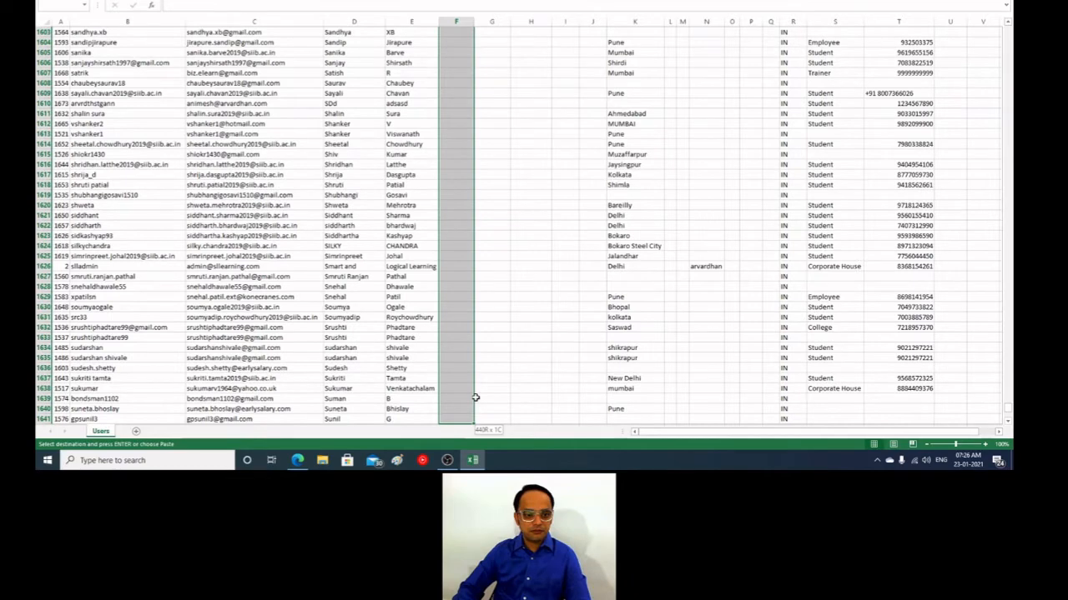
{"action": "key", "text": "shift+Down"}
{"action": "key", "text": "shift+Down"}
{"action": "key", "text": "shift+Down"}
{"action": "key", "text": "shift+Down"}
{"action": "key", "text": "shift+Down"}
{"action": "key", "text": "shift+Down"}
{"action": "key", "text": "shift+Down"}
{"action": "key", "text": "shift+Down"}
{"action": "key", "text": "shift+Down"}
{"action": "key", "text": "shift+Down"}
{"action": "key", "text": "shift+Down"}
{"action": "key", "text": "shift+Down"}
{"action": "key", "text": "shift+Down"}
{"action": "key", "text": "shift+Down"}
{"action": "key", "text": "shift+Down"}
{"action": "key", "text": "shift+Down"}
{"action": "key", "text": "shift+Down"}
{"action": "key", "text": "shift+Down"}
{"action": "key", "text": "shift+Down"}
{"action": "key", "text": "shift+Down"}
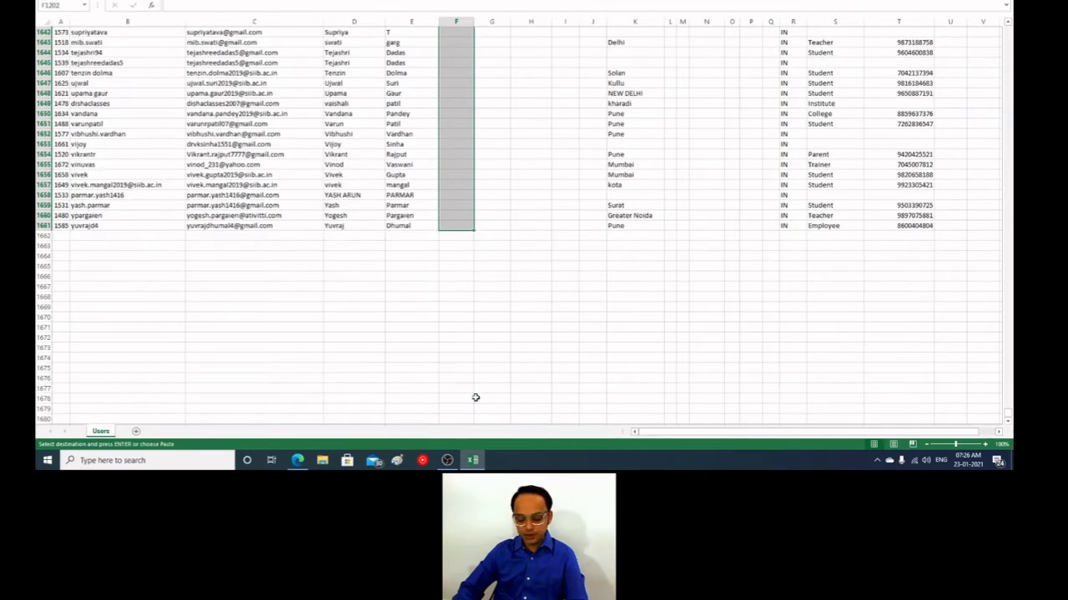
{"action": "key", "text": "Return"}
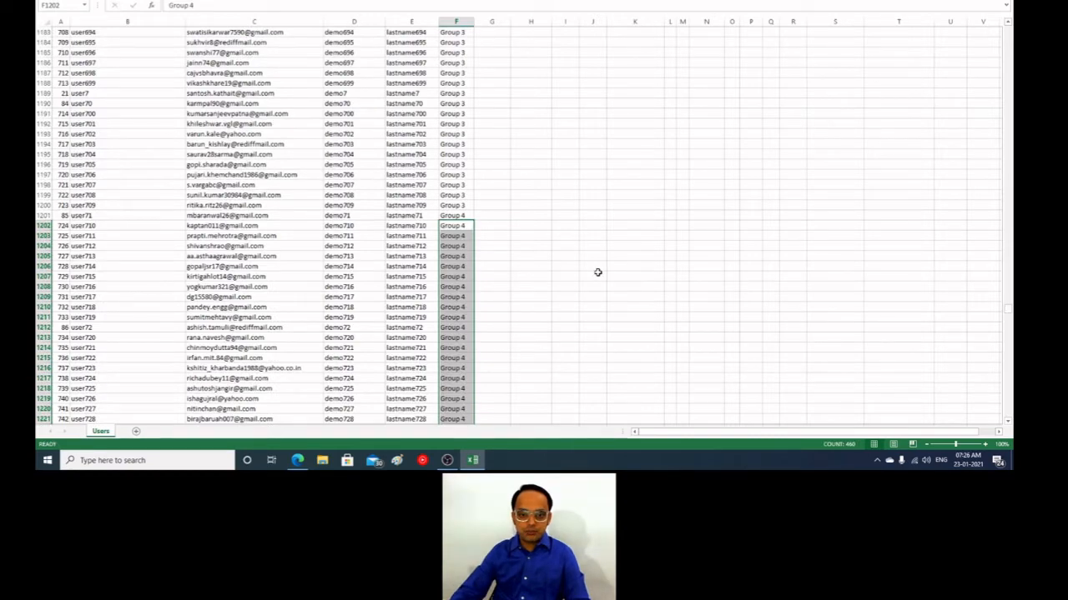
Step: Return to the header row of the users sheet and check the first idnumber entries
{"action": "scroll", "coordinate": [500, 242], "scroll_direction": "up", "scroll_amount": 20}
{"action": "left_click", "coordinate": [405, 206]}
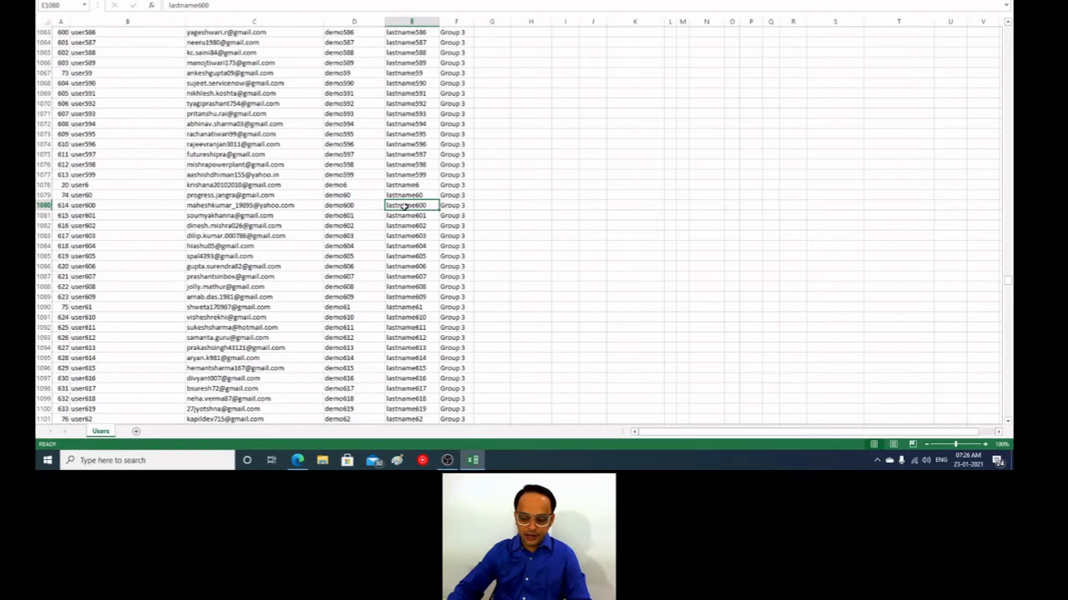
{"action": "key", "text": "ctrl+Up"}
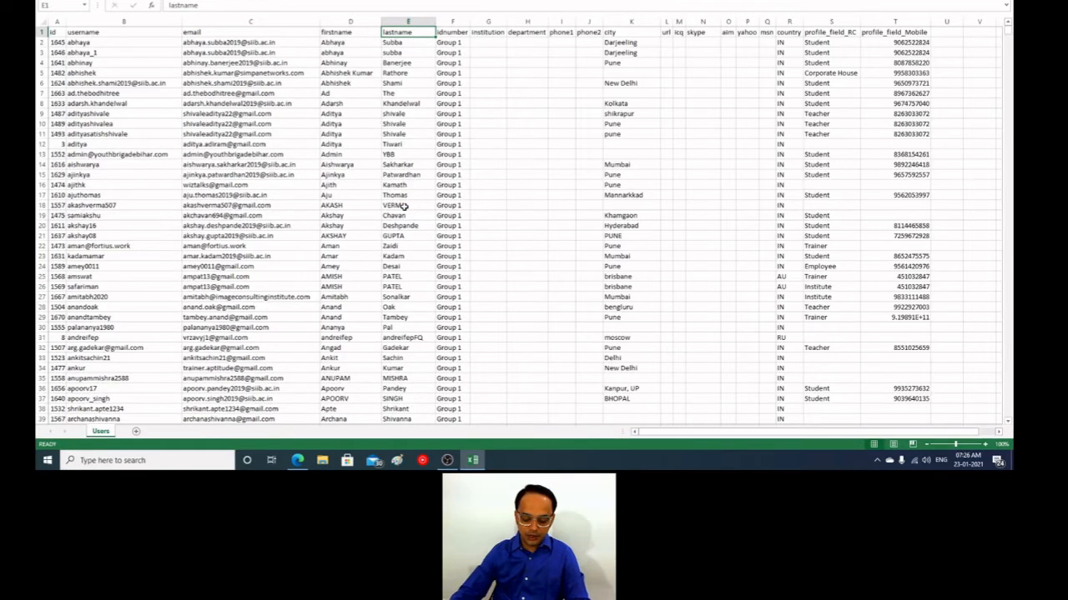
{"action": "left_click", "coordinate": [400, 193]}
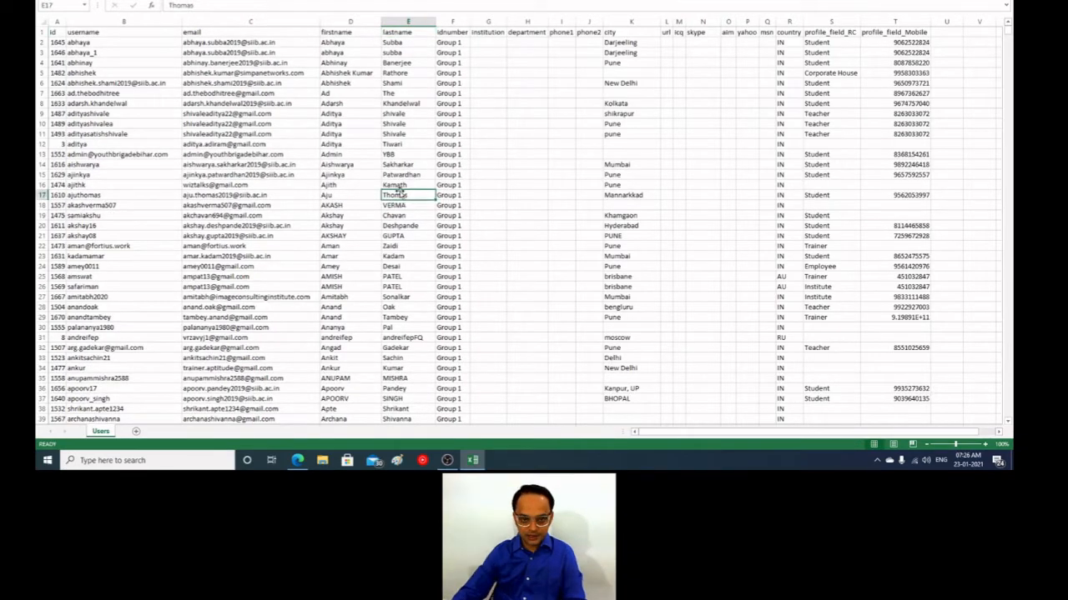
Step: Switch to Moodle in the browser, open the Upload users page in Site administration, and open the file picker for the CSV
{"action": "left_click", "coordinate": [297, 460]}
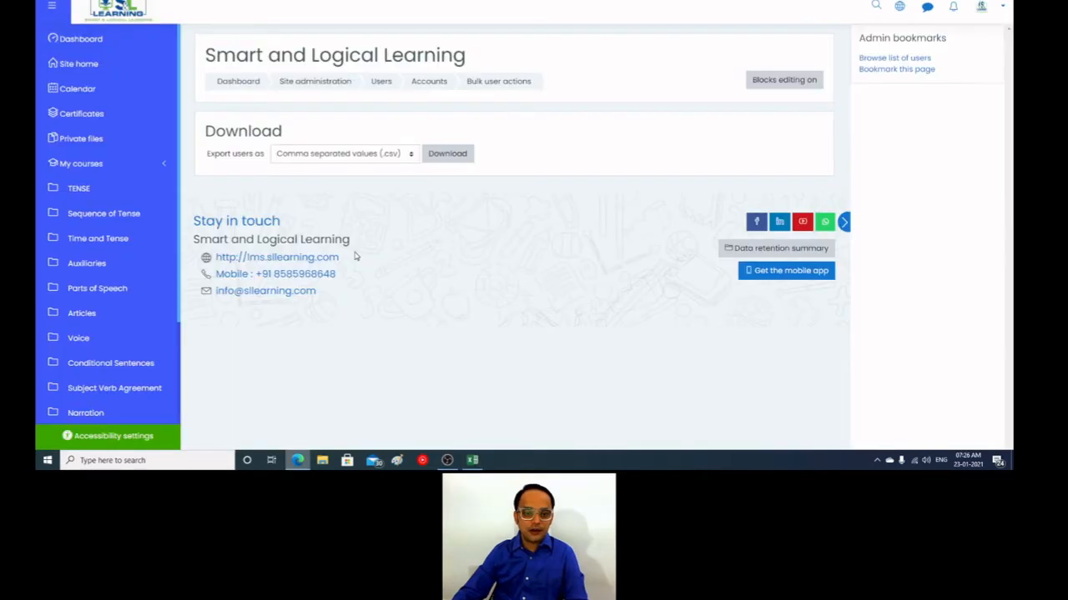
{"action": "scroll", "coordinate": [126, 404], "scroll_direction": "down", "scroll_amount": 3}
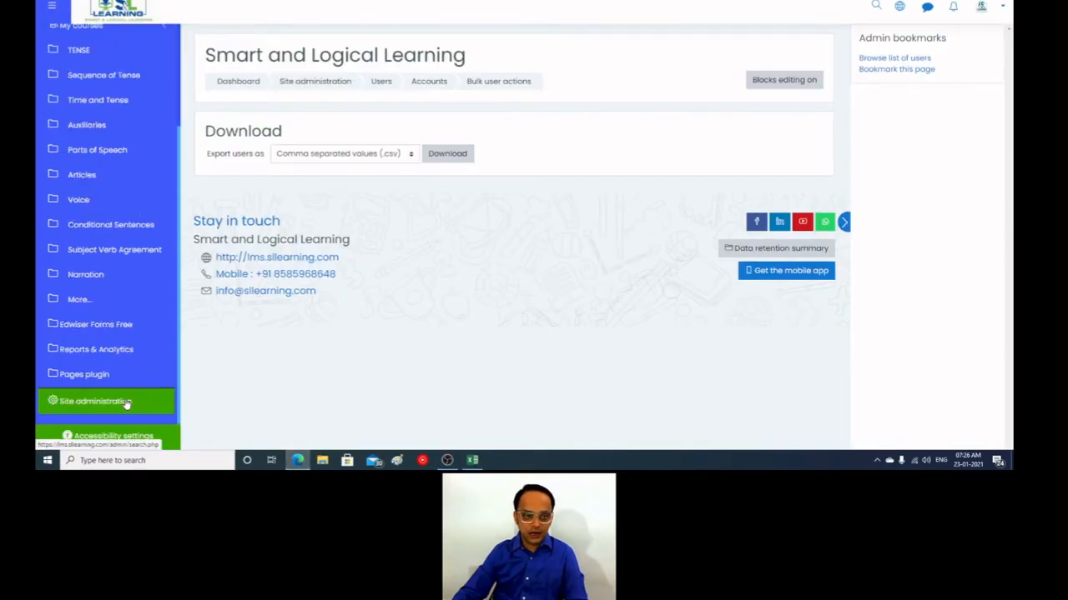
{"action": "left_click", "coordinate": [127, 404]}
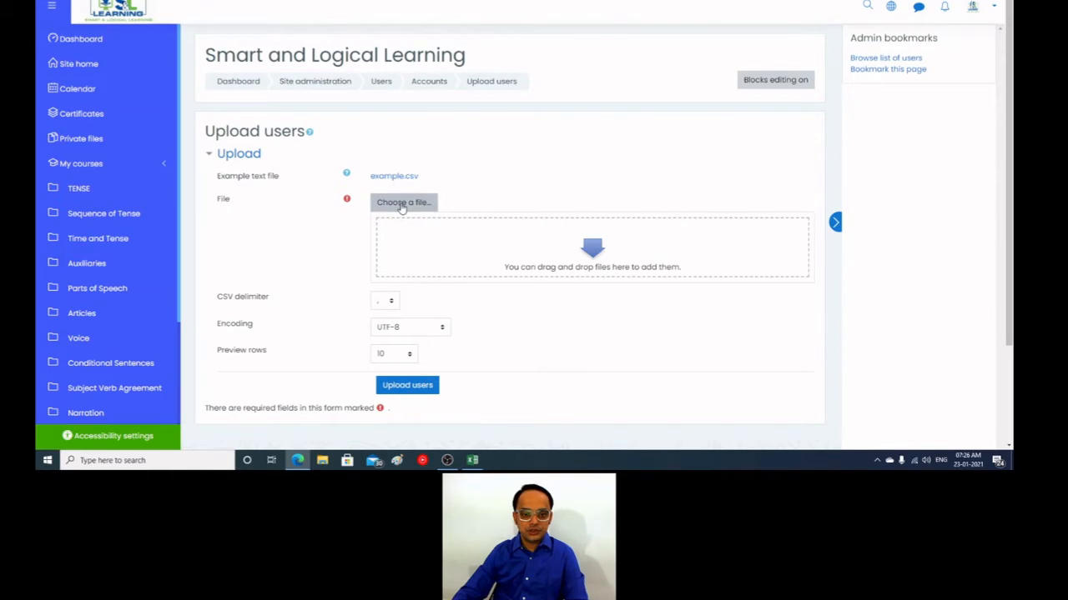
{"action": "left_click", "coordinate": [402, 205]}
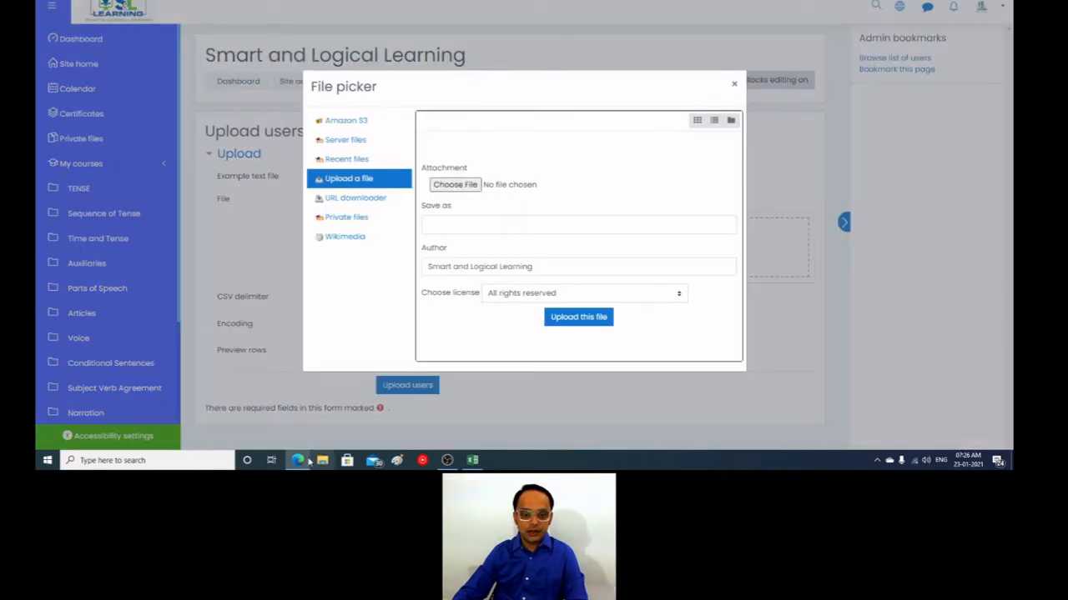
Step: Switch to the users sheet in Excel and start saving a copy of it on Local Disk (D:)
{"action": "left_click", "coordinate": [472, 460]}
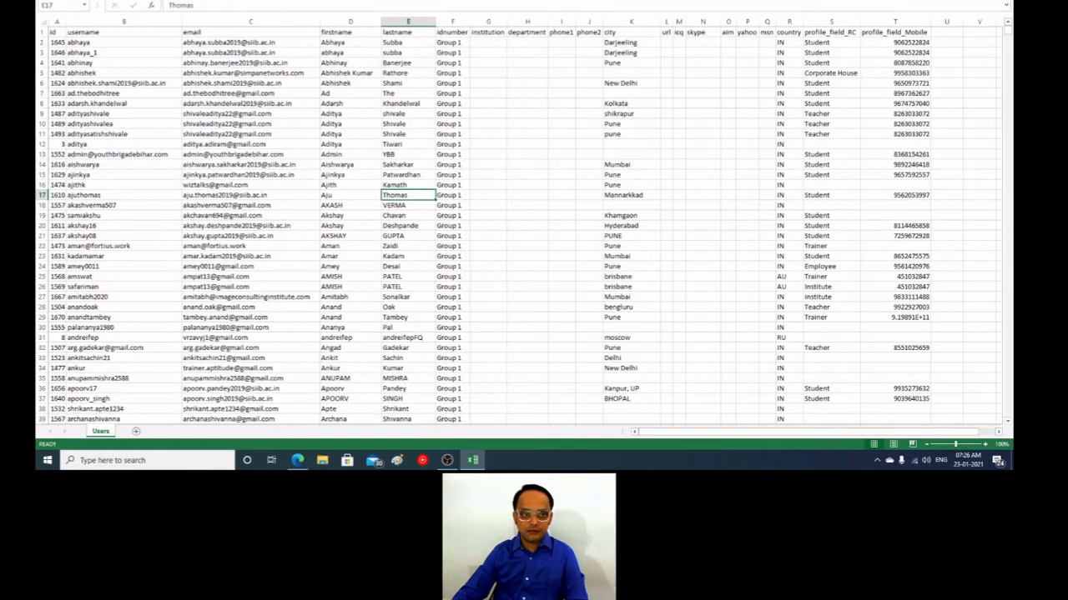
{"action": "left_click", "coordinate": [50, 0]}
{"action": "left_click", "coordinate": [80, 43]}
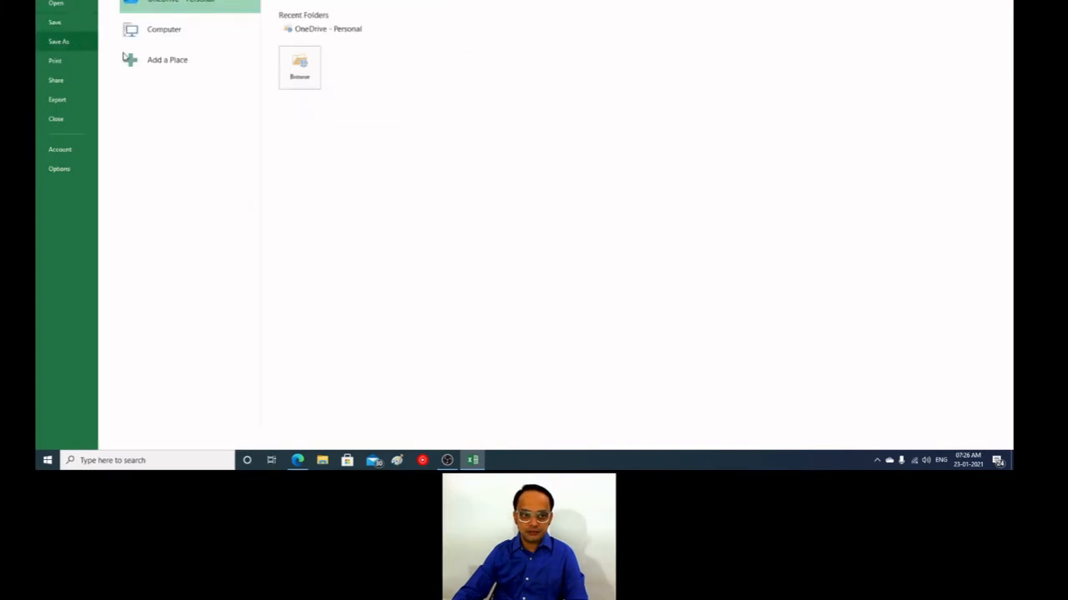
{"action": "left_click", "coordinate": [161, 34]}
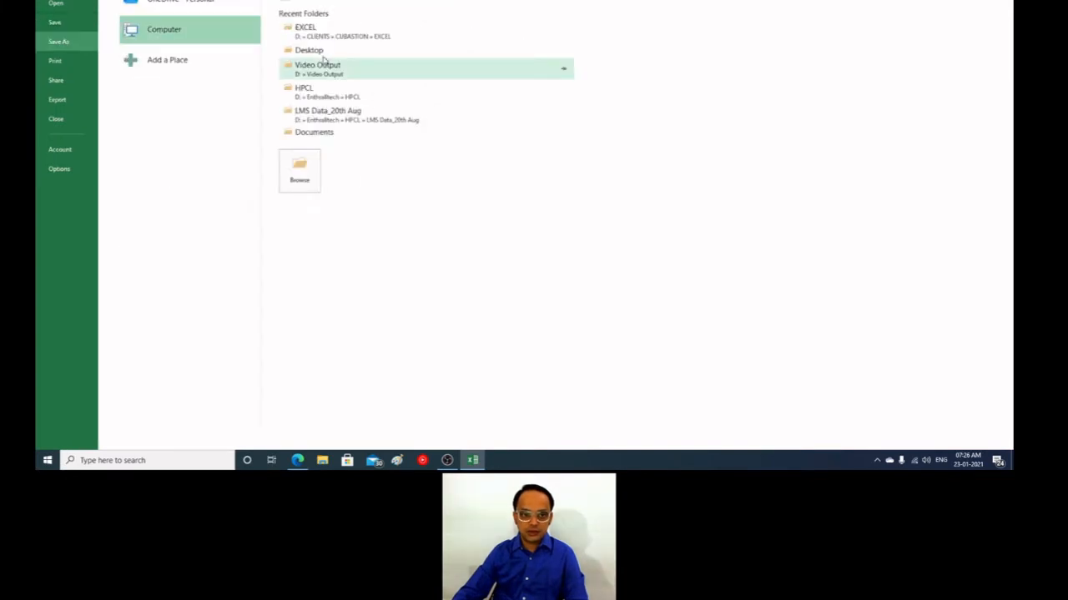
{"action": "left_click", "coordinate": [302, 170]}
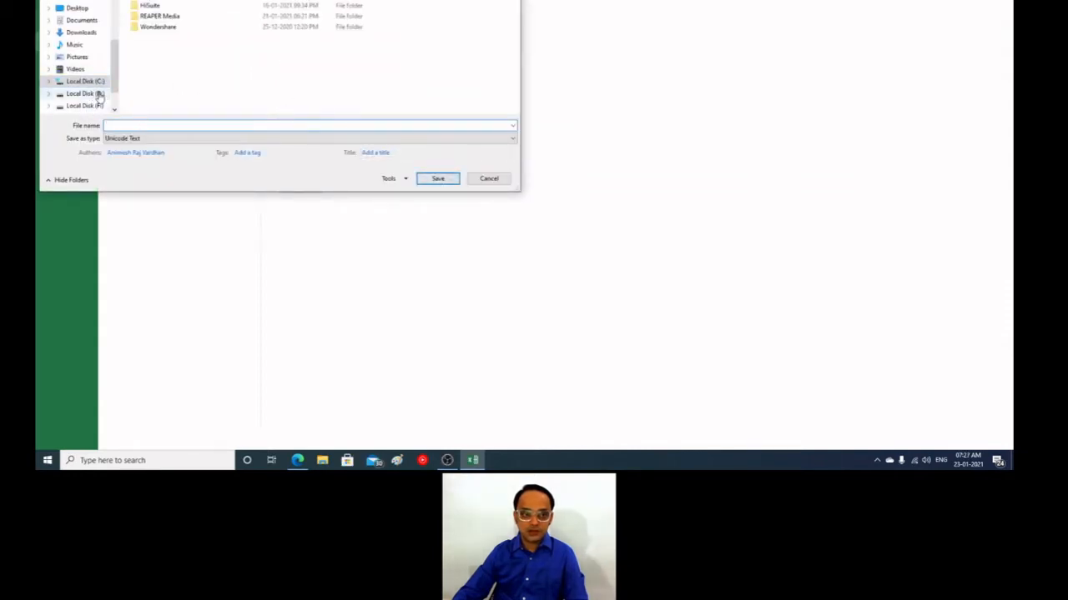
{"action": "left_click", "coordinate": [83, 93]}
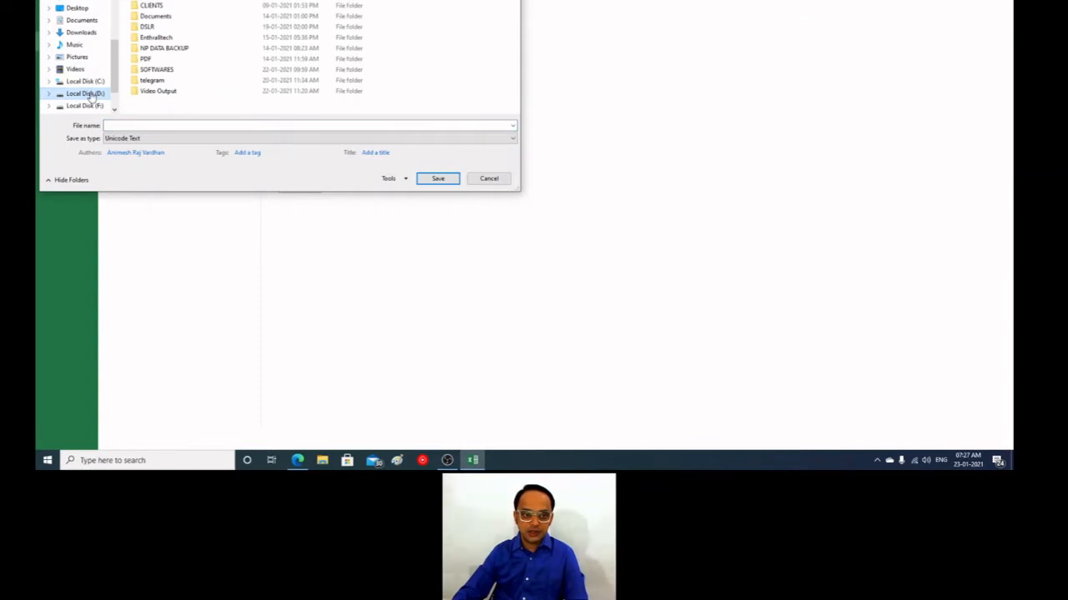
Step: Save the copy as "demo users" in CSV (Comma delimited) format and keep using that format
{"action": "left_click", "coordinate": [133, 125]}
{"action": "type", "text": "demo users"}
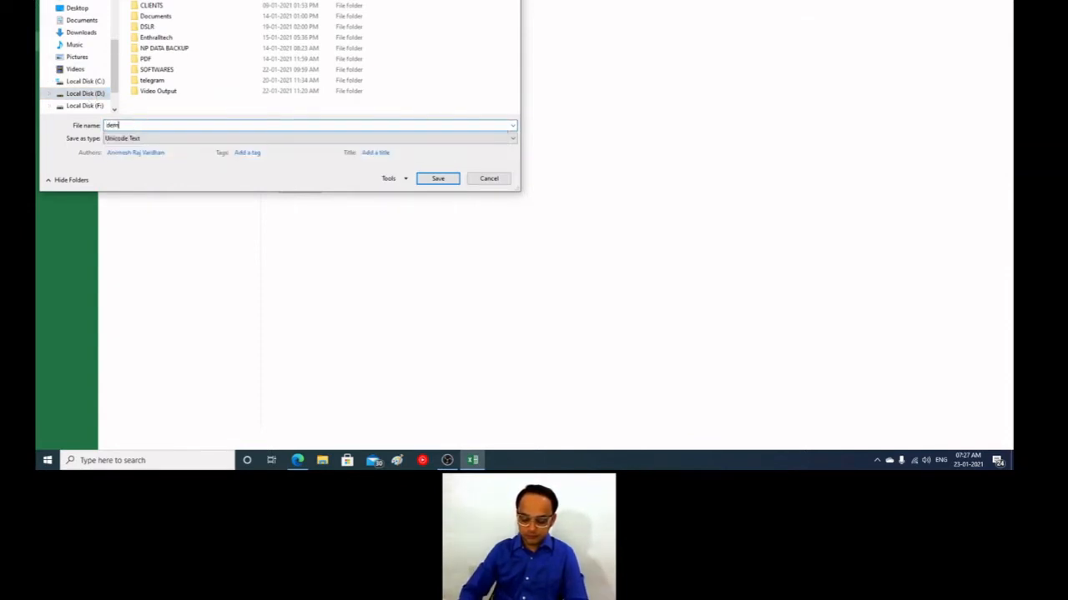
{"action": "left_click", "coordinate": [134, 139]}
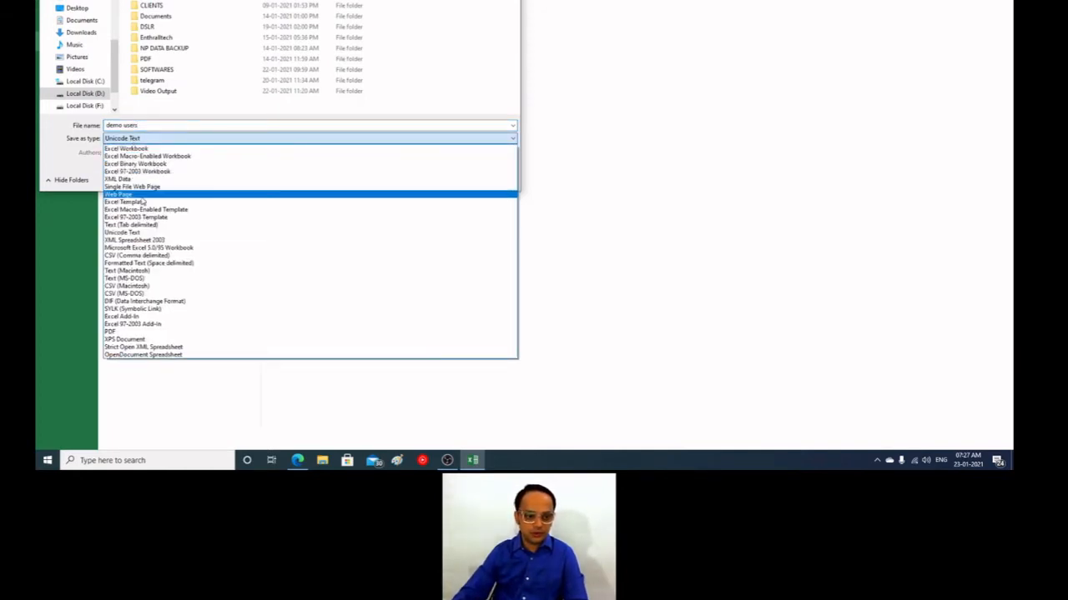
{"action": "left_click", "coordinate": [141, 257]}
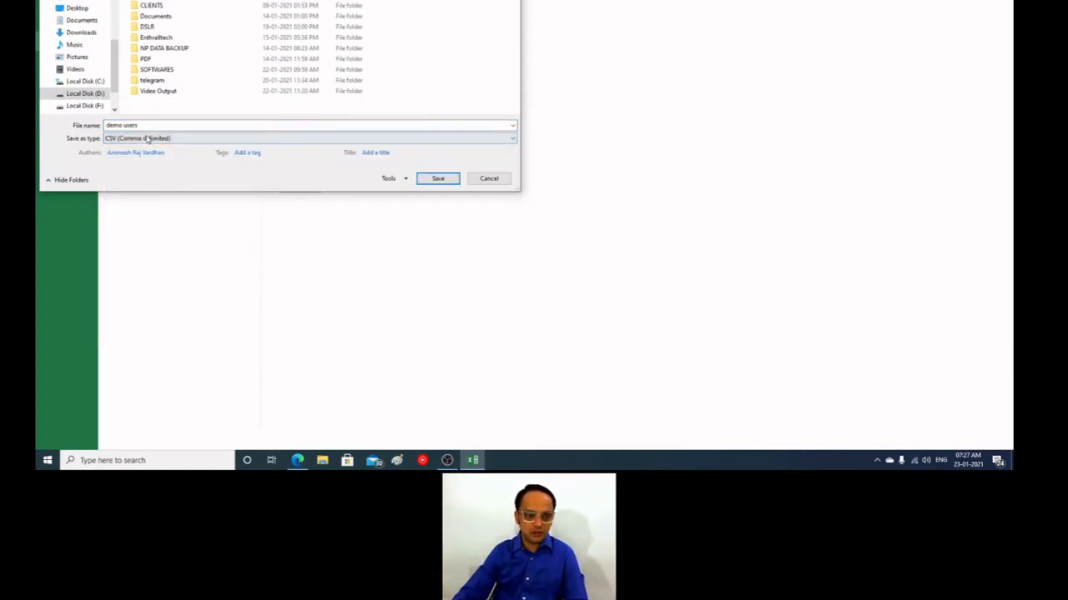
{"action": "left_click", "coordinate": [437, 180]}
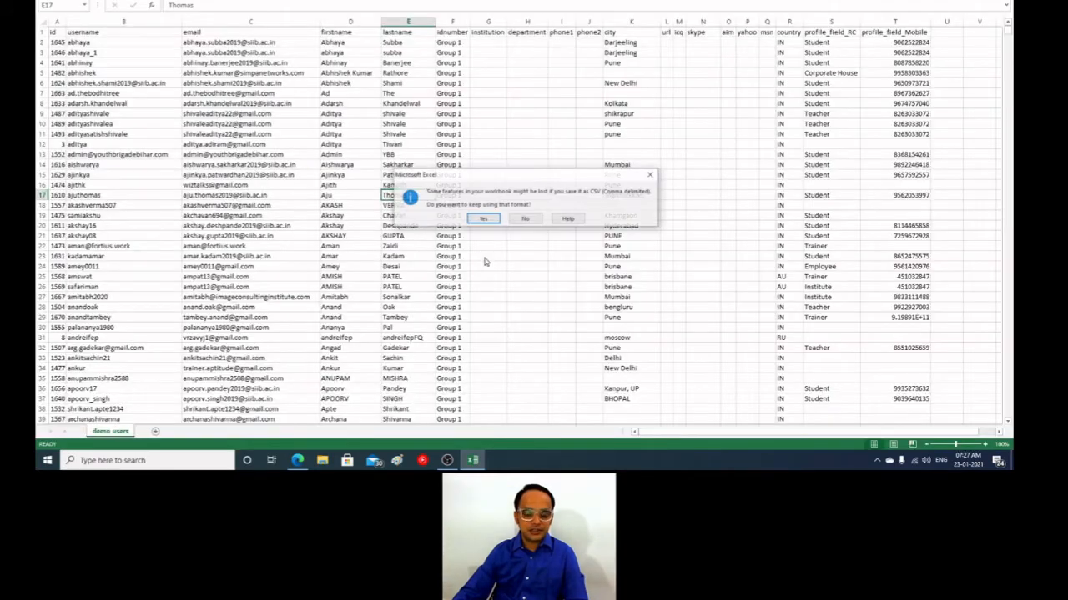
{"action": "left_click", "coordinate": [481, 219]}
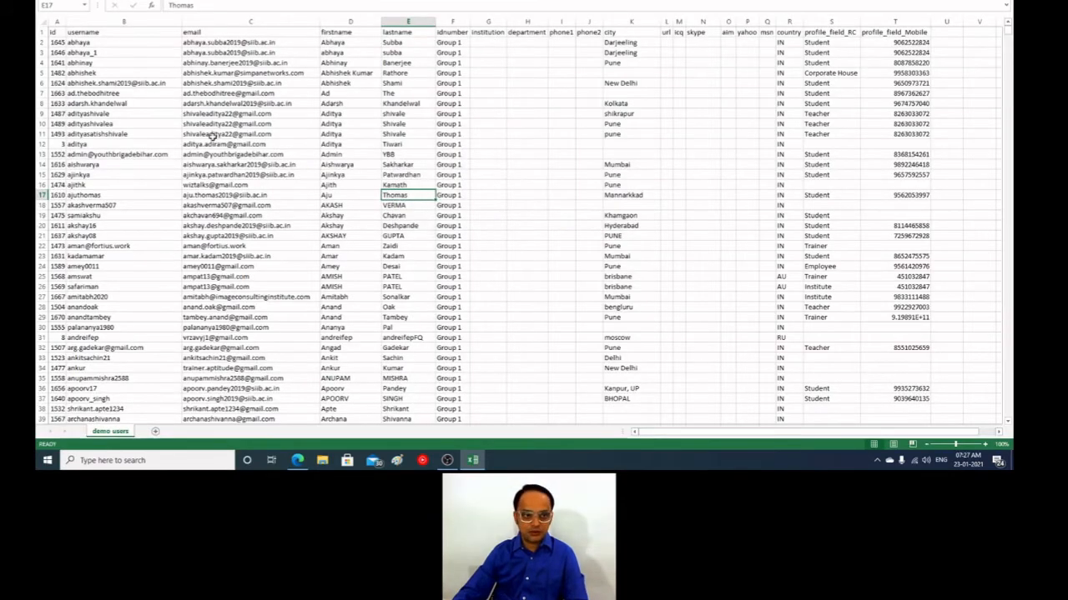
Step: Switch back to Moodle in the browser and add the demo users CSV from Local Disk (D:) through the file picker
{"action": "left_click", "coordinate": [298, 461]}
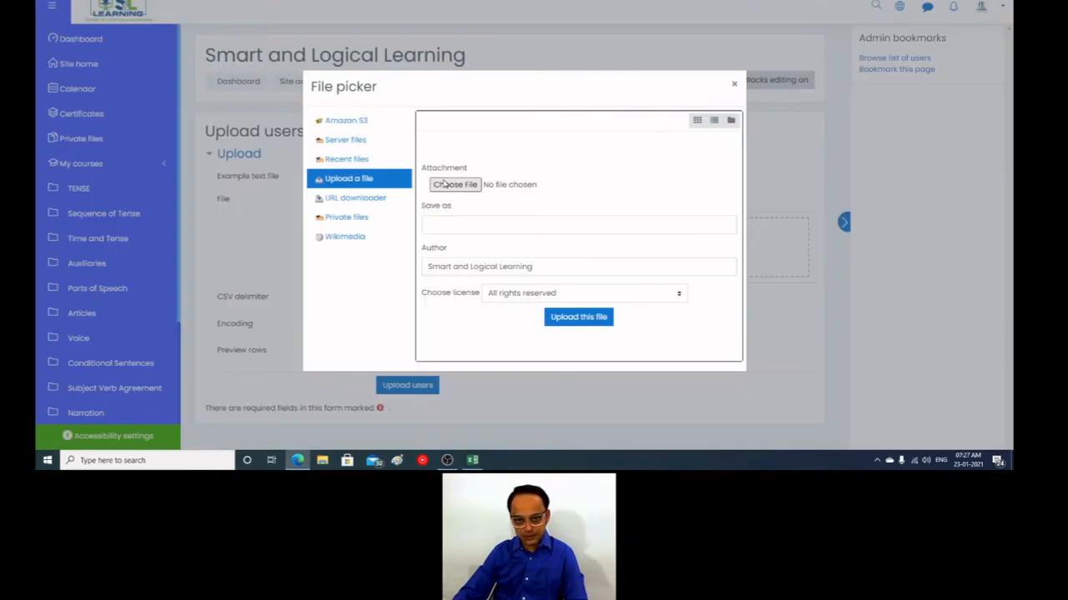
{"action": "left_click", "coordinate": [465, 185]}
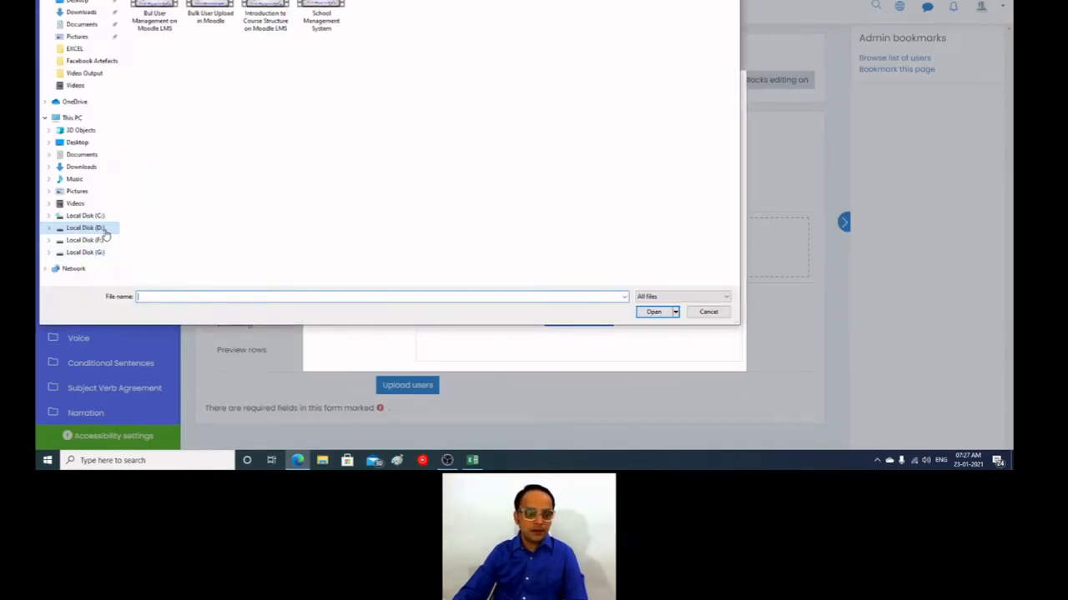
{"action": "left_click", "coordinate": [113, 227]}
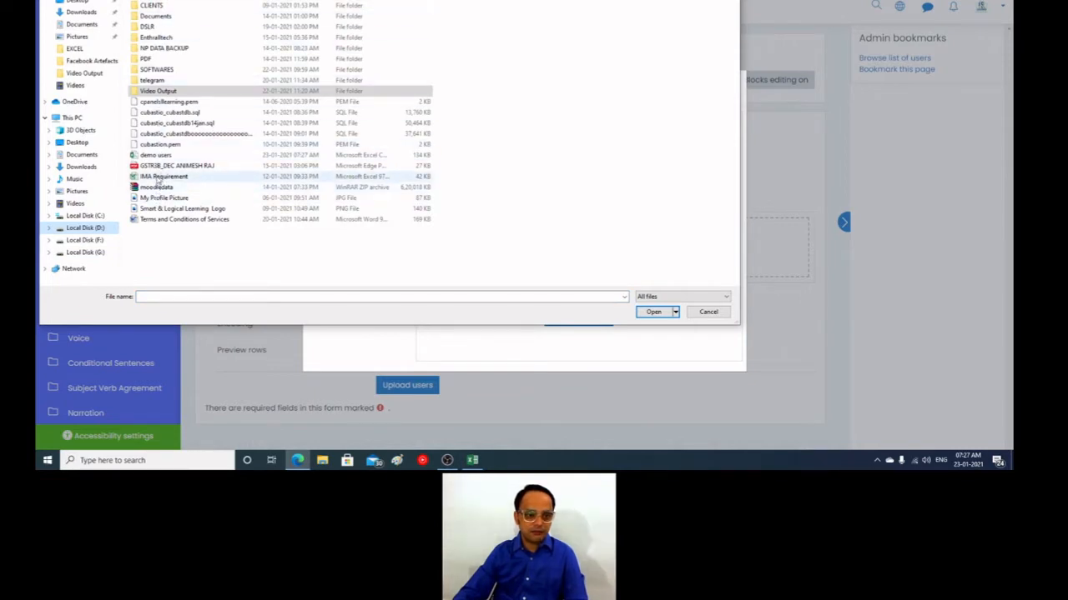
{"action": "left_click", "coordinate": [157, 155]}
{"action": "left_click", "coordinate": [653, 311]}
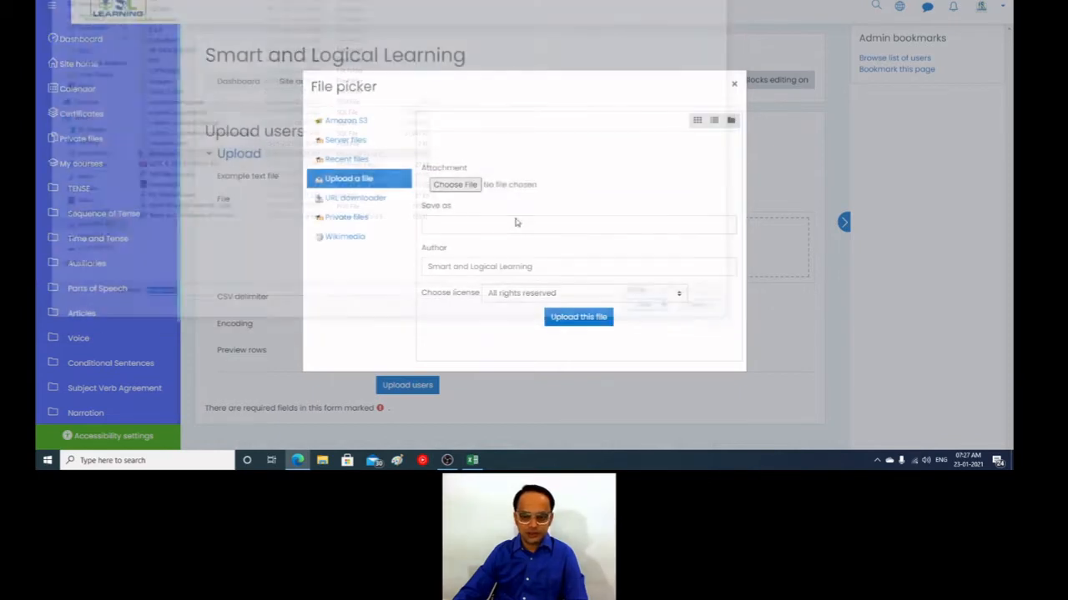
{"action": "left_click", "coordinate": [559, 317]}
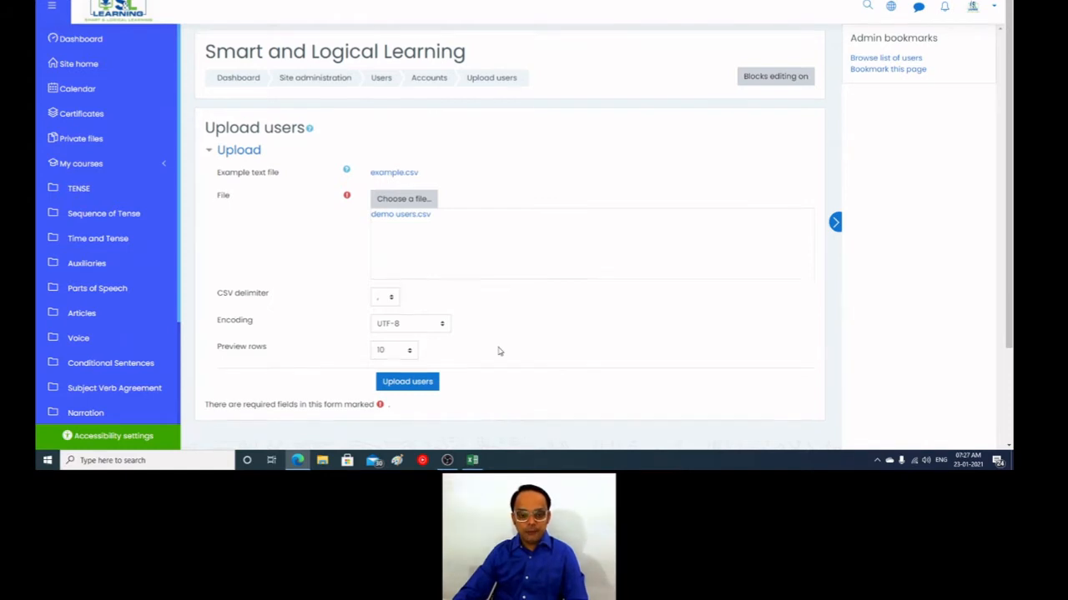
Step: Check the CSV delimiter options, keep the comma, and submit the file to preview the users
{"action": "scroll", "coordinate": [498, 352], "scroll_direction": "down", "scroll_amount": 1}
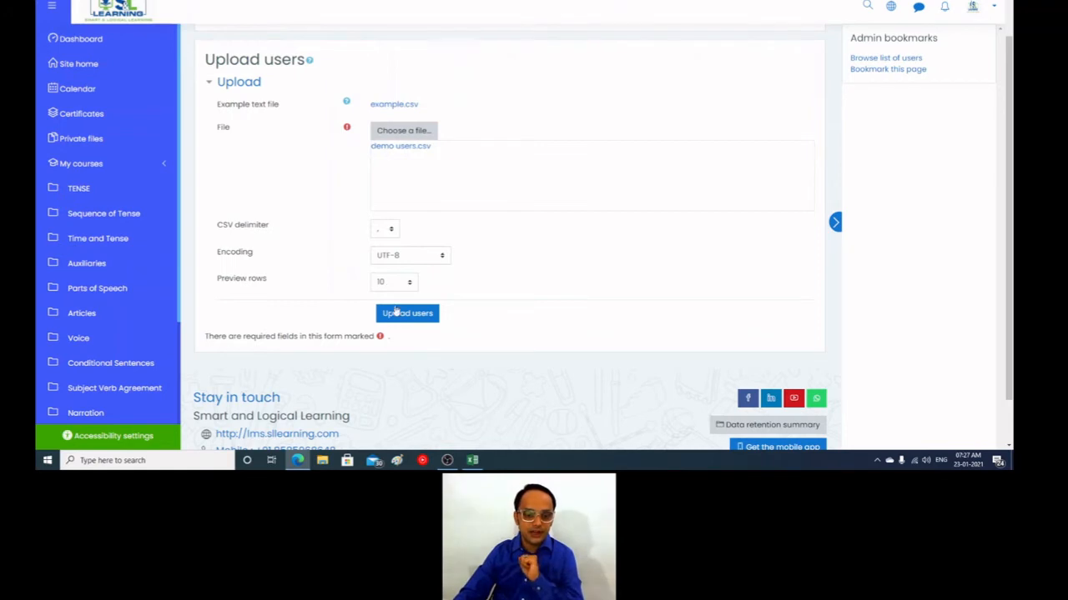
{"action": "left_click", "coordinate": [391, 231]}
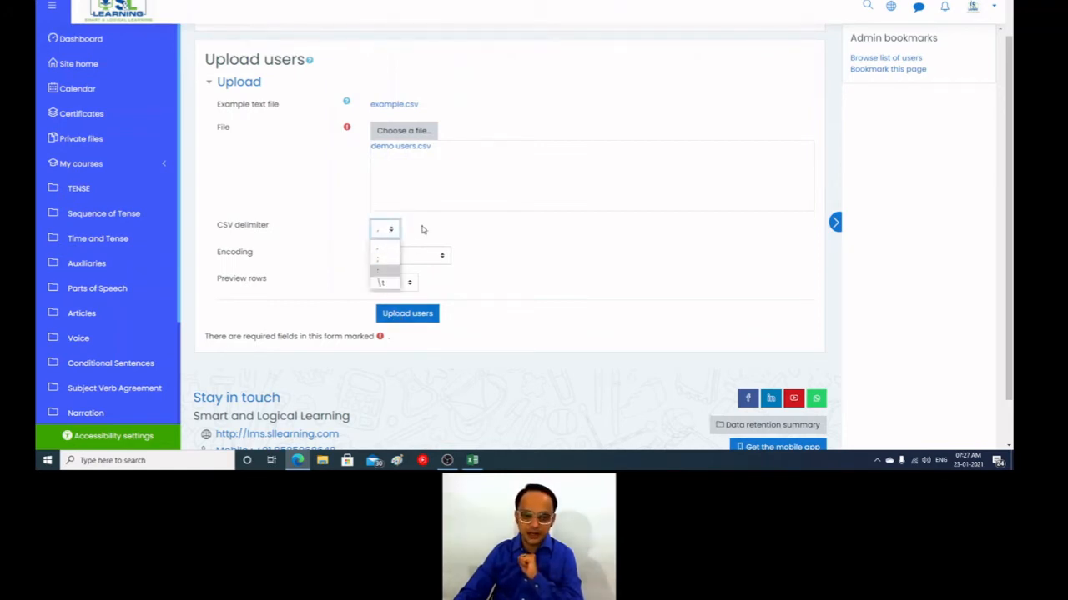
{"action": "left_click", "coordinate": [392, 232]}
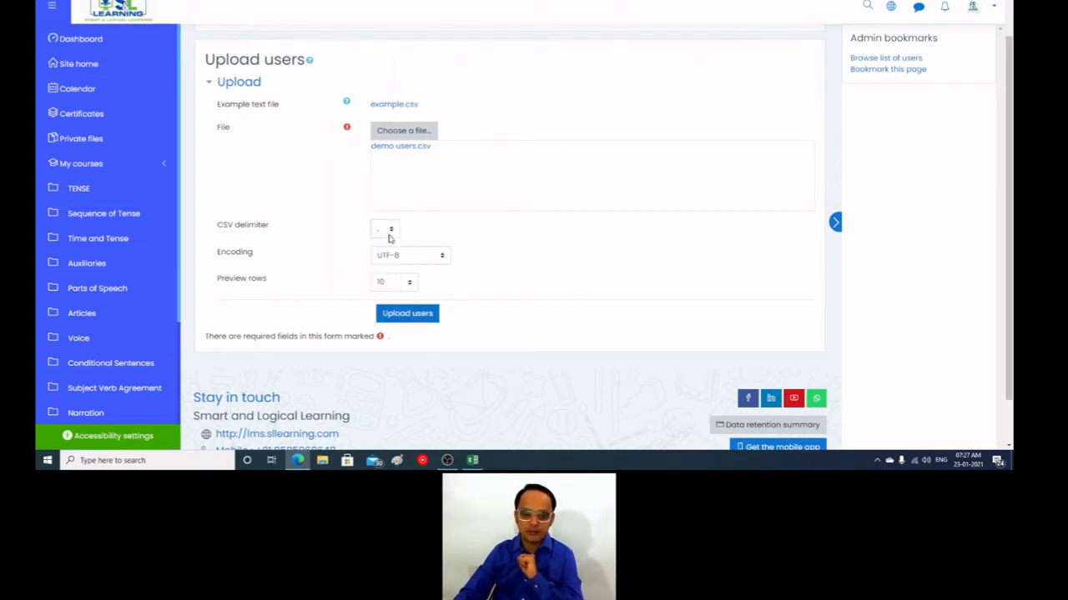
{"action": "left_click", "coordinate": [417, 321]}
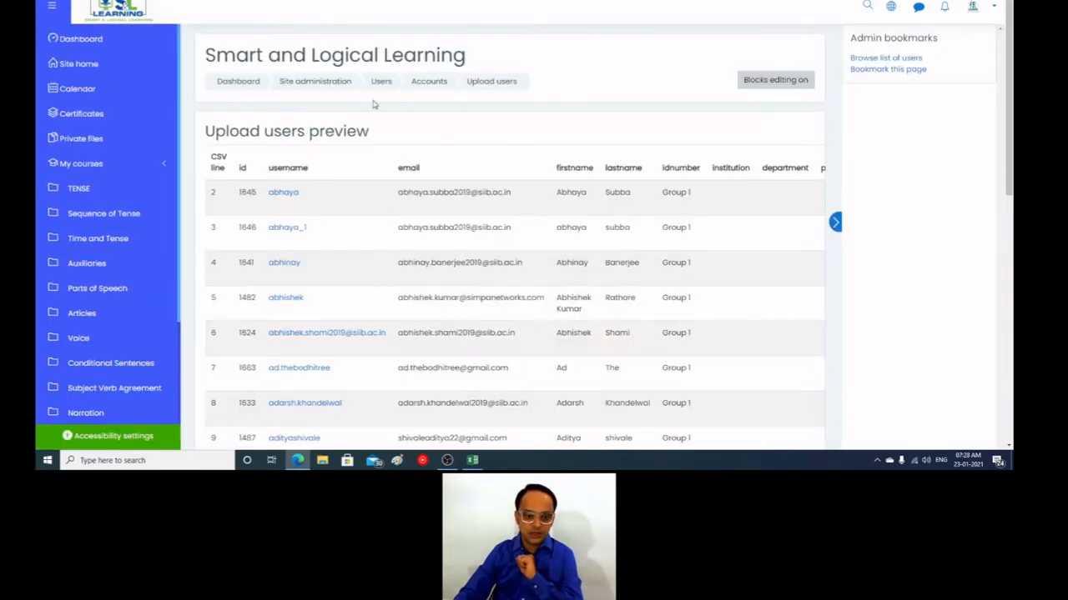
Step: Set the upload type to "Update existing users only" and existing user details to "Override with file"
{"action": "scroll", "coordinate": [457, 313], "scroll_direction": "down", "scroll_amount": 6}
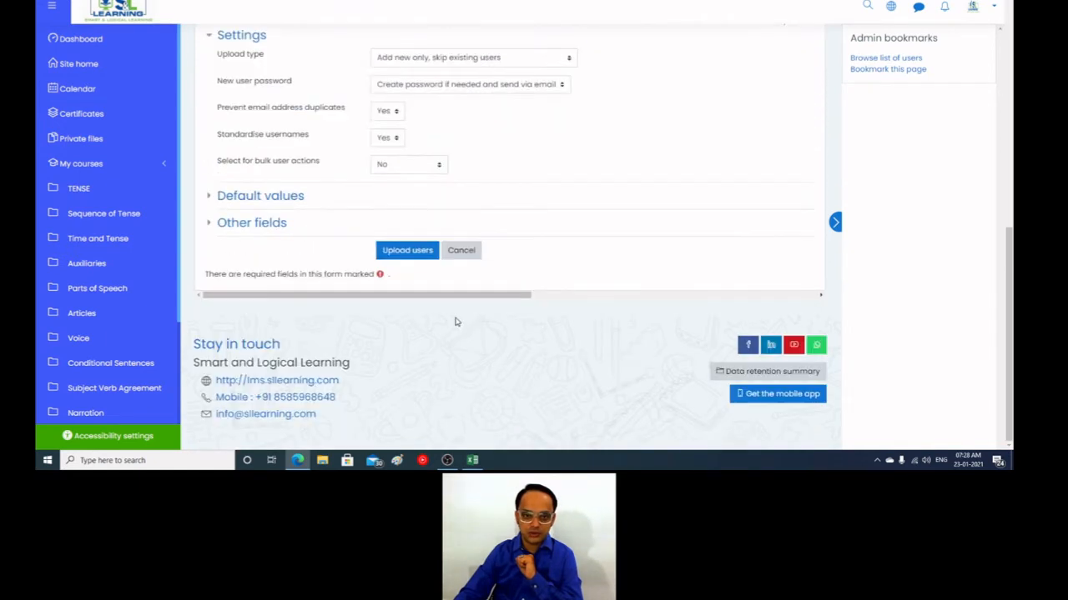
{"action": "scroll", "coordinate": [462, 307], "scroll_direction": "up", "scroll_amount": 2}
{"action": "left_click", "coordinate": [480, 200]}
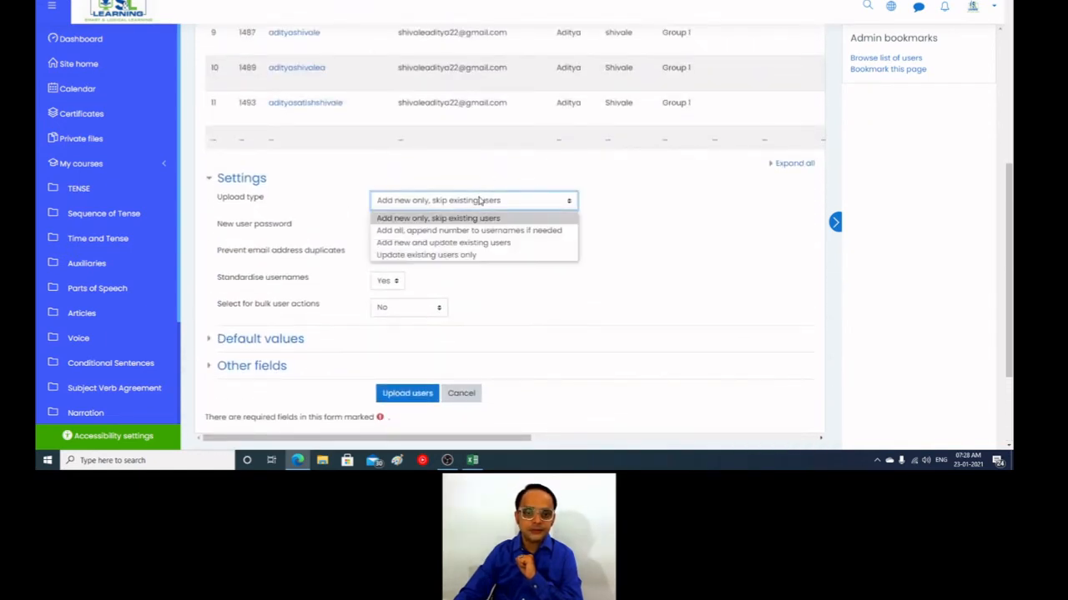
{"action": "left_click", "coordinate": [467, 255]}
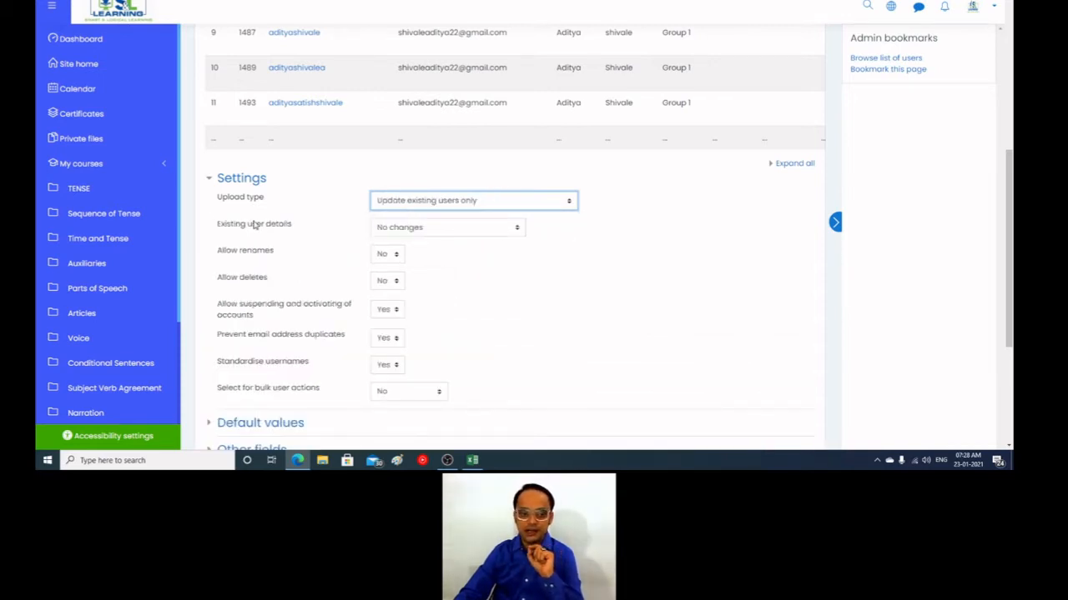
{"action": "left_click", "coordinate": [395, 228]}
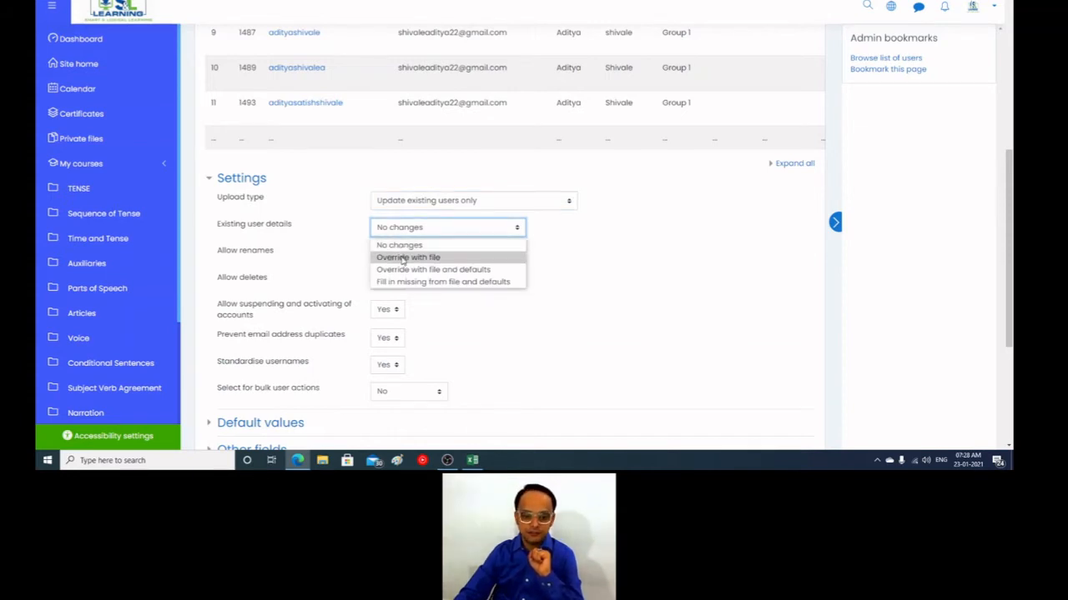
{"action": "left_click", "coordinate": [403, 259]}
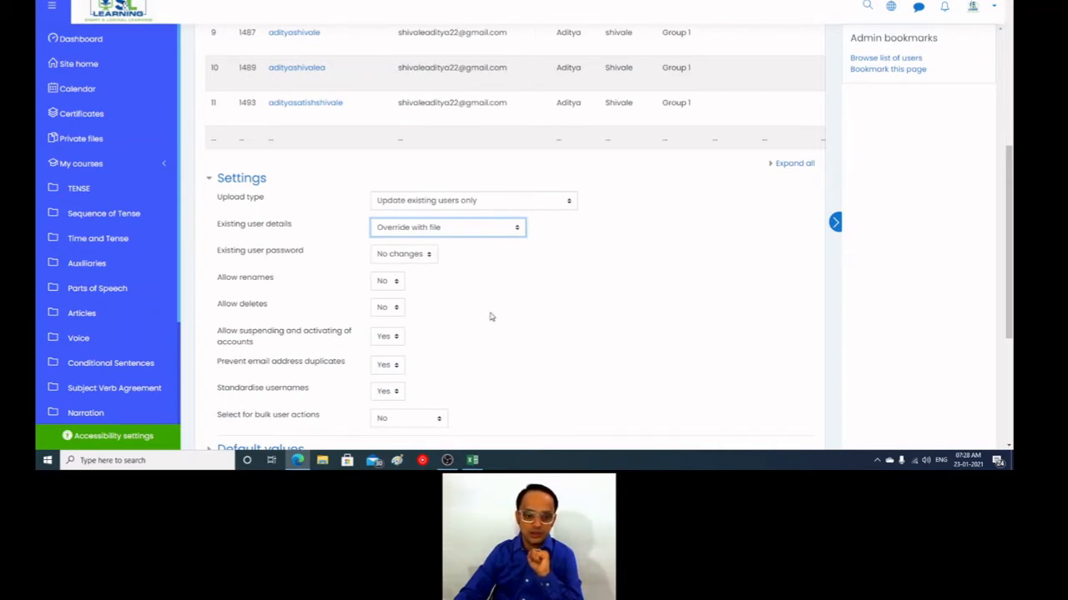
Step: Set account suspending and activating and email duplicate prevention to No, and run the user upload
{"action": "scroll", "coordinate": [468, 340], "scroll_direction": "down", "scroll_amount": 1}
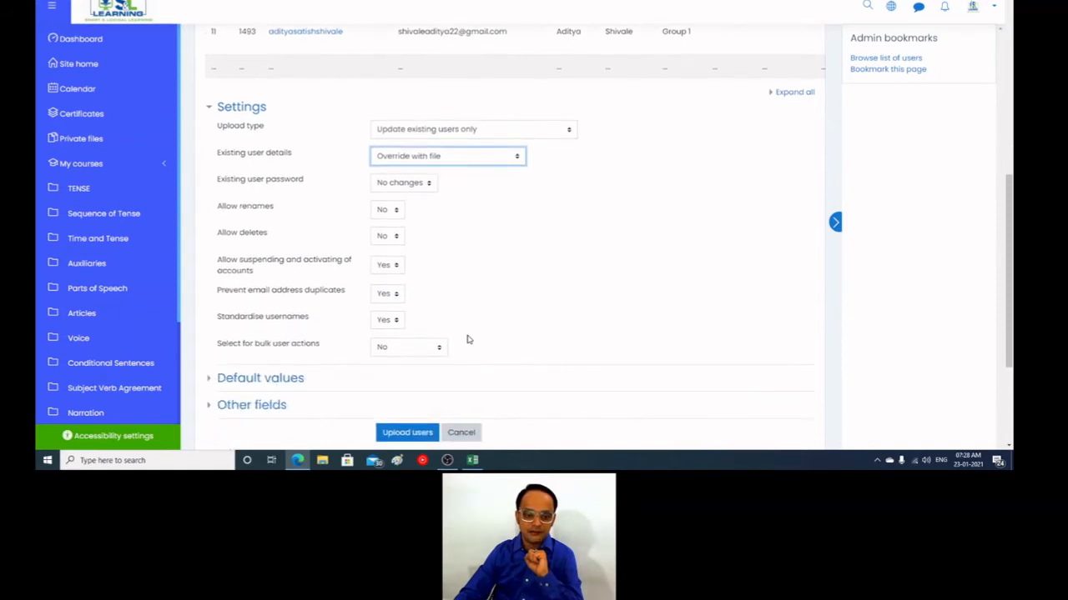
{"action": "left_click", "coordinate": [401, 267]}
{"action": "left_click", "coordinate": [400, 285]}
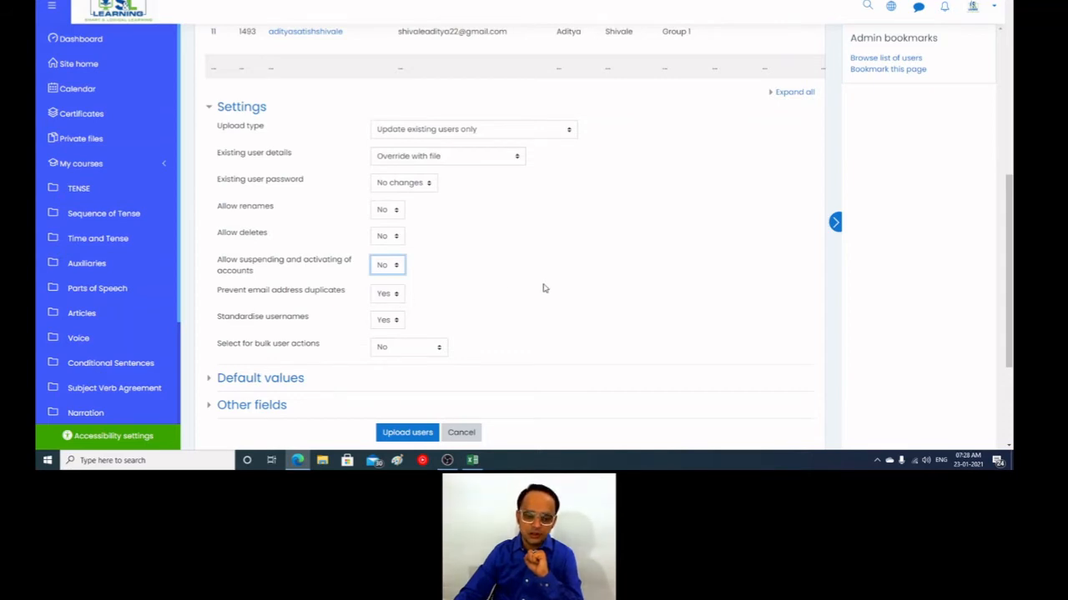
{"action": "left_click", "coordinate": [397, 297]}
{"action": "left_click", "coordinate": [390, 313]}
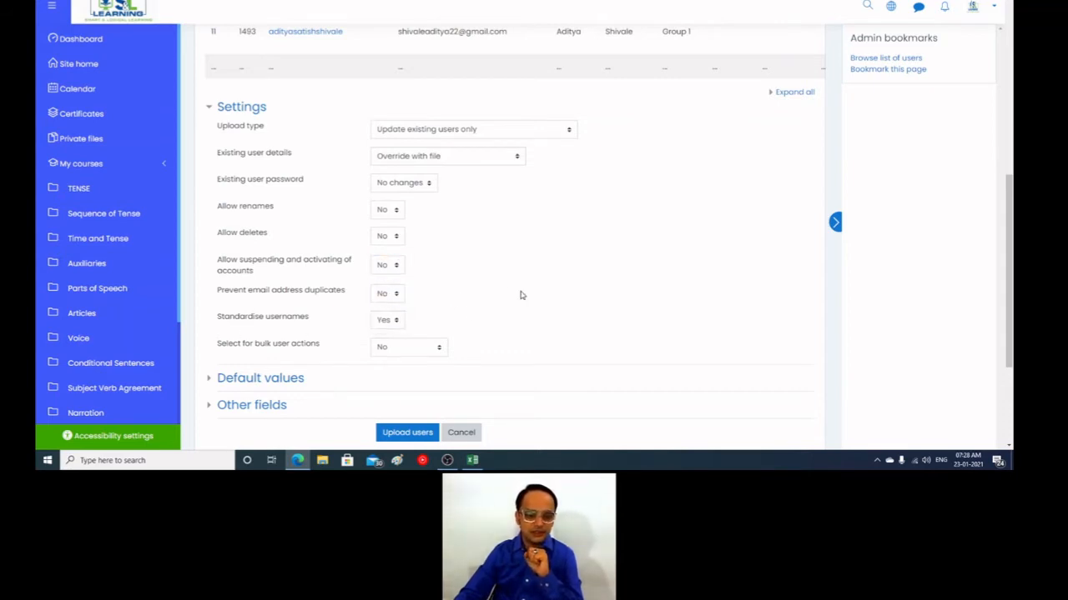
{"action": "scroll", "coordinate": [519, 296], "scroll_direction": "down", "scroll_amount": 1}
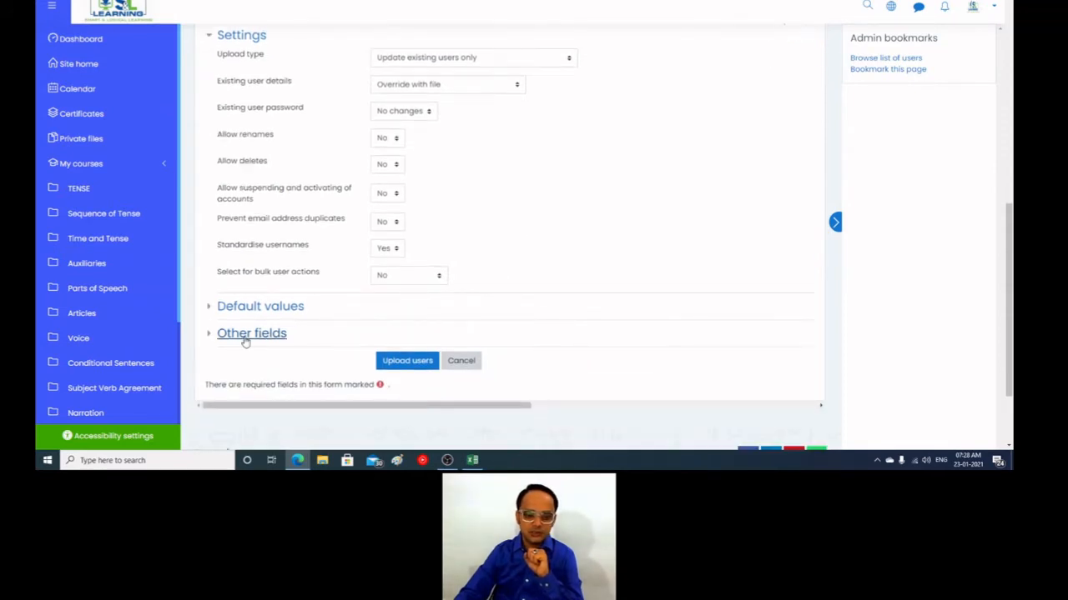
{"action": "left_click", "coordinate": [414, 362]}
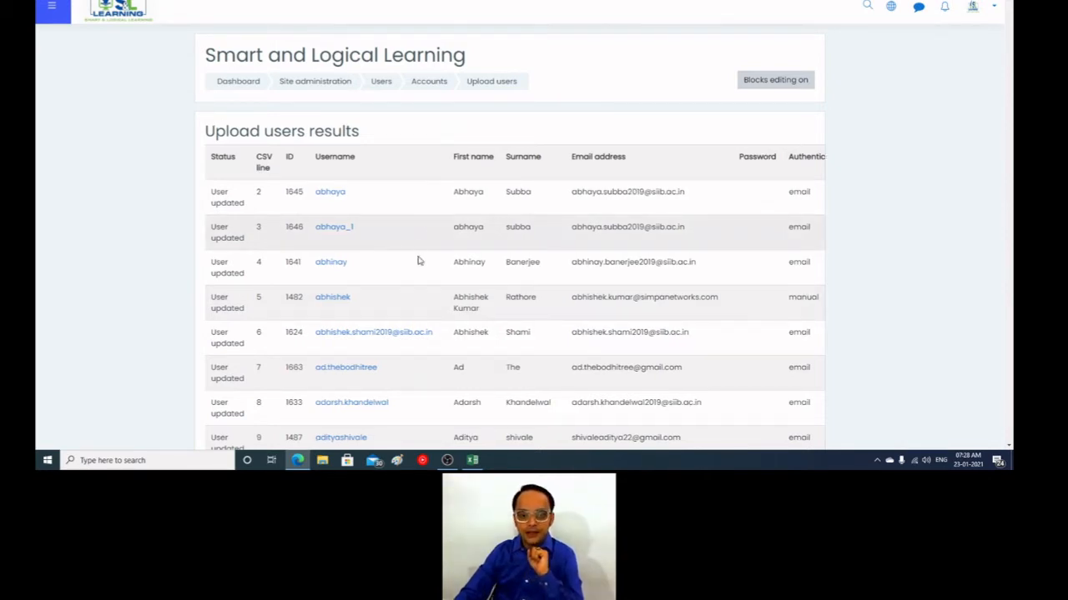
Step: Review the upload results down to the updated users, weak password and error totals, and continue past them
{"action": "scroll", "coordinate": [419, 260], "scroll_direction": "down", "scroll_amount": 8}
{"action": "scroll", "coordinate": [418, 260], "scroll_direction": "down", "scroll_amount": 18}
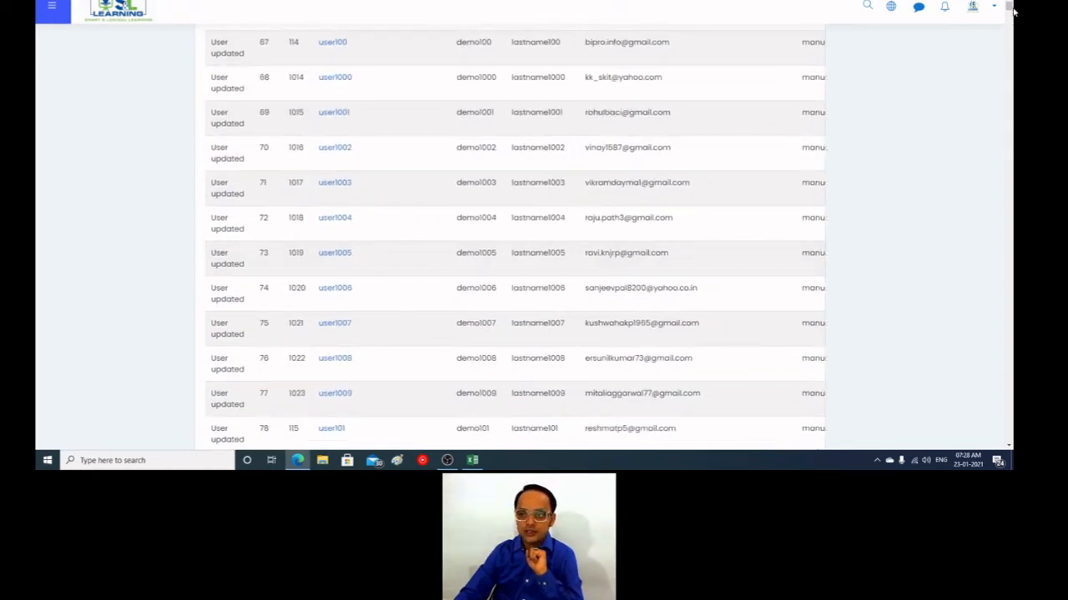
{"action": "left_click_drag", "start_coordinate": [1009, 7], "coordinate": [1014, 461]}
{"action": "scroll", "coordinate": [474, 268], "scroll_direction": "down", "scroll_amount": 14}
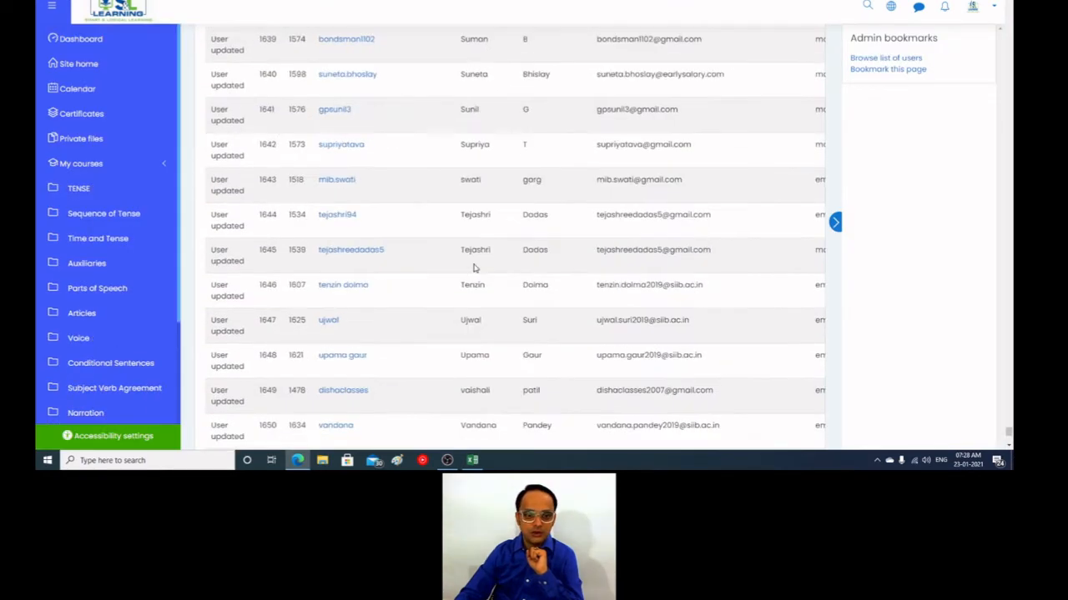
{"action": "scroll", "coordinate": [473, 268], "scroll_direction": "down", "scroll_amount": 6}
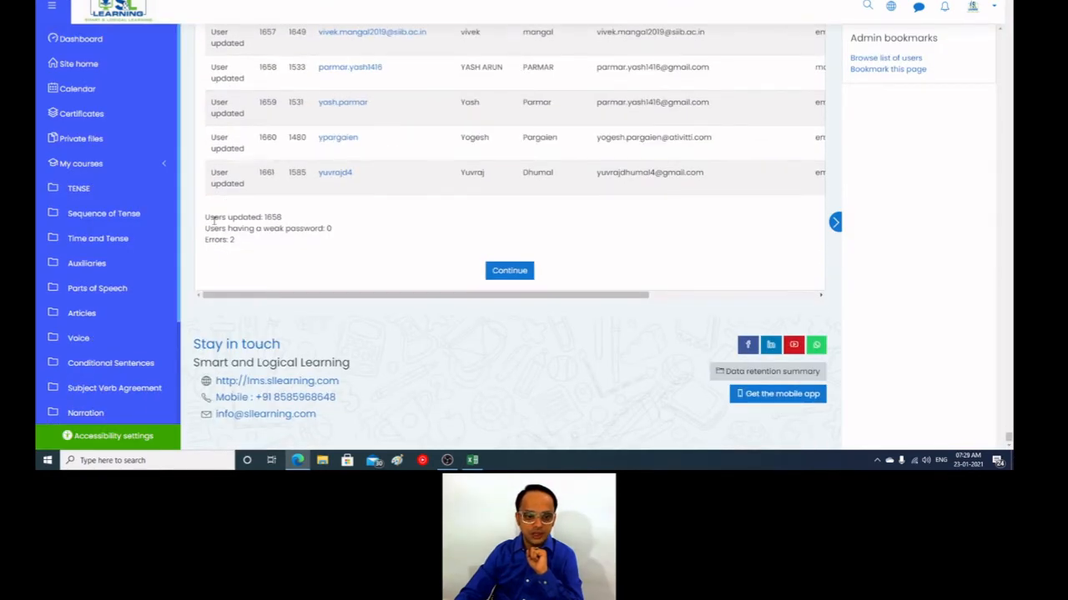
{"action": "double_click", "coordinate": [275, 216]}
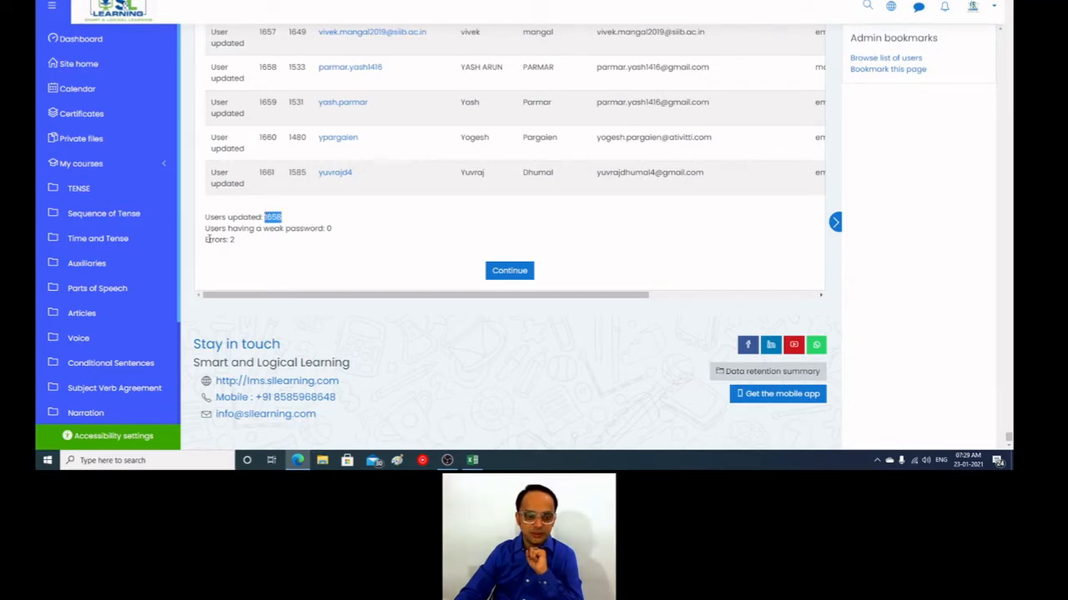
{"action": "left_click_drag", "start_coordinate": [347, 230], "coordinate": [324, 228]}
{"action": "left_click", "coordinate": [509, 270]}
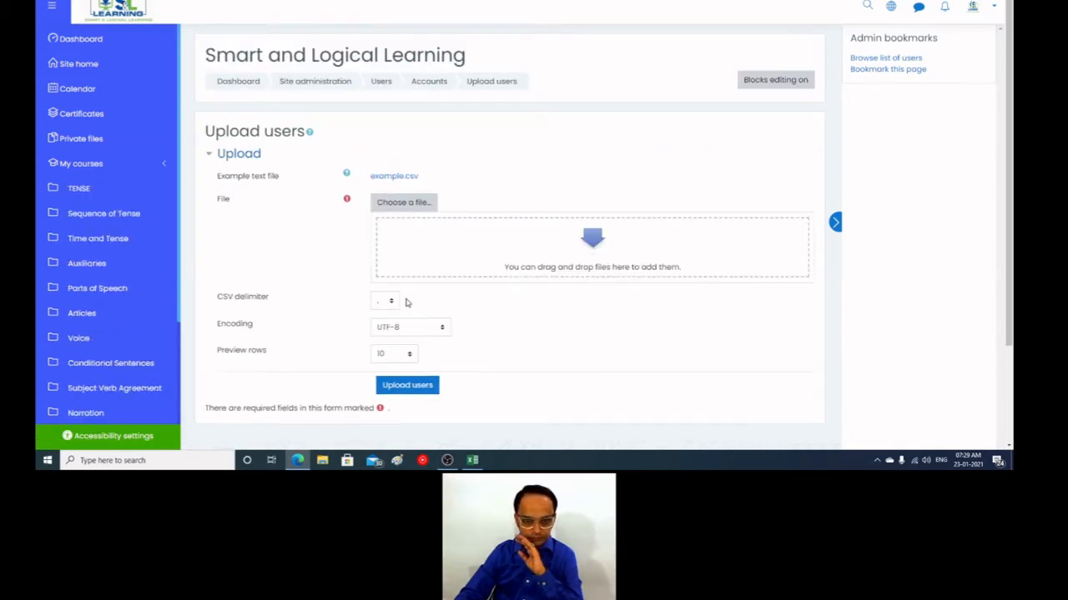
Step: Open the bulk user actions page from the user accounts section of the site administration
{"action": "scroll", "coordinate": [92, 366], "scroll_direction": "down", "scroll_amount": 3}
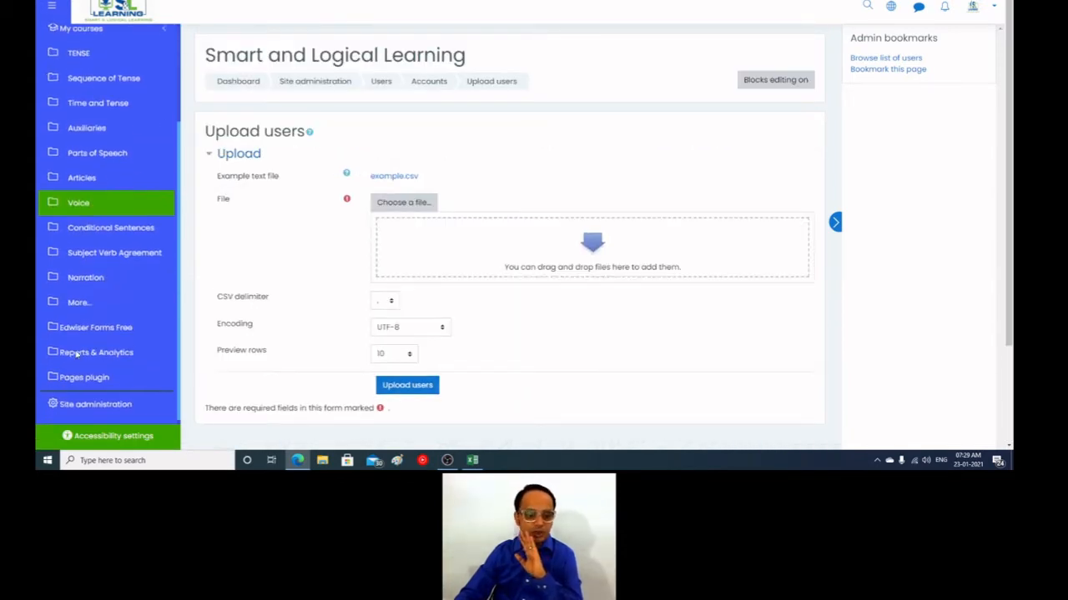
{"action": "left_click", "coordinate": [86, 403]}
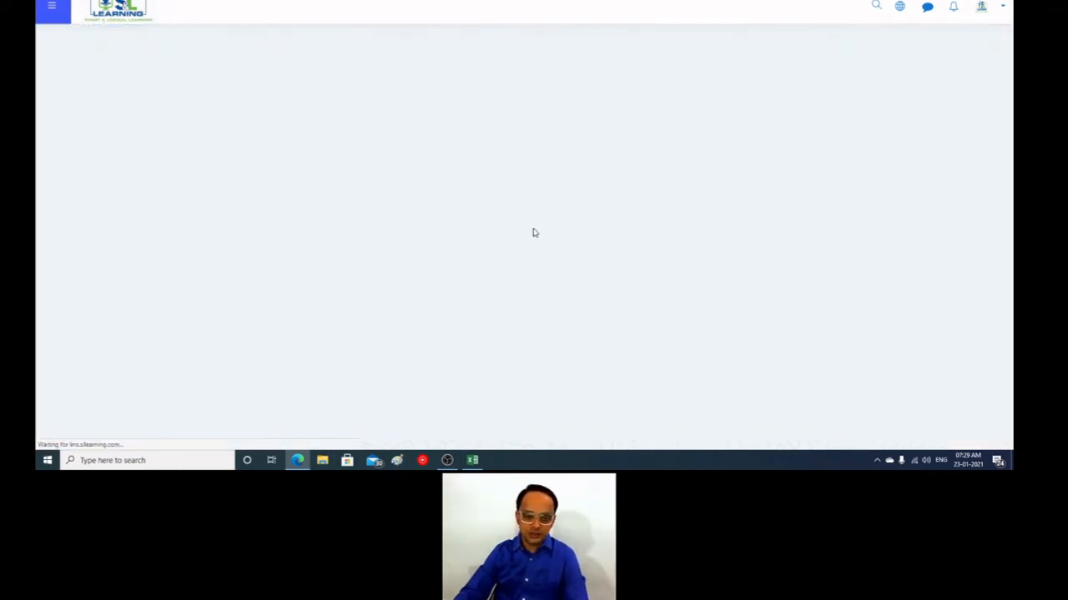
{"action": "left_click", "coordinate": [313, 194]}
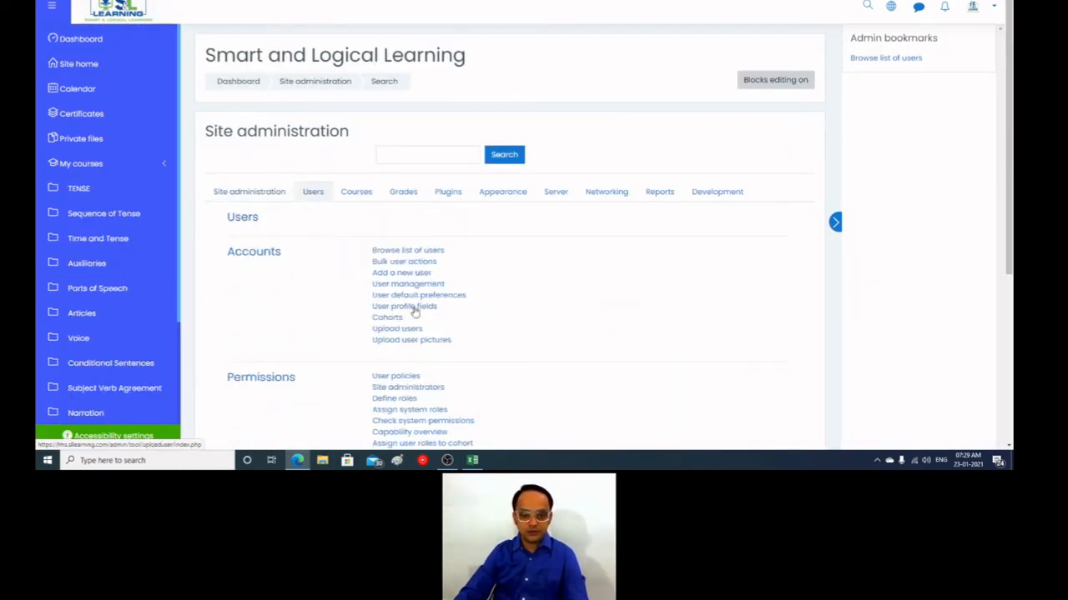
{"action": "left_click", "coordinate": [403, 261]}
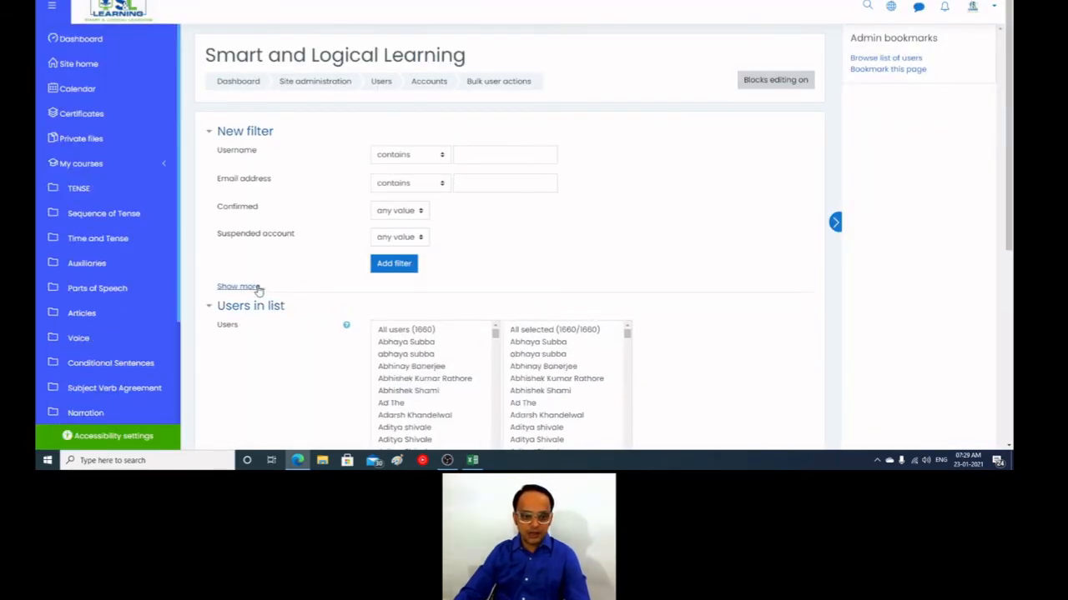
{"action": "left_click", "coordinate": [258, 288]}
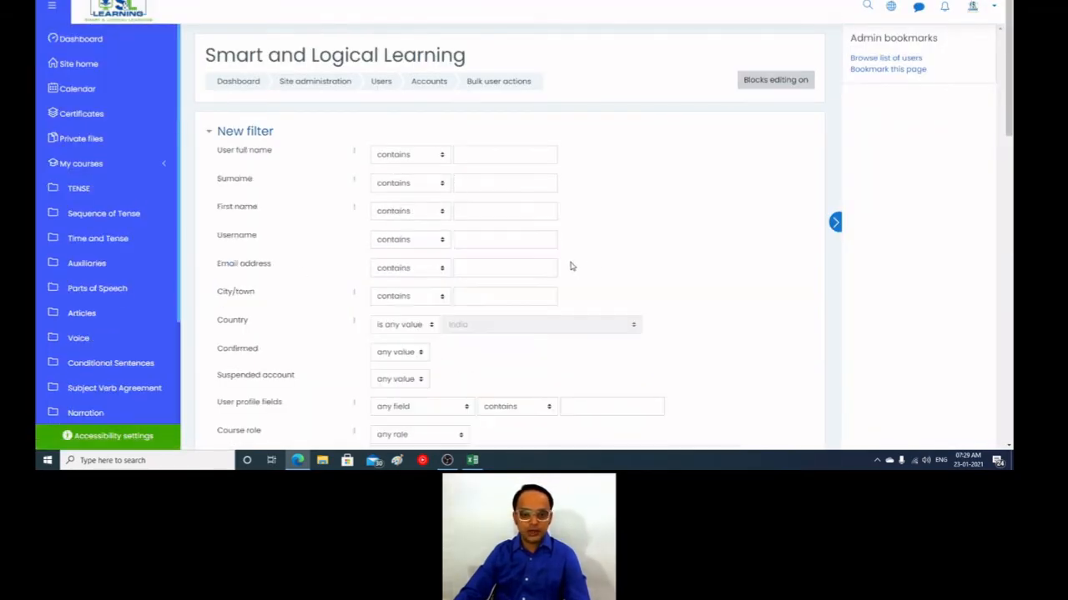
{"action": "key", "text": "alt+Left"}
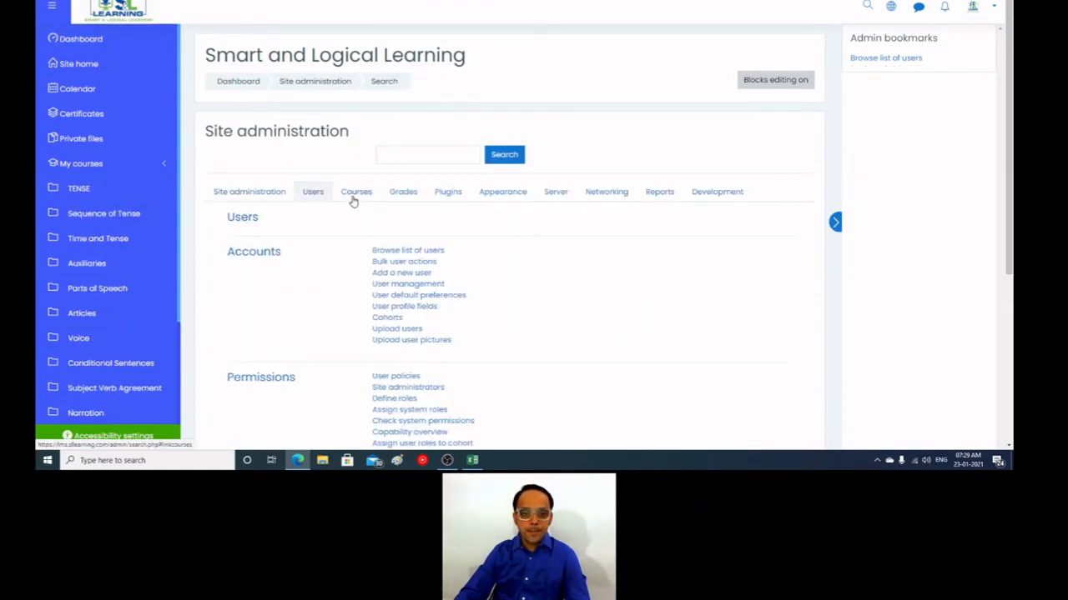
{"action": "left_click", "coordinate": [417, 262]}
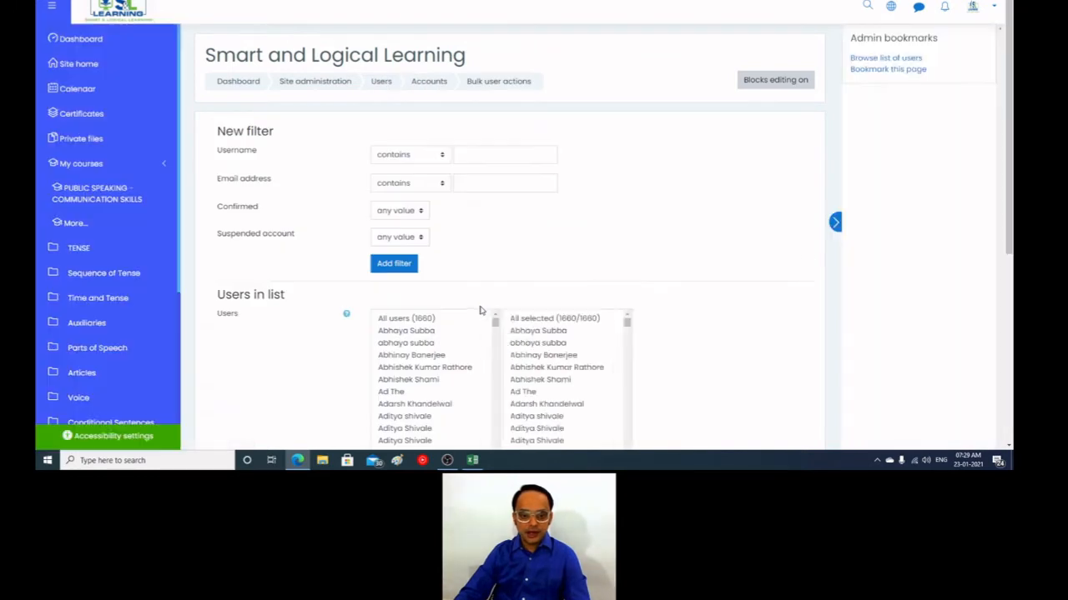
Step: Remove all currently selected users from the bulk action selection
{"action": "left_click", "coordinate": [562, 321]}
{"action": "scroll", "coordinate": [634, 320], "scroll_direction": "down", "scroll_amount": 1}
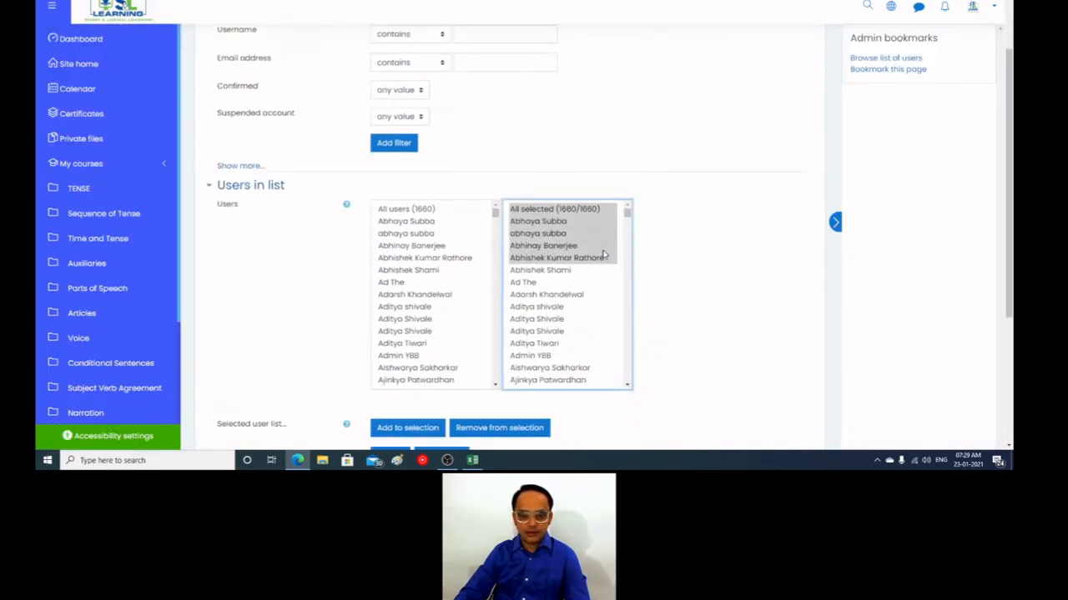
{"action": "left_click", "coordinate": [591, 211]}
{"action": "left_click", "coordinate": [475, 428]}
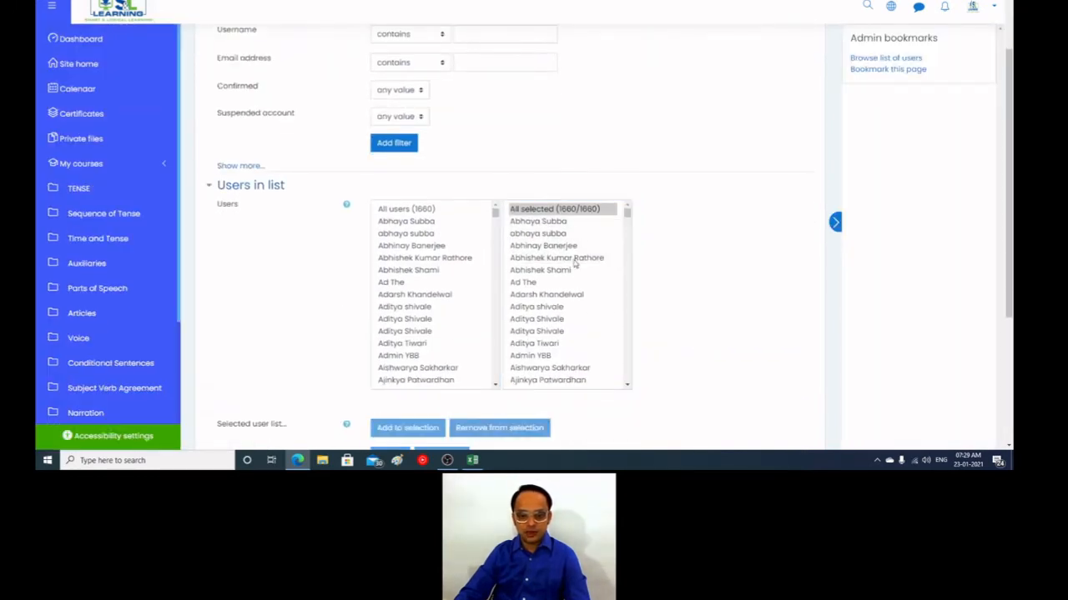
{"action": "scroll", "coordinate": [619, 298], "scroll_direction": "down", "scroll_amount": 2}
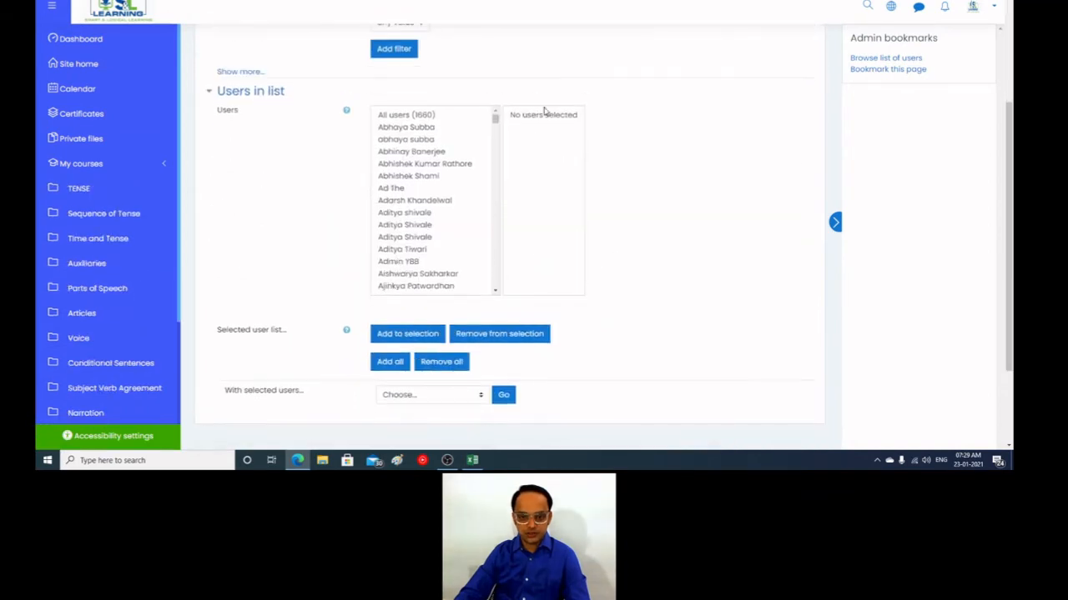
Step: Expand the additional filter options and filter the users by ID number containing "Group 1"
{"action": "scroll", "coordinate": [626, 297], "scroll_direction": "up", "scroll_amount": 3}
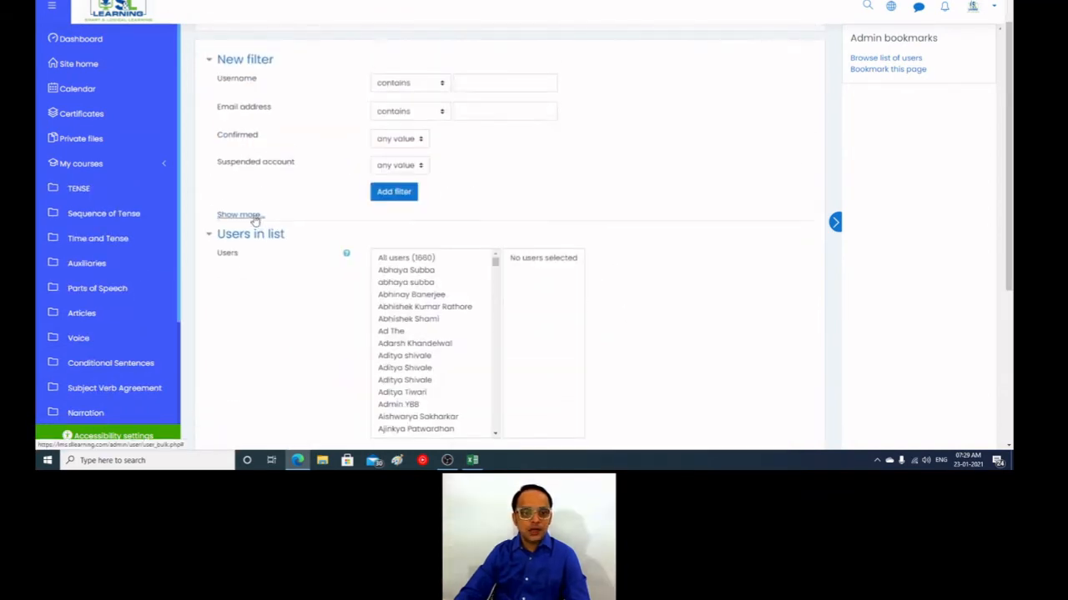
{"action": "left_click", "coordinate": [254, 215]}
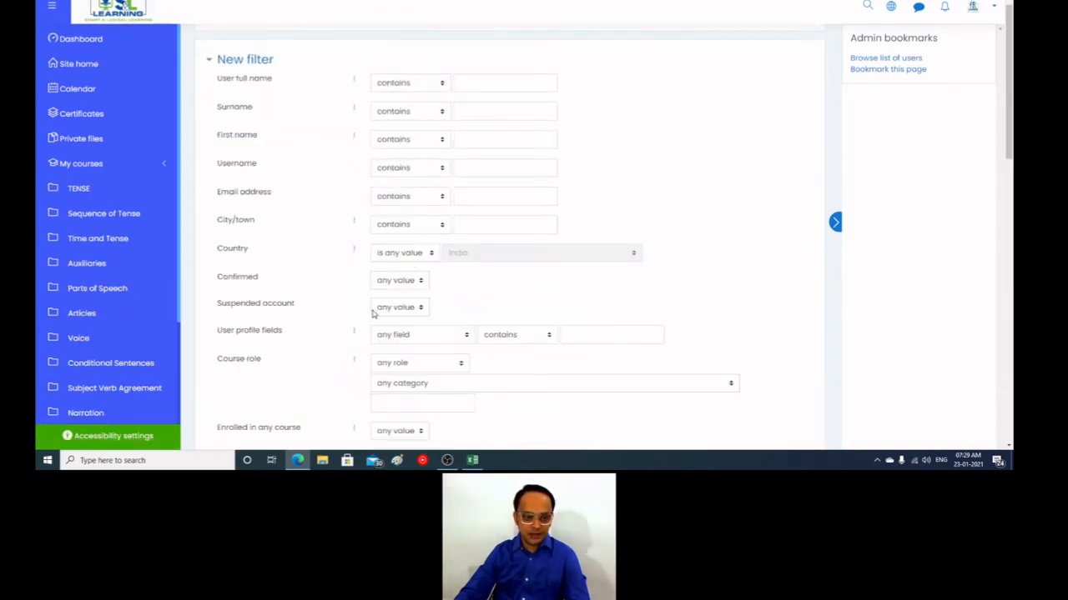
{"action": "scroll", "coordinate": [372, 319], "scroll_direction": "down", "scroll_amount": 1}
{"action": "scroll", "coordinate": [373, 319], "scroll_direction": "down", "scroll_amount": 7}
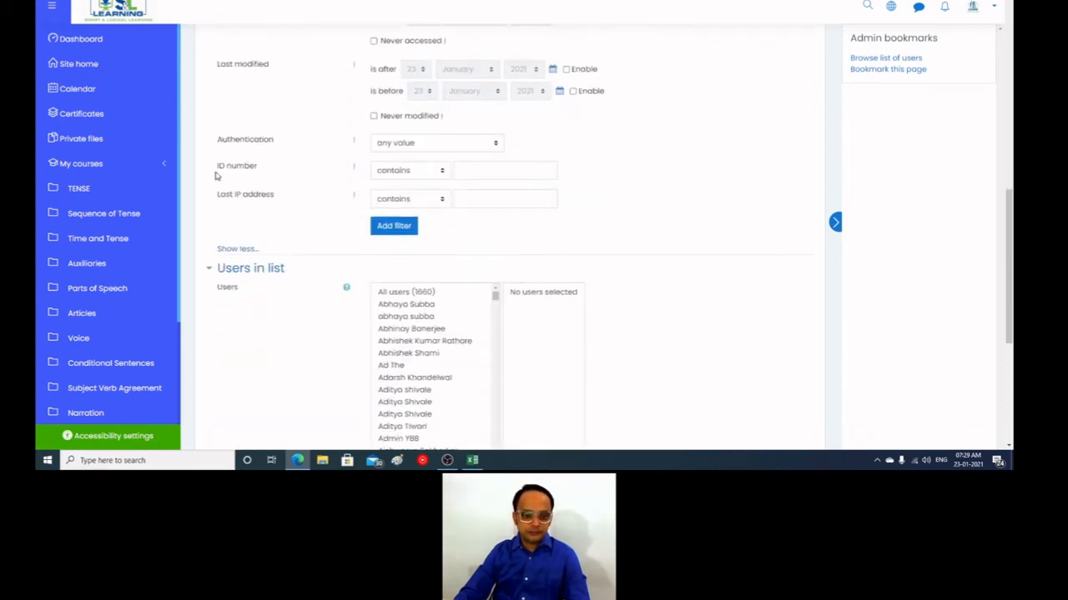
{"action": "left_click", "coordinate": [477, 168]}
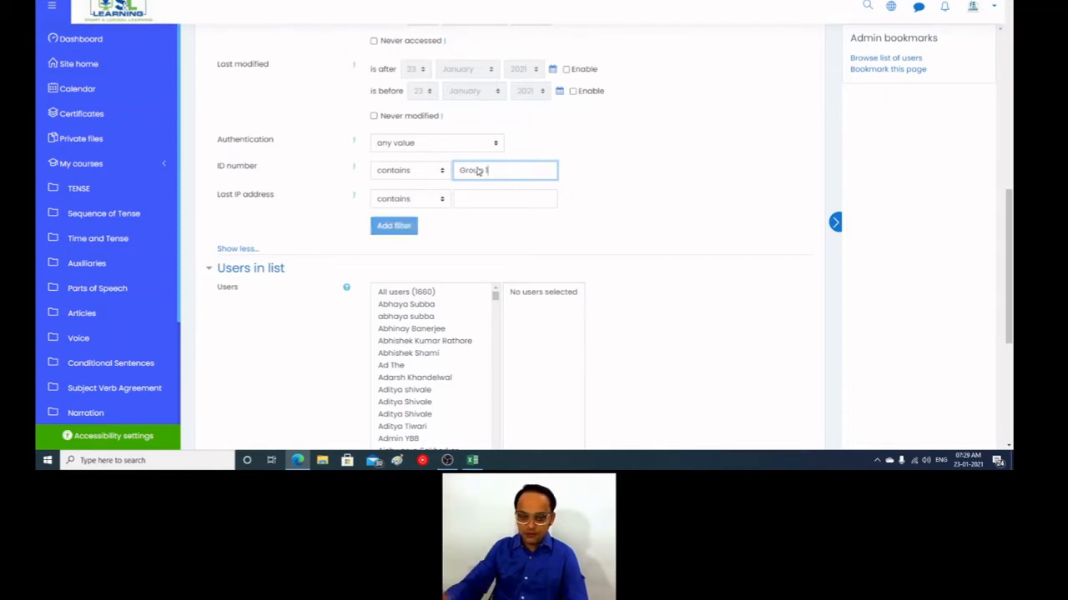
{"action": "key", "text": "Return"}
Step: Add all users matching the Group 1 filter to the selection
{"action": "scroll", "coordinate": [612, 220], "scroll_direction": "down", "scroll_amount": 3}
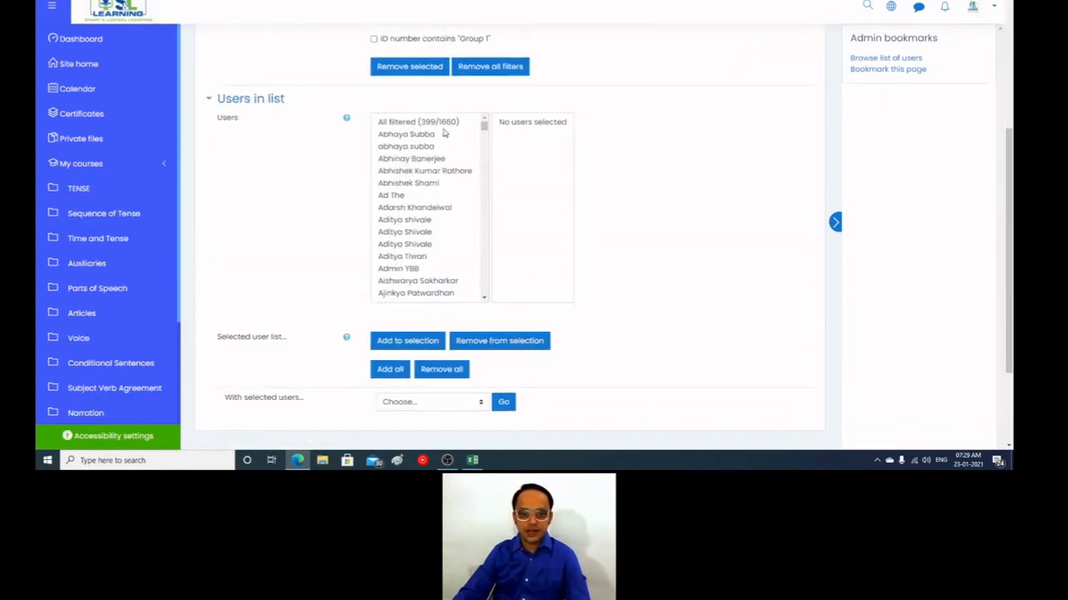
{"action": "left_click", "coordinate": [421, 123]}
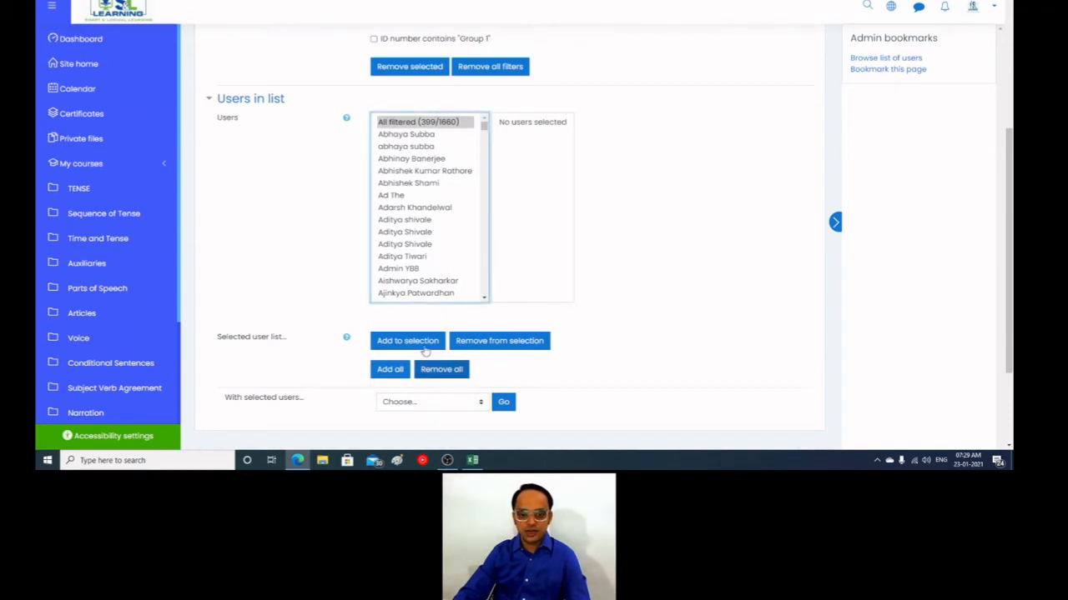
{"action": "left_click", "coordinate": [423, 343]}
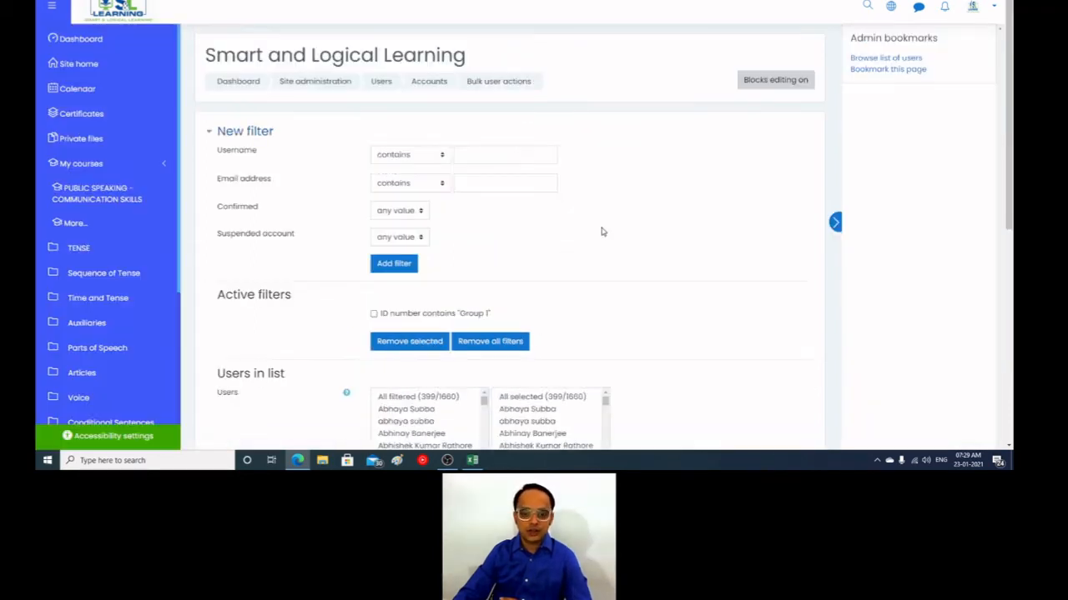
Step: Run the "Add to cohort" action on the selected users and add them to the Group 1 cohort
{"action": "scroll", "coordinate": [689, 296], "scroll_direction": "down", "scroll_amount": 5}
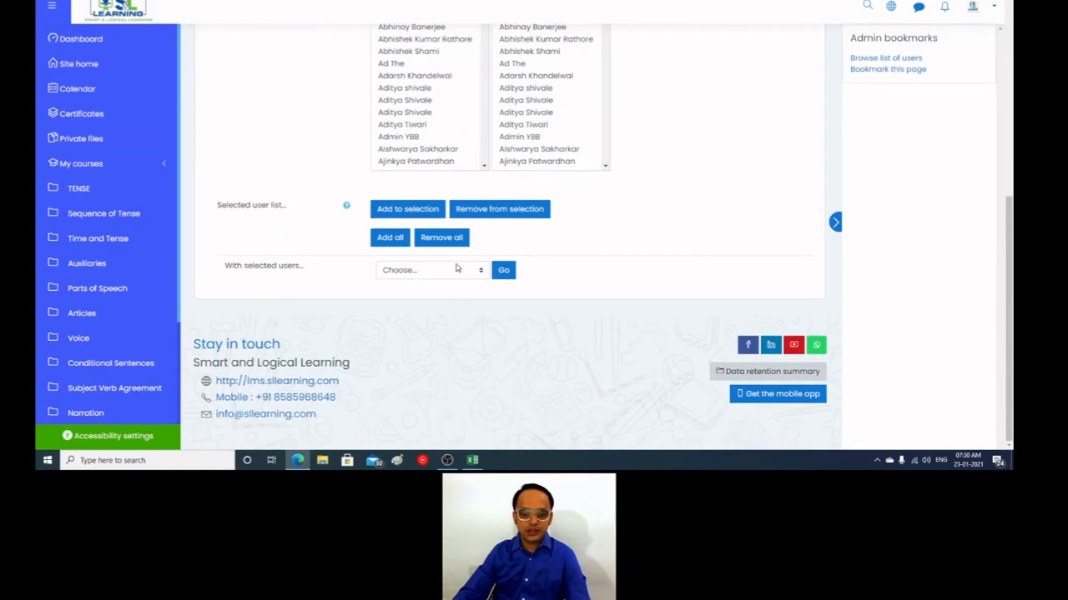
{"action": "left_click", "coordinate": [456, 268]}
{"action": "left_click", "coordinate": [413, 373]}
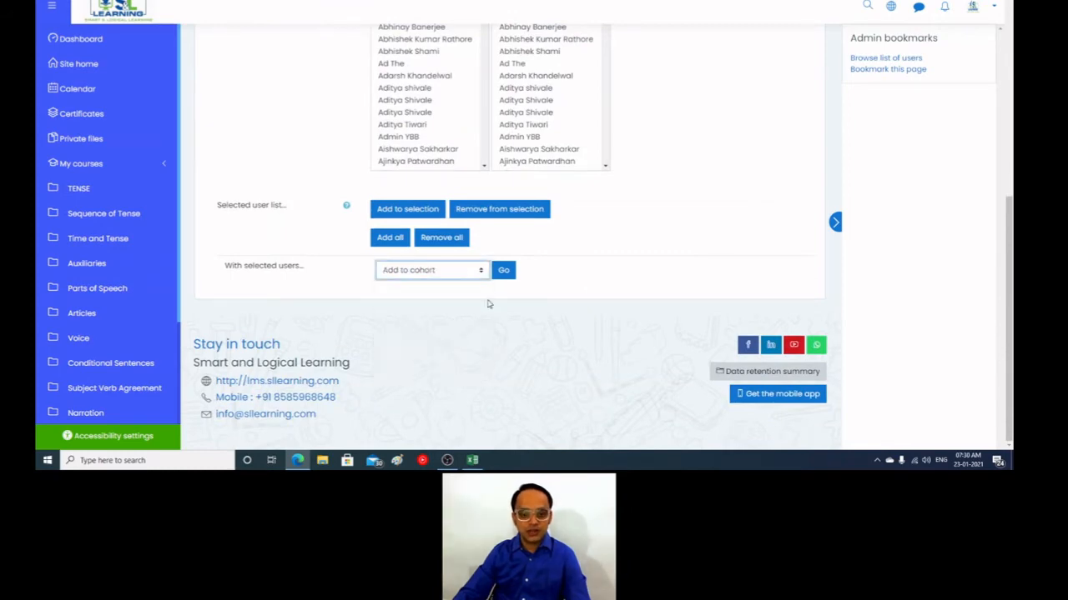
{"action": "left_click", "coordinate": [503, 269]}
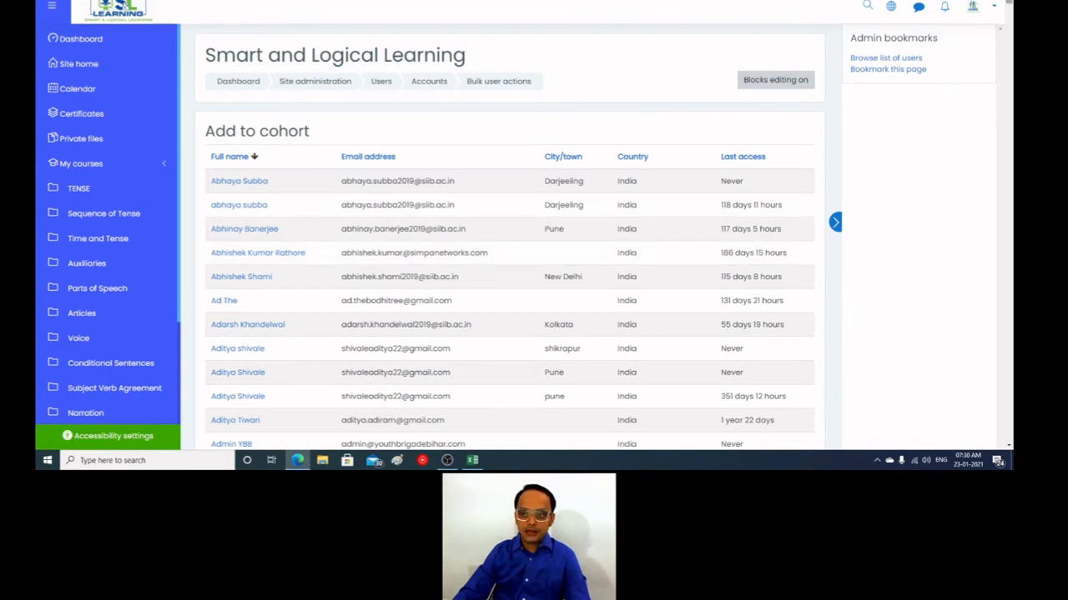
{"action": "scroll", "coordinate": [1014, 297], "scroll_direction": "down", "scroll_amount": 10}
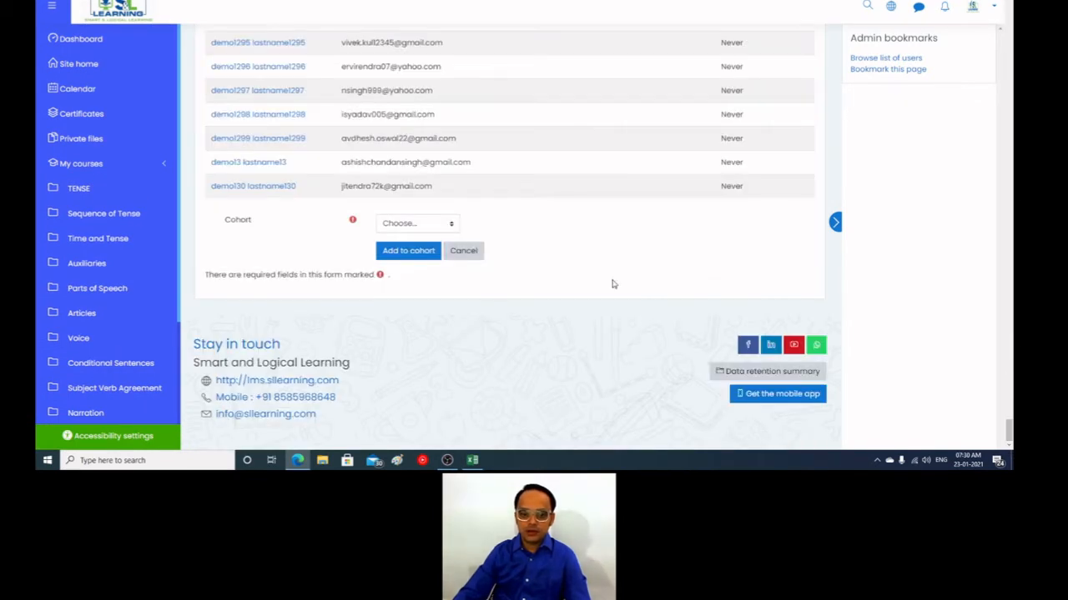
{"action": "left_click", "coordinate": [444, 223]}
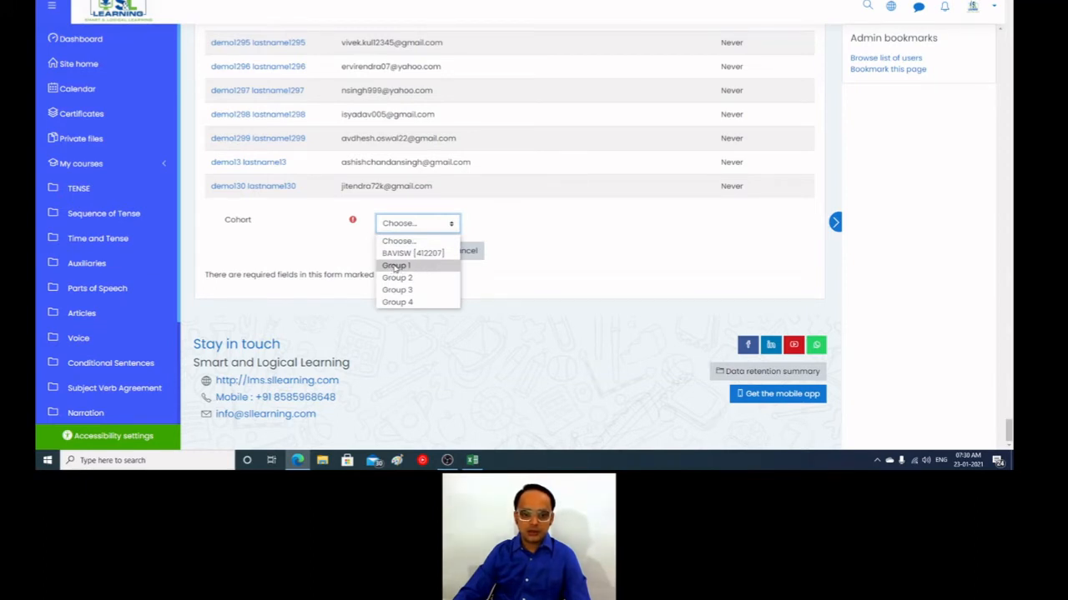
{"action": "left_click", "coordinate": [394, 266]}
{"action": "left_click", "coordinate": [412, 250]}
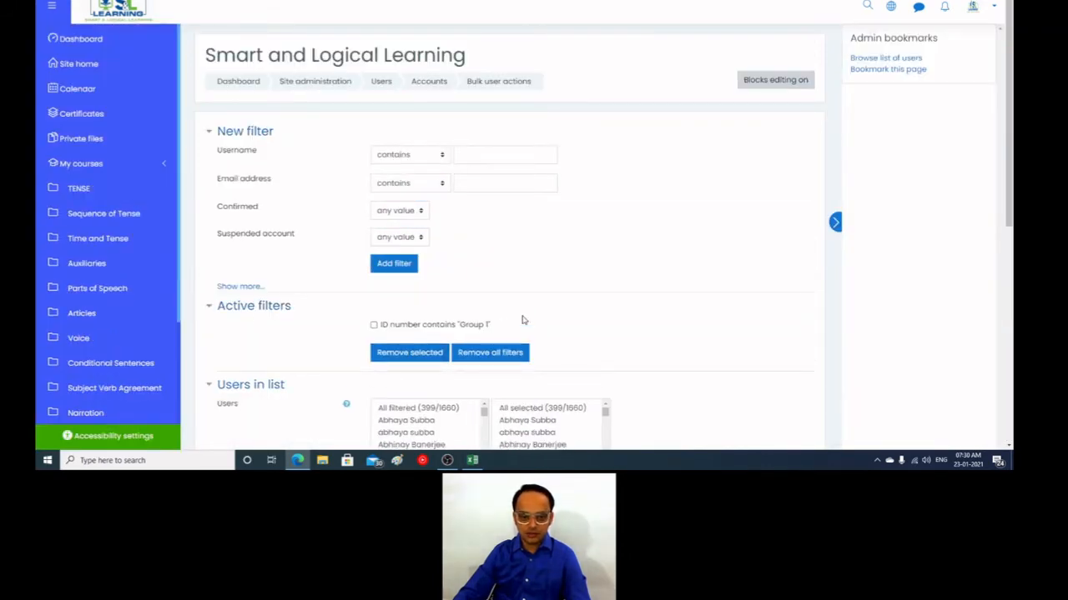
Step: Open the site administration in a new browser tab and check the cohort sizes in the system cohorts list
{"action": "scroll", "coordinate": [117, 367], "scroll_direction": "down", "scroll_amount": 3}
{"action": "right_click", "coordinate": [105, 407]}
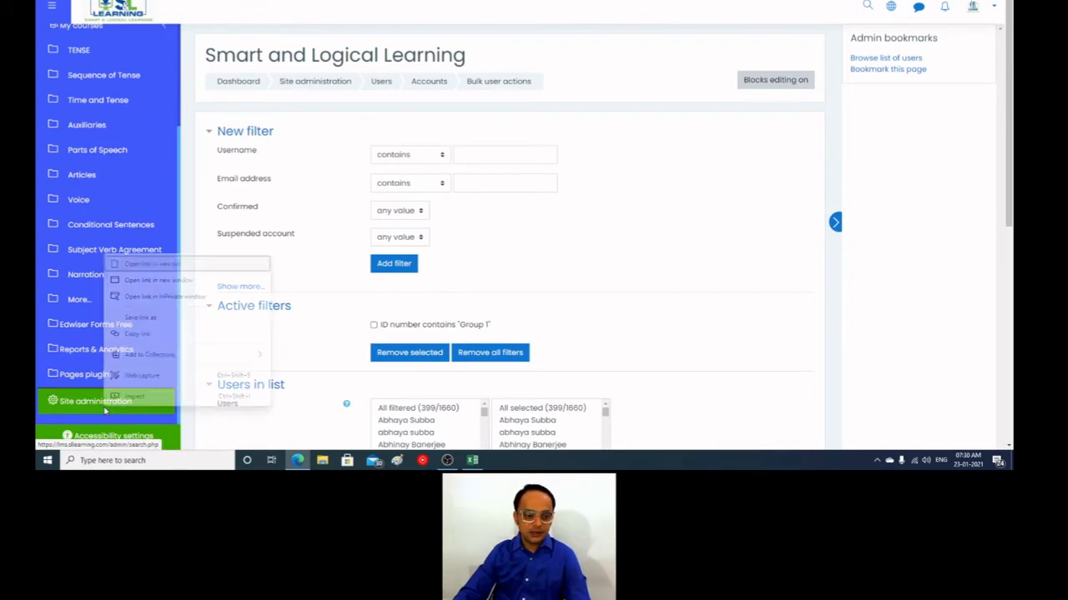
{"action": "left_click", "coordinate": [182, 264]}
{"action": "left_click", "coordinate": [241, 1]}
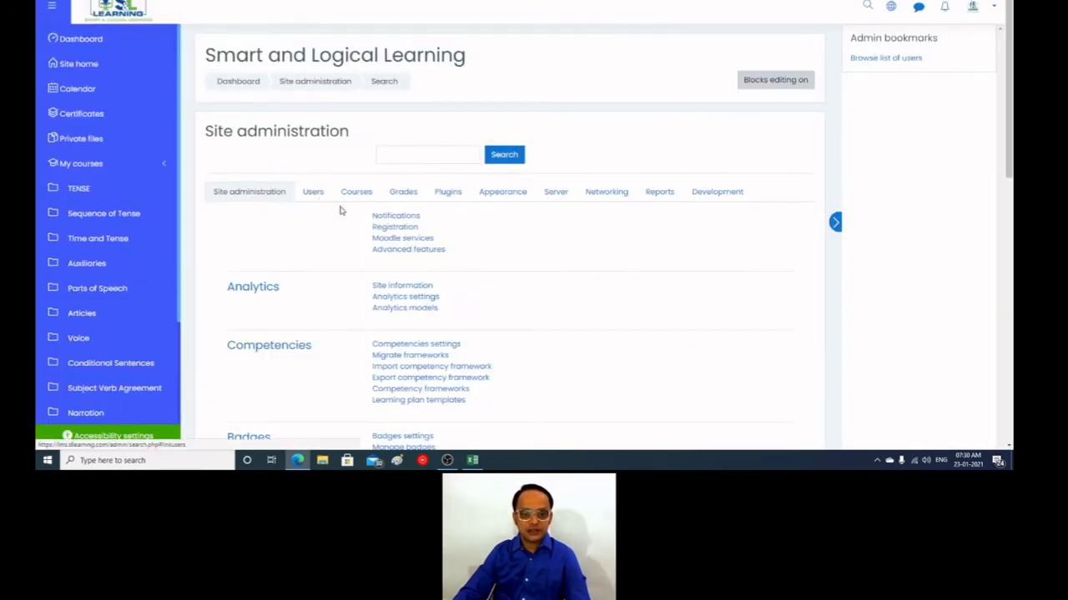
{"action": "left_click", "coordinate": [312, 192]}
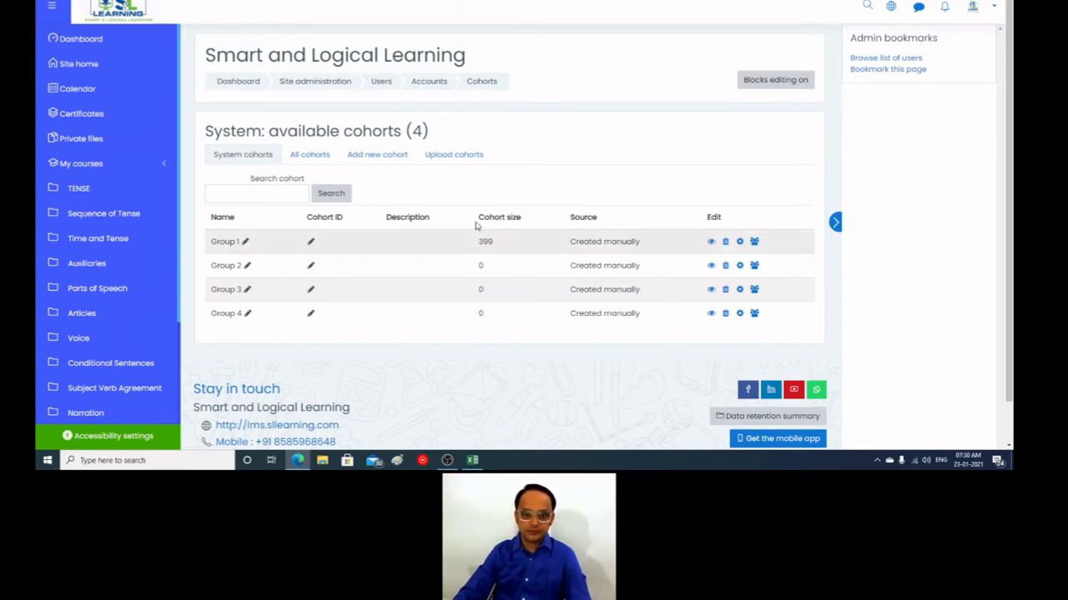
Step: Return to the bulk user actions page, remove all selected users from the selection, and remove all filters
{"action": "left_click", "coordinate": [257, 0]}
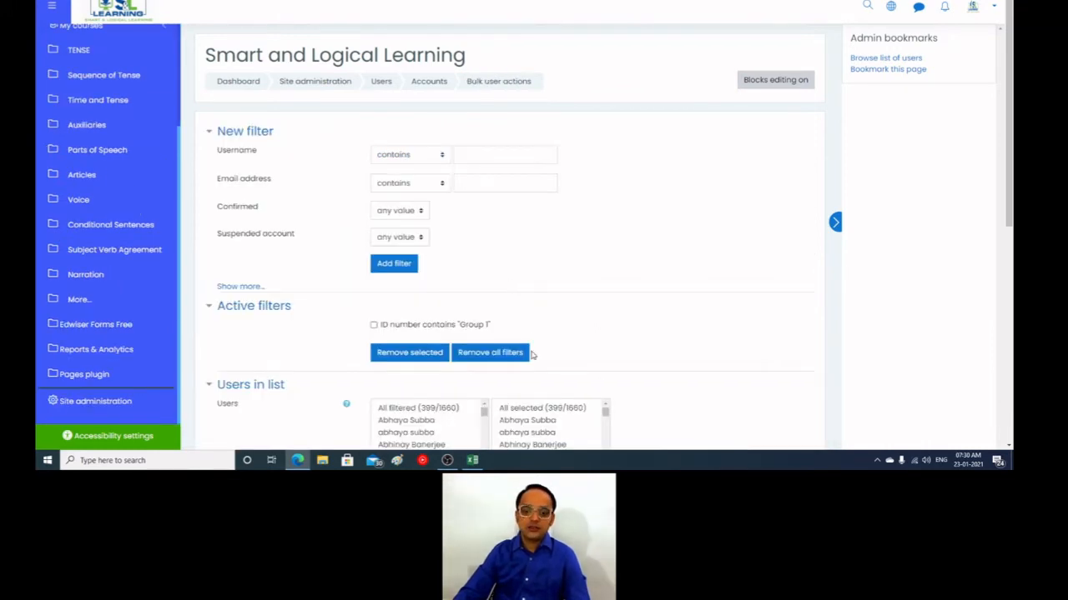
{"action": "left_click", "coordinate": [564, 410]}
{"action": "scroll", "coordinate": [595, 276], "scroll_direction": "down", "scroll_amount": 5}
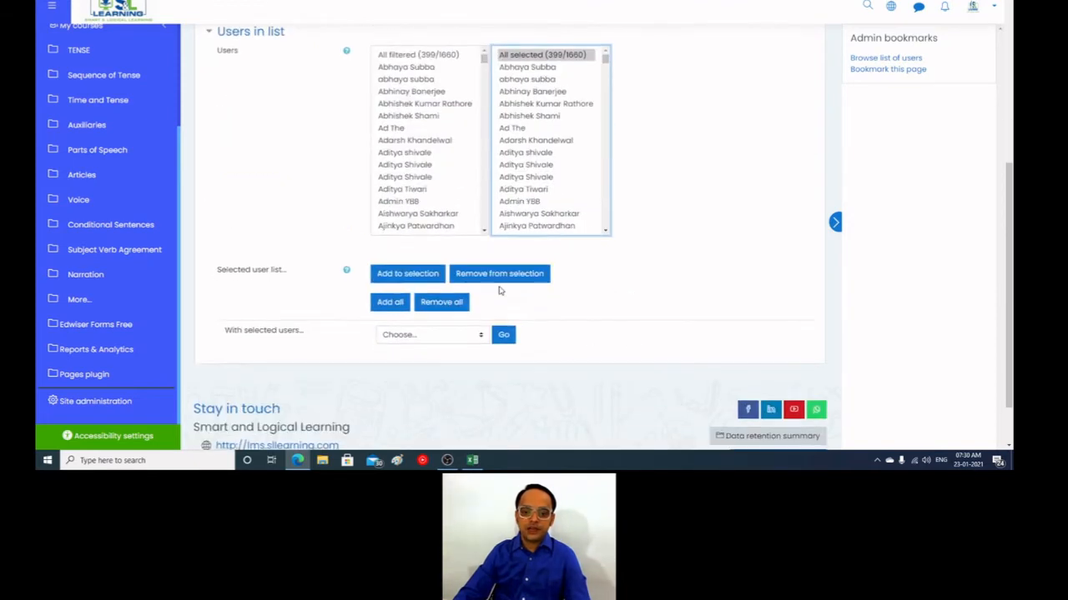
{"action": "left_click", "coordinate": [521, 276]}
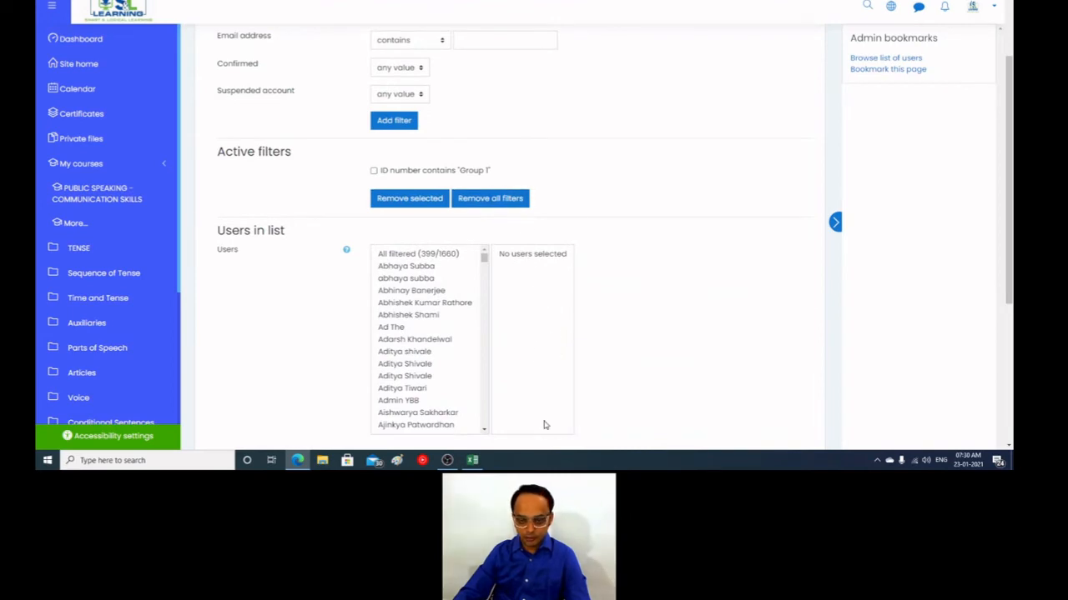
{"action": "left_click", "coordinate": [503, 198]}
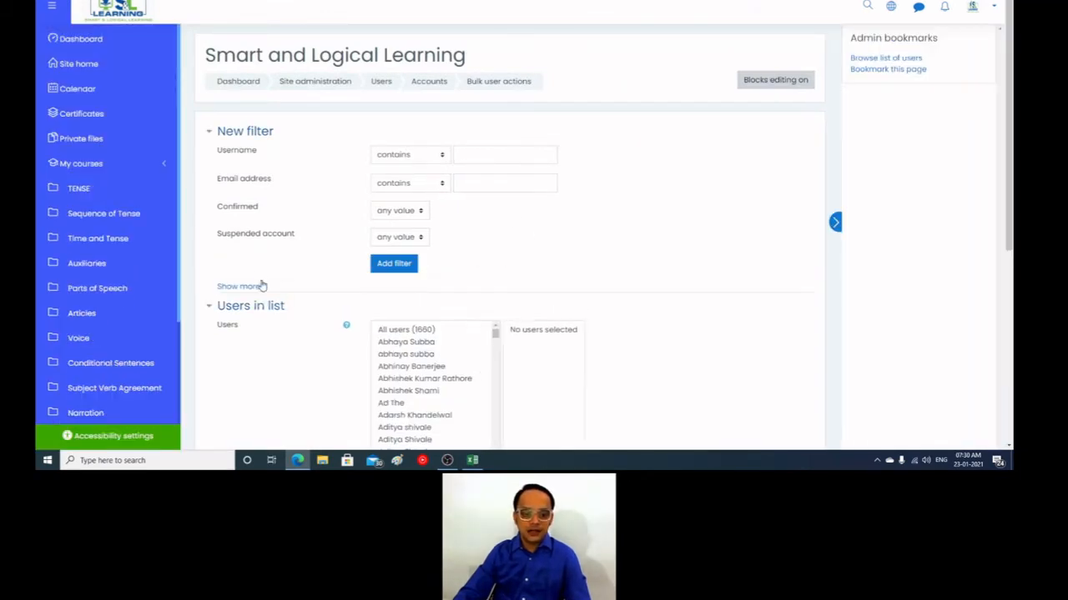
Step: Expand the additional filter options and filter the users by ID number containing "Group 2"
{"action": "left_click", "coordinate": [250, 286]}
{"action": "scroll", "coordinate": [532, 313], "scroll_direction": "down", "scroll_amount": 4}
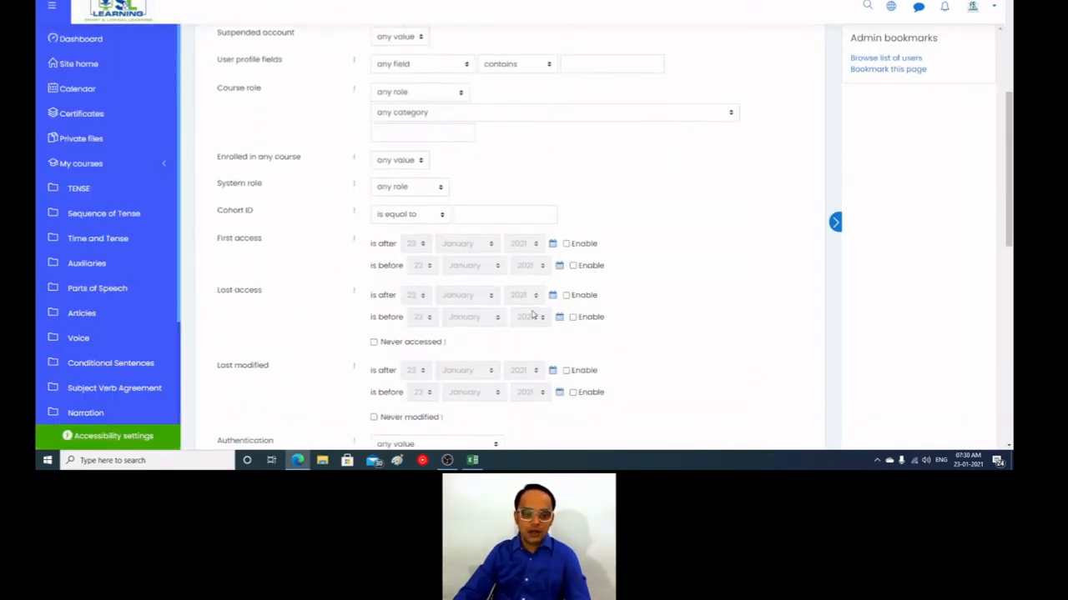
{"action": "scroll", "coordinate": [532, 314], "scroll_direction": "down", "scroll_amount": 3}
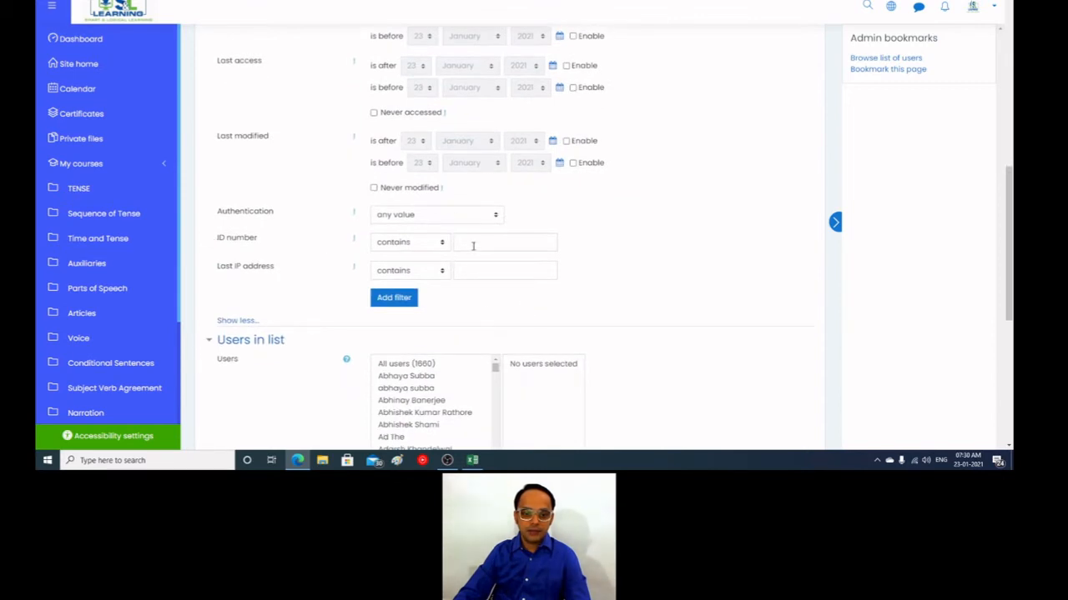
{"action": "left_click", "coordinate": [472, 245]}
{"action": "type", "text": "G"}
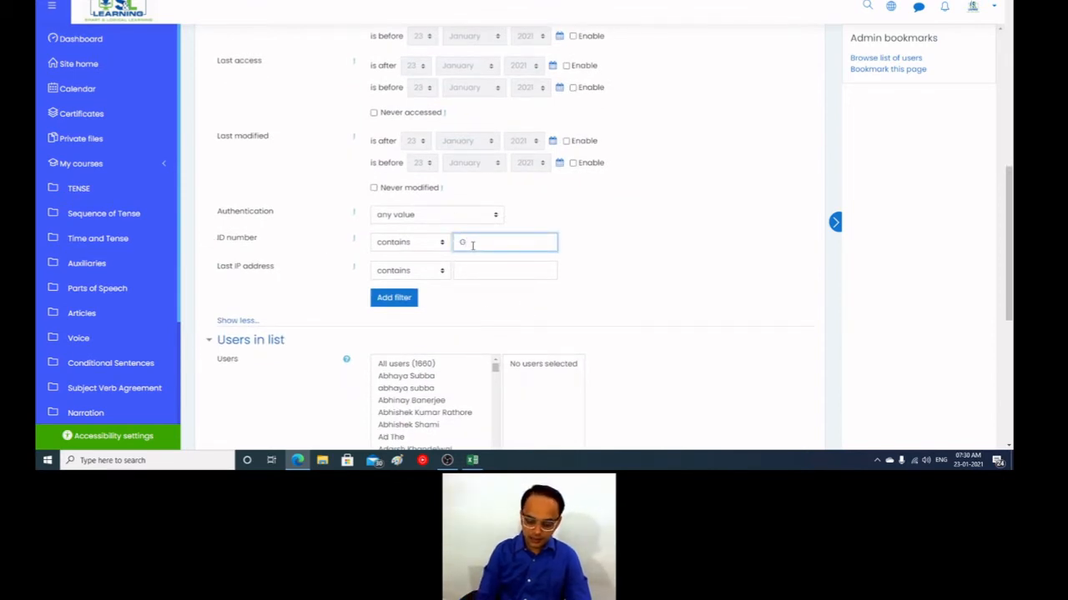
{"action": "type", "text": "roup 2"}
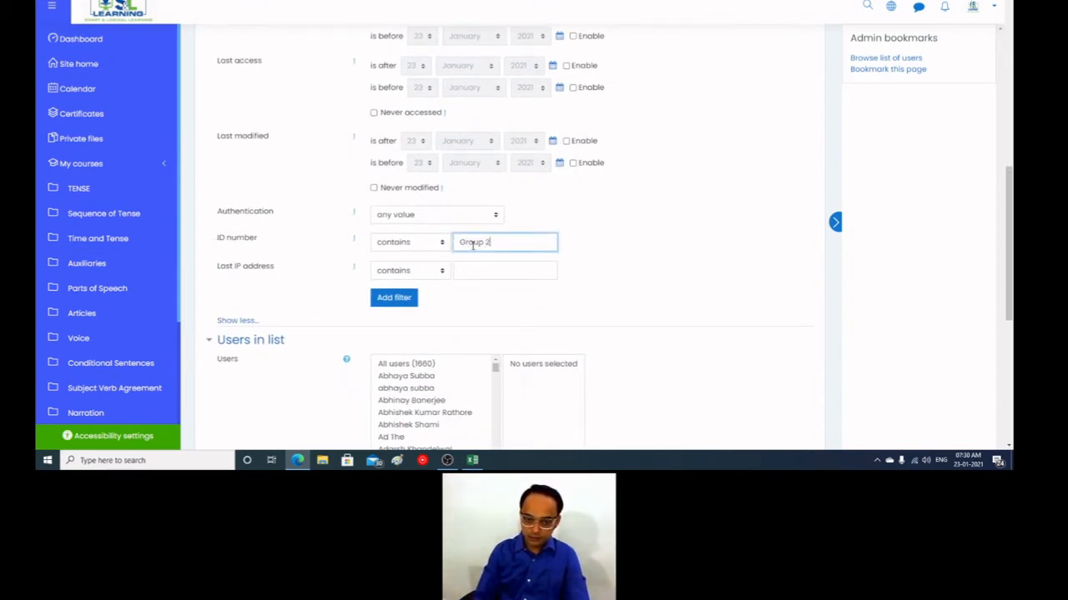
{"action": "key", "text": "Return"}
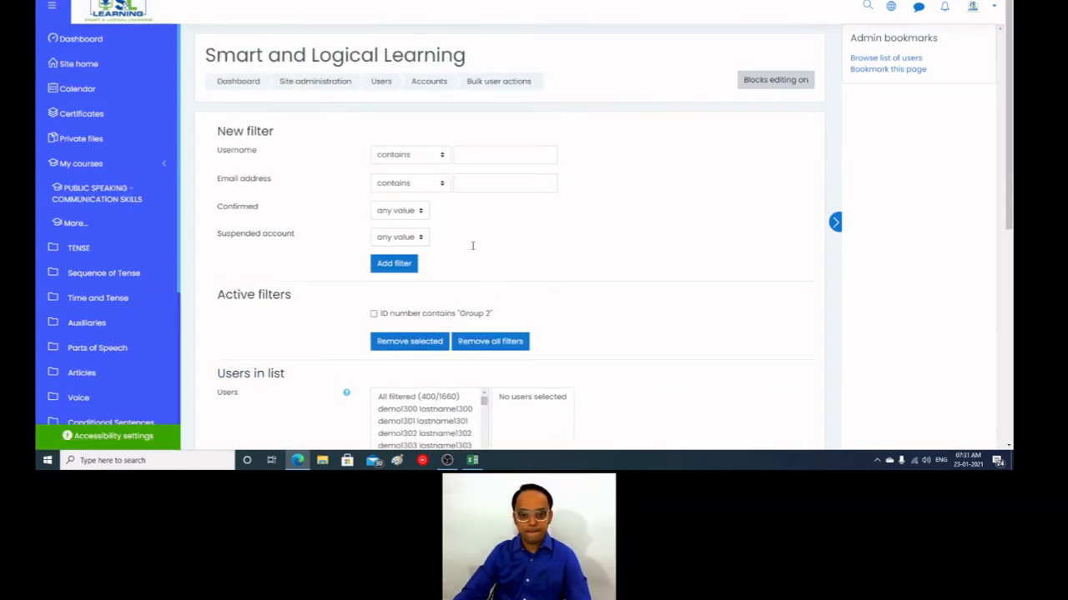
Step: Add all users filtered by the "Group 2" ID number to the selected user list
{"action": "scroll", "coordinate": [467, 242], "scroll_direction": "down", "scroll_amount": 4}
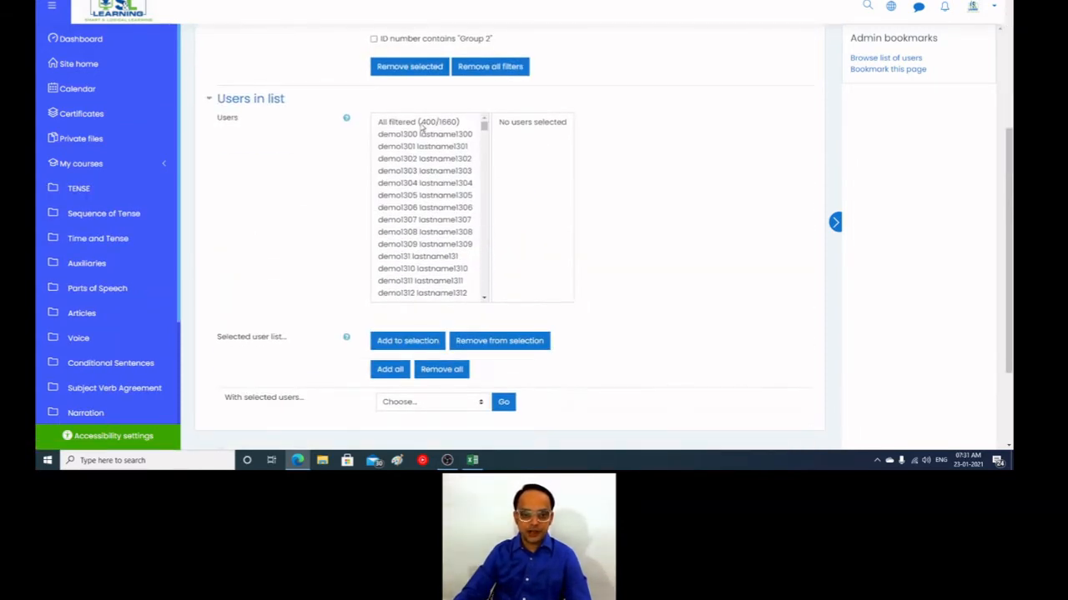
{"action": "left_click", "coordinate": [422, 122]}
{"action": "left_click", "coordinate": [429, 341]}
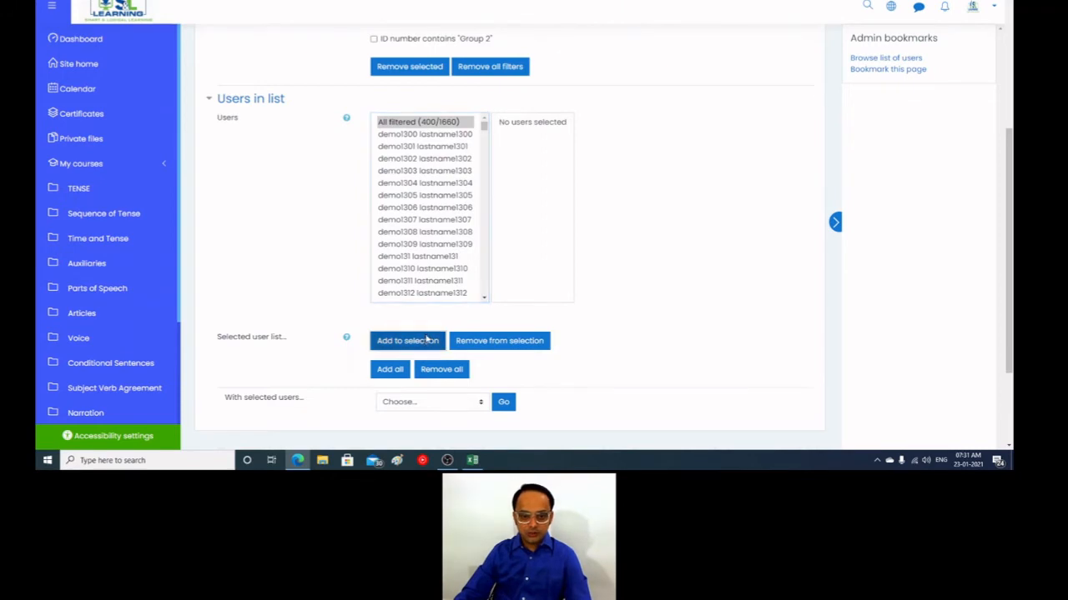
Step: Run the "Add to cohort" action on the selected users
{"action": "scroll", "coordinate": [655, 288], "scroll_direction": "down", "scroll_amount": 5}
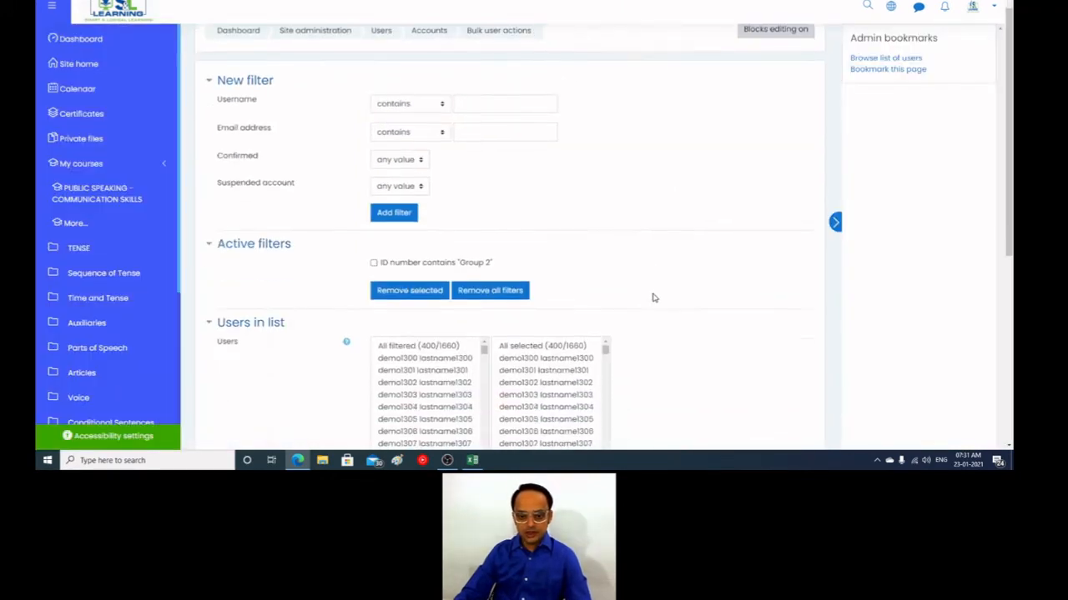
{"action": "left_click", "coordinate": [448, 269]}
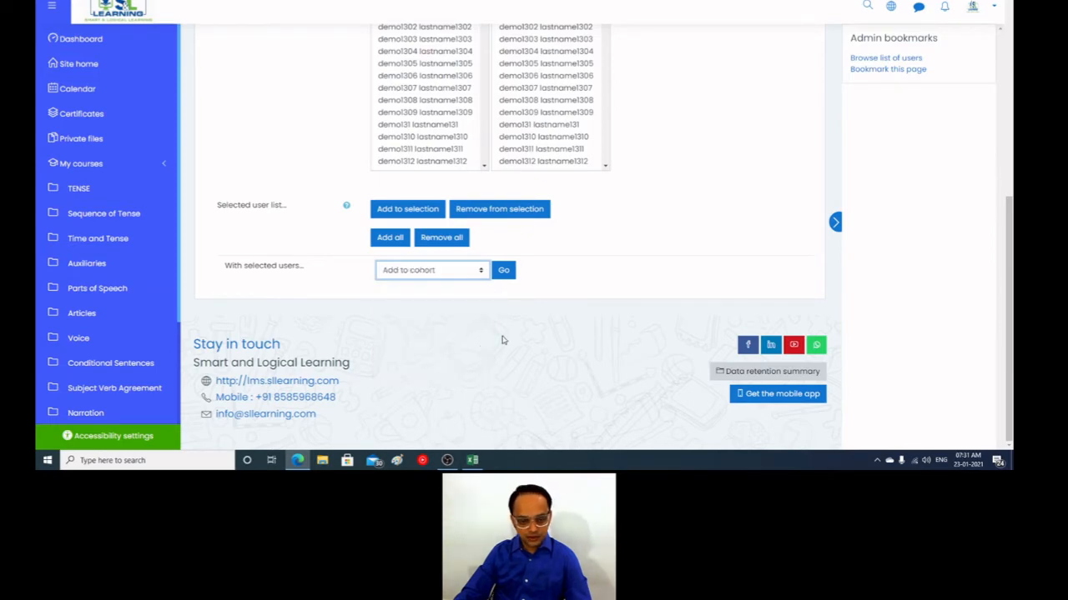
{"action": "left_click", "coordinate": [422, 373]}
{"action": "left_click", "coordinate": [503, 270]}
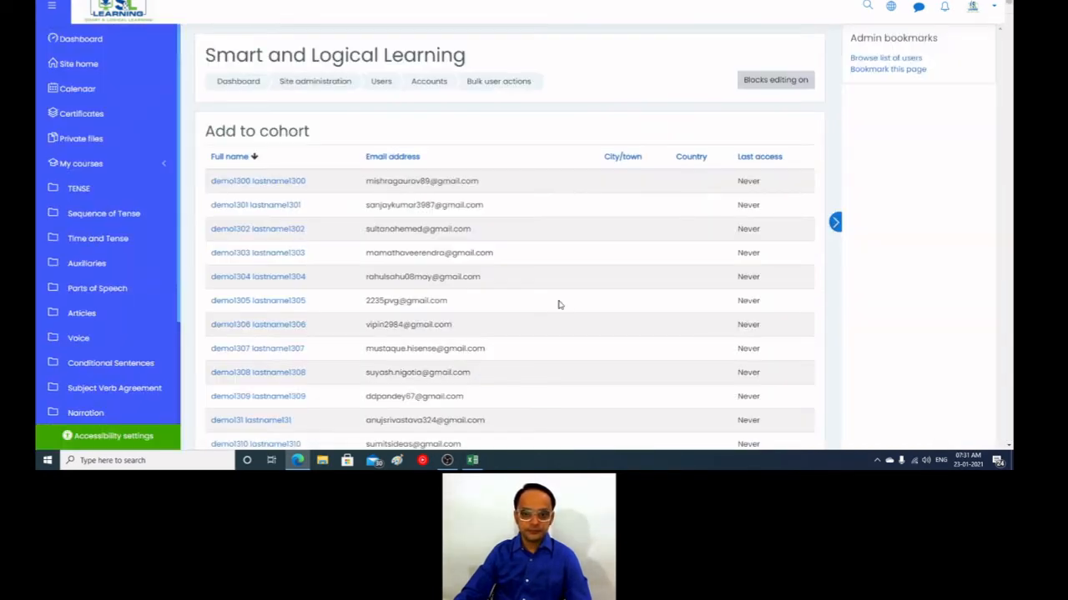
Step: Choose Group 2 as the cohort below the user list and add the users to it
{"action": "scroll", "coordinate": [558, 305], "scroll_direction": "down", "scroll_amount": 5}
{"action": "scroll", "coordinate": [559, 305], "scroll_direction": "down", "scroll_amount": 20}
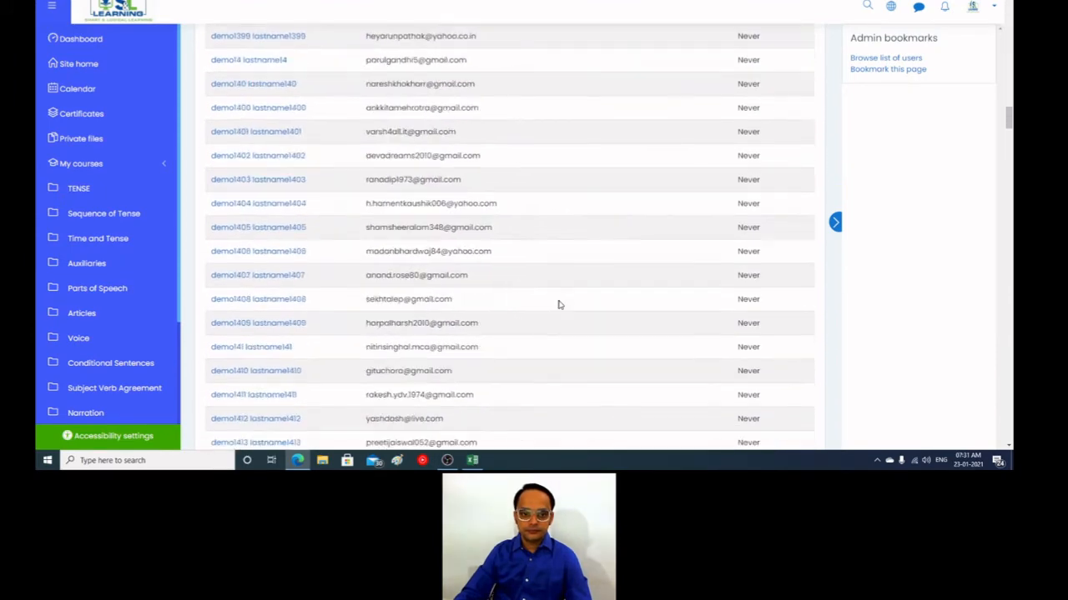
{"action": "scroll", "coordinate": [559, 306], "scroll_direction": "down", "scroll_amount": 20}
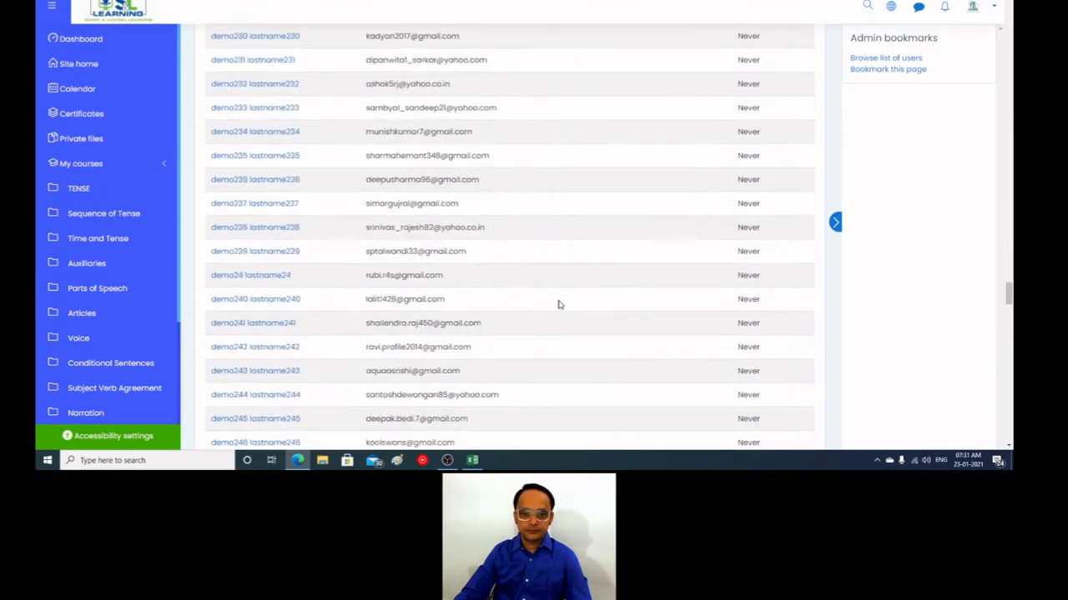
{"action": "scroll", "coordinate": [559, 305], "scroll_direction": "down", "scroll_amount": 20}
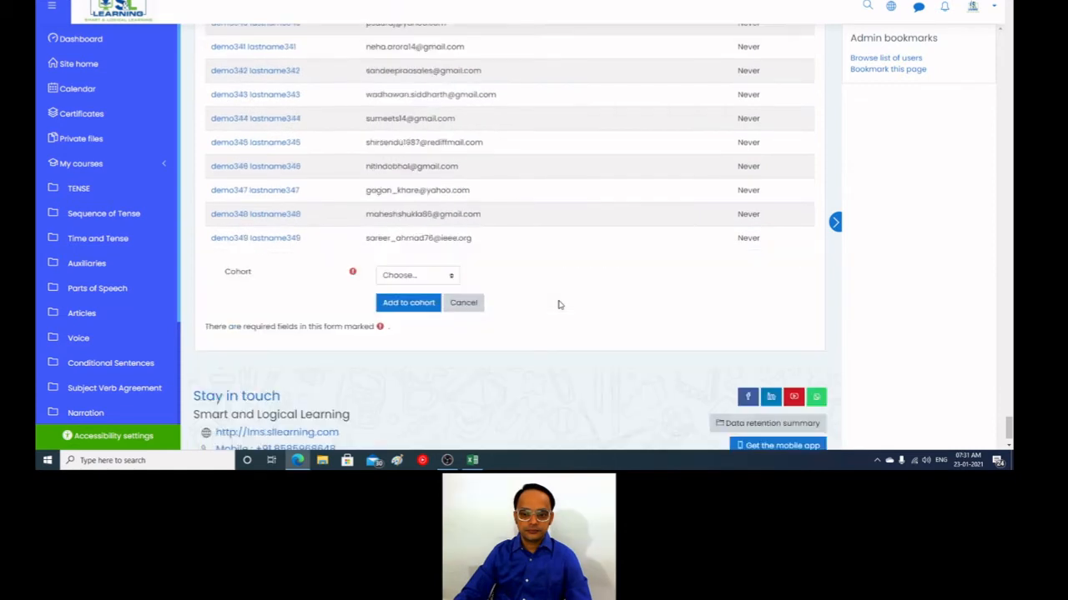
{"action": "left_click", "coordinate": [439, 226]}
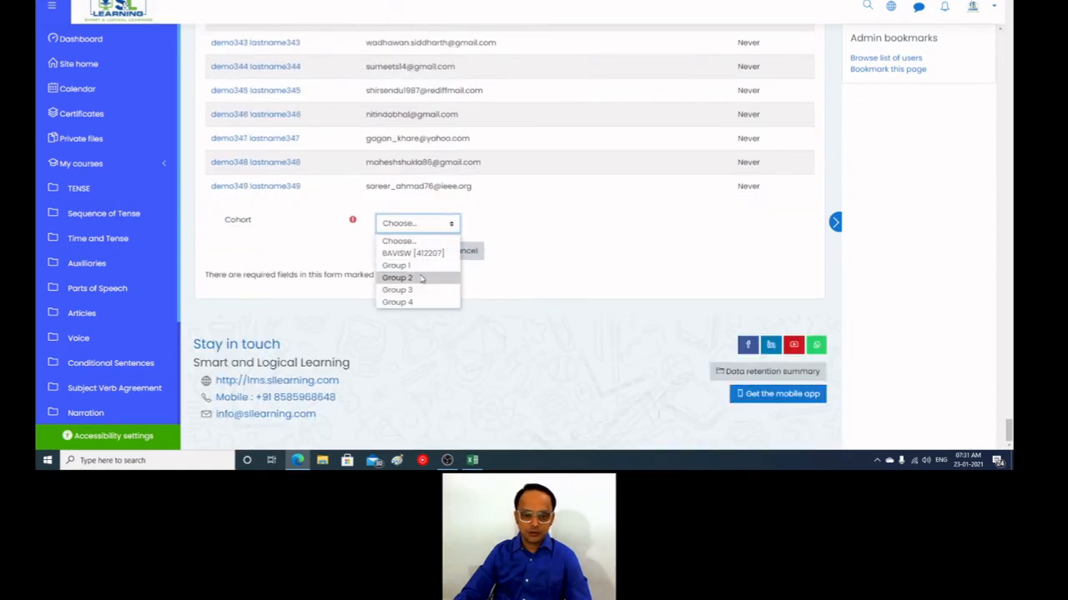
{"action": "left_click", "coordinate": [420, 277]}
{"action": "left_click", "coordinate": [412, 251]}
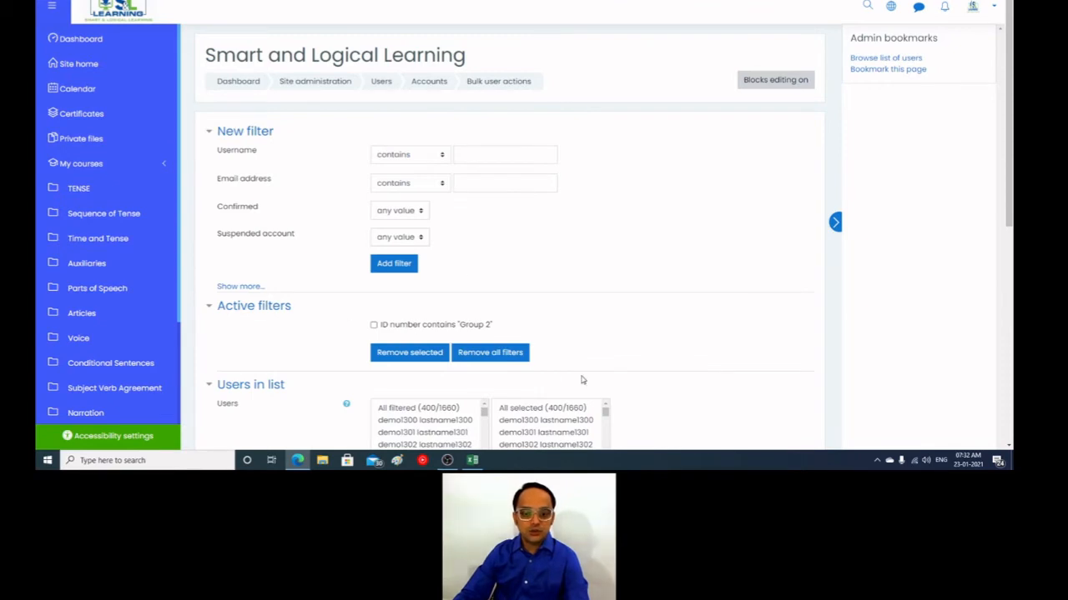
Step: Remove all active filters and expand the additional filter options to review the available user fields
{"action": "left_click", "coordinate": [501, 351]}
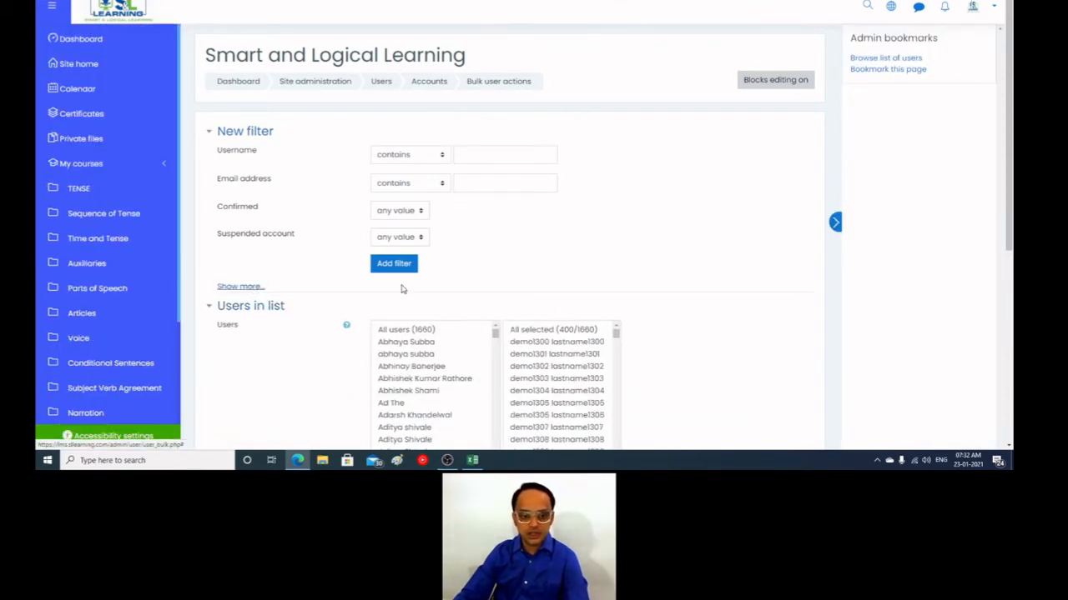
{"action": "scroll", "coordinate": [334, 301], "scroll_direction": "down", "scroll_amount": 3}
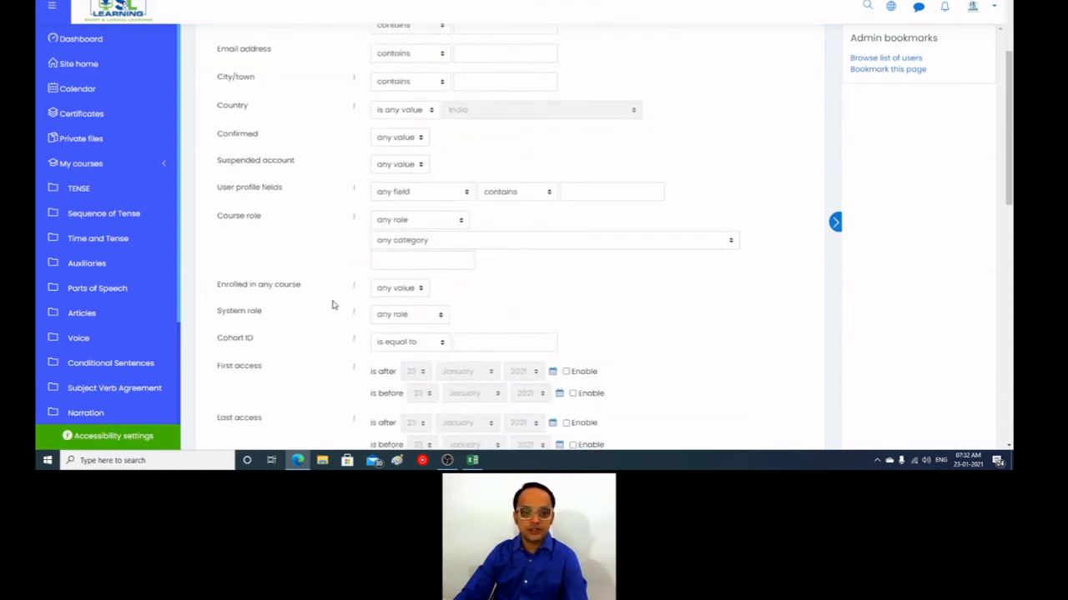
{"action": "scroll", "coordinate": [332, 305], "scroll_direction": "up", "scroll_amount": 2}
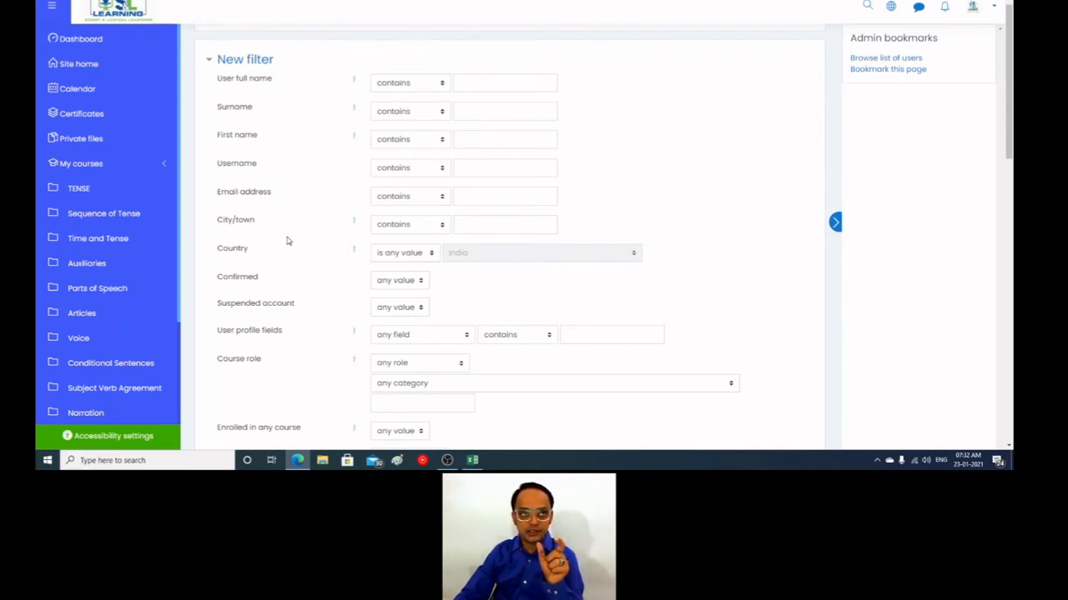
Step: Switch to Excel, create a new blank workbook, and enter 4578, 2579, 5469 and 25487 in cells A1 to A4
{"action": "left_click", "coordinate": [472, 460]}
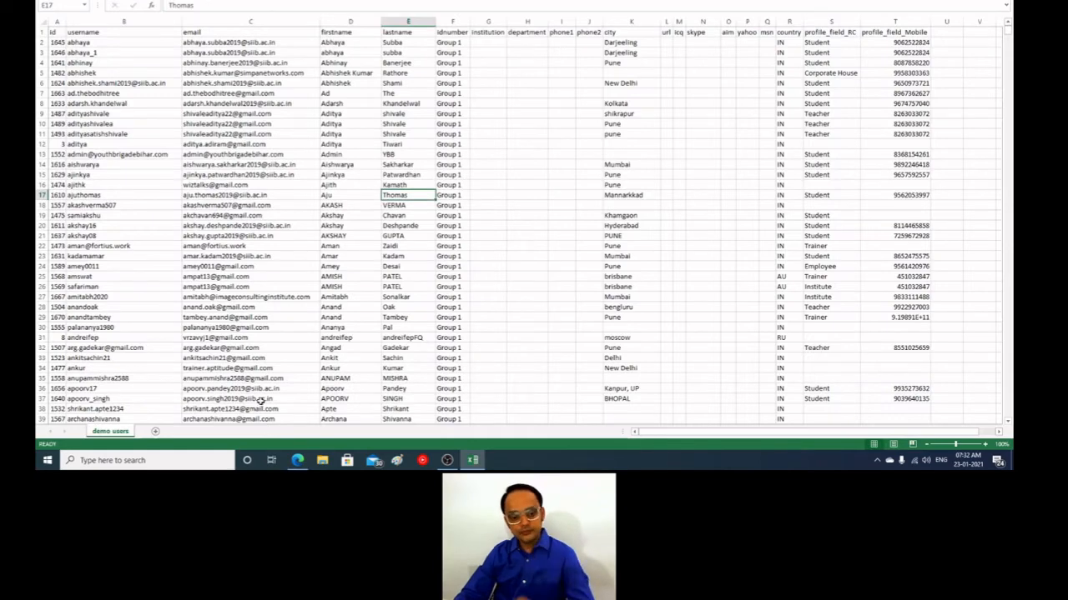
{"action": "key", "text": "ctrl+n"}
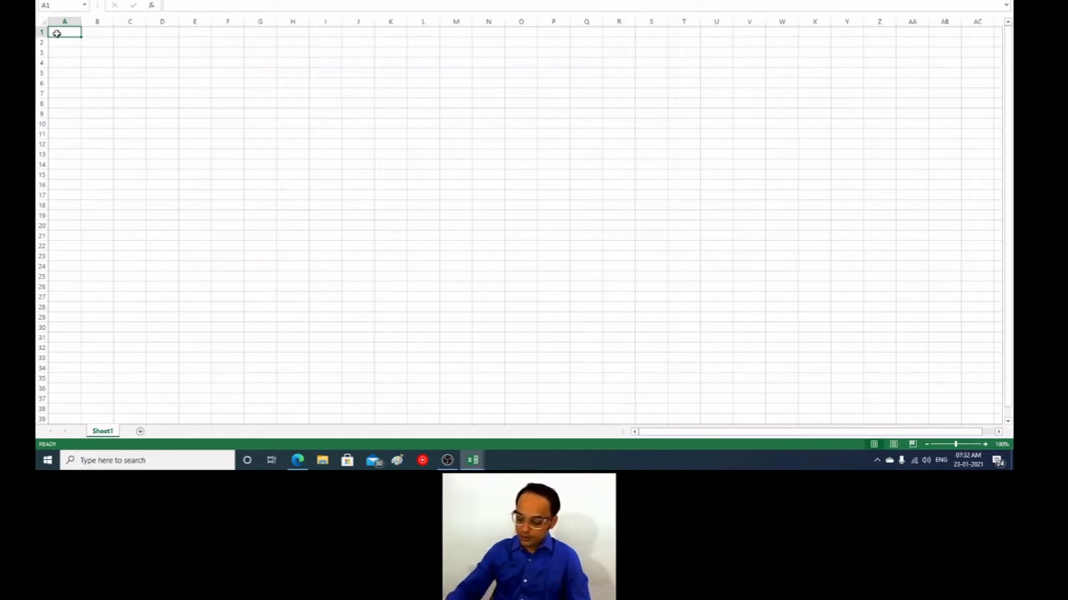
{"action": "type", "text": "4578"}
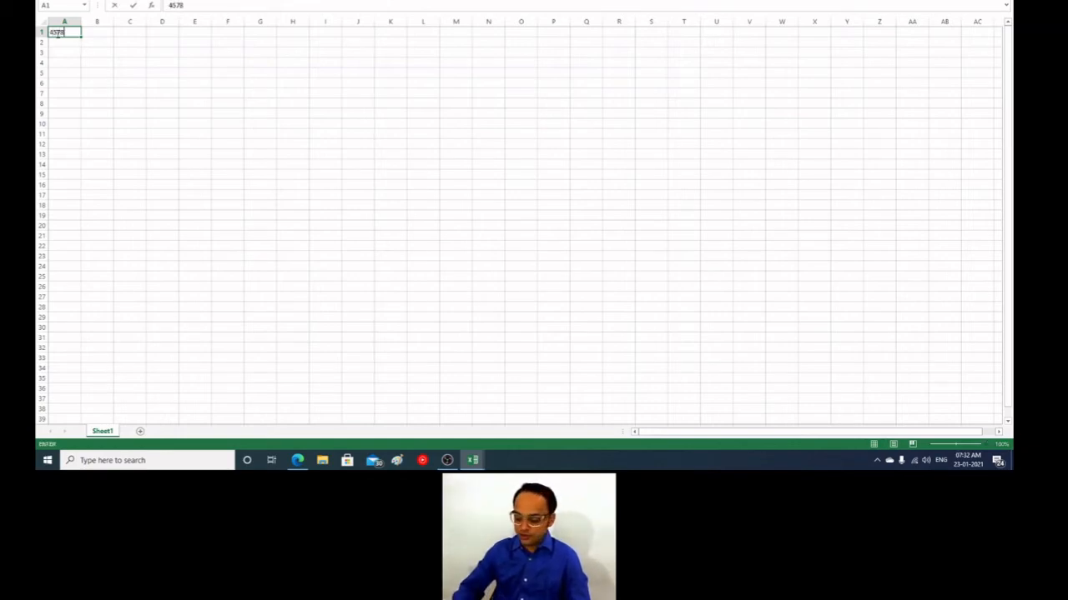
{"action": "key", "text": "Return"}
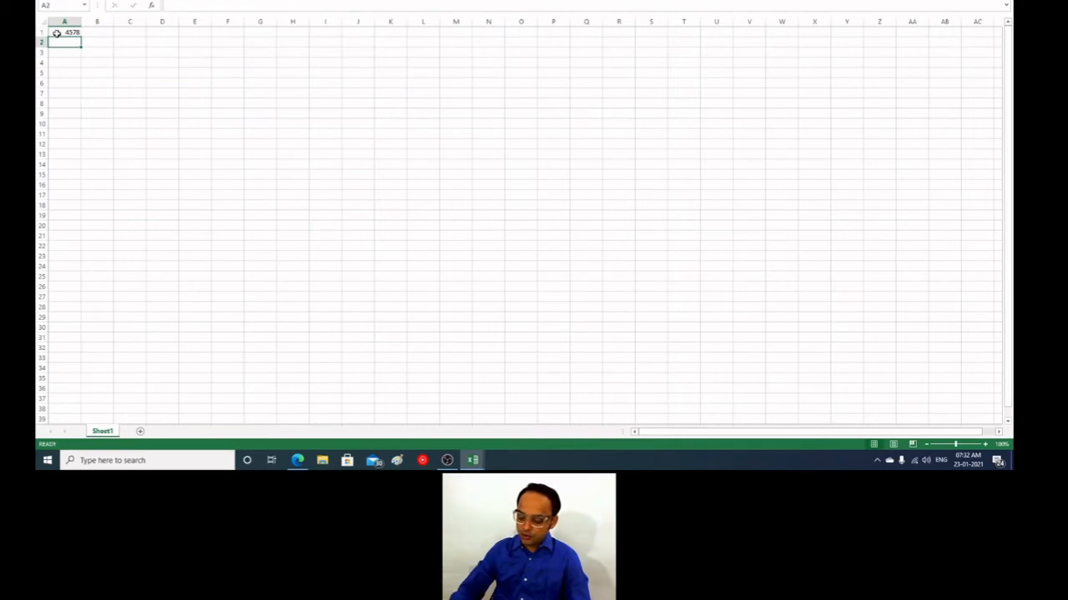
{"action": "type", "text": "2579"}
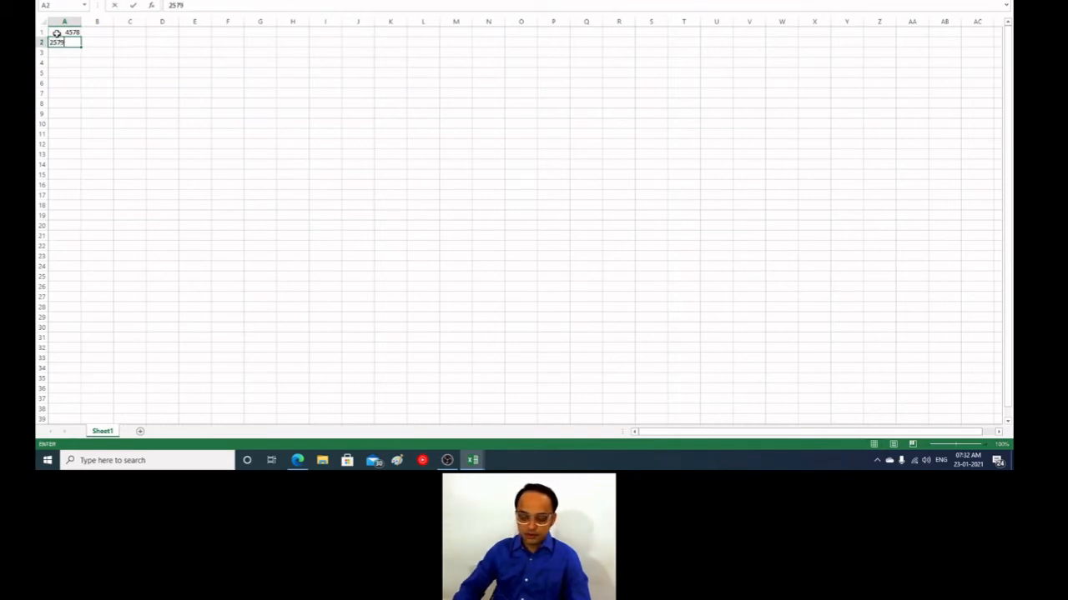
{"action": "key", "text": "Return"}
{"action": "type", "text": "5469"}
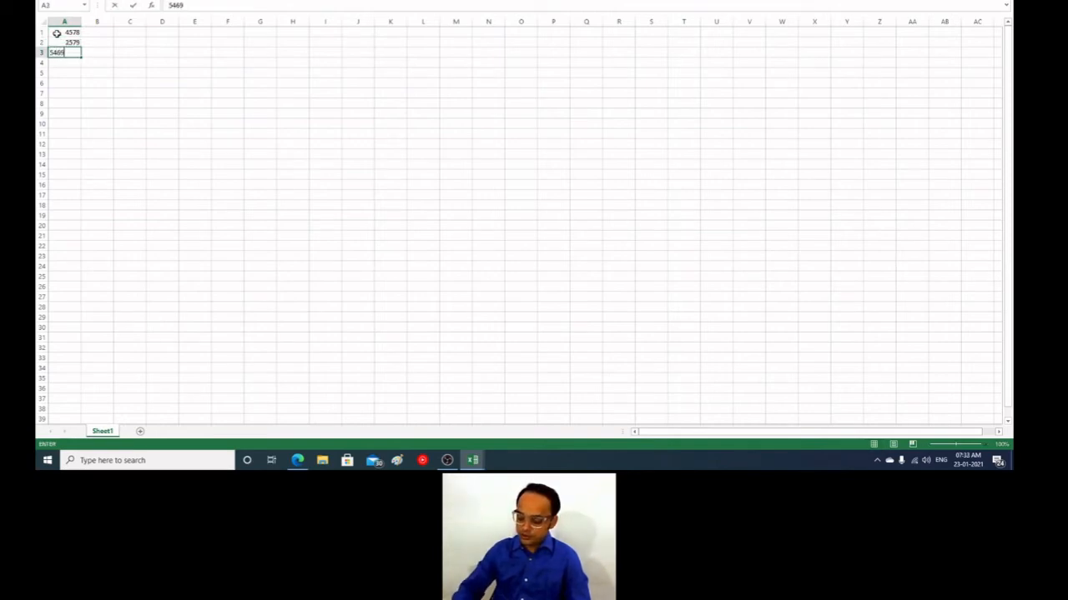
{"action": "key", "text": "Return"}
{"action": "type", "text": "25487"}
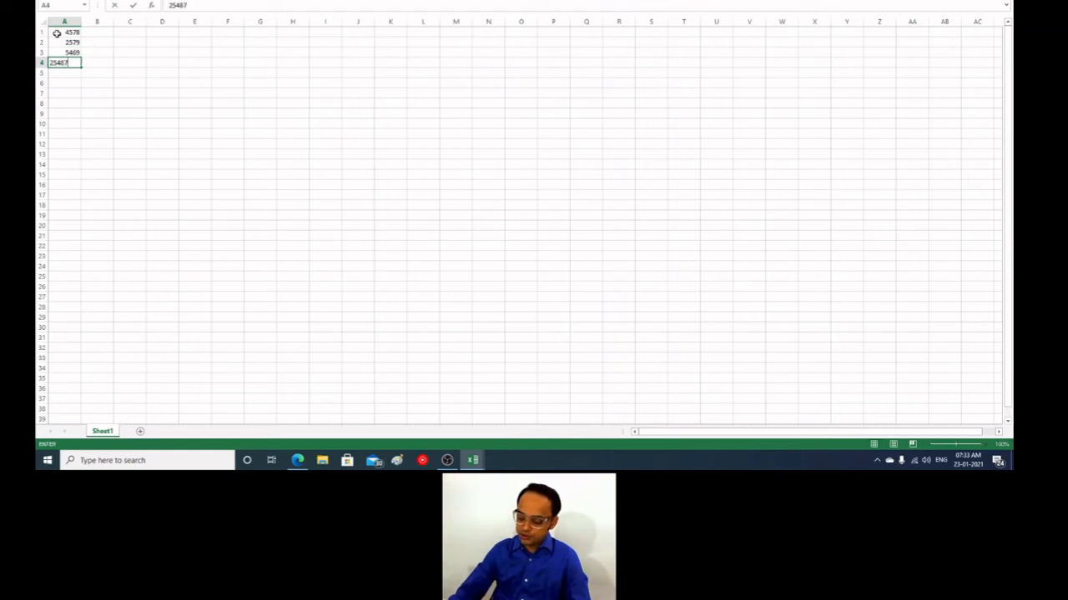
{"action": "key", "text": "Return"}
Step: Correct the number in cell A4 to 2548
{"action": "key", "text": "Up"}
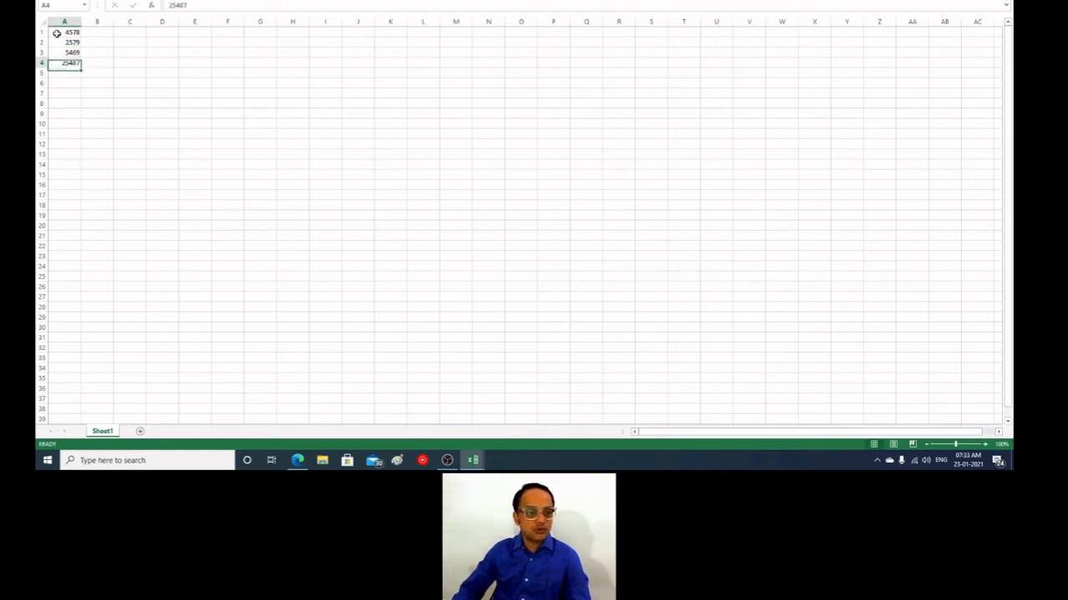
{"action": "left_click", "coordinate": [193, 5]}
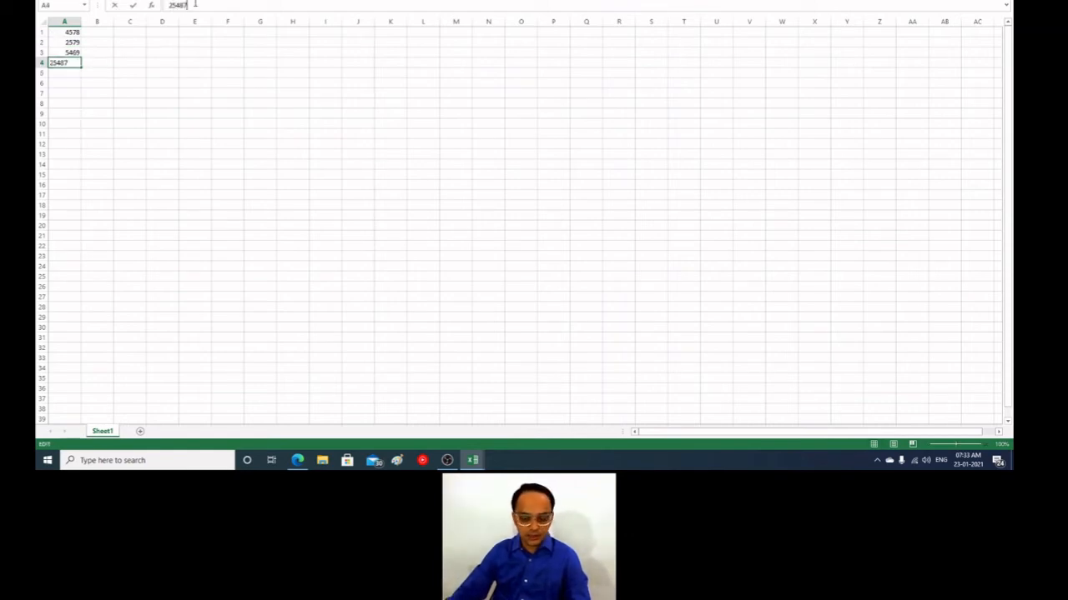
{"action": "key", "text": "BackSpace"}
{"action": "key", "text": "Return"}
{"action": "left_click", "coordinate": [248, 206]}
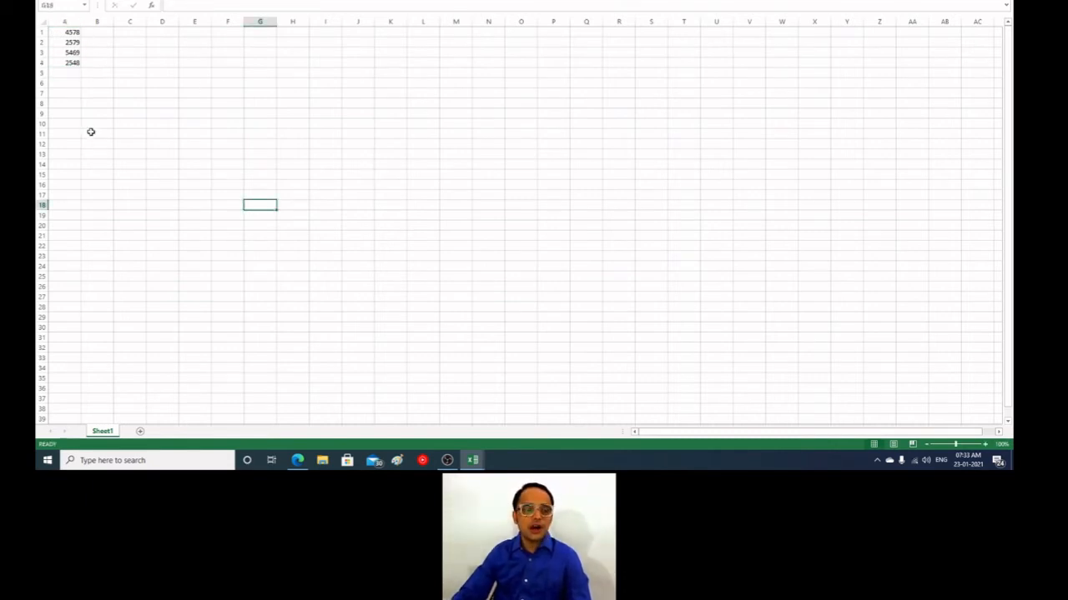
Step: Enter "wakhad" in cell B1 beside the first number
{"action": "left_click", "coordinate": [101, 30]}
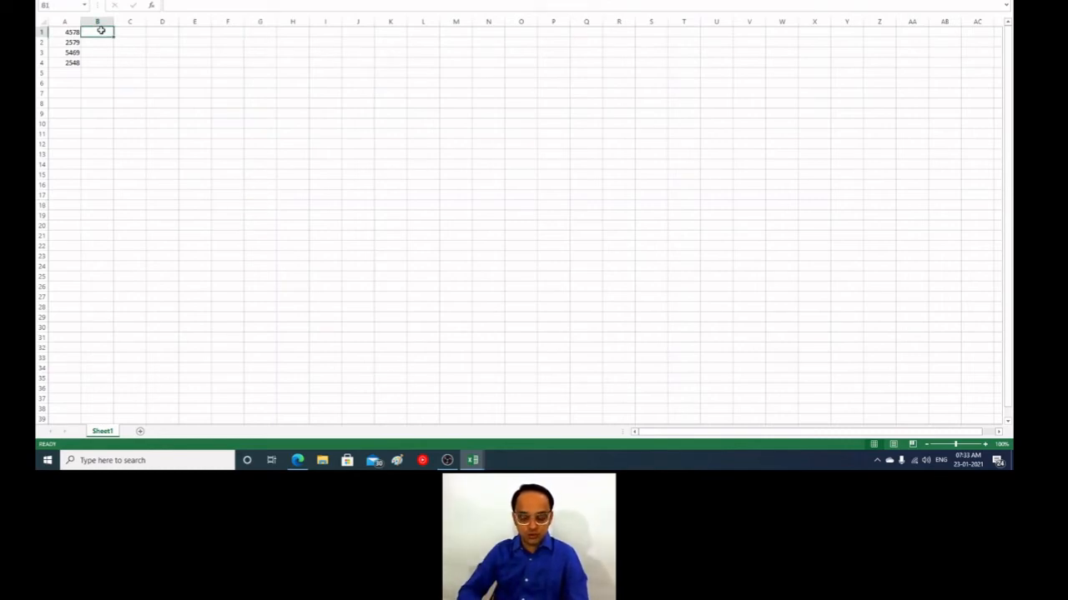
{"action": "type", "text": "wakhad"}
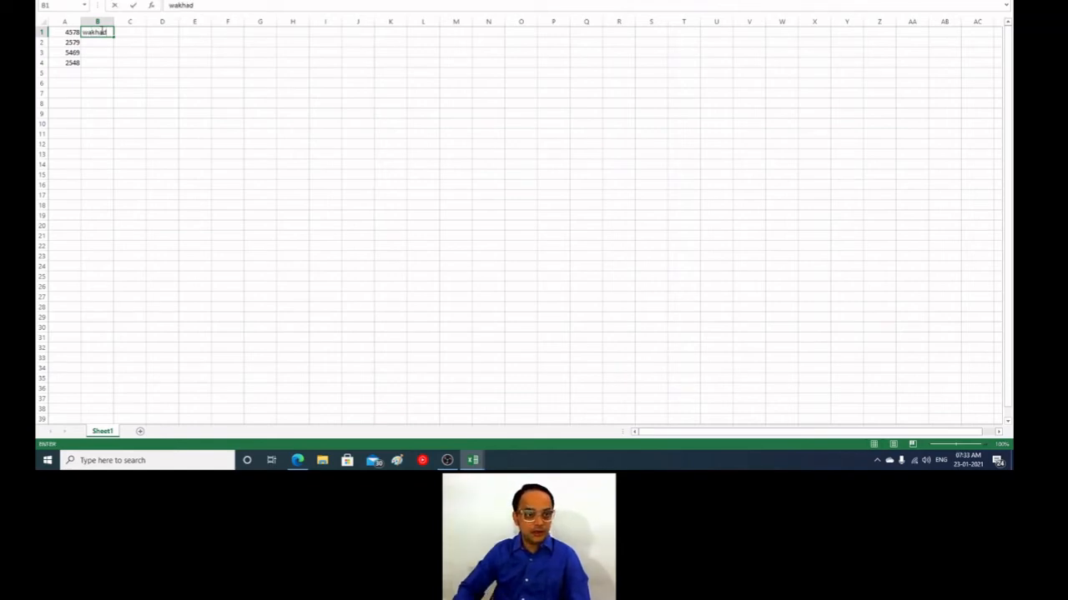
{"action": "key", "text": "Return"}
{"action": "key", "text": "Return"}
{"action": "key", "text": "Return"}
{"action": "key", "text": "Return"}
Step: Continue the column A numbers with 21245, 4512, 6523, 6589, 9856, 7854 and 4587 in cells A5 to A11
{"action": "key", "text": "Left"}
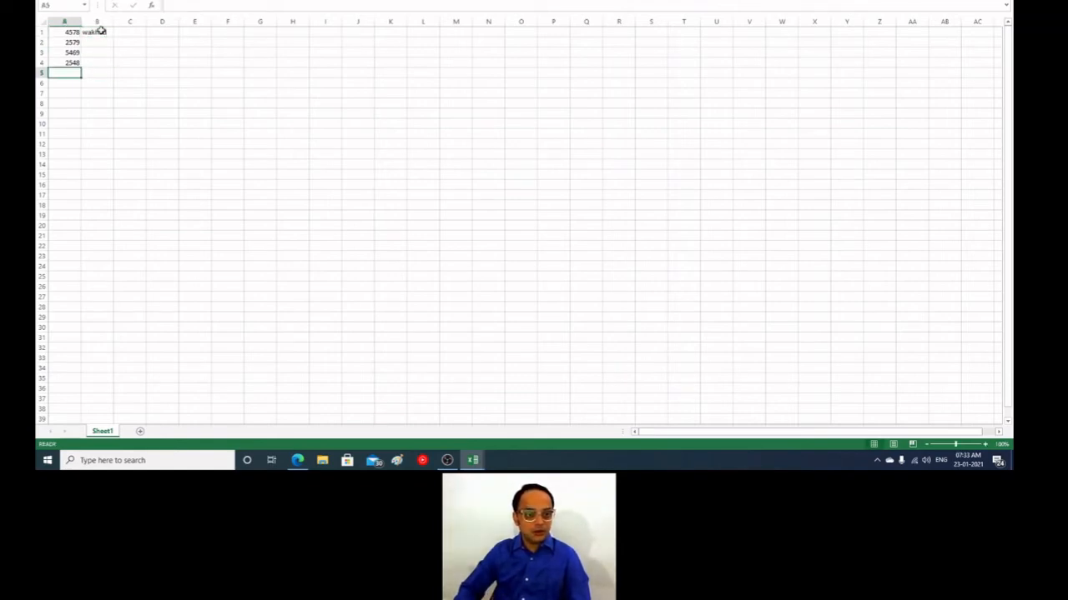
{"action": "type", "text": "21245"}
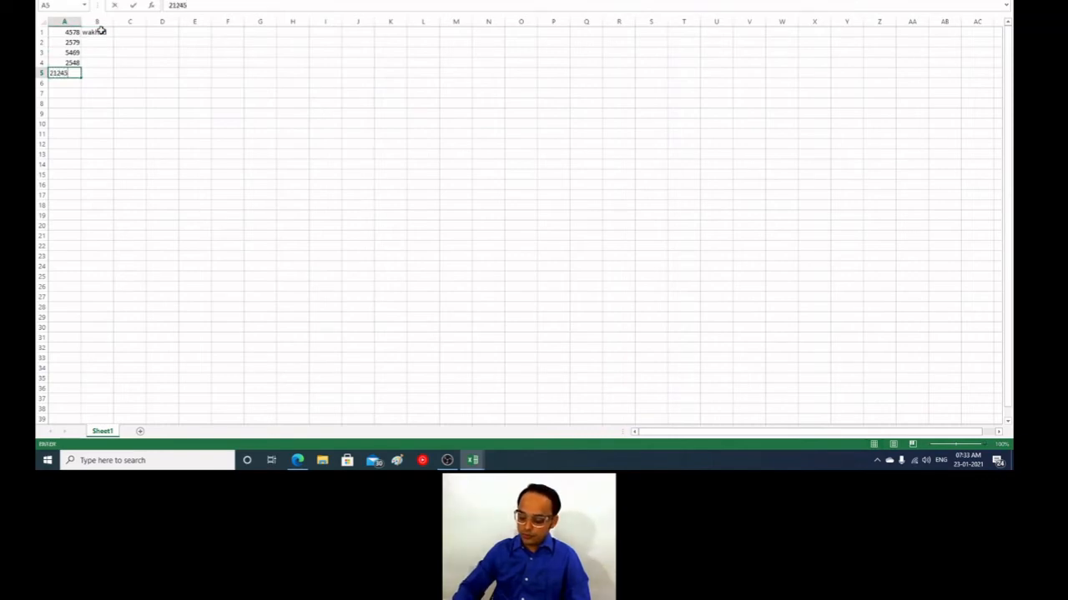
{"action": "key", "text": "Return"}
{"action": "type", "text": "4512"}
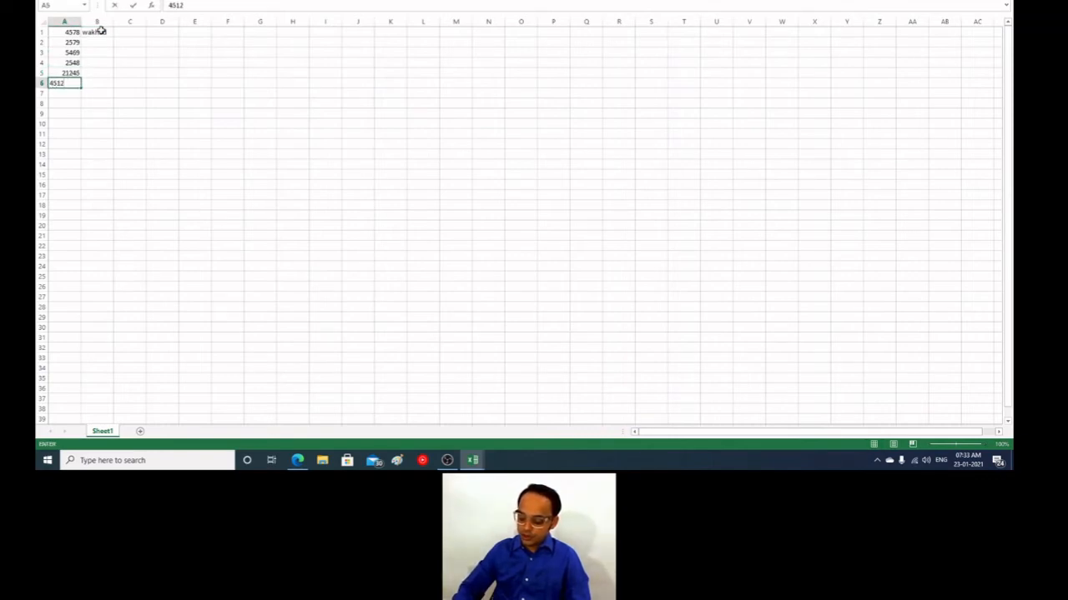
{"action": "key", "text": "Return"}
{"action": "type", "text": "6523"}
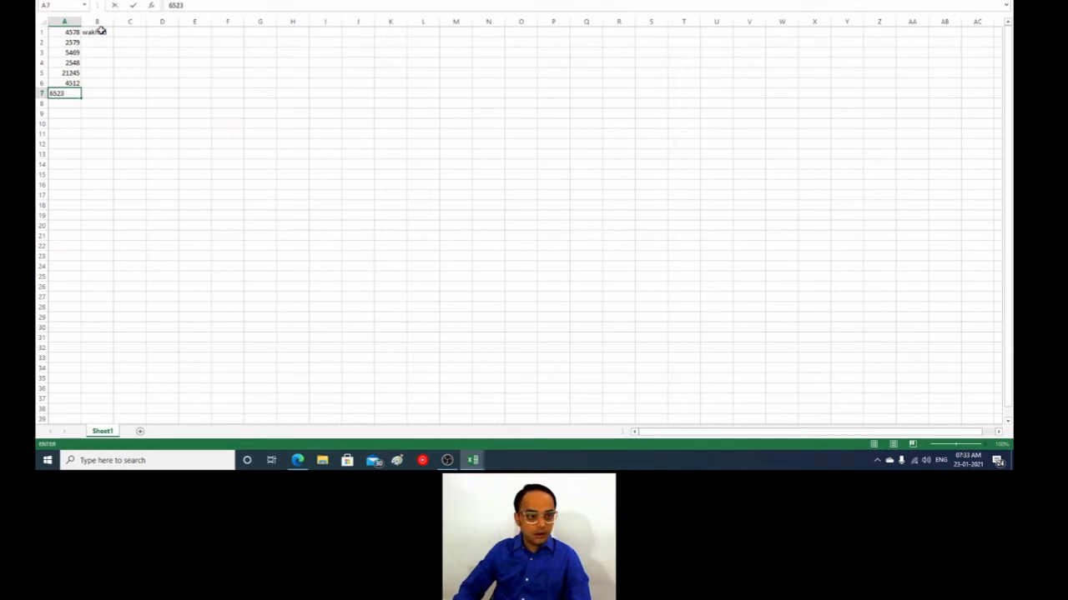
{"action": "key", "text": "Return"}
{"action": "type", "text": "6589"}
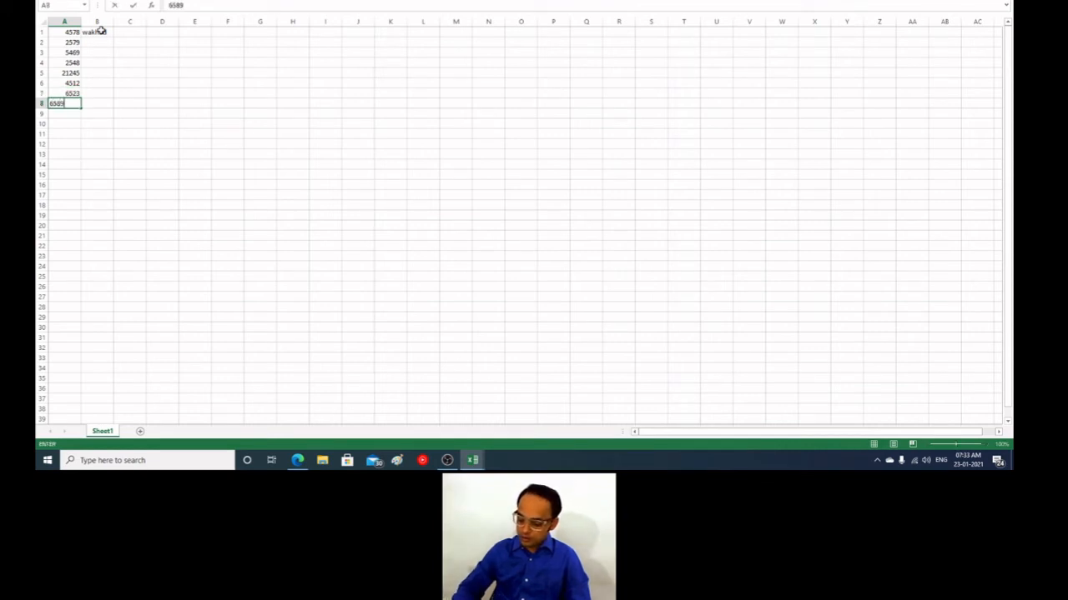
{"action": "key", "text": "Return"}
{"action": "type", "text": "5856"}
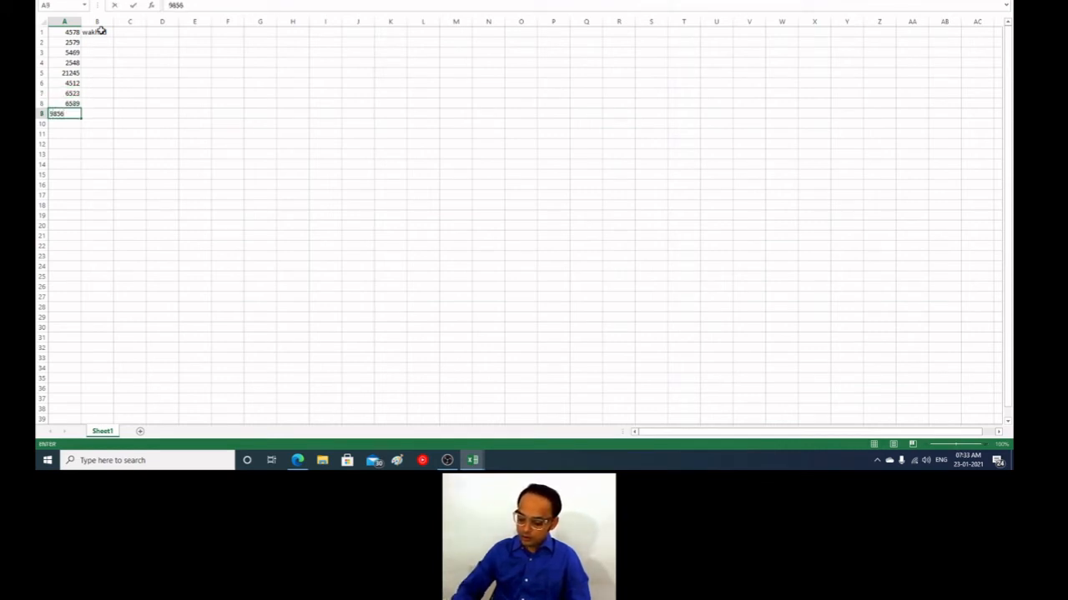
{"action": "key", "text": "Return"}
{"action": "type", "text": "7854"}
{"action": "key", "text": "Return"}
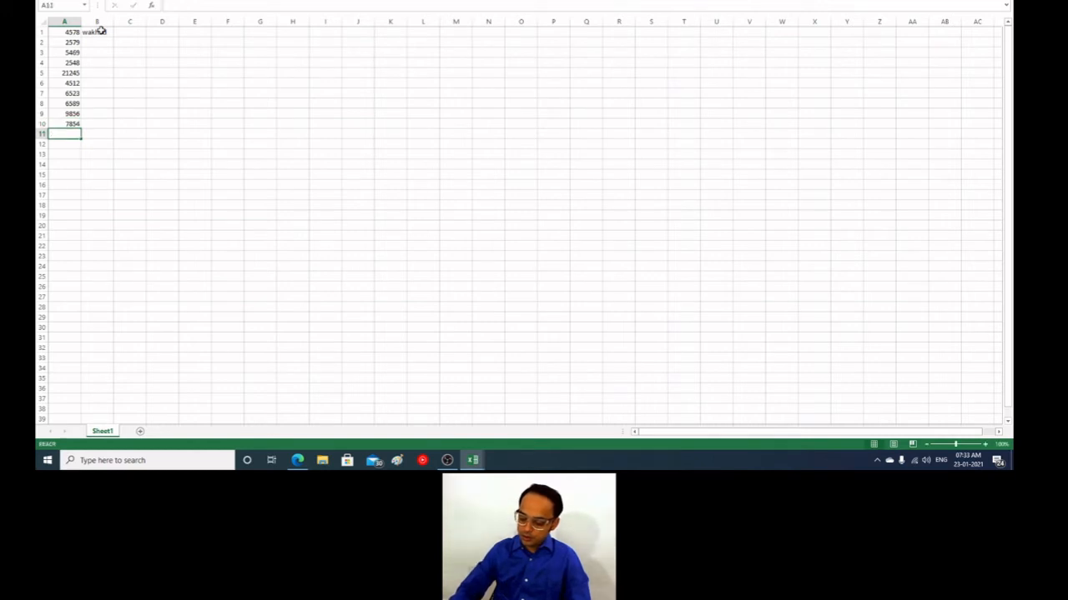
{"action": "type", "text": "458"}
{"action": "key", "text": "Return"}
Step: Correct the number in cell A5 to 2124, and select the empty cell beside it
{"action": "key", "text": "Up"}
{"action": "key", "text": "Up"}
{"action": "key", "text": "Up"}
{"action": "key", "text": "Up"}
{"action": "key", "text": "Up"}
{"action": "key", "text": "Up"}
{"action": "key", "text": "Up"}
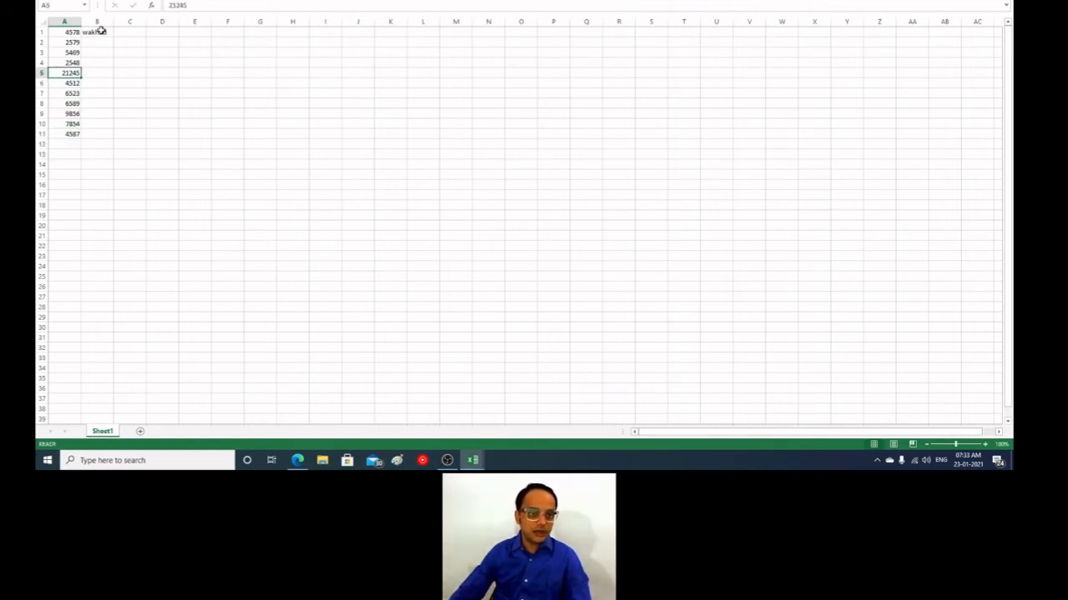
{"action": "left_click", "coordinate": [194, 5]}
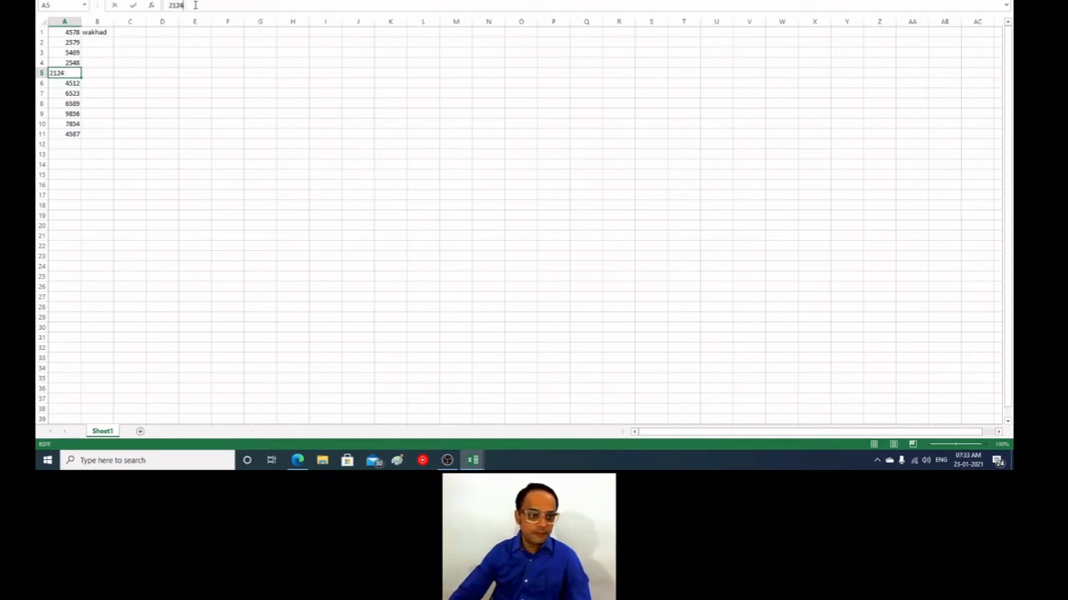
{"action": "left_click", "coordinate": [40, 297]}
{"action": "left_click", "coordinate": [108, 73]}
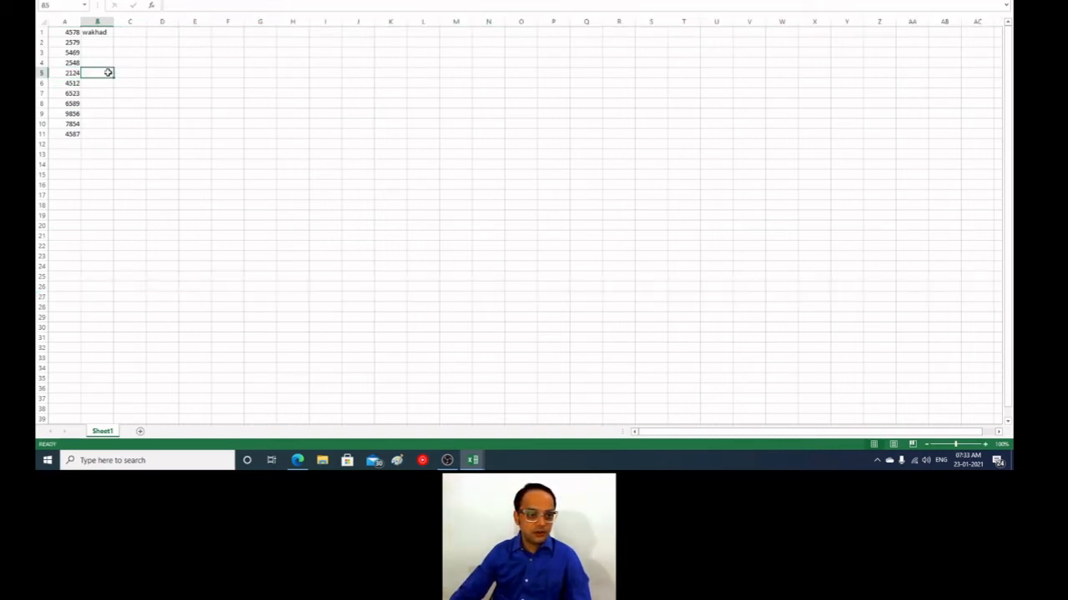
Step: Enter "wagholi" in cell B5 and "hinjewadi" in cell B8
{"action": "type", "text": "wagholi"}
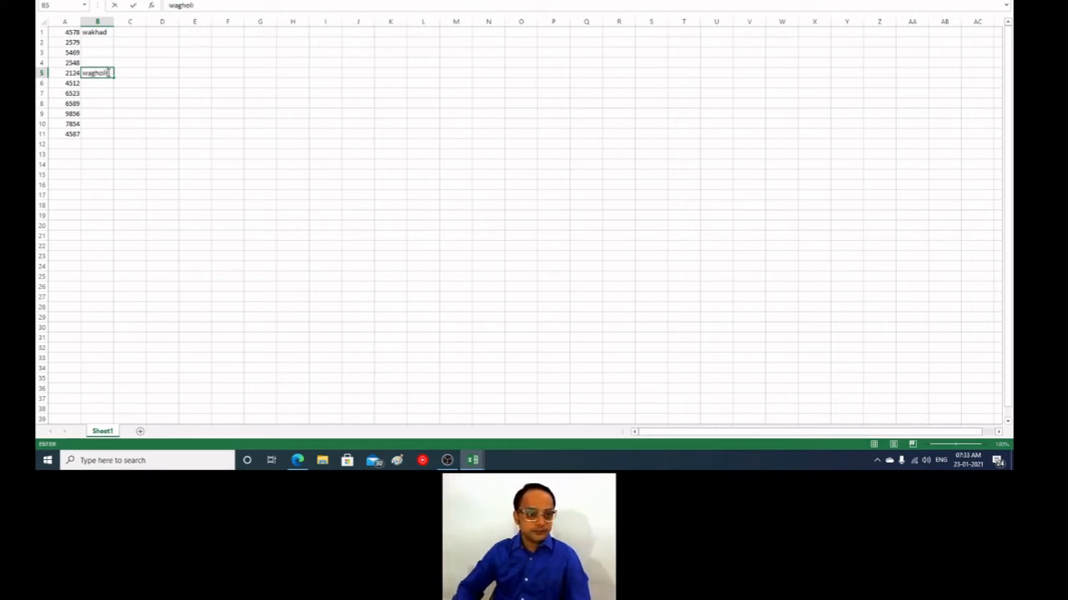
{"action": "key", "text": "Return"}
{"action": "key", "text": "Return"}
{"action": "key", "text": "Return"}
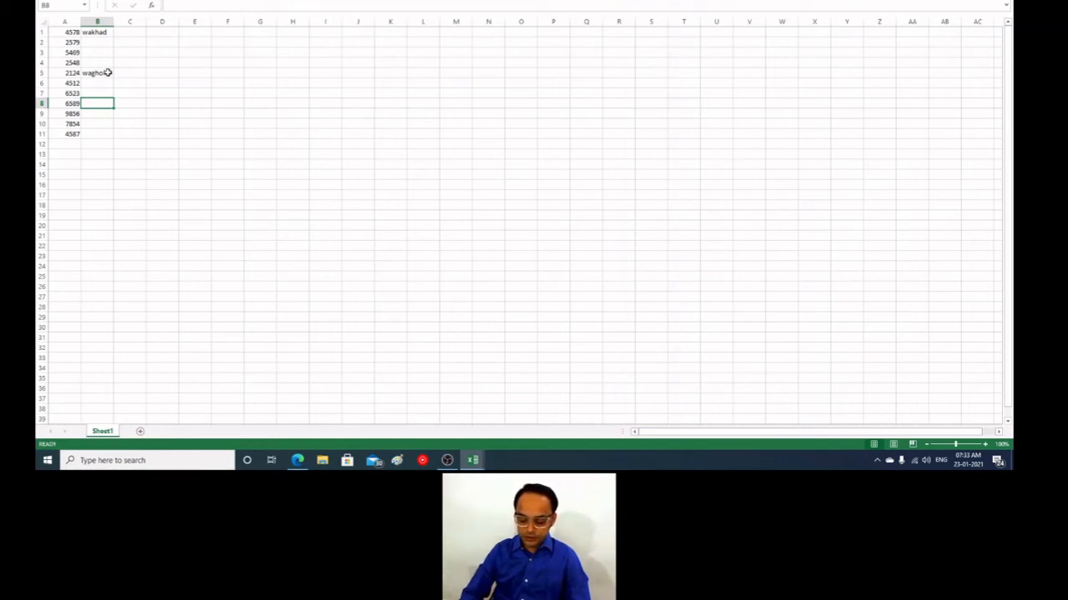
{"action": "type", "text": "hinjewadi"}
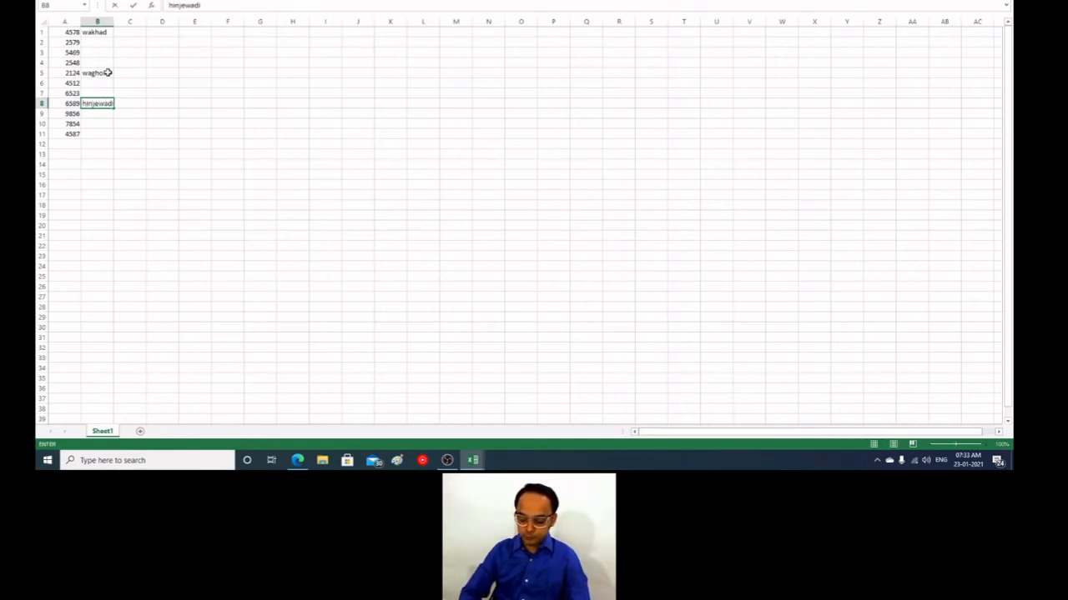
{"action": "key", "text": "Return"}
Step: Copy "wakhad" from cell B1 into cells B2 to B4
{"action": "key", "text": "Up"}
{"action": "key", "text": "Up"}
{"action": "key", "text": "Up"}
{"action": "key", "text": "Up"}
{"action": "key", "text": "Up"}
{"action": "key", "text": "Up"}
{"action": "key", "text": "Up"}
{"action": "key", "text": "Up"}
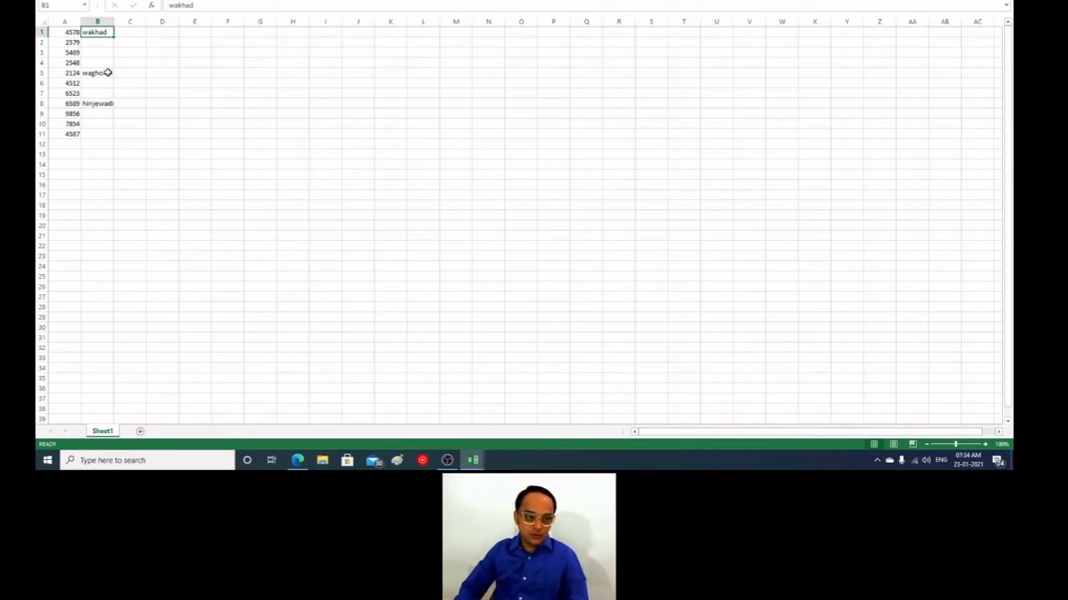
{"action": "key", "text": "ctrl+c"}
{"action": "key", "text": "Down"}
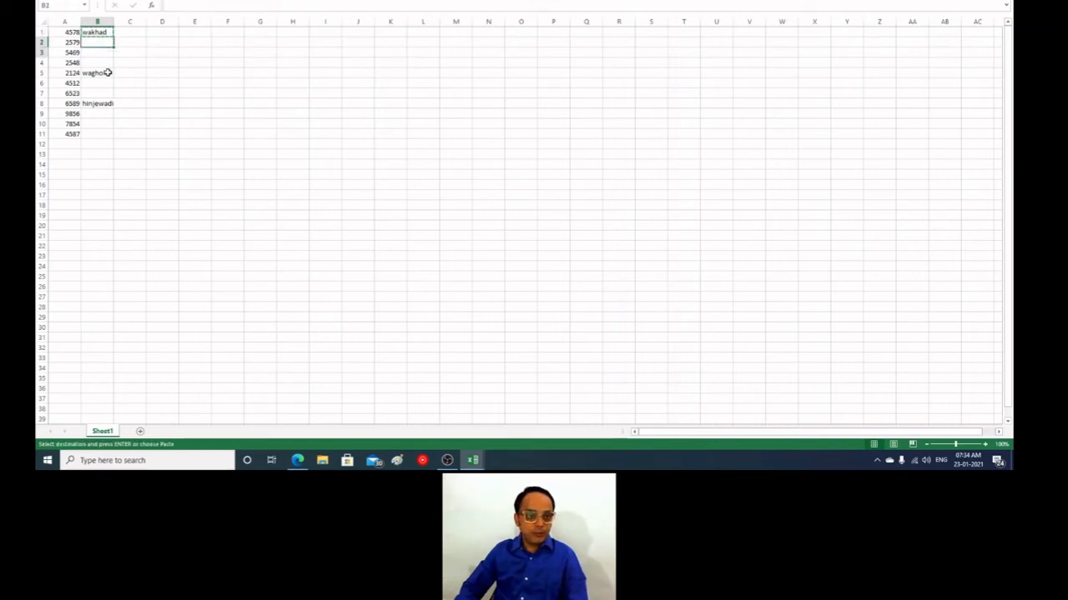
{"action": "key", "text": "shift+Down"}
{"action": "key", "text": "shift+Down"}
{"action": "key", "text": "shift+Down"}
{"action": "key", "text": "shift+Up"}
{"action": "key", "text": "ctrl+v"}
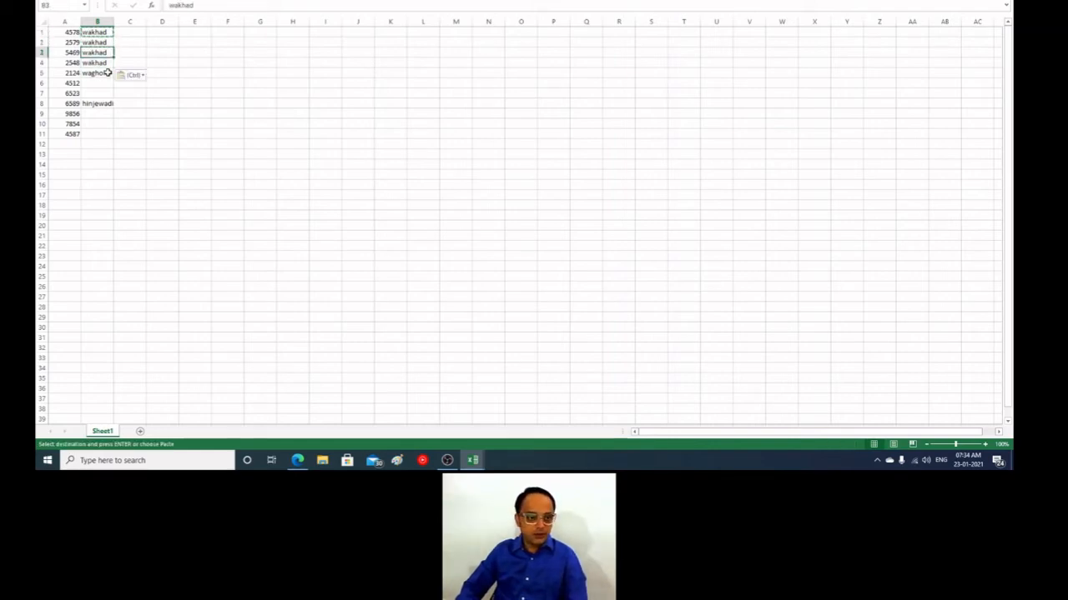
Step: Copy "wagholi" from cell B5 into cells B6 and B7
{"action": "left_click", "coordinate": [108, 73]}
{"action": "key", "text": "ctrl+c"}
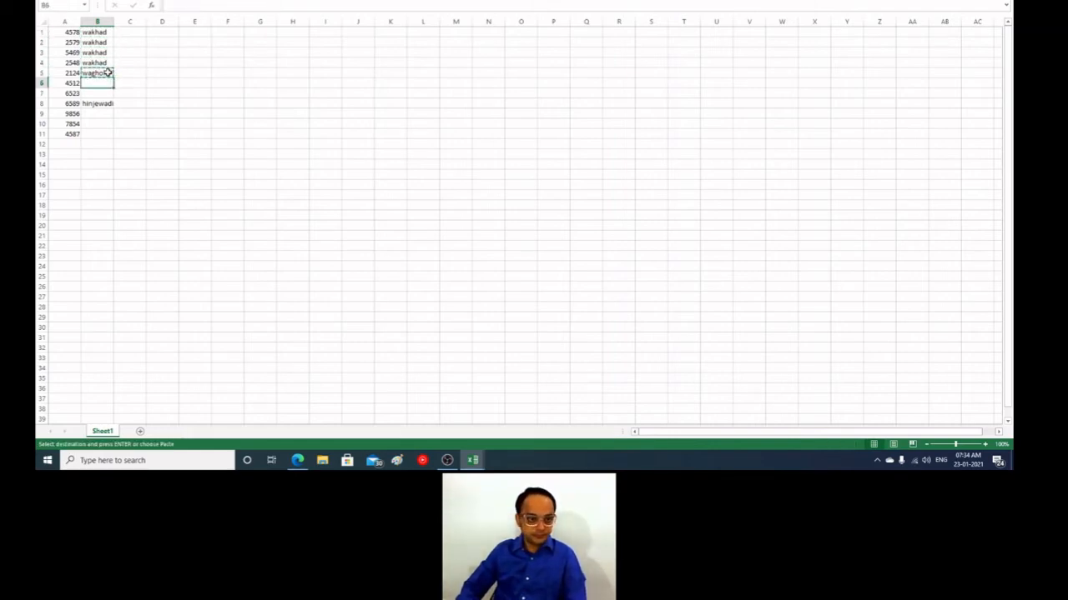
{"action": "key", "text": "Down"}
{"action": "key", "text": "shift+Down"}
{"action": "key", "text": "ctrl+v"}
Step: Copy "hinjewadi" from cell B8 into cells B9 to B11
{"action": "key", "text": "Down"}
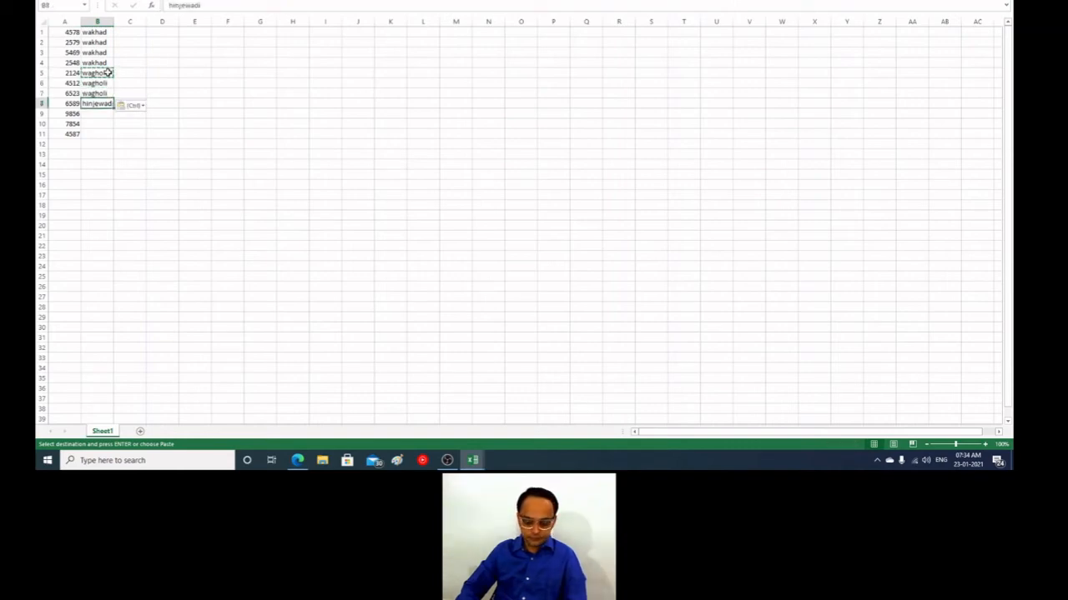
{"action": "key", "text": "ctrl+c"}
{"action": "key", "text": "Down"}
{"action": "key", "text": "shift+Down"}
{"action": "key", "text": "shift+Down"}
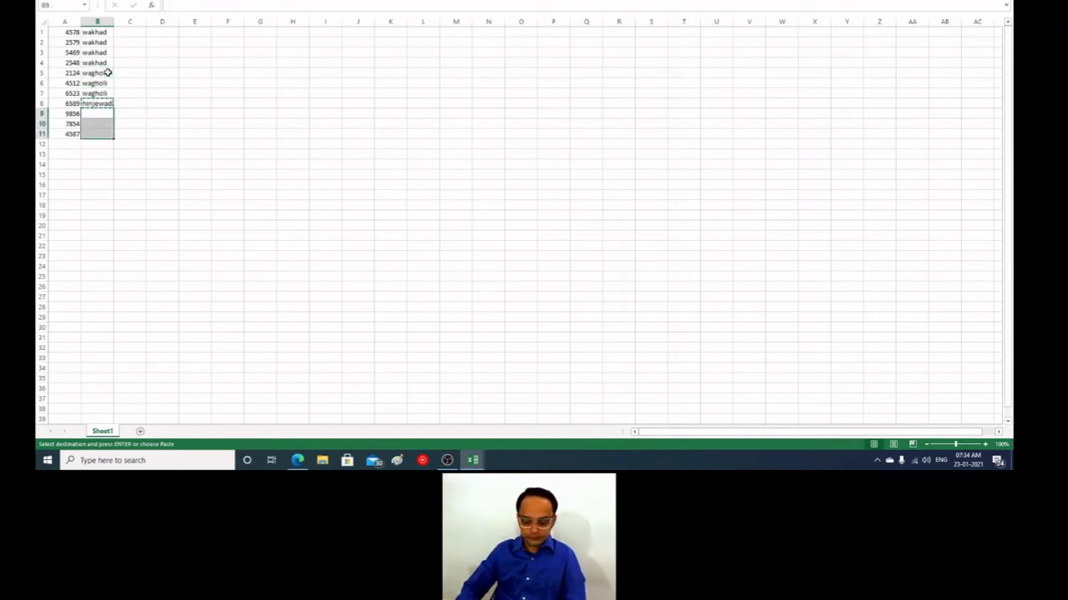
{"action": "key", "text": "ctrl+v"}
Step: Enter the formula =CONCATENATE(A1,B1) in cell C1 to join the number with the place name
{"action": "key", "text": "Up"}
{"action": "key", "text": "Up"}
{"action": "key", "text": "Up"}
{"action": "key", "text": "Up"}
{"action": "key", "text": "Up"}
{"action": "key", "text": "Up"}
{"action": "key", "text": "Up"}
{"action": "key", "text": "Up"}
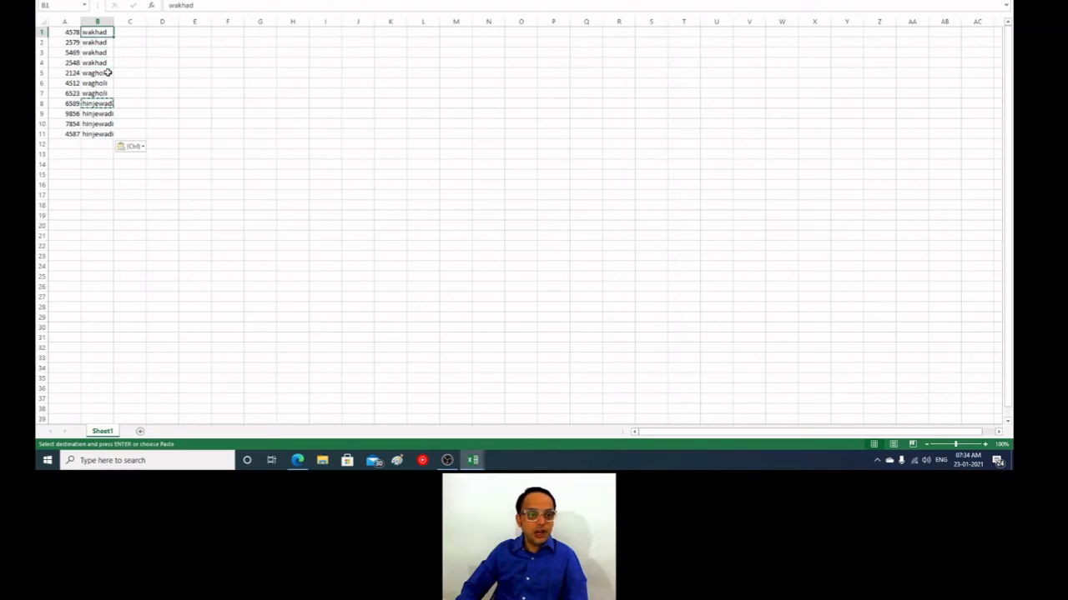
{"action": "key", "text": "Right"}
{"action": "key", "text": "Escape"}
{"action": "type", "text": "=c"}
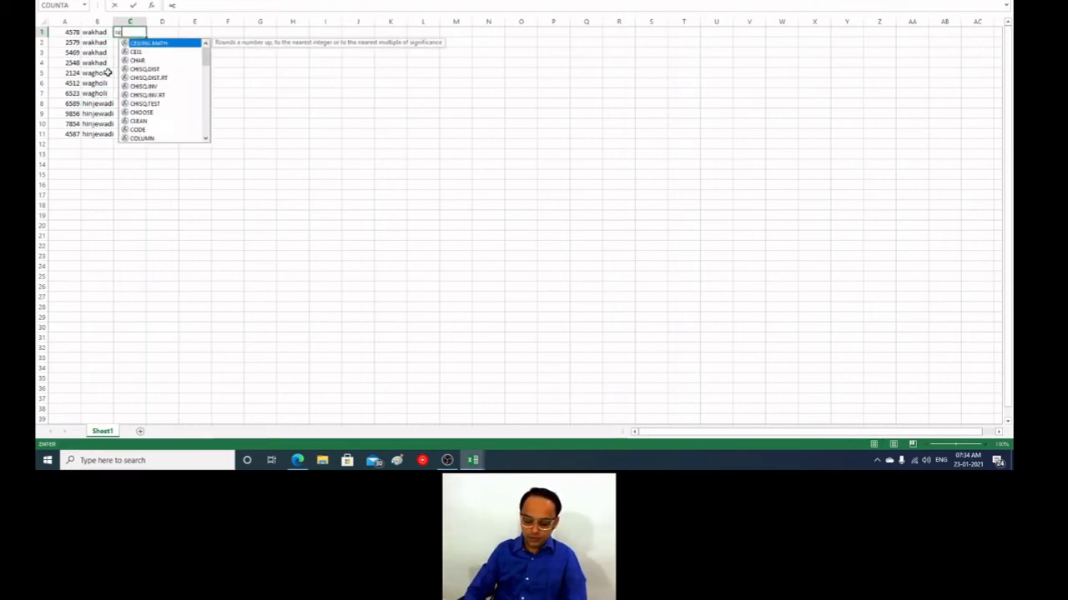
{"action": "type", "text": "on"}
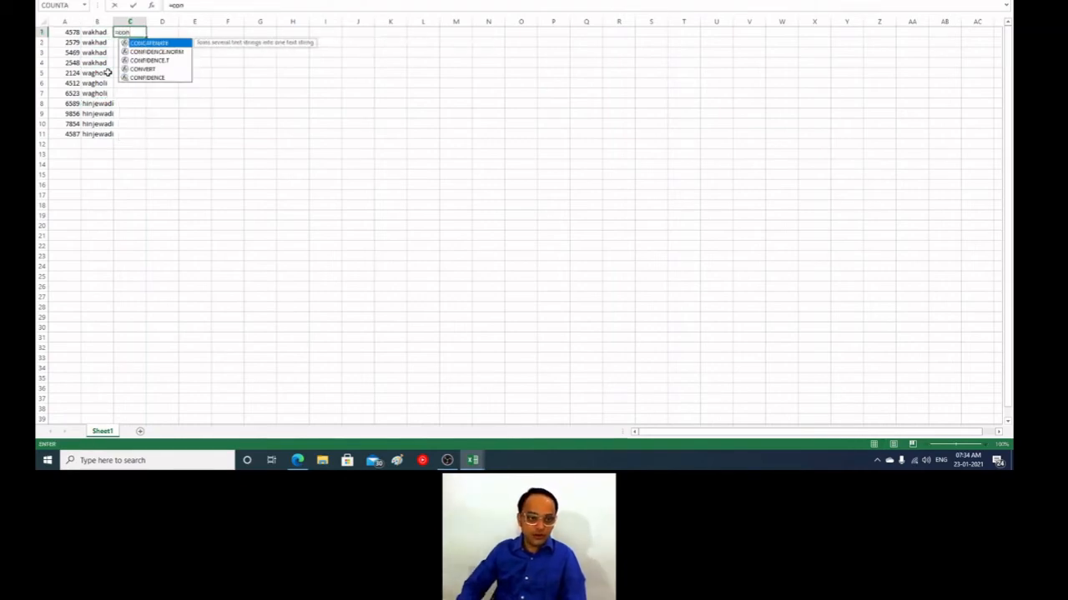
{"action": "key", "text": "Tab"}
{"action": "left_click", "coordinate": [69, 32]}
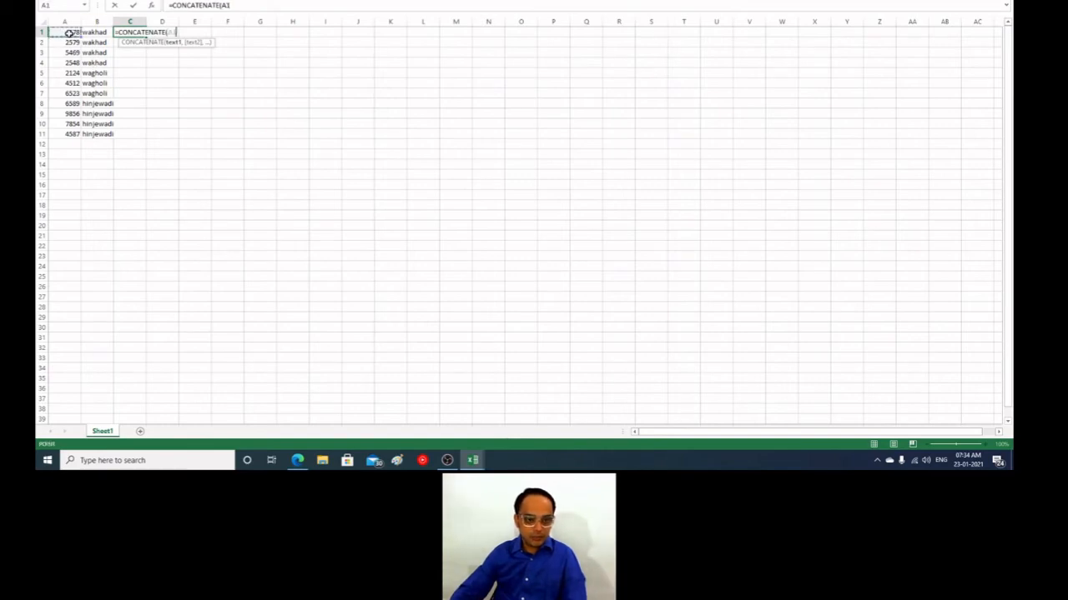
{"action": "type", "text": ","}
{"action": "left_click", "coordinate": [91, 31]}
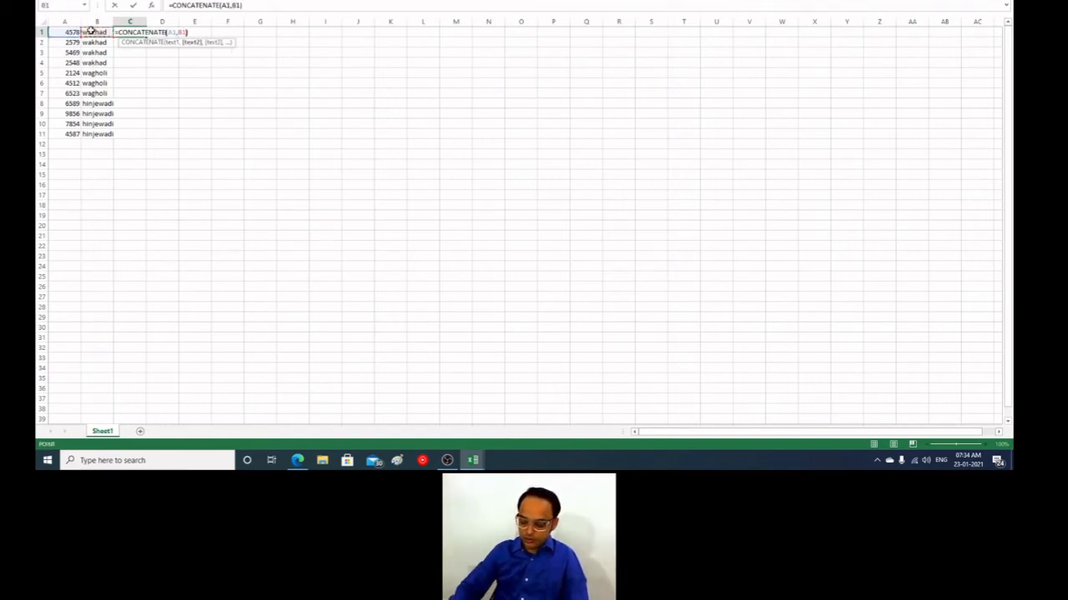
{"action": "type", "text": ")"}
{"action": "key", "text": "Return"}
{"action": "key", "text": "Up"}
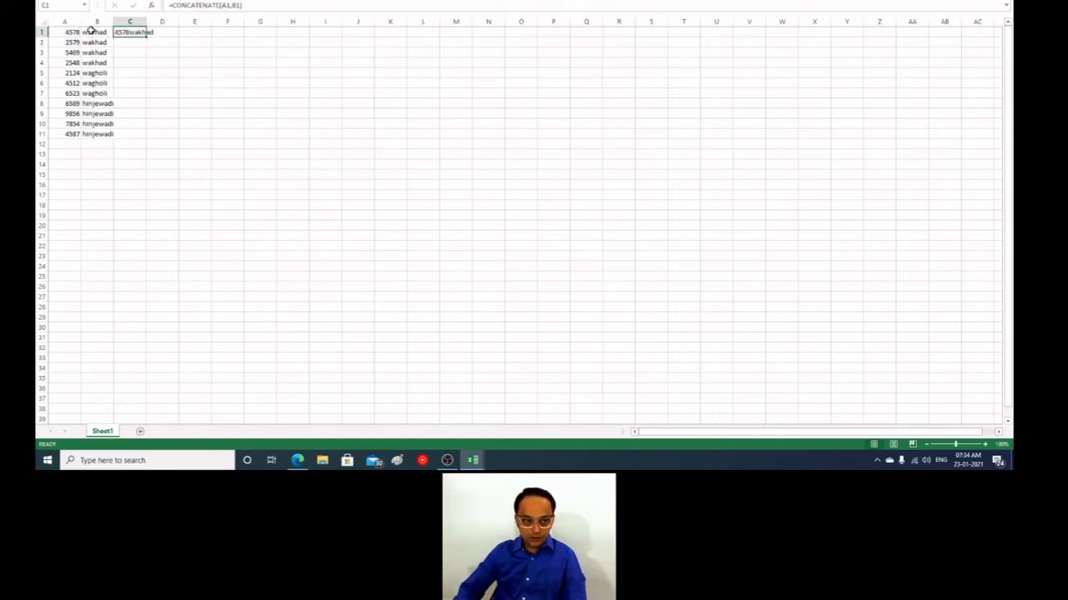
Step: Fill the C1 formula down to C11 and autofit the width of column C
{"action": "left_click_drag", "start_coordinate": [146, 37], "coordinate": [147, 136]}
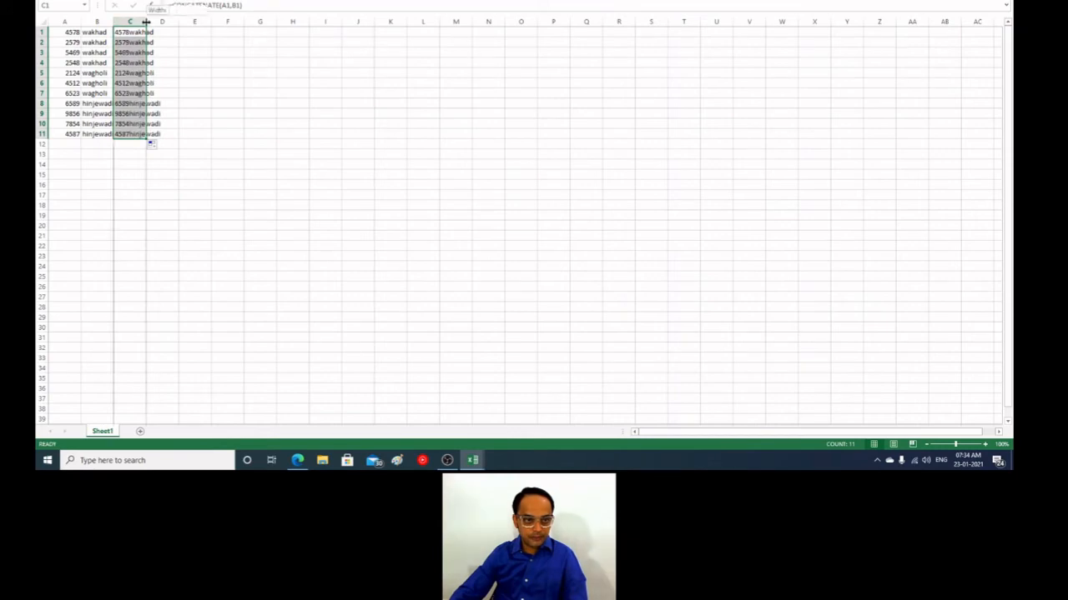
{"action": "double_click", "coordinate": [146, 21]}
{"action": "left_click_drag", "start_coordinate": [221, 326], "coordinate": [213, 265]}
{"action": "left_click", "coordinate": [144, 142]}
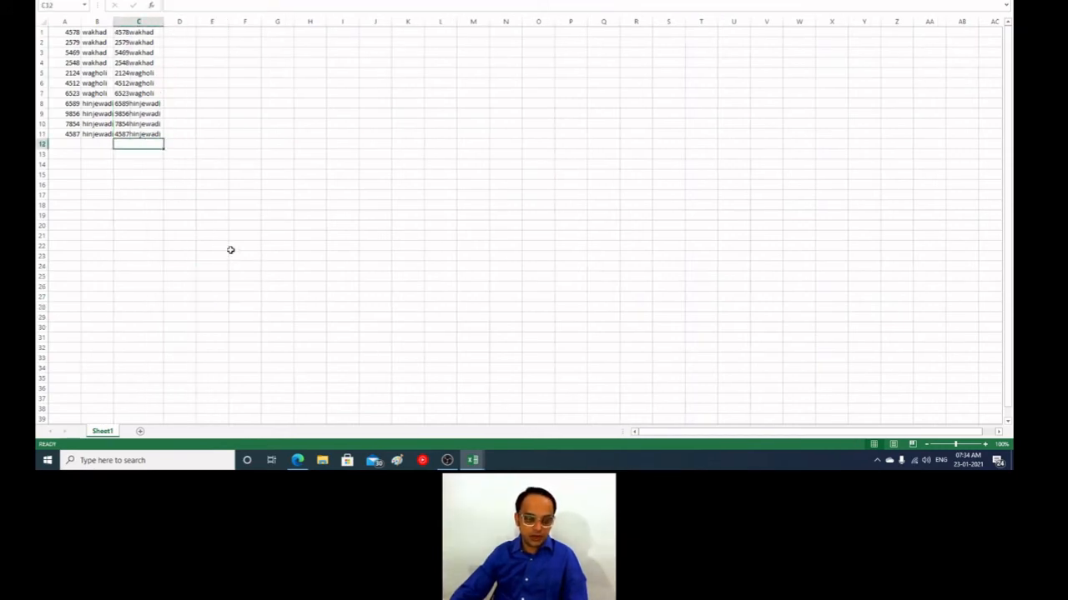
{"action": "left_click", "coordinate": [197, 215]}
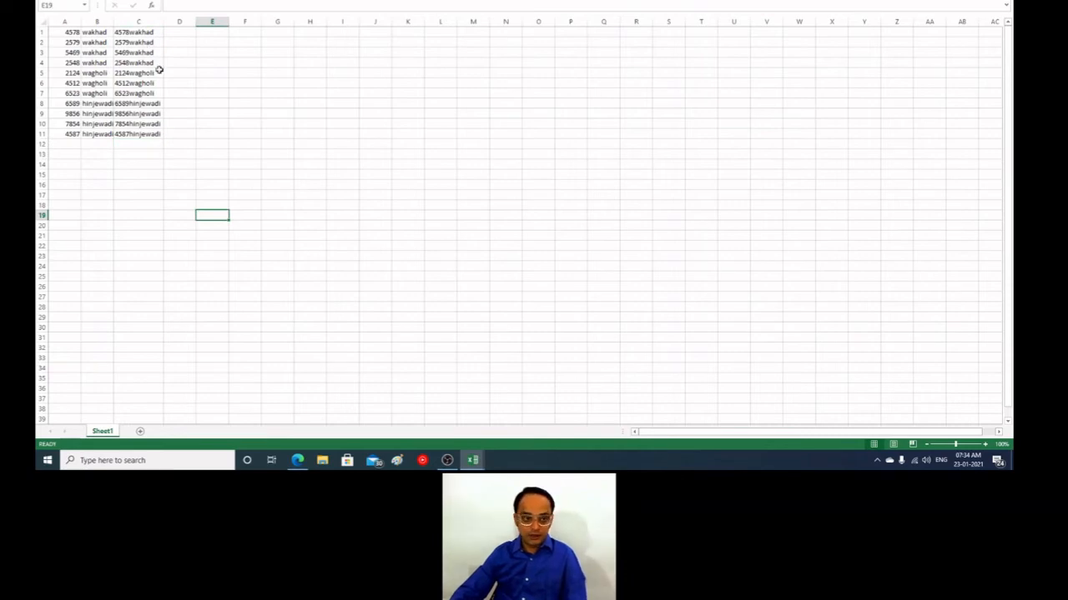
Step: Switch to the Moodle bulk user actions page in Edge and enter "wakhad" as the Username contains filter
{"action": "key", "text": "alt+Tab"}
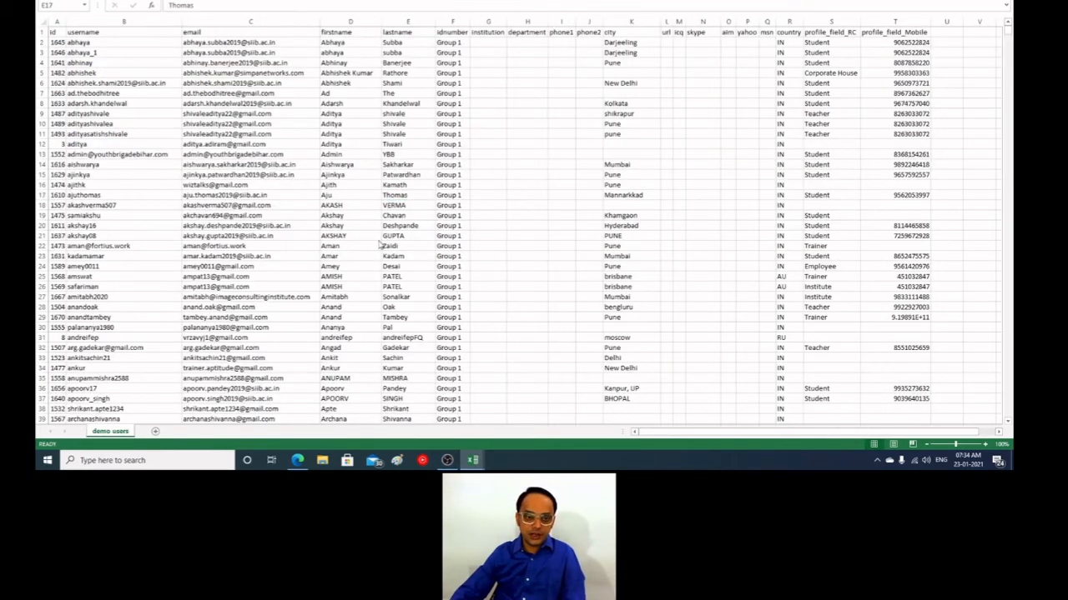
{"action": "key", "text": "alt+Tab"}
{"action": "left_click", "coordinate": [300, 461]}
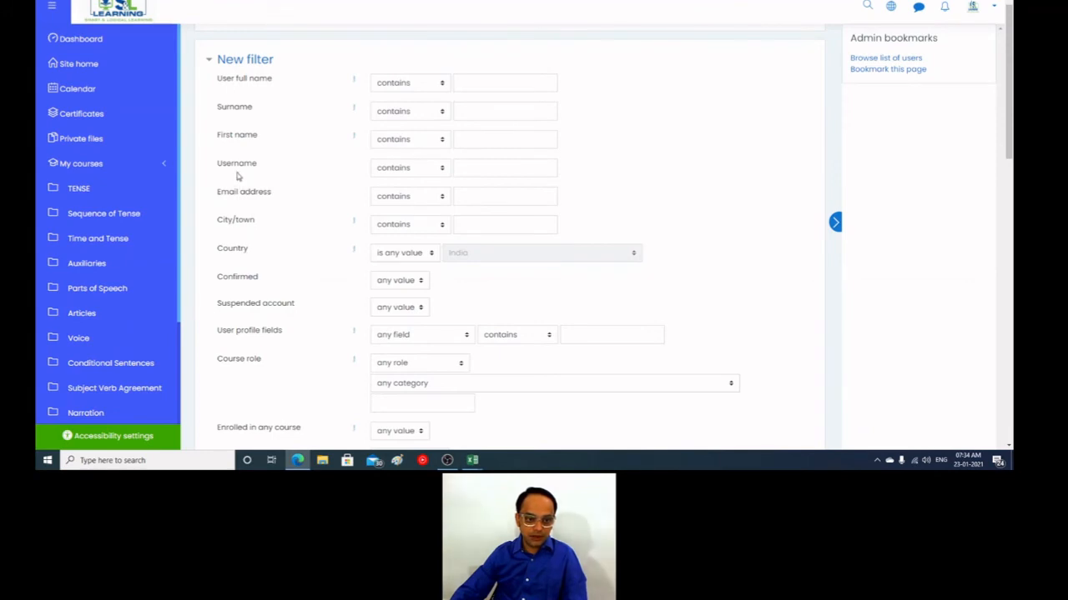
{"action": "left_click", "coordinate": [484, 168]}
{"action": "type", "text": "wak"}
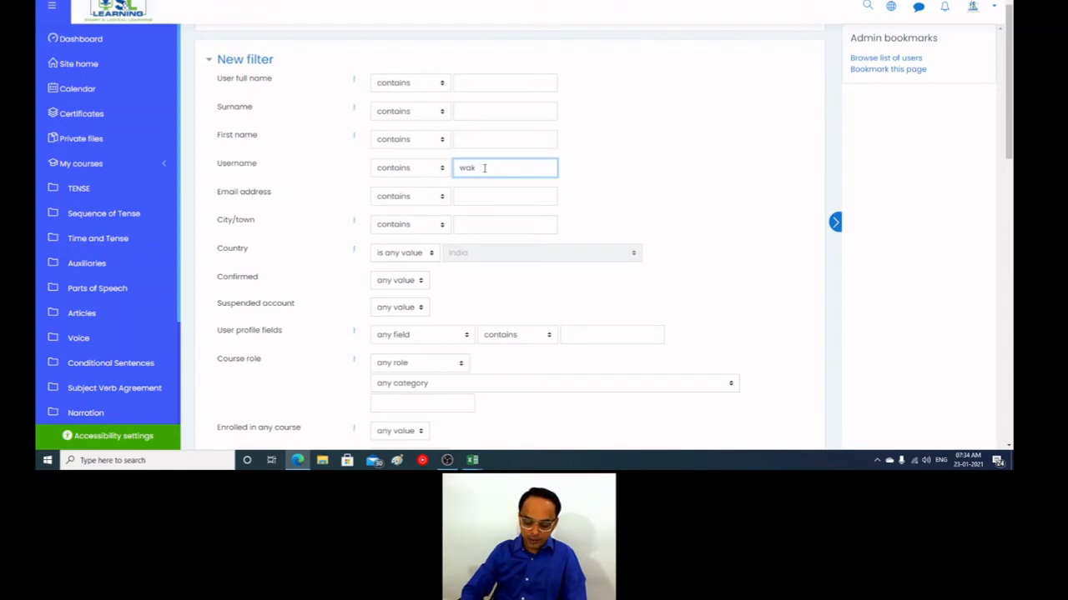
{"action": "type", "text": "ha"}
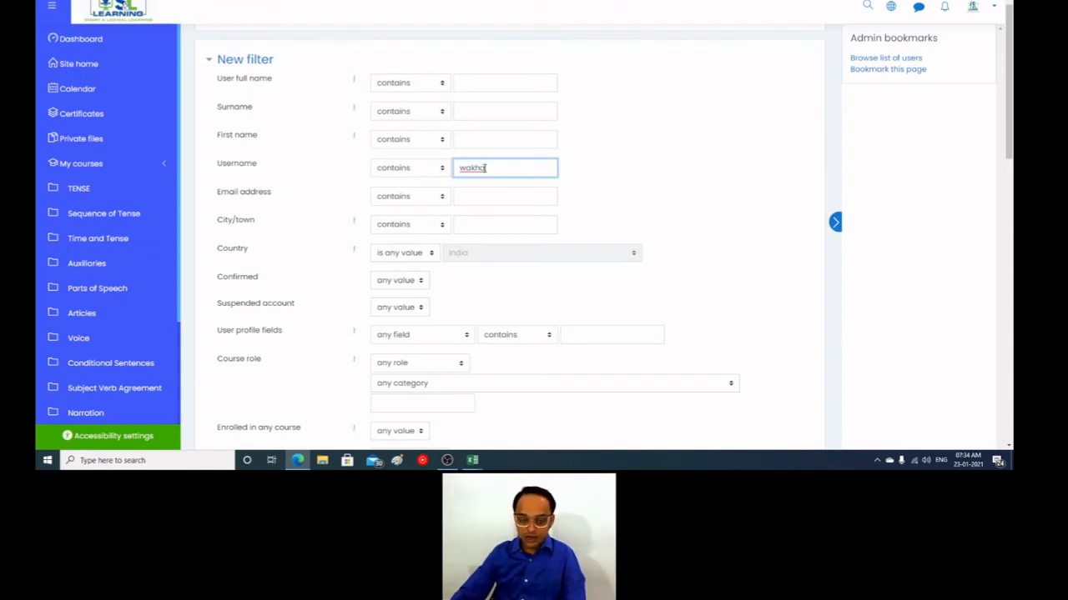
{"action": "type", "text": "d"}
Step: Compare the username filter with the sample sheet, and examine the new filter's other criteria, including the user profile field choices
{"action": "key", "text": "alt+Tab"}
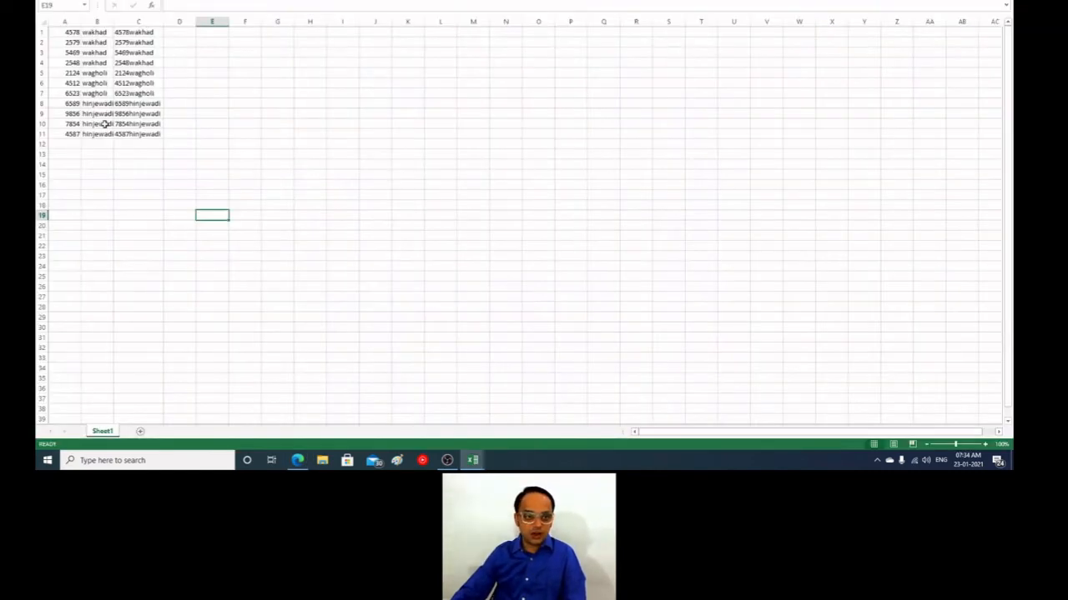
{"action": "key", "text": "alt+Tab"}
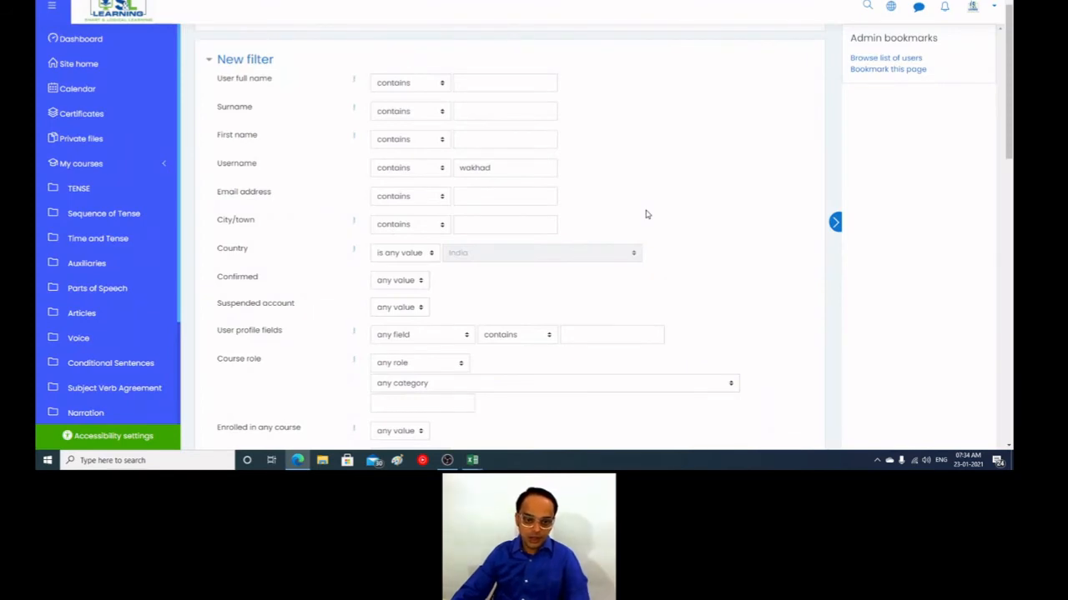
{"action": "left_click", "coordinate": [494, 170]}
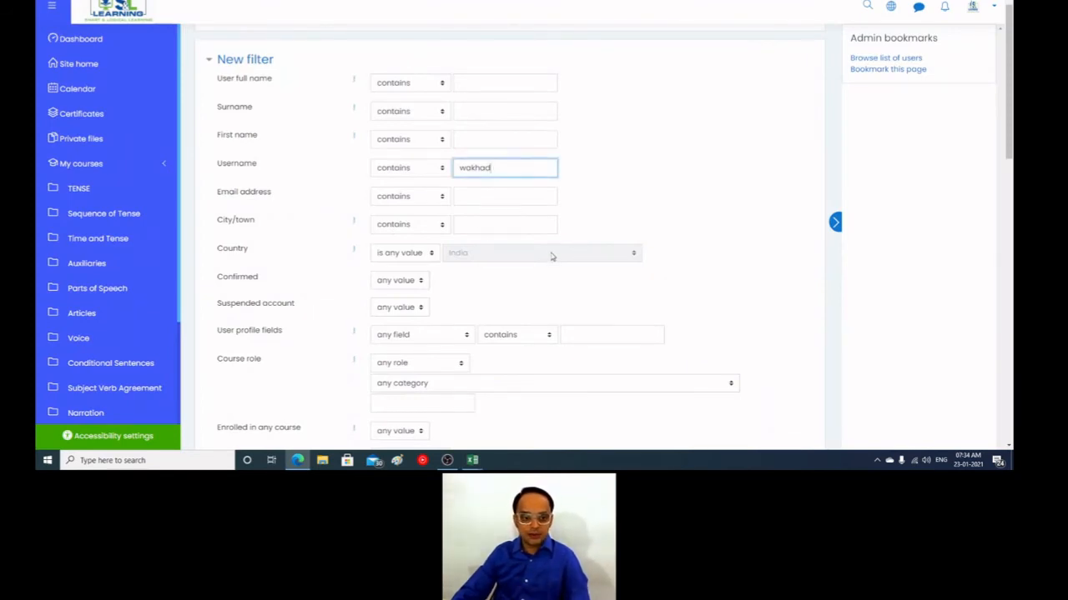
{"action": "left_click", "coordinate": [472, 201]}
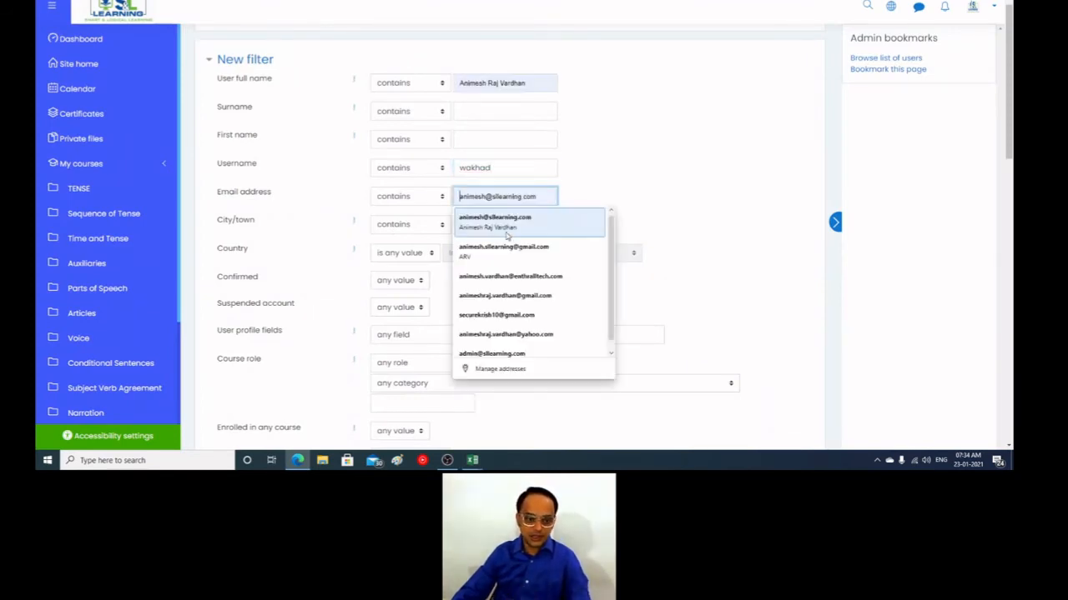
{"action": "left_click", "coordinate": [670, 183]}
{"action": "scroll", "coordinate": [670, 186], "scroll_direction": "down", "scroll_amount": 2}
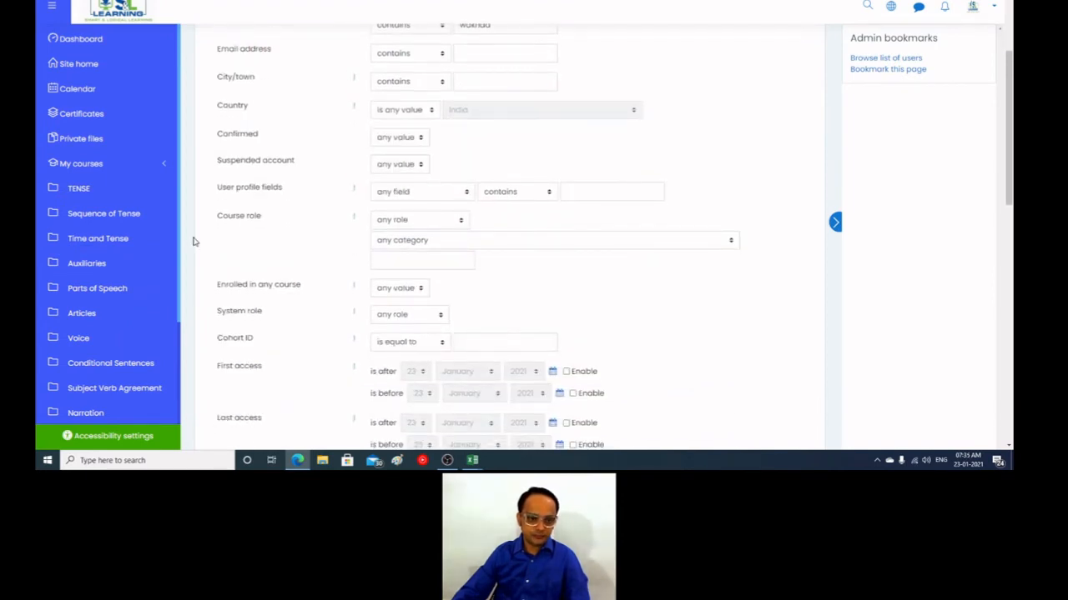
{"action": "left_click", "coordinate": [455, 191]}
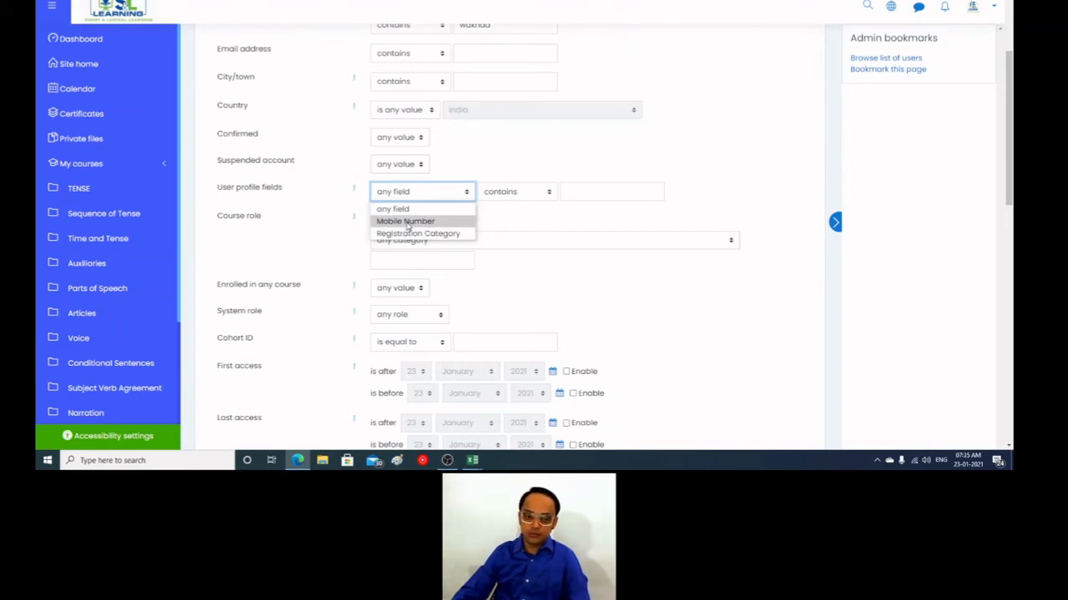
{"action": "left_click", "coordinate": [556, 226]}
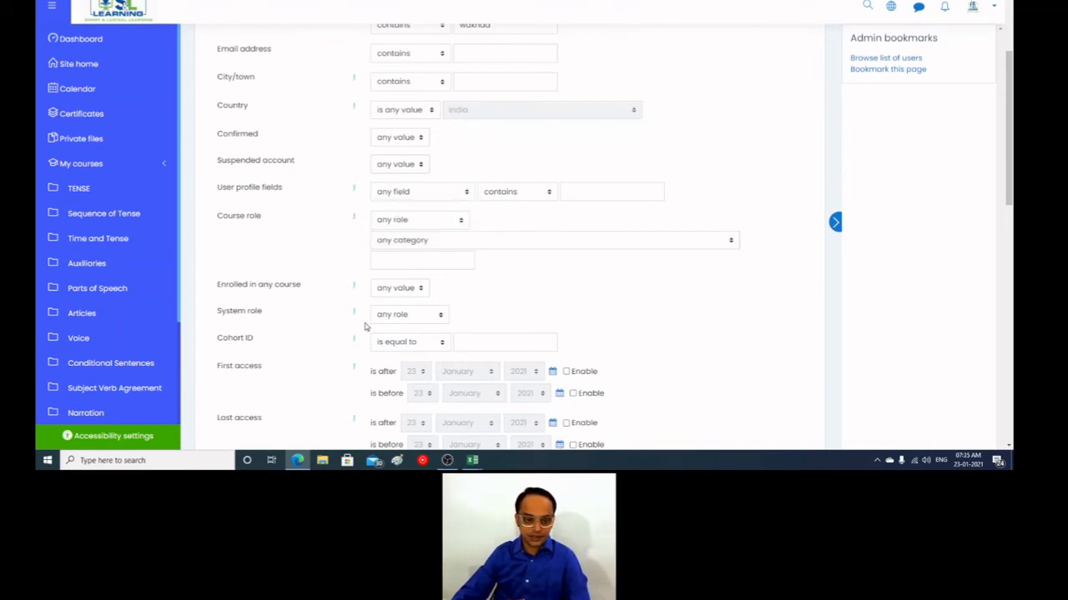
{"action": "scroll", "coordinate": [365, 325], "scroll_direction": "down", "scroll_amount": 5}
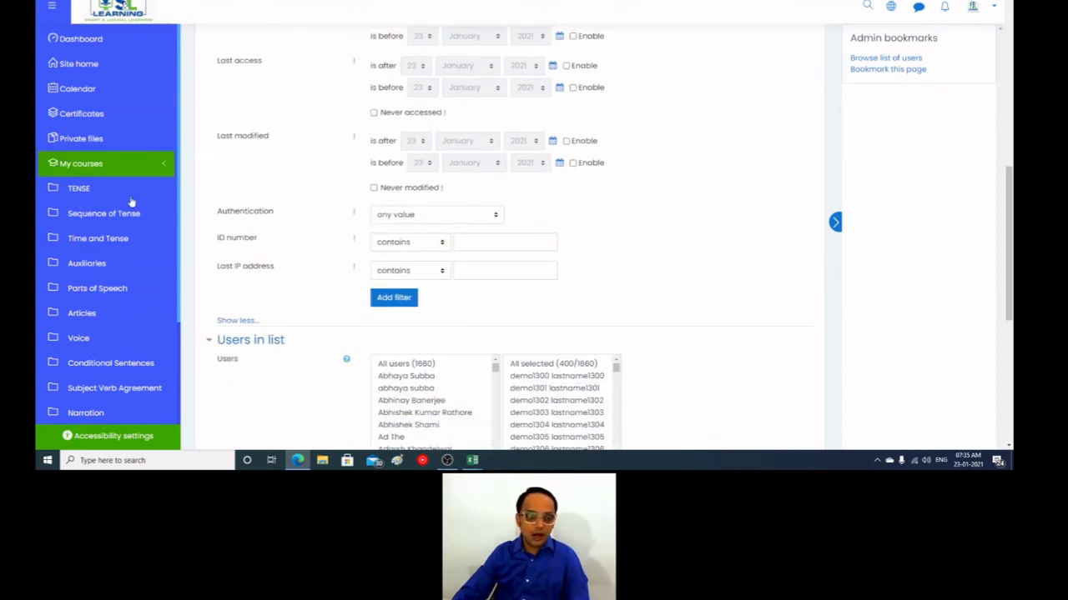
Step: Open Site administration in a new tab, go to the User profile fields page, and list the types for a new profile field
{"action": "scroll", "coordinate": [127, 335], "scroll_direction": "down", "scroll_amount": 2}
{"action": "right_click", "coordinate": [124, 401]}
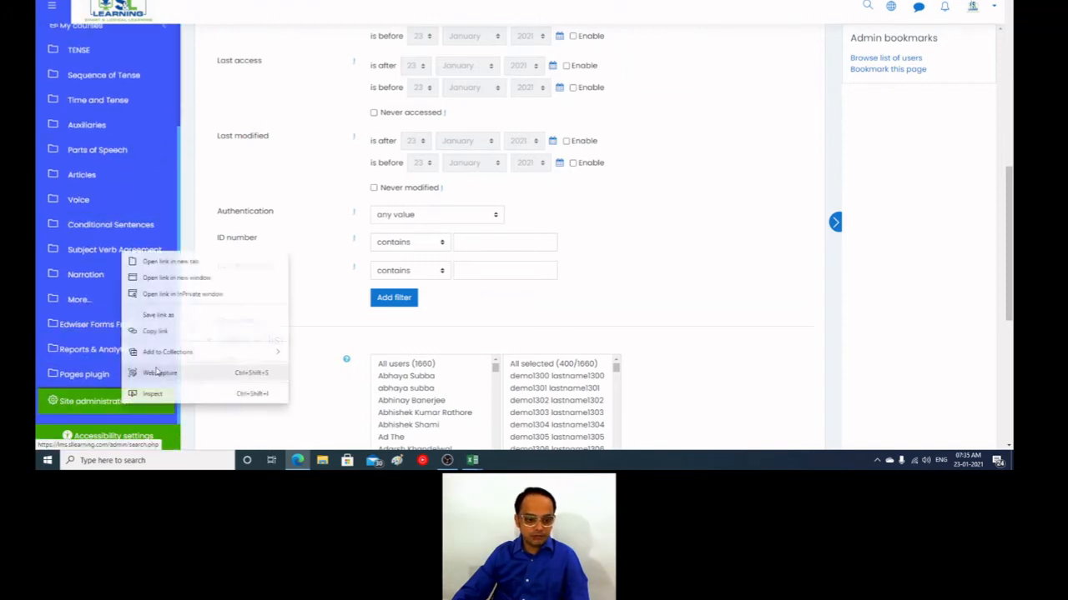
{"action": "left_click", "coordinate": [163, 261]}
{"action": "left_click", "coordinate": [397, 0]}
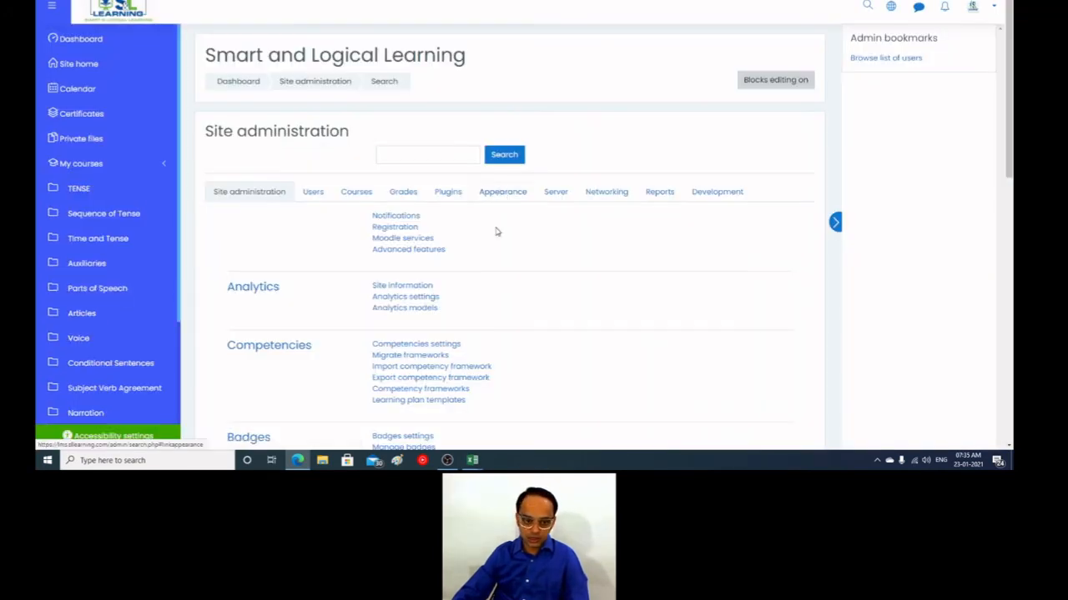
{"action": "left_click", "coordinate": [311, 192]}
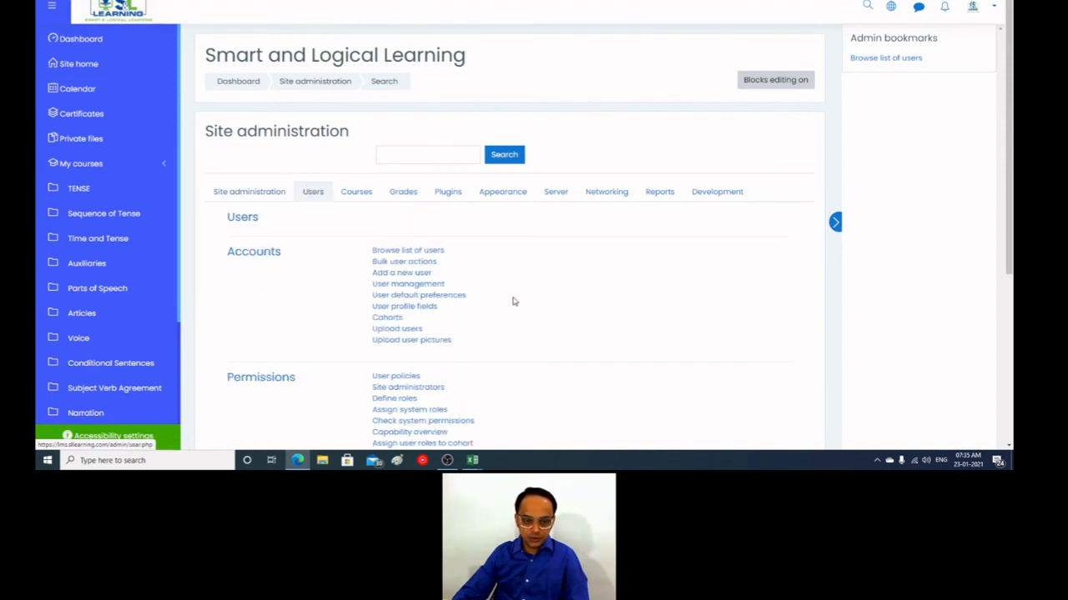
{"action": "scroll", "coordinate": [512, 303], "scroll_direction": "down", "scroll_amount": 1}
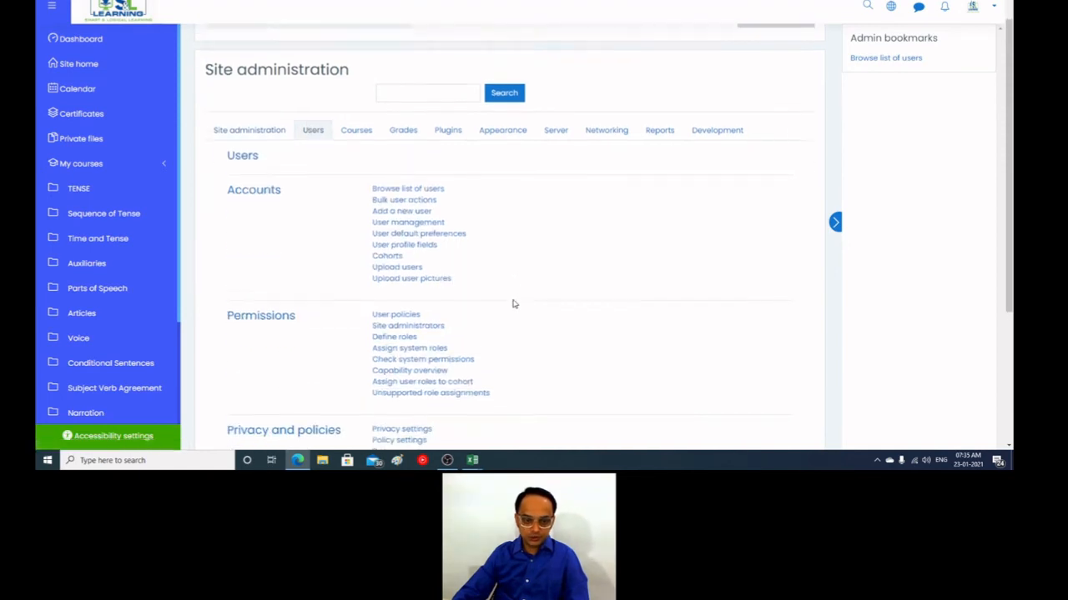
{"action": "left_click", "coordinate": [419, 236]}
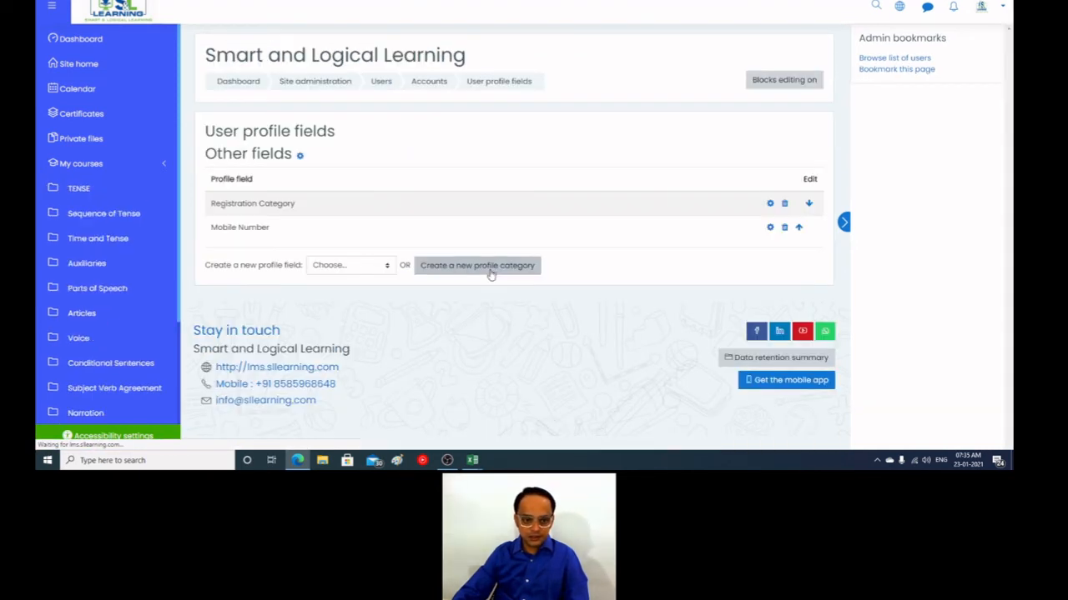
{"action": "left_click", "coordinate": [355, 266]}
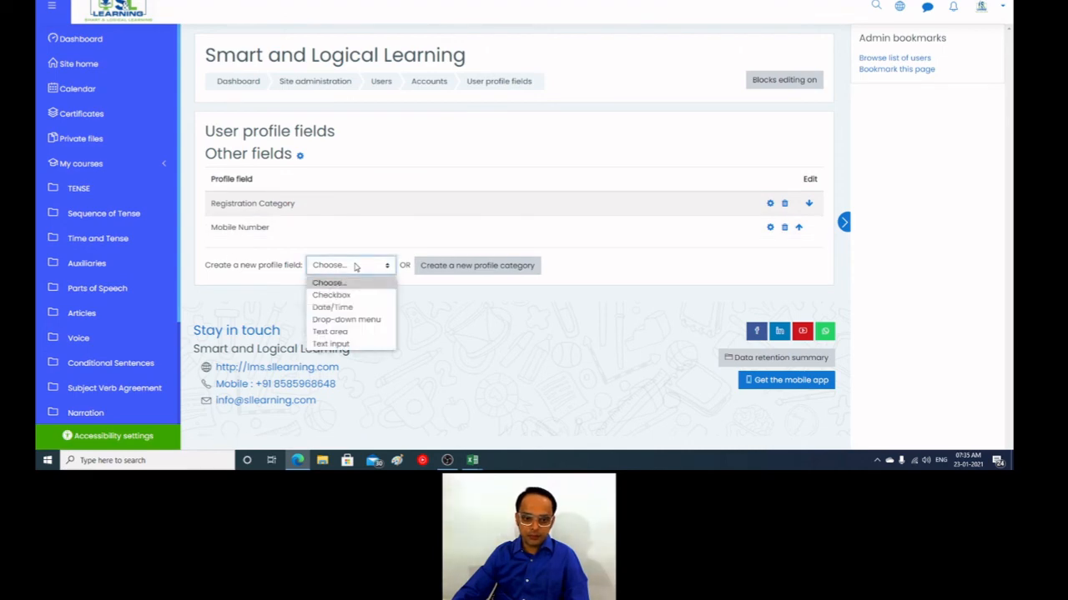
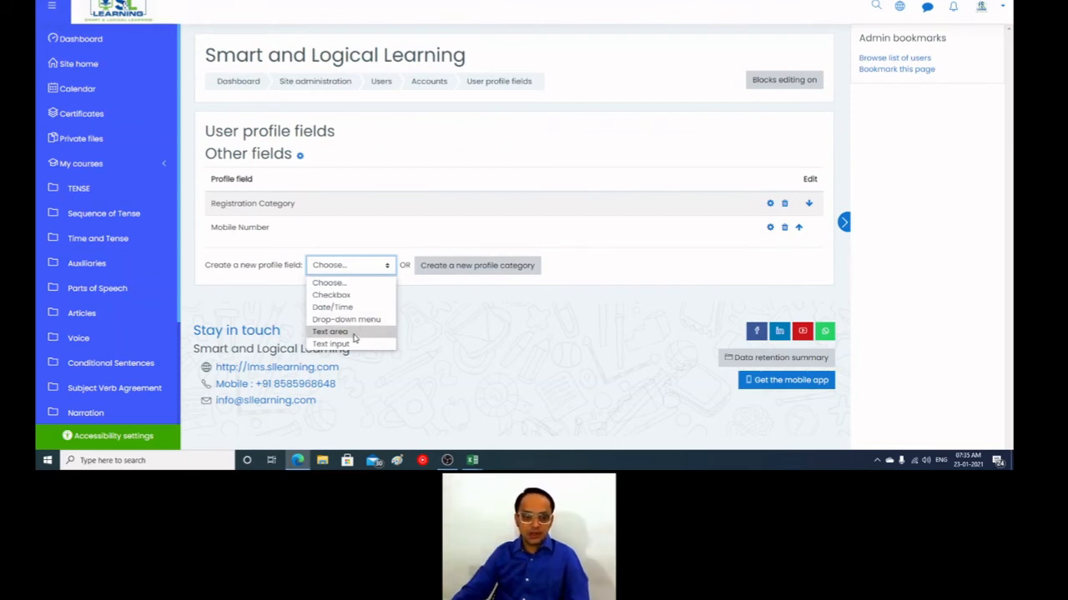
{"action": "left_click", "coordinate": [347, 333]}
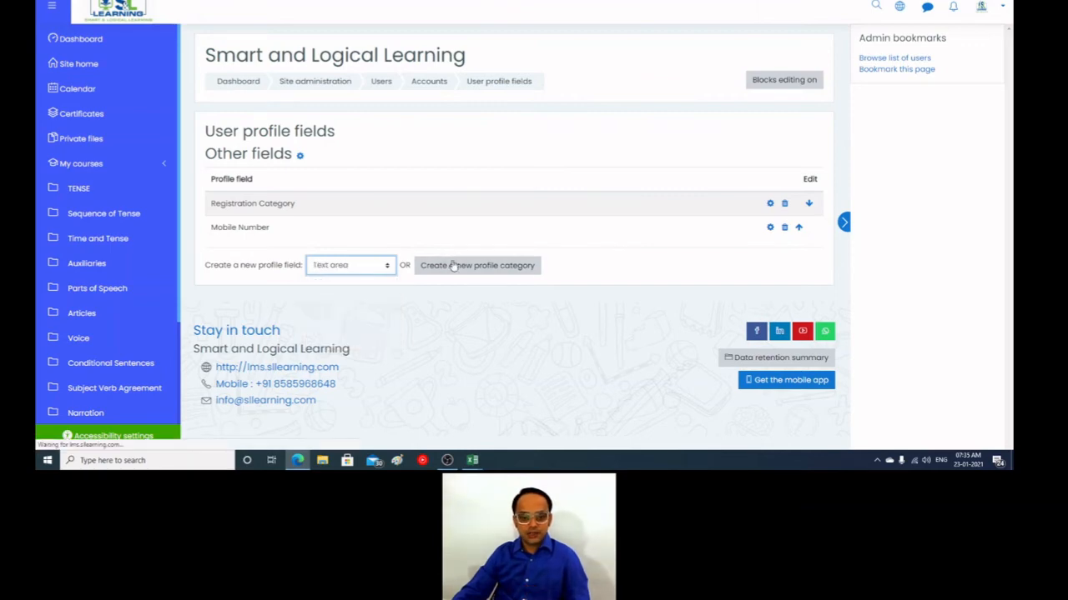
{"action": "scroll", "coordinate": [487, 308], "scroll_direction": "down", "scroll_amount": 4}
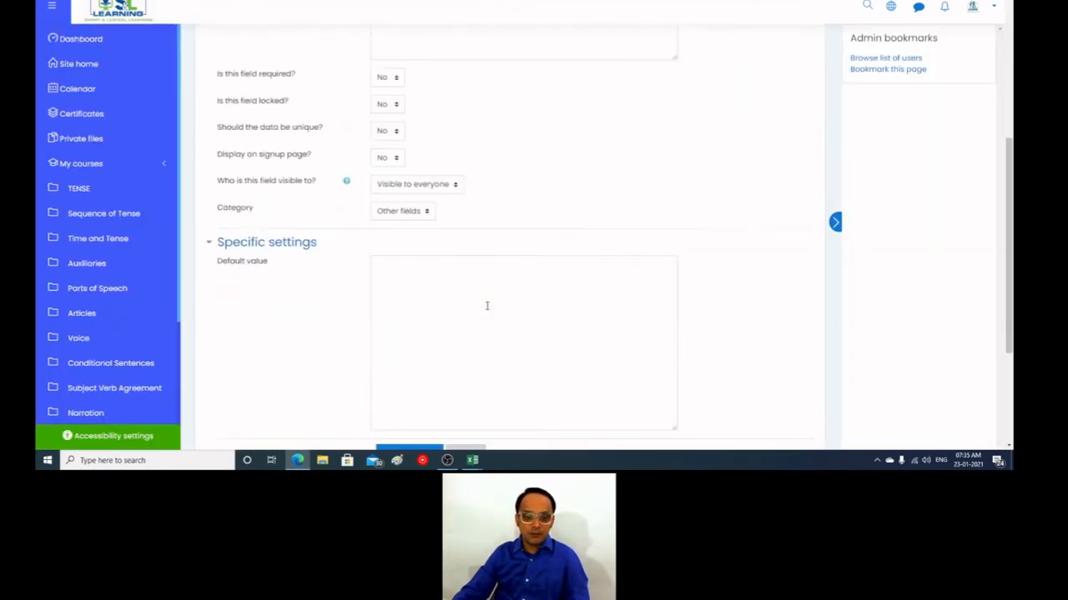
{"action": "scroll", "coordinate": [305, 346], "scroll_direction": "down", "scroll_amount": 3}
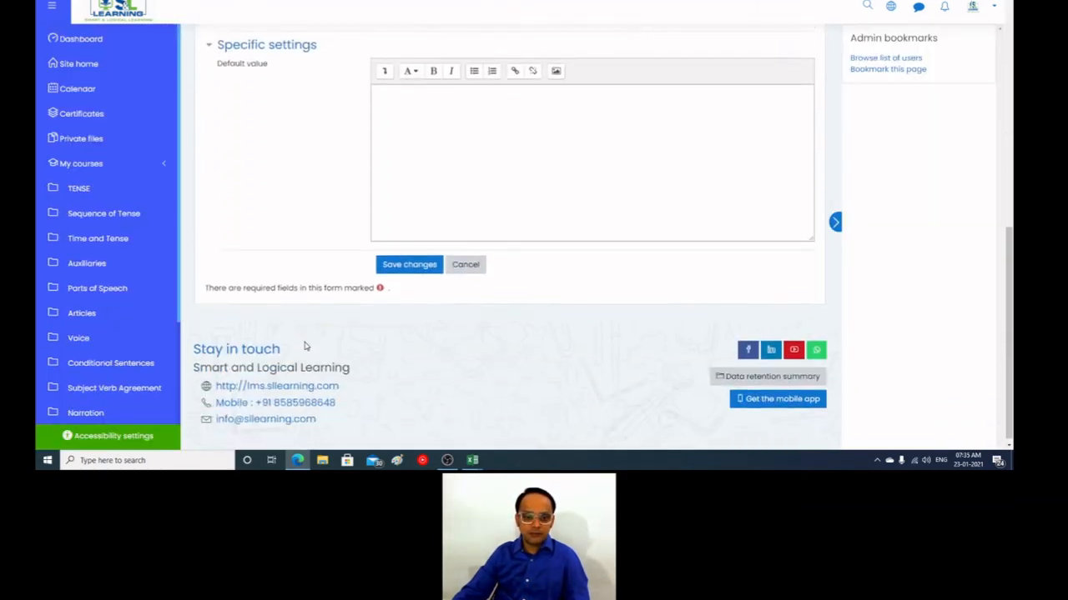
{"action": "scroll", "coordinate": [423, 257], "scroll_direction": "up", "scroll_amount": 7}
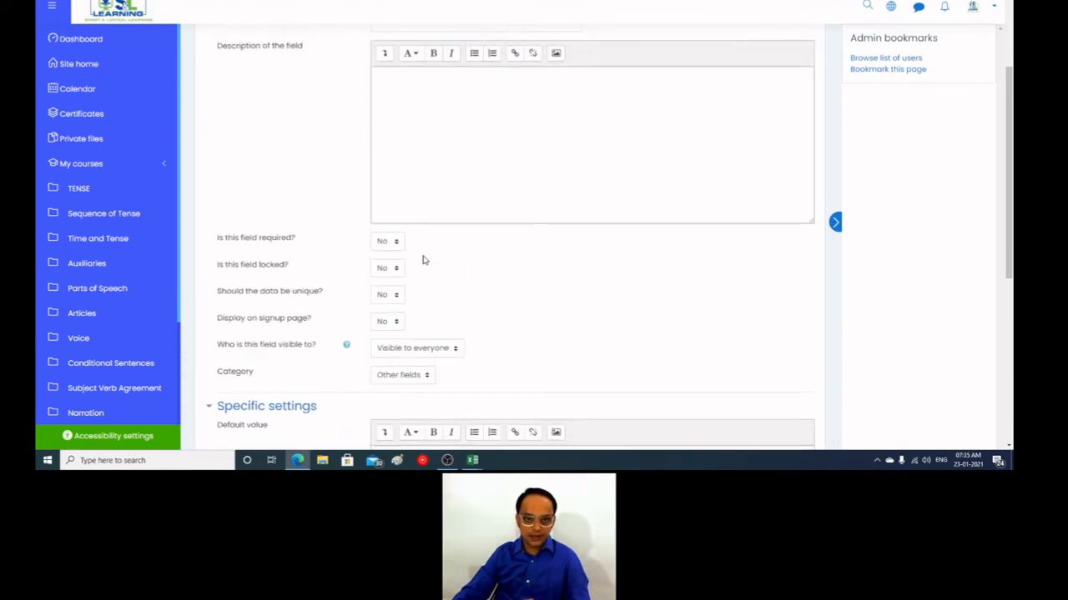
{"action": "scroll", "coordinate": [423, 257], "scroll_direction": "down", "scroll_amount": 8}
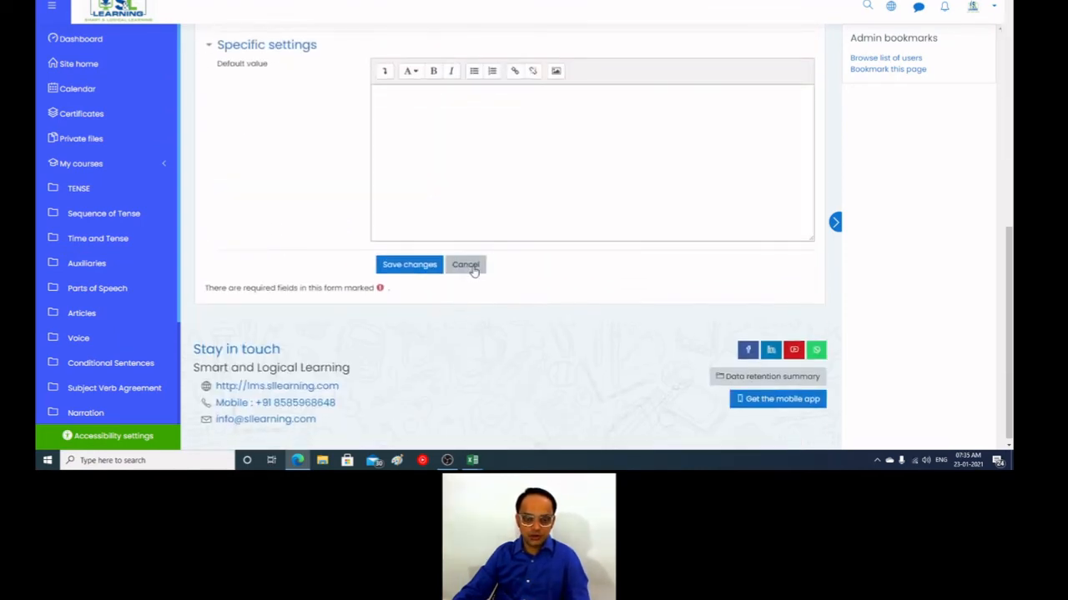
{"action": "left_click", "coordinate": [471, 264]}
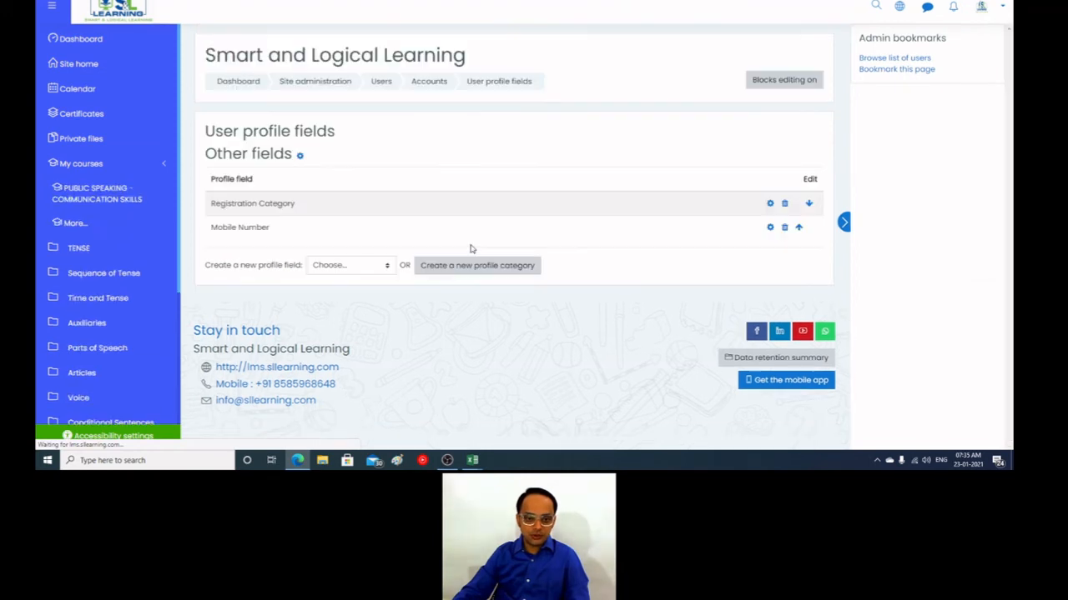
Step: Start a new text input profile field with the short name "chohort" and try to save it
{"action": "left_click", "coordinate": [375, 270]}
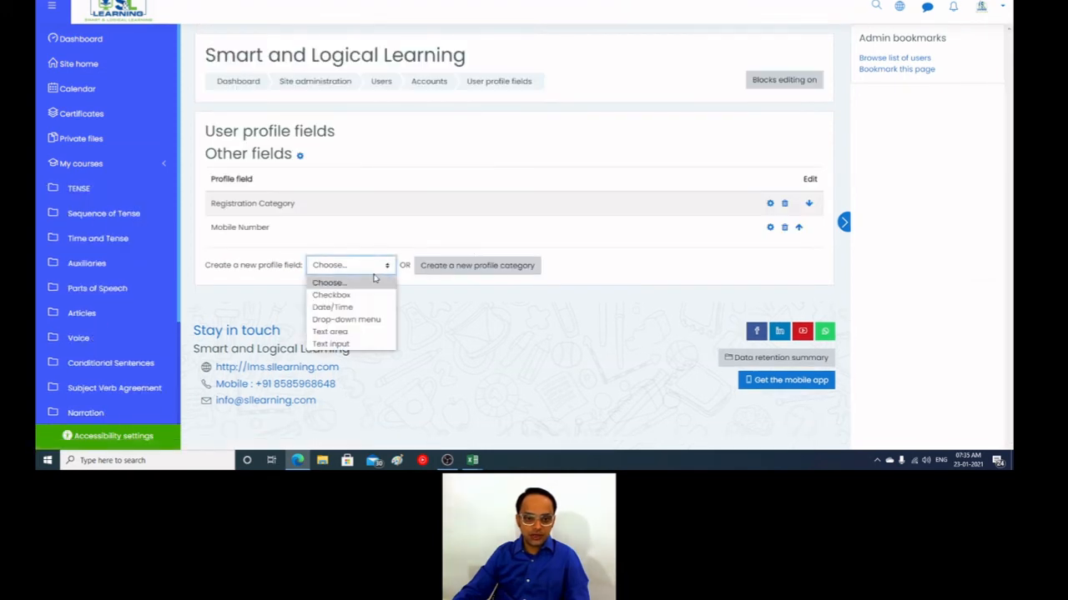
{"action": "left_click", "coordinate": [346, 344]}
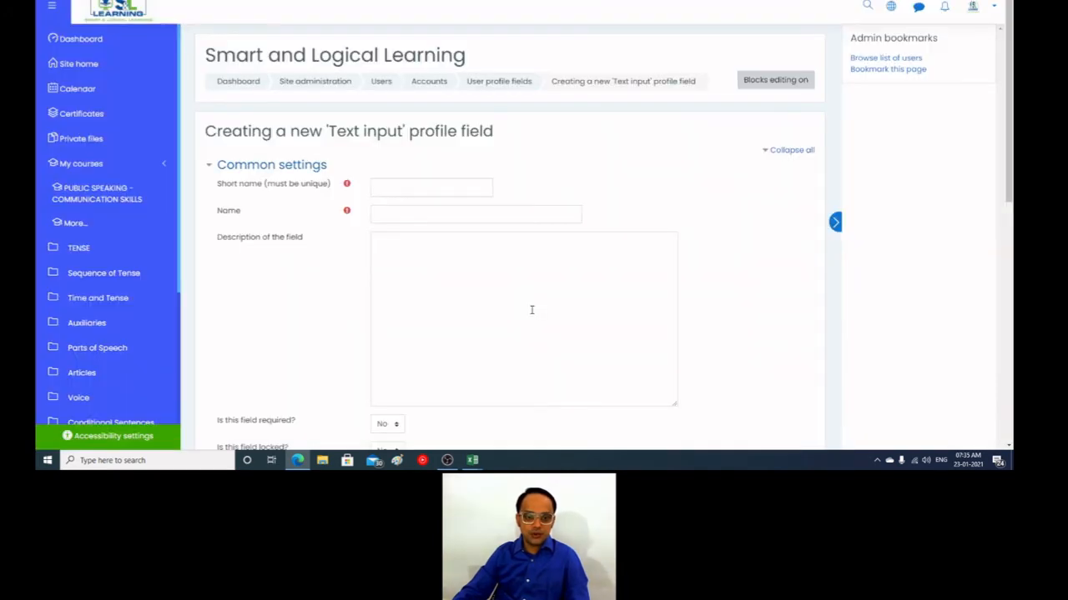
{"action": "left_click", "coordinate": [398, 188]}
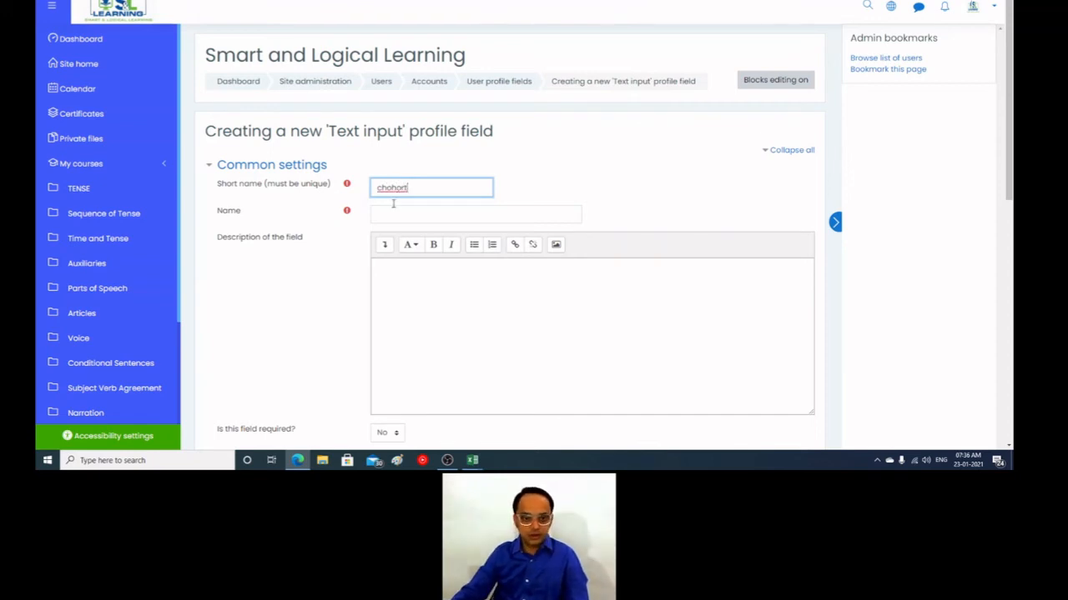
{"action": "scroll", "coordinate": [336, 273], "scroll_direction": "down", "scroll_amount": 5}
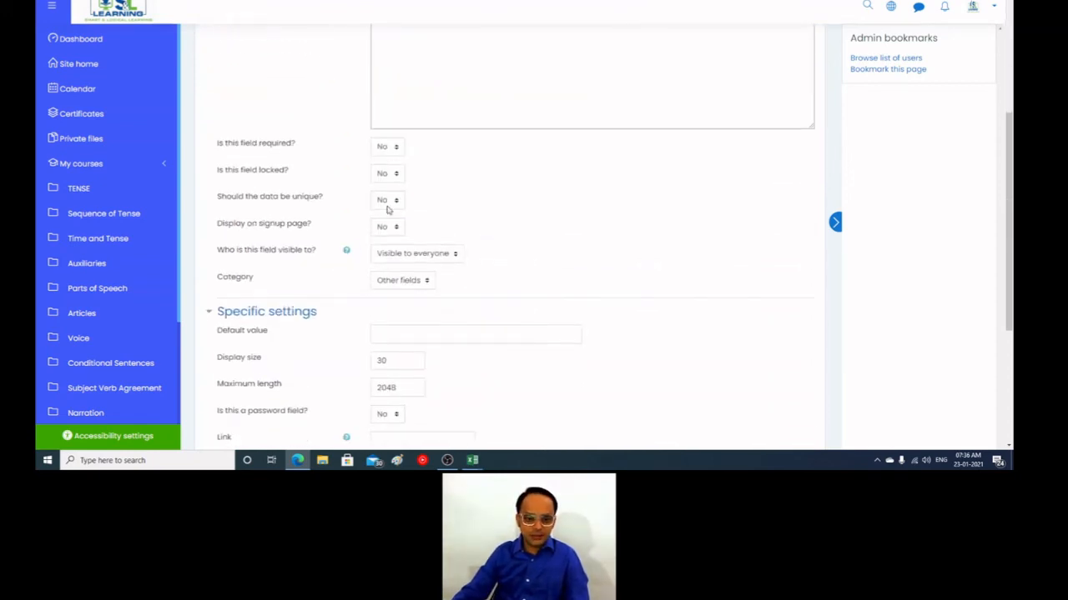
{"action": "scroll", "coordinate": [476, 372], "scroll_direction": "down", "scroll_amount": 3}
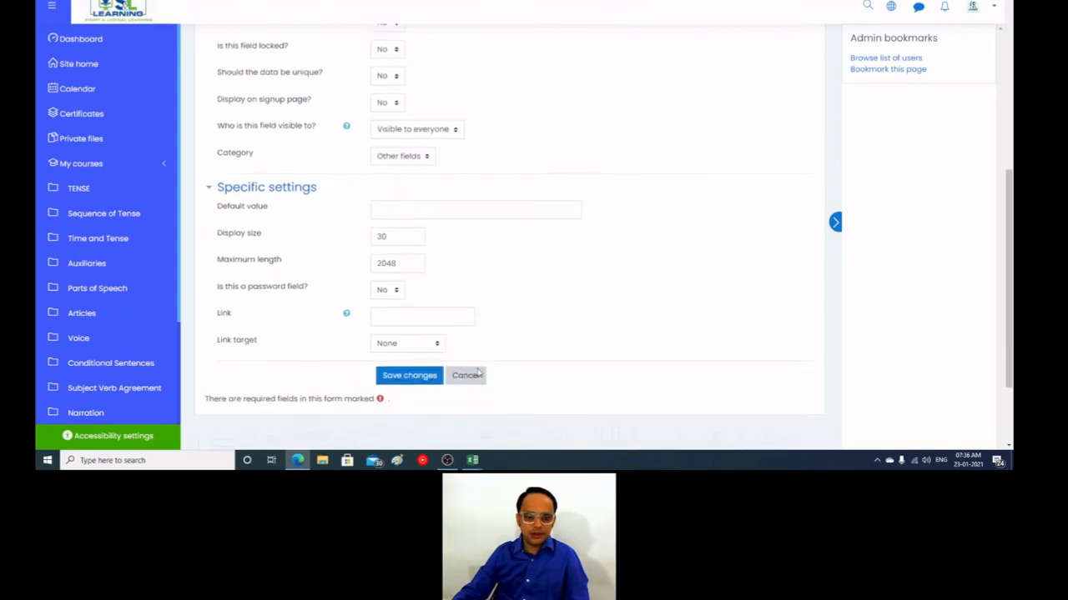
{"action": "scroll", "coordinate": [498, 207], "scroll_direction": "up", "scroll_amount": 1}
{"action": "scroll", "coordinate": [499, 206], "scroll_direction": "up", "scroll_amount": 2}
{"action": "scroll", "coordinate": [458, 305], "scroll_direction": "down", "scroll_amount": 4}
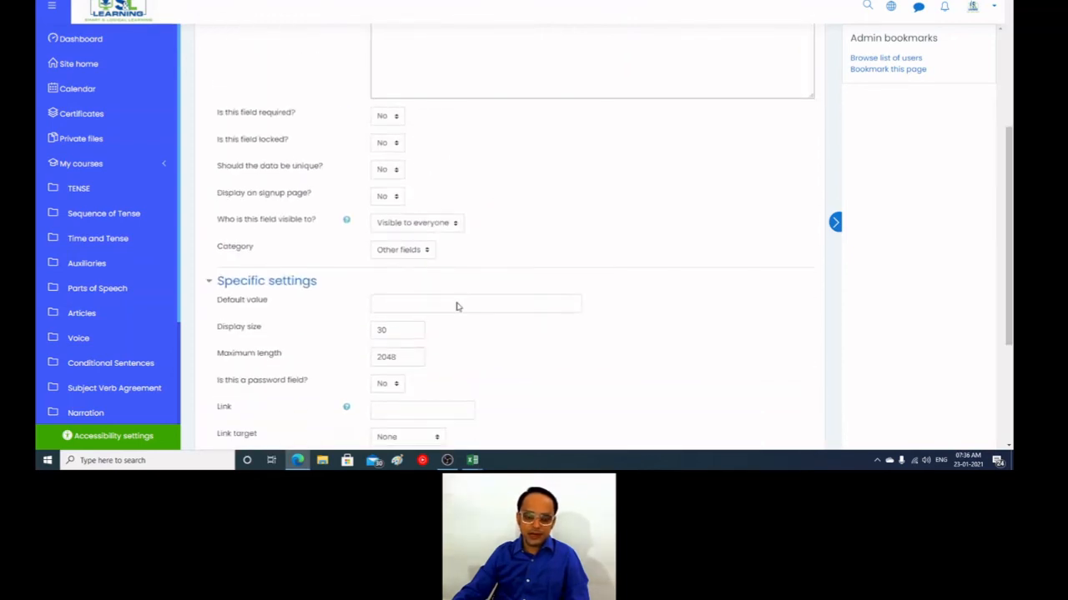
{"action": "left_click", "coordinate": [419, 263]}
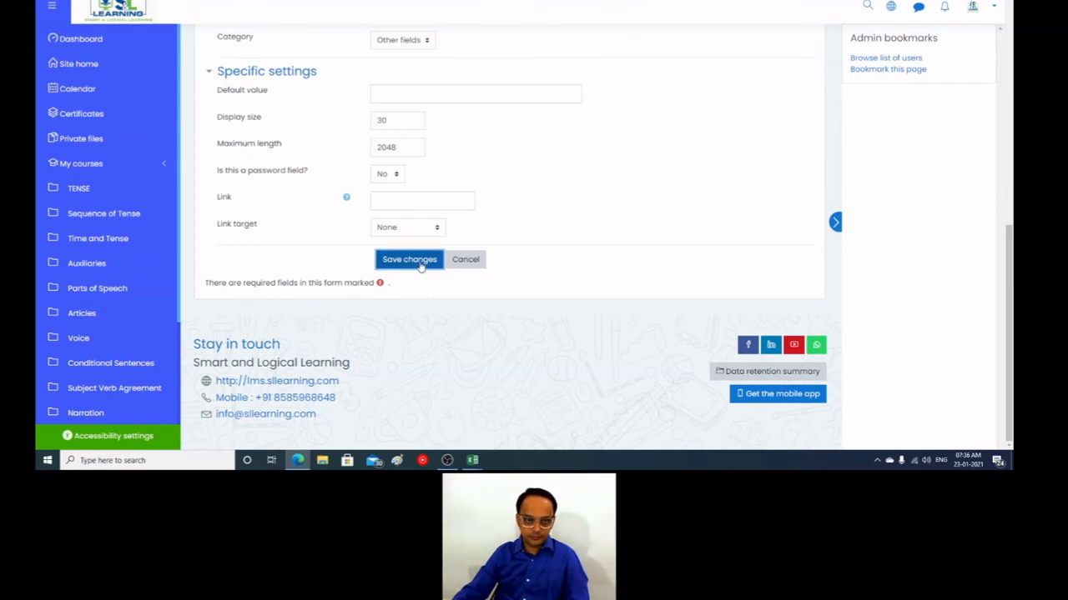
Step: Copy the short name into the required Name field and correct it there to "Cohort"
{"action": "scroll", "coordinate": [505, 319], "scroll_direction": "up", "scroll_amount": 7}
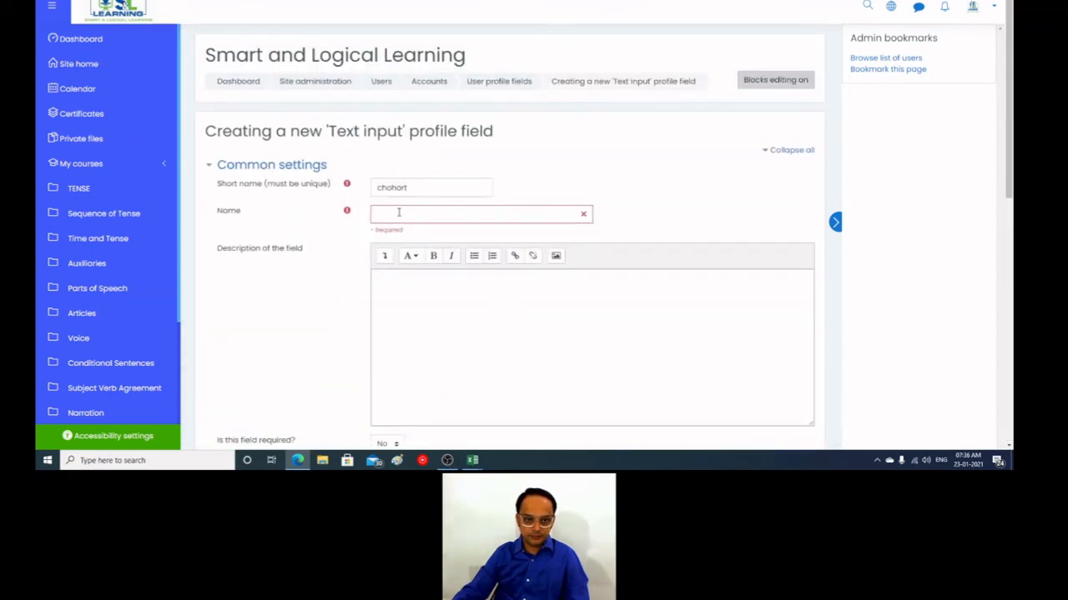
{"action": "left_click", "coordinate": [407, 189]}
{"action": "double_click", "coordinate": [407, 189]}
{"action": "key", "text": "ctrl+c"}
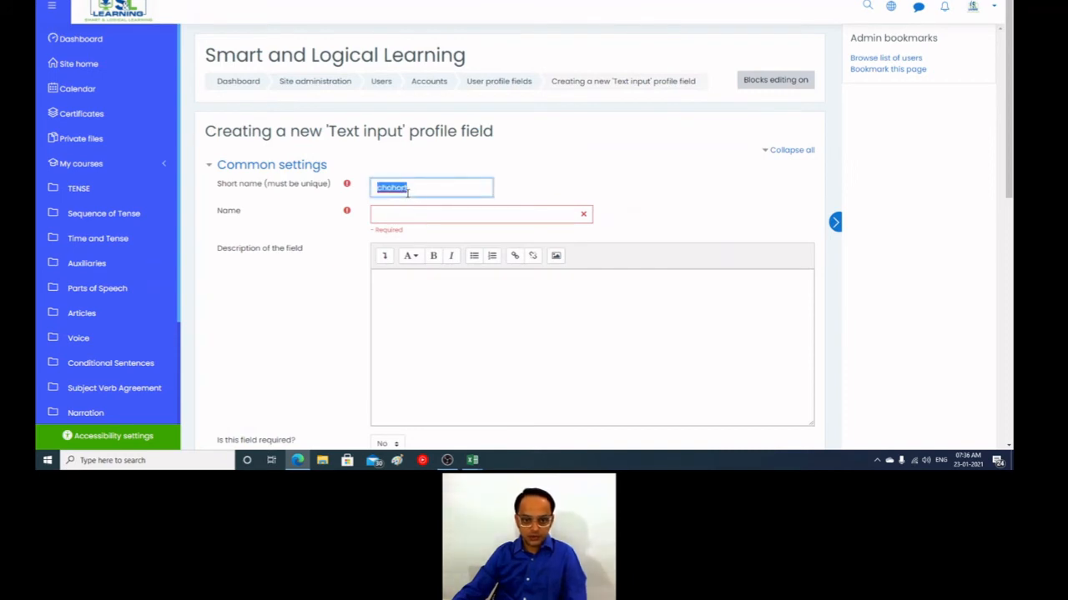
{"action": "left_click", "coordinate": [402, 215]}
{"action": "key", "text": "ctrl+v"}
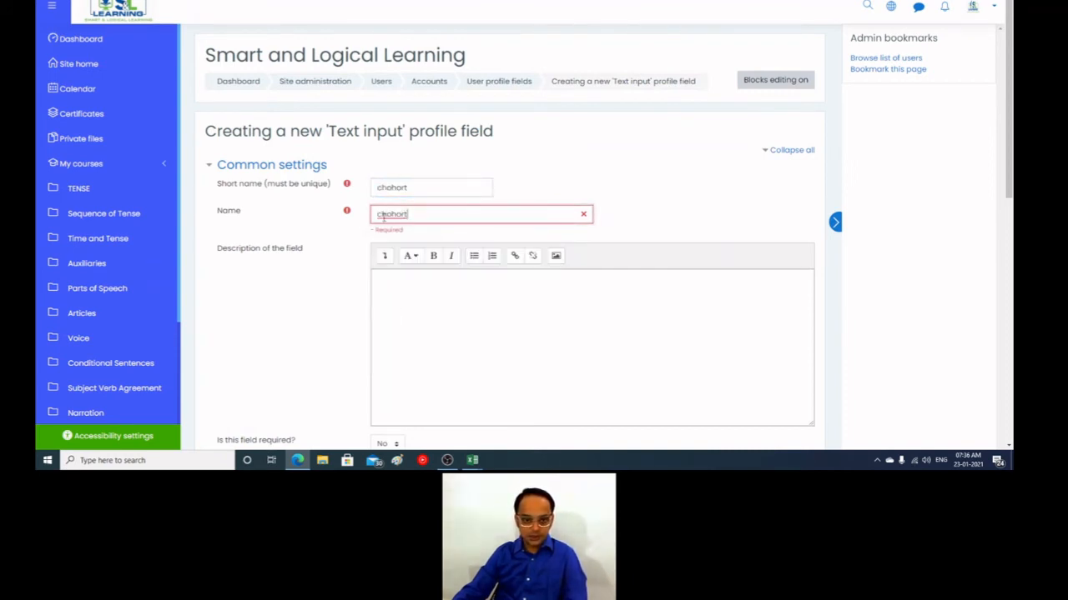
{"action": "left_click", "coordinate": [381, 215]}
{"action": "key", "text": "BackSpace"}
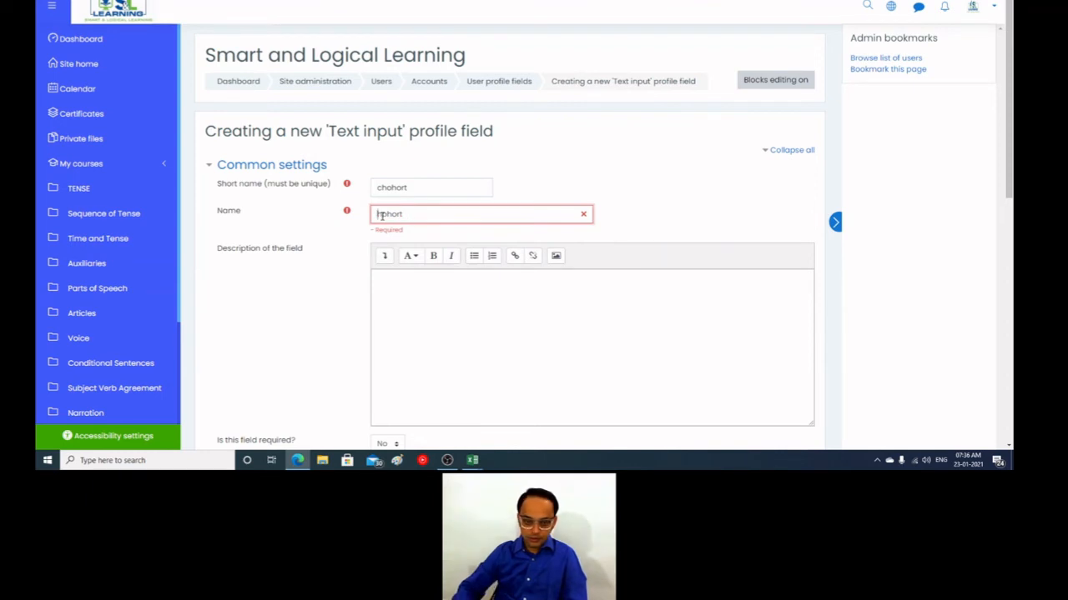
{"action": "type", "text": "C"}
{"action": "key", "text": "Delete"}
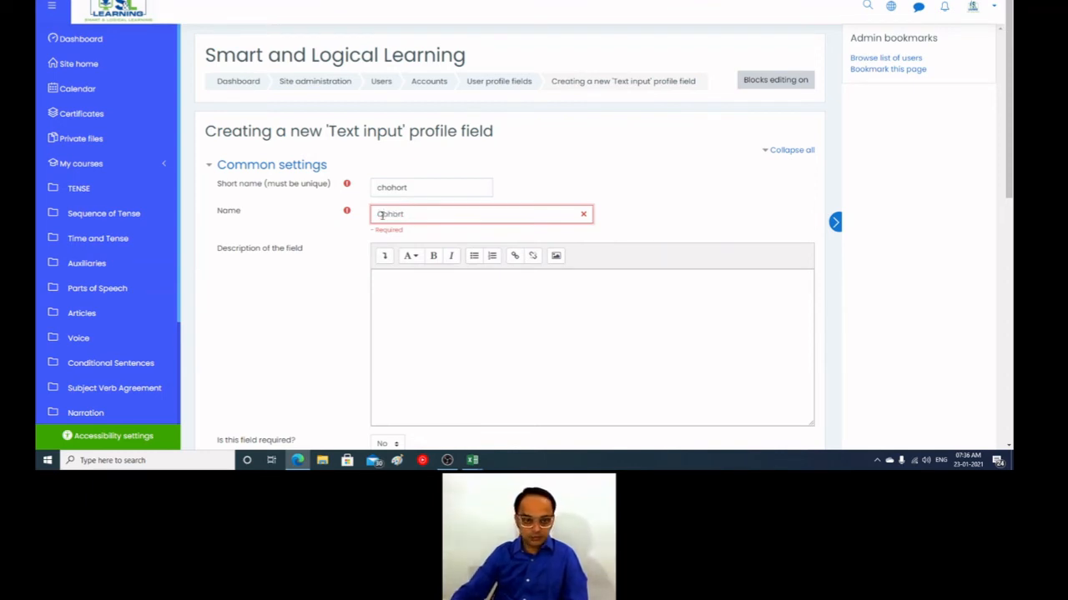
Step: Correct the profile field's short name to "cohort" and save the new field
{"action": "left_click", "coordinate": [419, 183]}
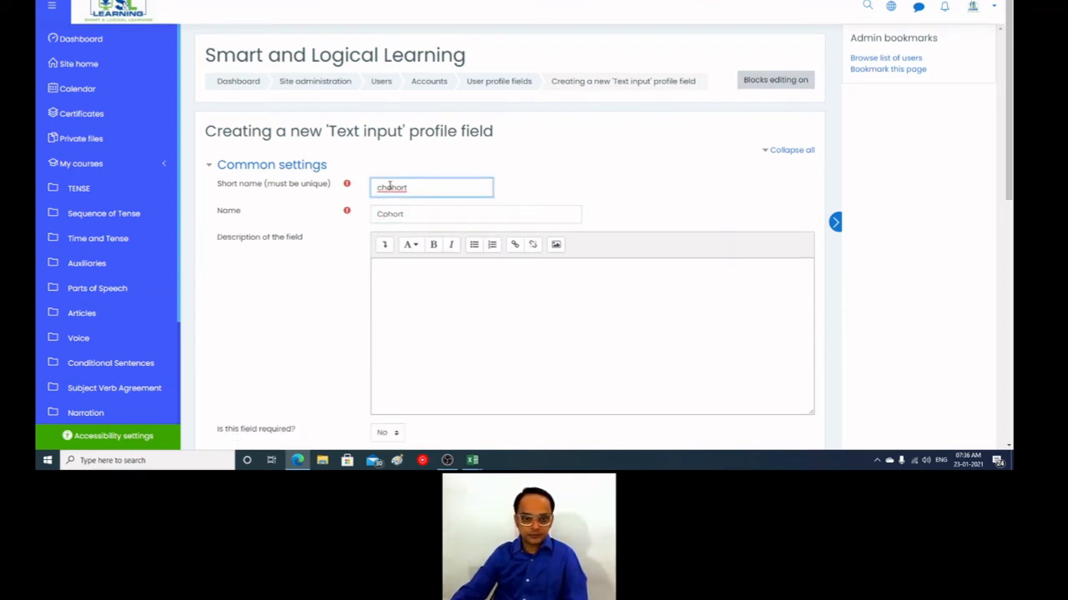
{"action": "key", "text": "BackSpace"}
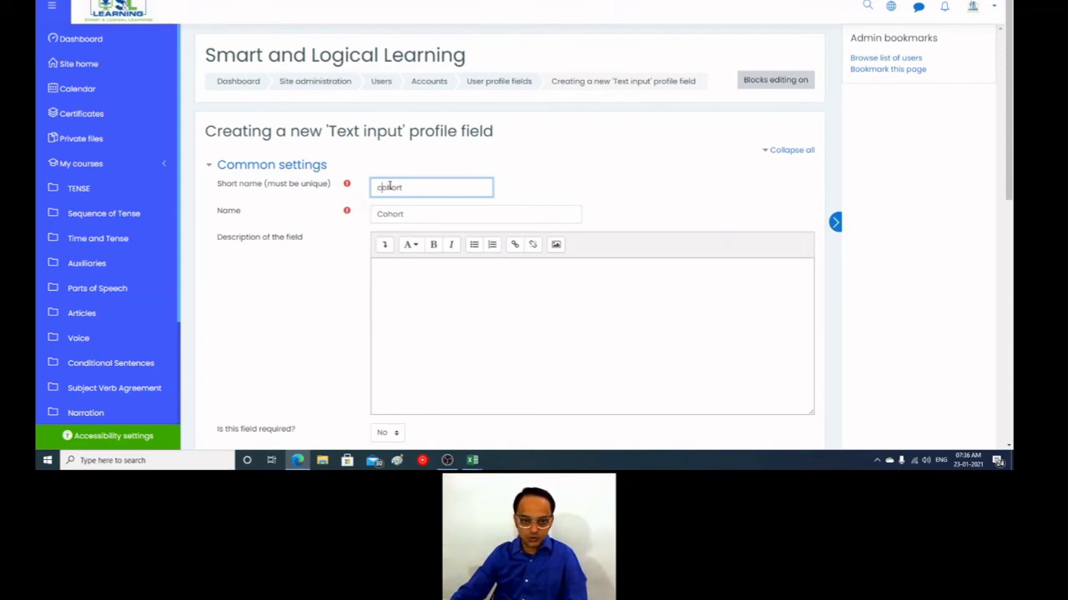
{"action": "left_click", "coordinate": [358, 255]}
{"action": "scroll", "coordinate": [357, 254], "scroll_direction": "down", "scroll_amount": 7}
{"action": "left_click", "coordinate": [414, 260]}
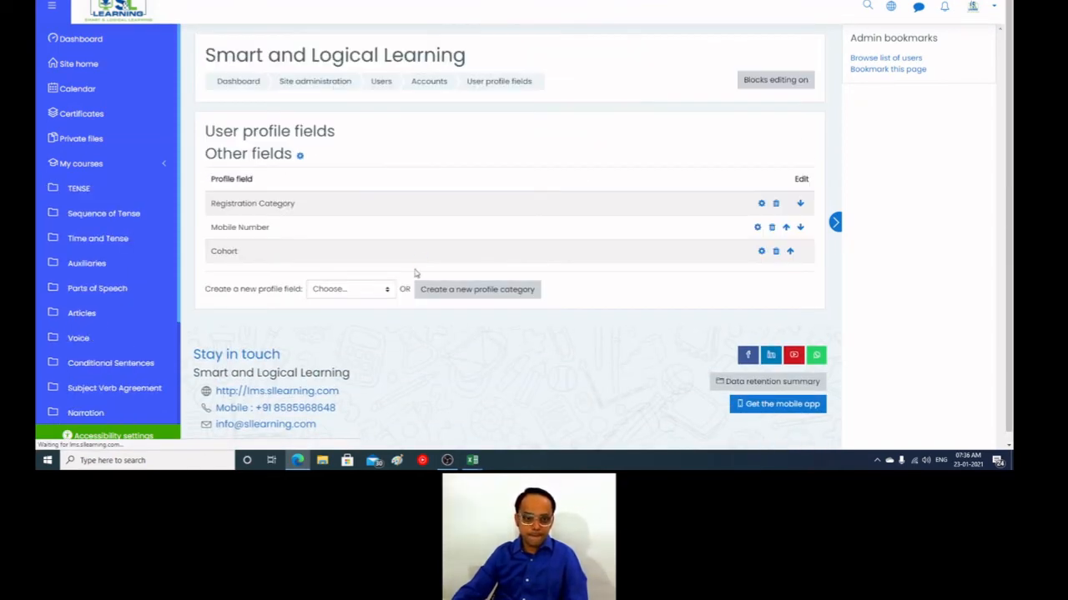
Step: Return to the Bulk user actions page and reload it, confirming the form resubmission
{"action": "left_click", "coordinate": [428, 81]}
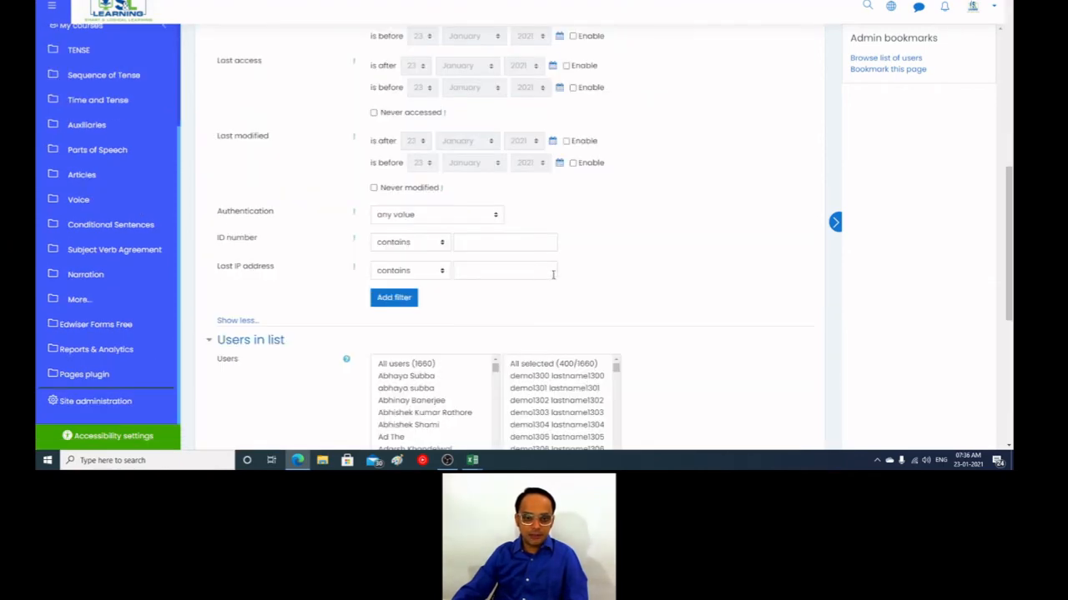
{"action": "key", "text": "F5"}
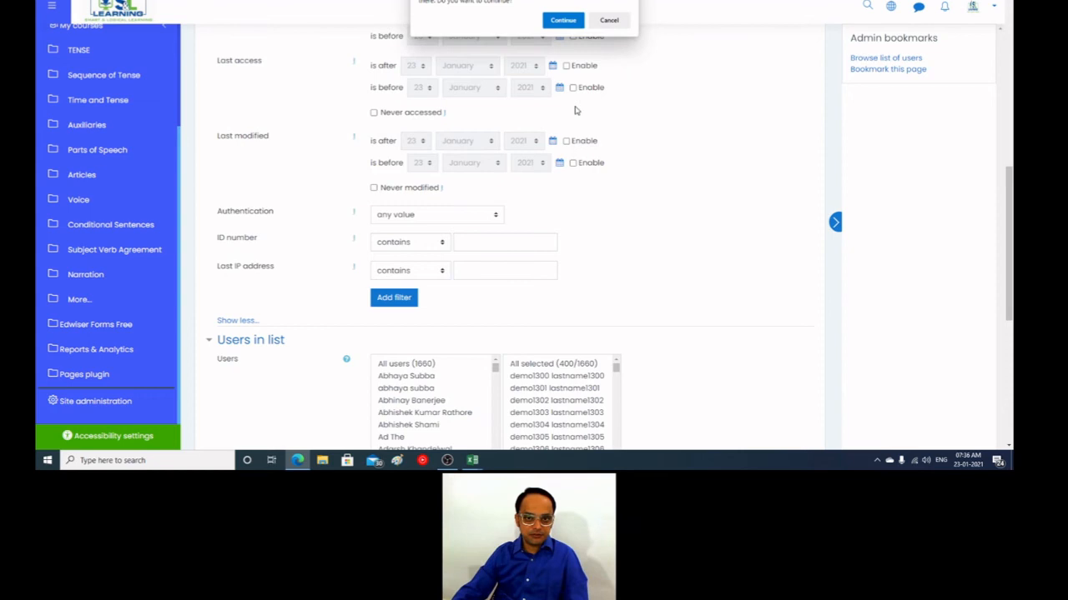
{"action": "left_click", "coordinate": [565, 27]}
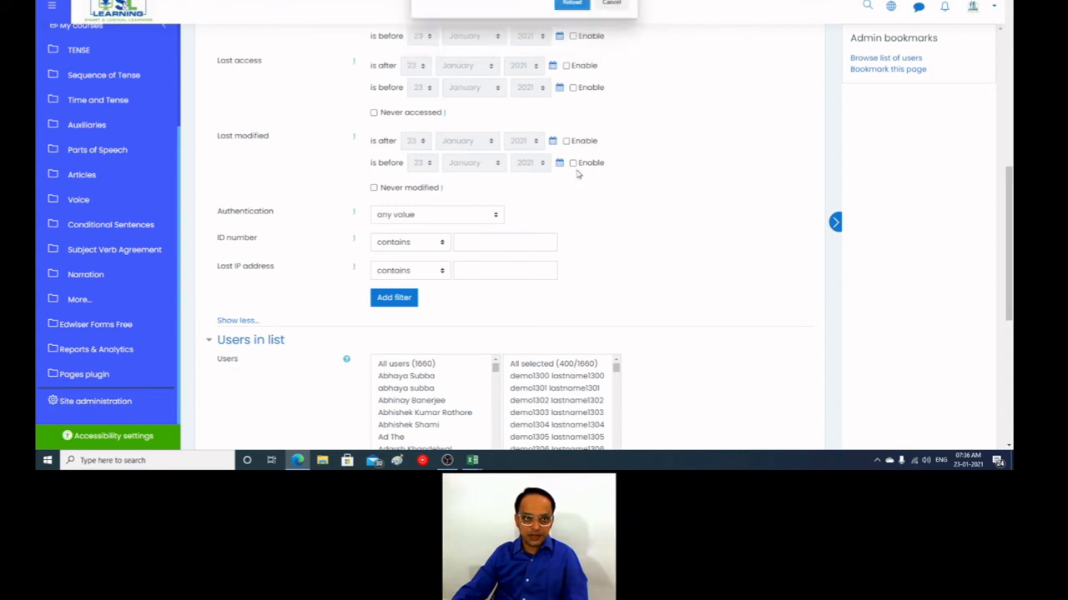
{"action": "left_click", "coordinate": [572, 3]}
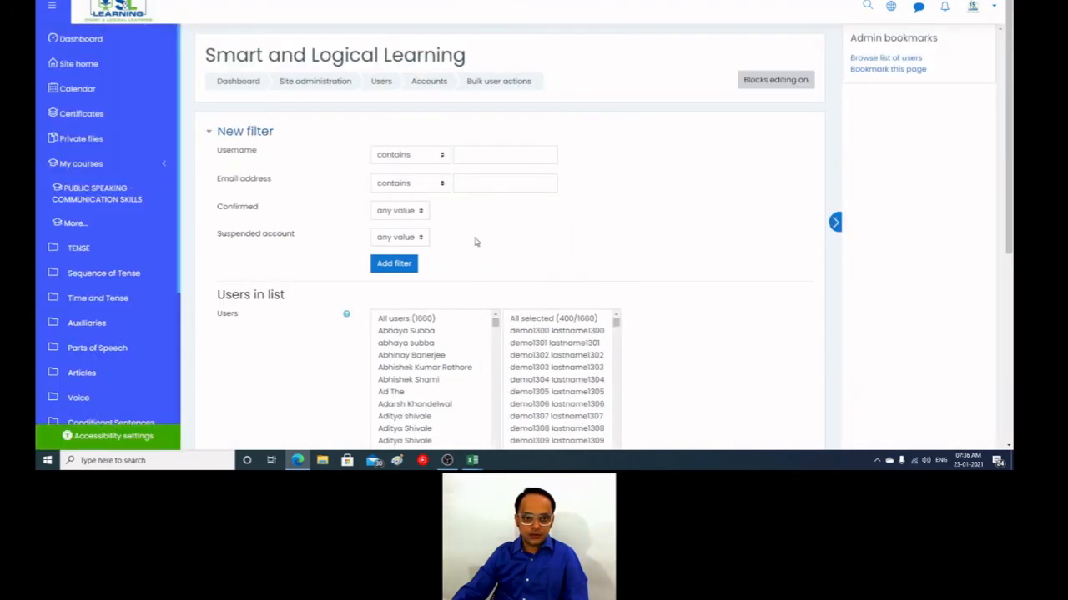
Step: Expand the new filter to all its criteria and check the field choices under User profile fields
{"action": "scroll", "coordinate": [253, 290], "scroll_direction": "down", "scroll_amount": 4}
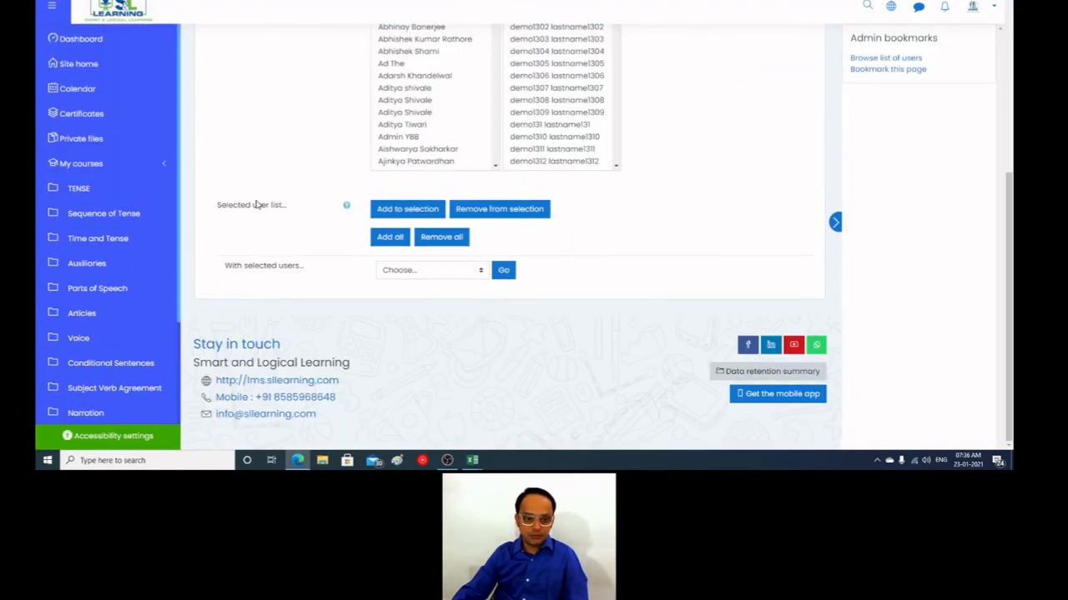
{"action": "scroll", "coordinate": [316, 262], "scroll_direction": "up", "scroll_amount": 10}
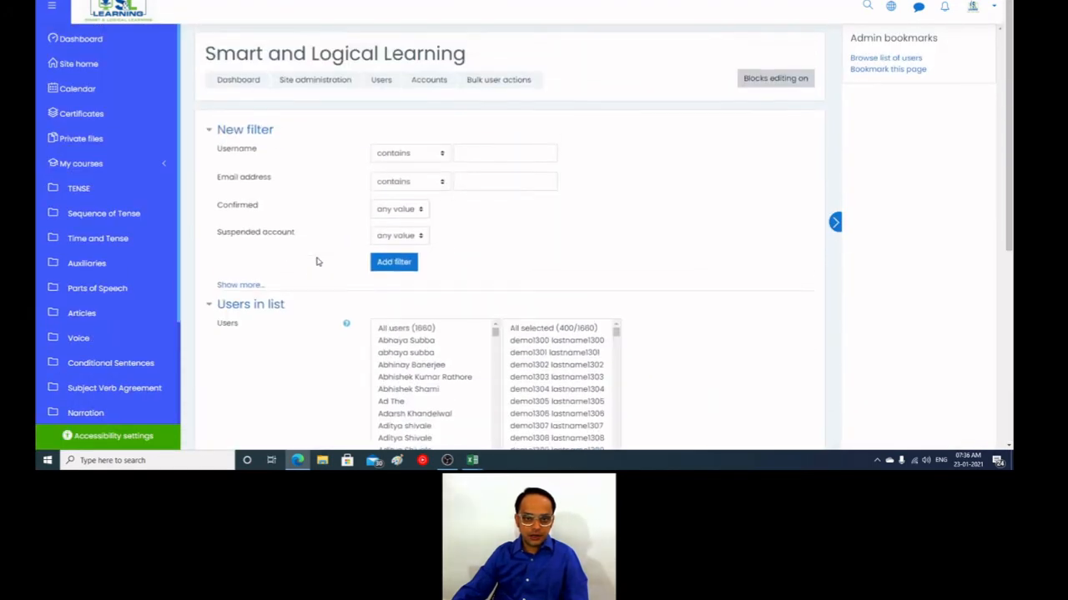
{"action": "left_click", "coordinate": [243, 286]}
{"action": "scroll", "coordinate": [312, 322], "scroll_direction": "down", "scroll_amount": 3}
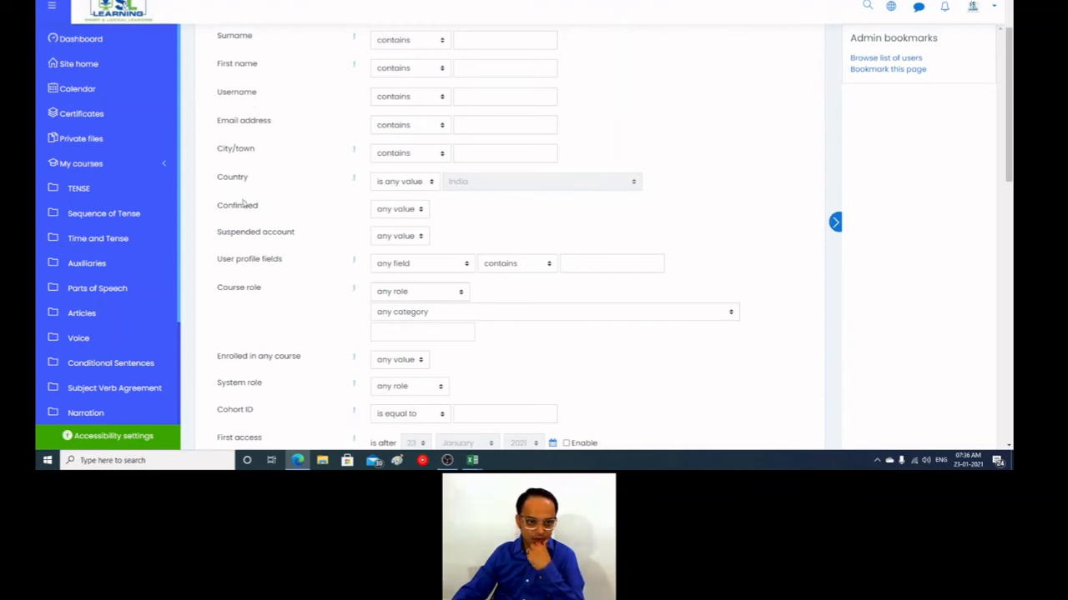
{"action": "left_click", "coordinate": [454, 262]}
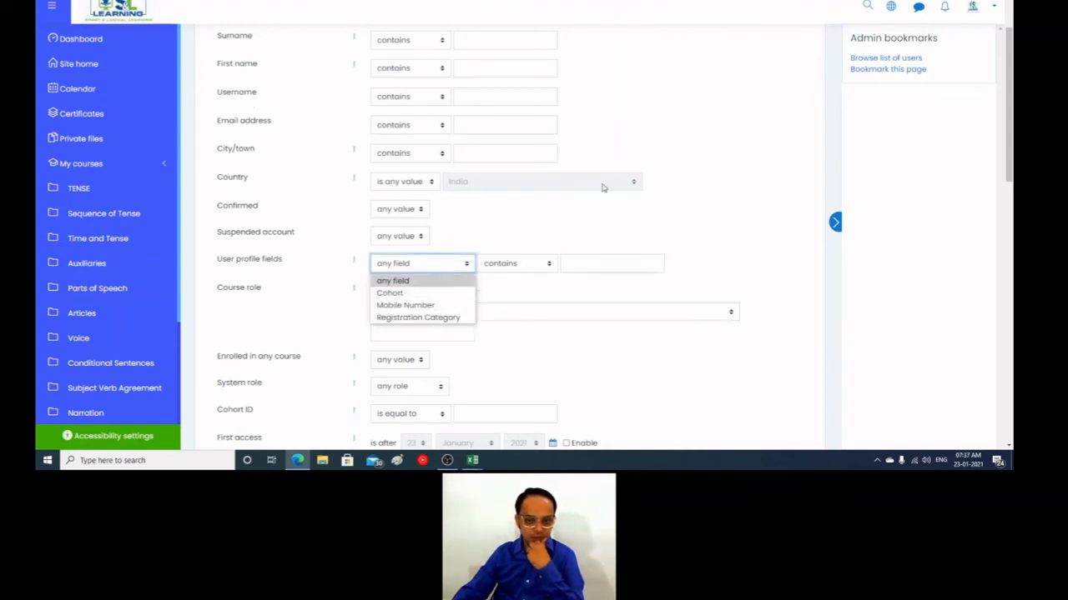
{"action": "left_click", "coordinate": [709, 189]}
Step: Open lms.sllearning.com in a private browser window, examine the new account form's Other fields, and return to the bulk user actions page
{"action": "left_click", "coordinate": [1001, 0]}
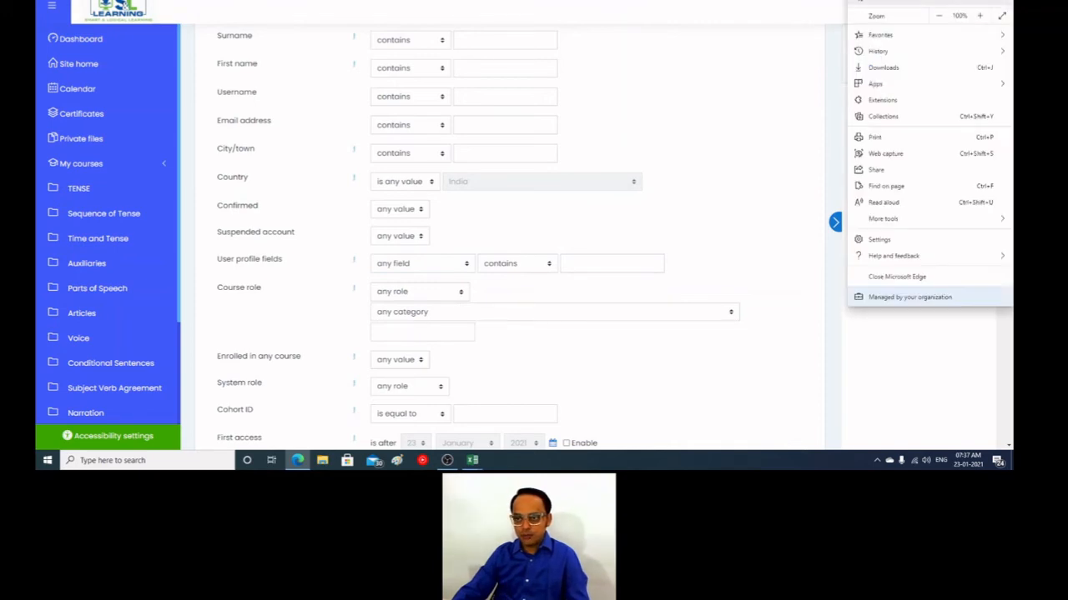
{"action": "left_click", "coordinate": [909, 1]}
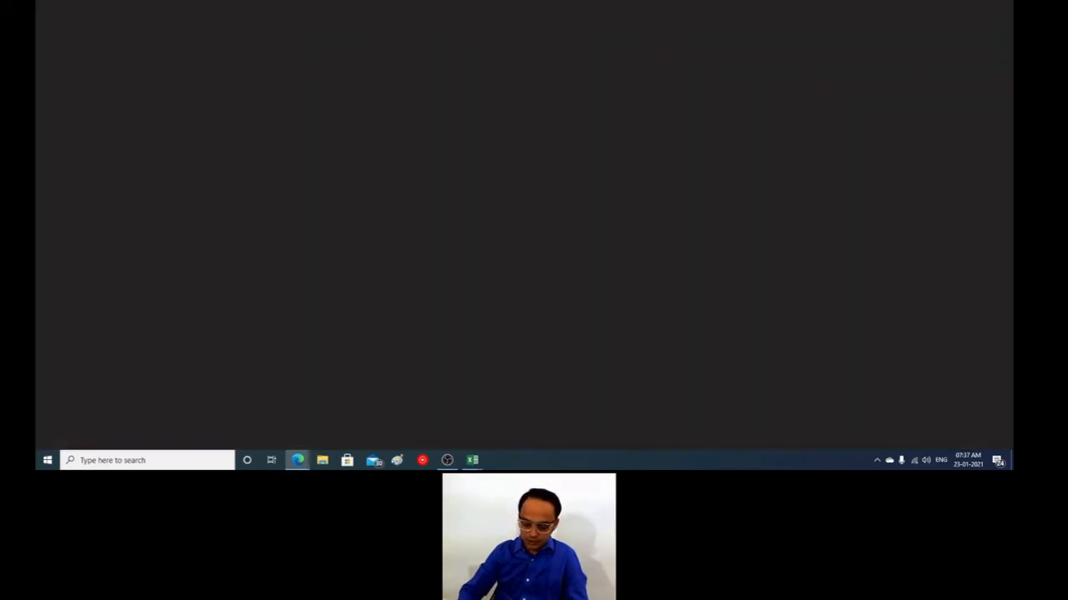
{"action": "type", "text": "lms.sll"}
{"action": "key", "text": "Return"}
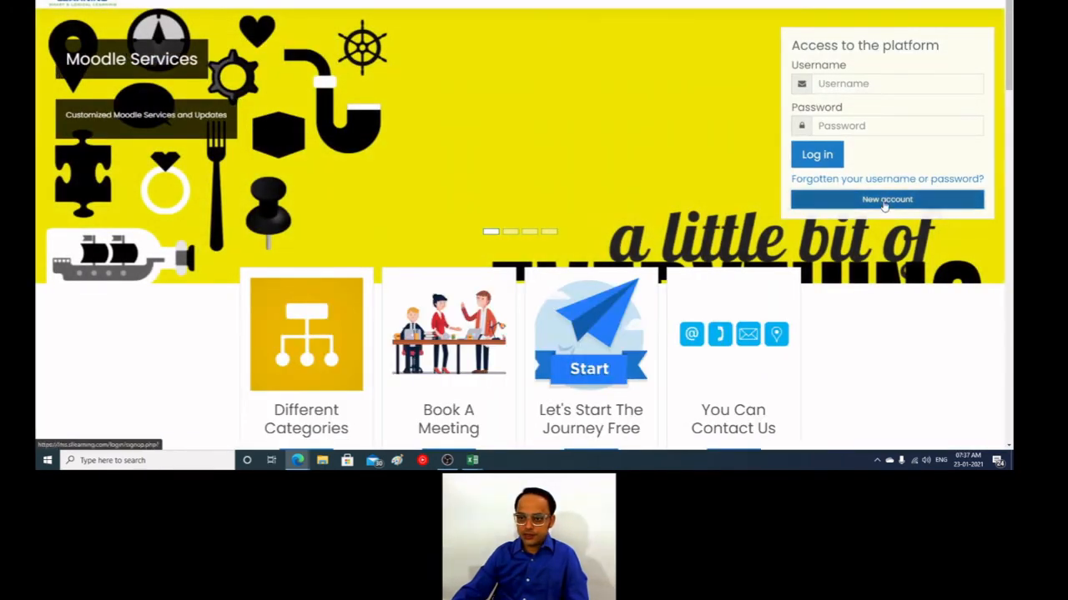
{"action": "left_click", "coordinate": [884, 205]}
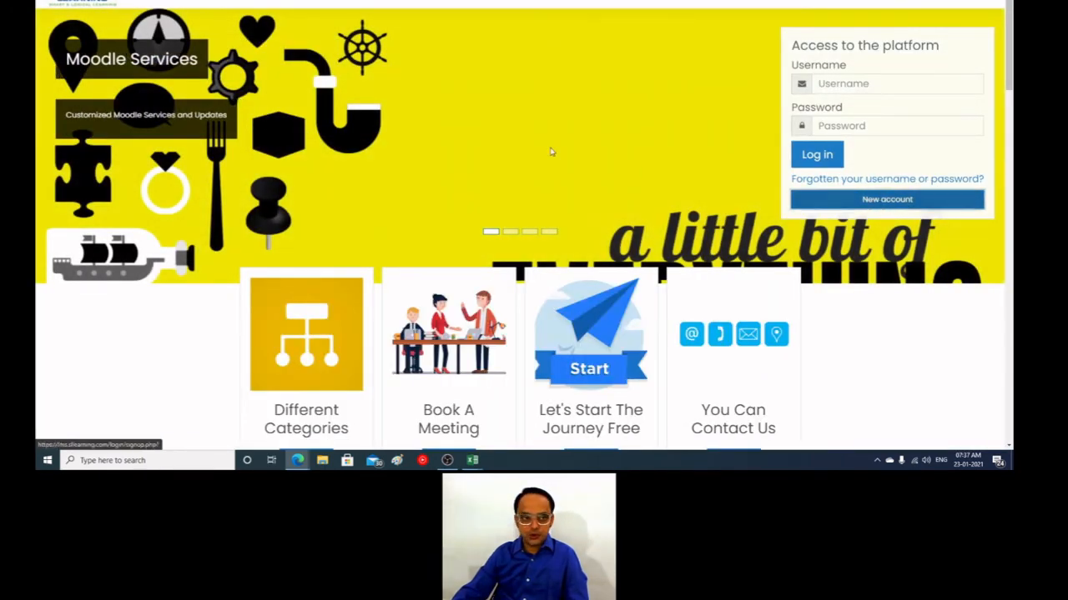
{"action": "scroll", "coordinate": [553, 180], "scroll_direction": "down", "scroll_amount": 2}
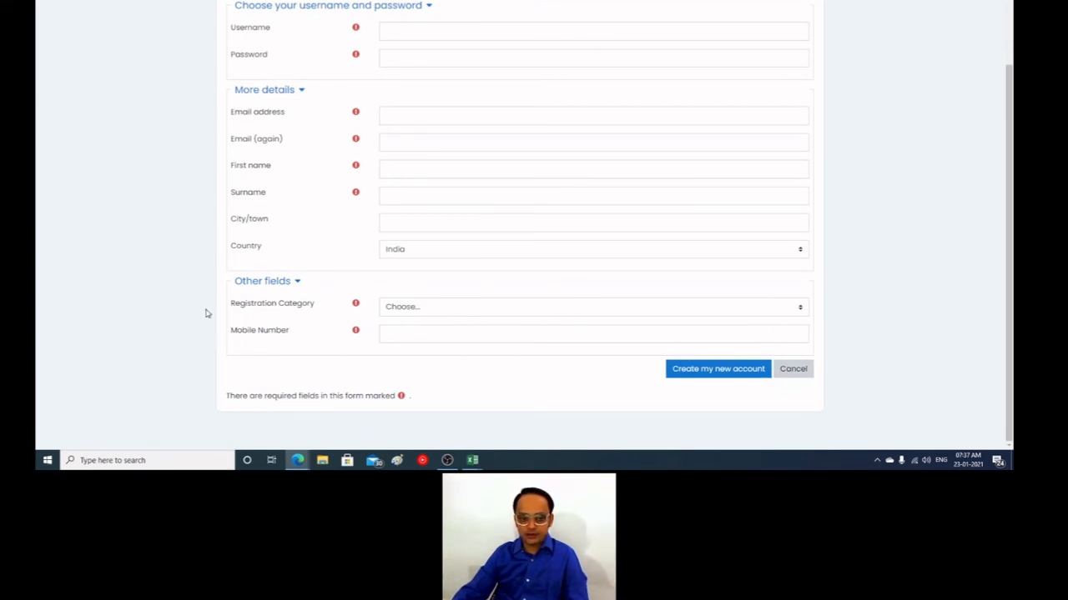
{"action": "key", "text": "alt+Tab"}
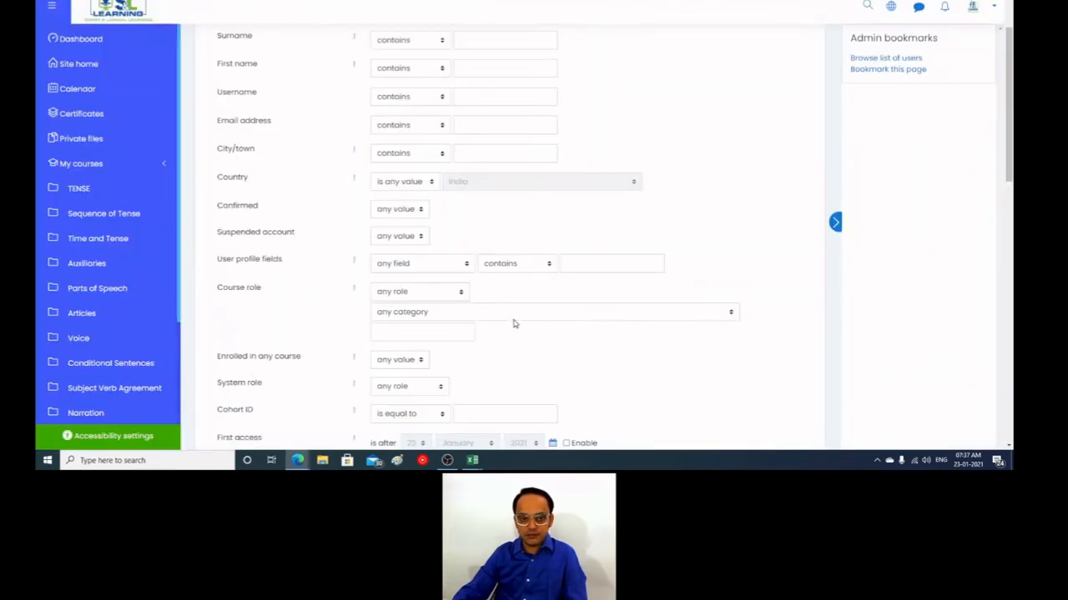
Step: Set the Cohort profile field's display on the signup page to Yes, save it, and check the reloaded new account form
{"action": "left_click", "coordinate": [364, 4]}
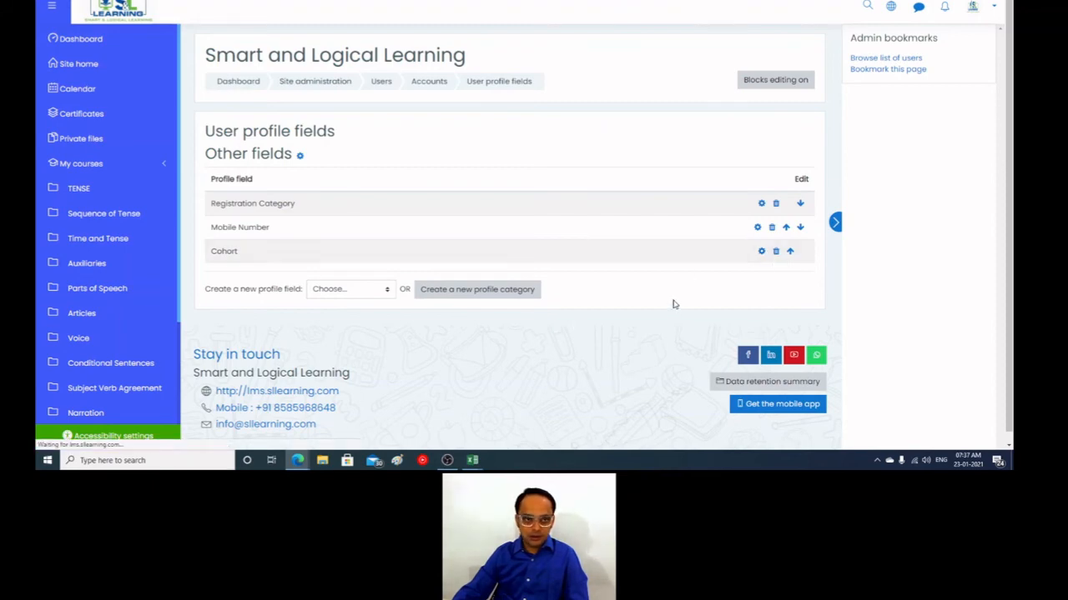
{"action": "scroll", "coordinate": [289, 305], "scroll_direction": "down", "scroll_amount": 3}
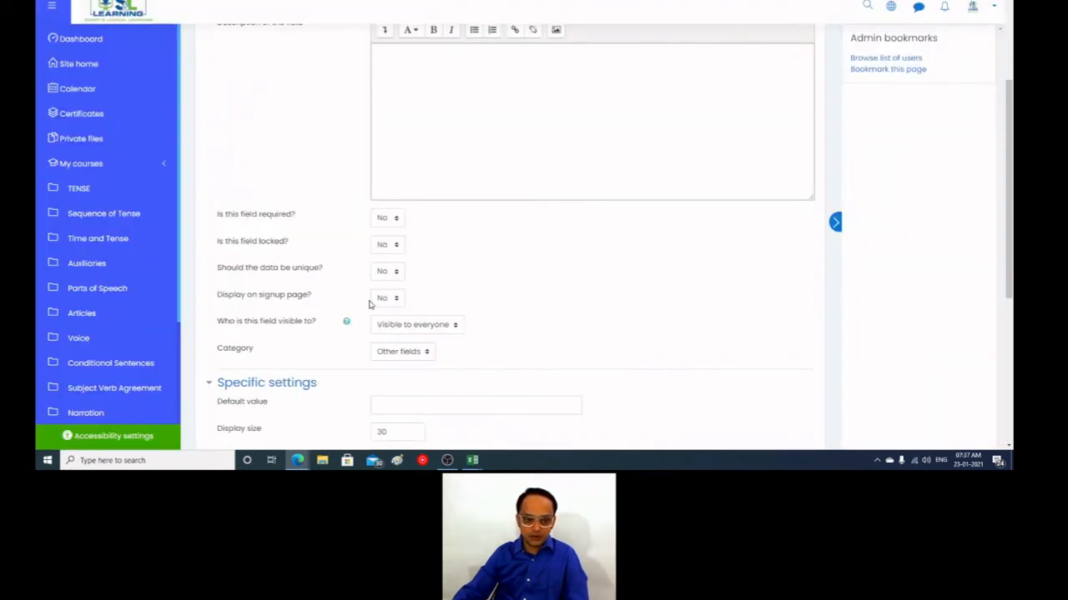
{"action": "left_click", "coordinate": [395, 300]}
{"action": "left_click", "coordinate": [384, 328]}
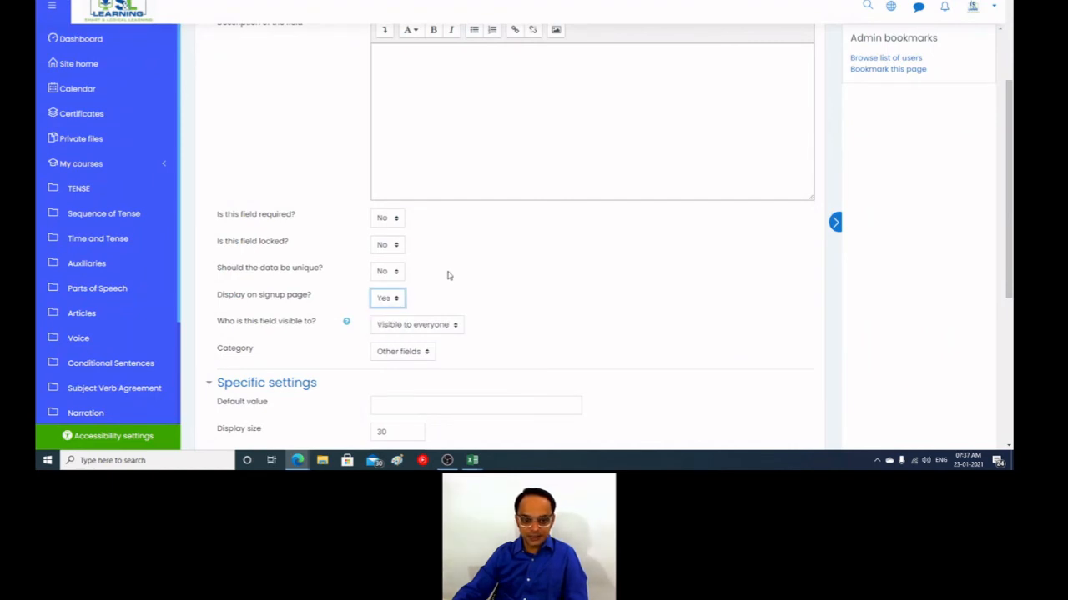
{"action": "scroll", "coordinate": [467, 300], "scroll_direction": "down", "scroll_amount": 5}
{"action": "left_click", "coordinate": [410, 259]}
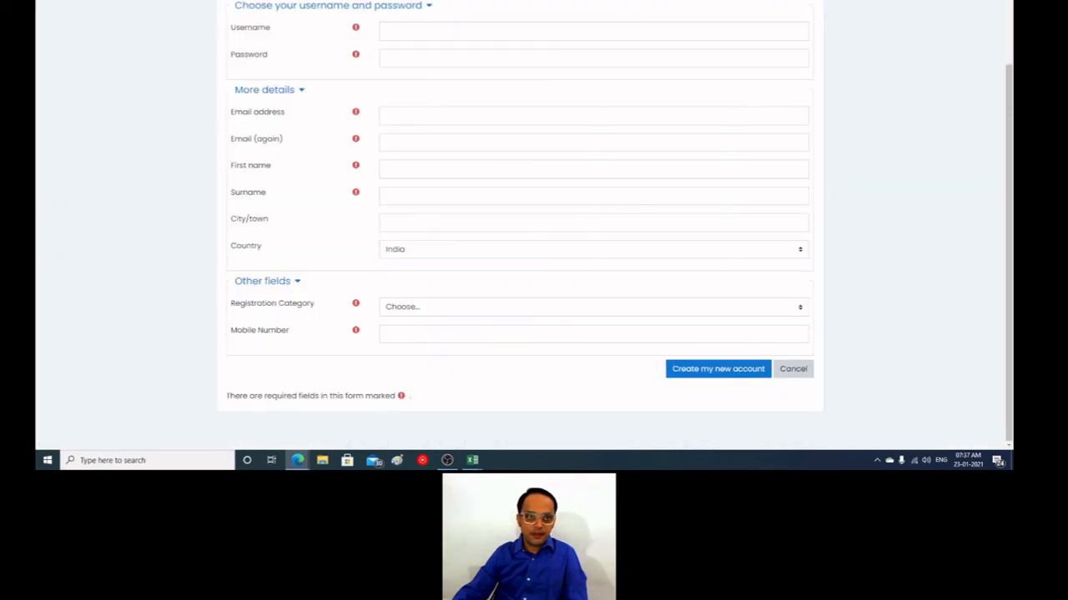
{"action": "key", "text": "F5"}
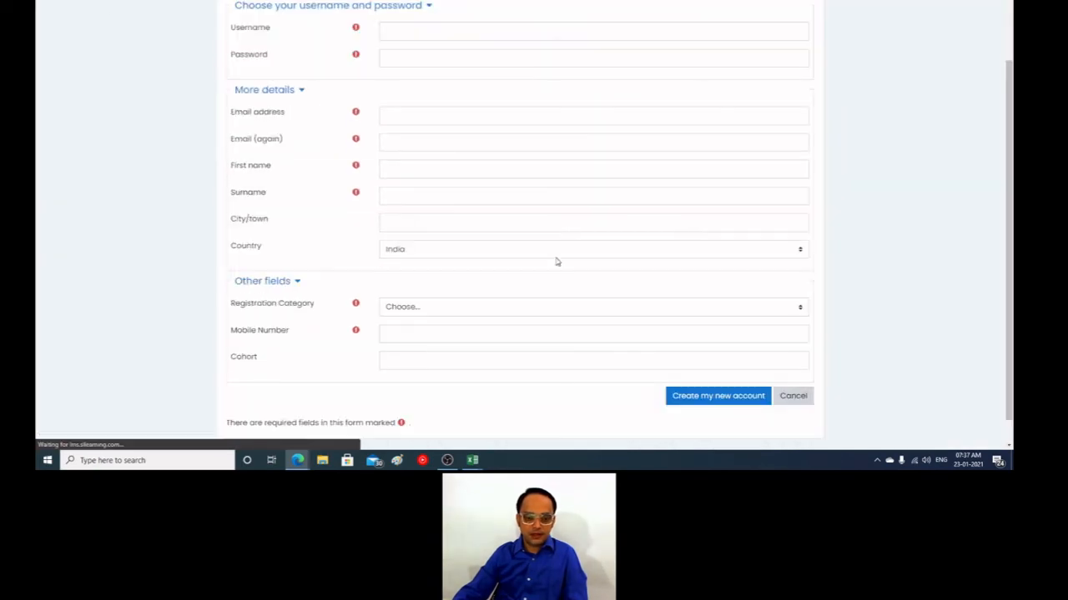
{"action": "scroll", "coordinate": [557, 262], "scroll_direction": "down", "scroll_amount": 1}
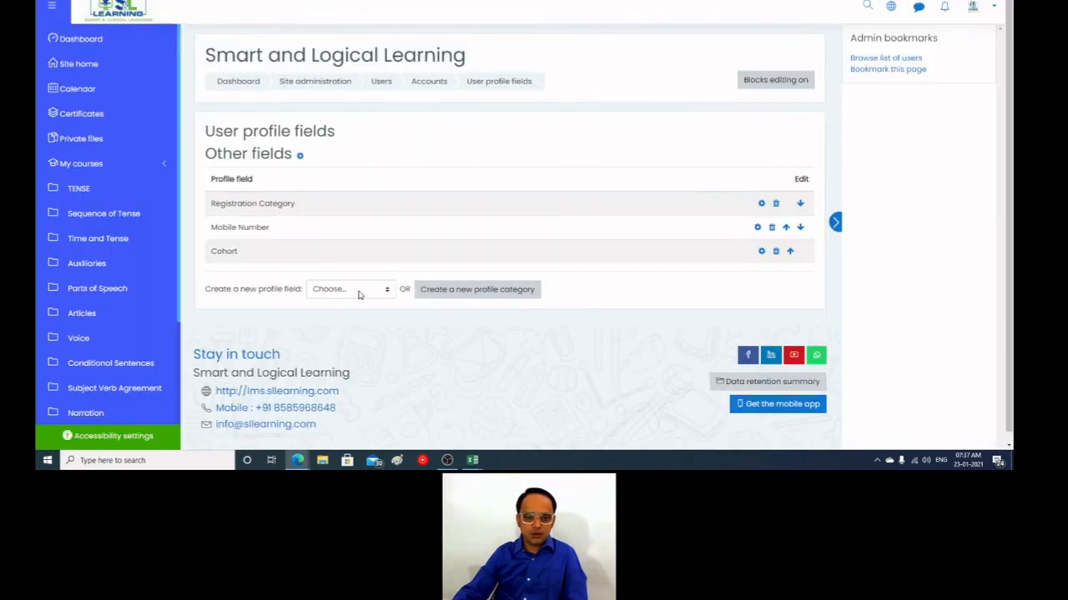
Step: Set the Cohort profile field's display on the signup page to No, save it, and reload the new account form
{"action": "left_click", "coordinate": [760, 251]}
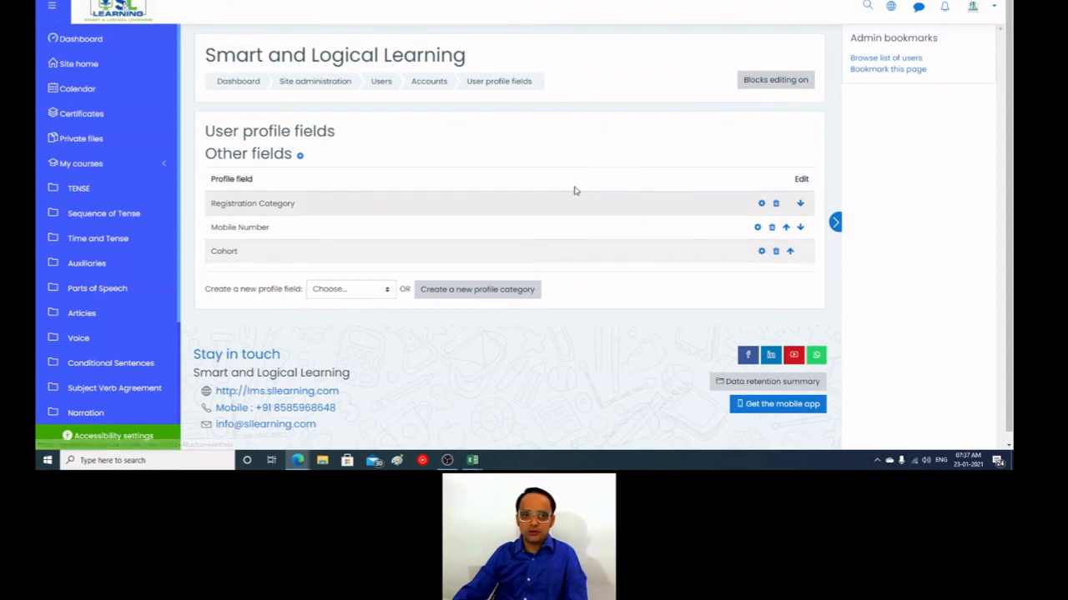
{"action": "scroll", "coordinate": [326, 342], "scroll_direction": "down", "scroll_amount": 3}
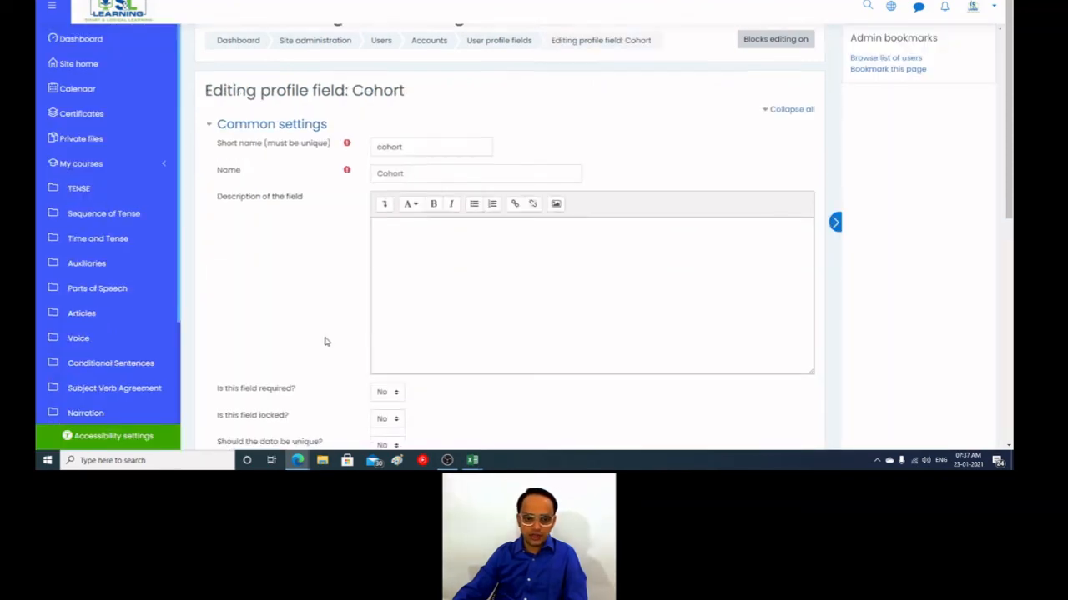
{"action": "left_click", "coordinate": [386, 298]}
{"action": "left_click", "coordinate": [384, 328]}
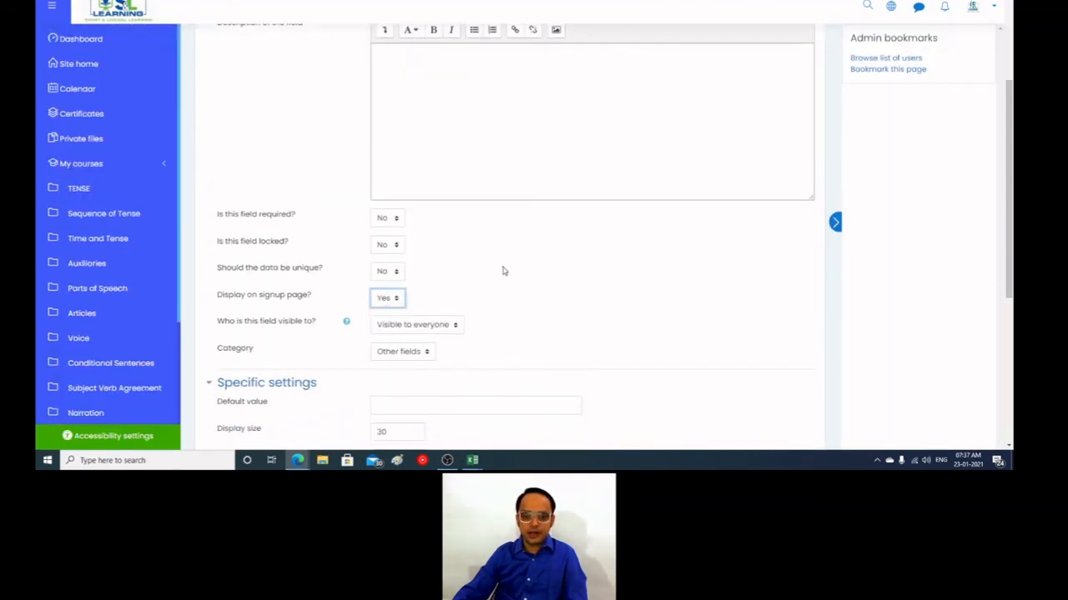
{"action": "scroll", "coordinate": [502, 271], "scroll_direction": "down", "scroll_amount": 4}
{"action": "scroll", "coordinate": [489, 283], "scroll_direction": "up", "scroll_amount": 2}
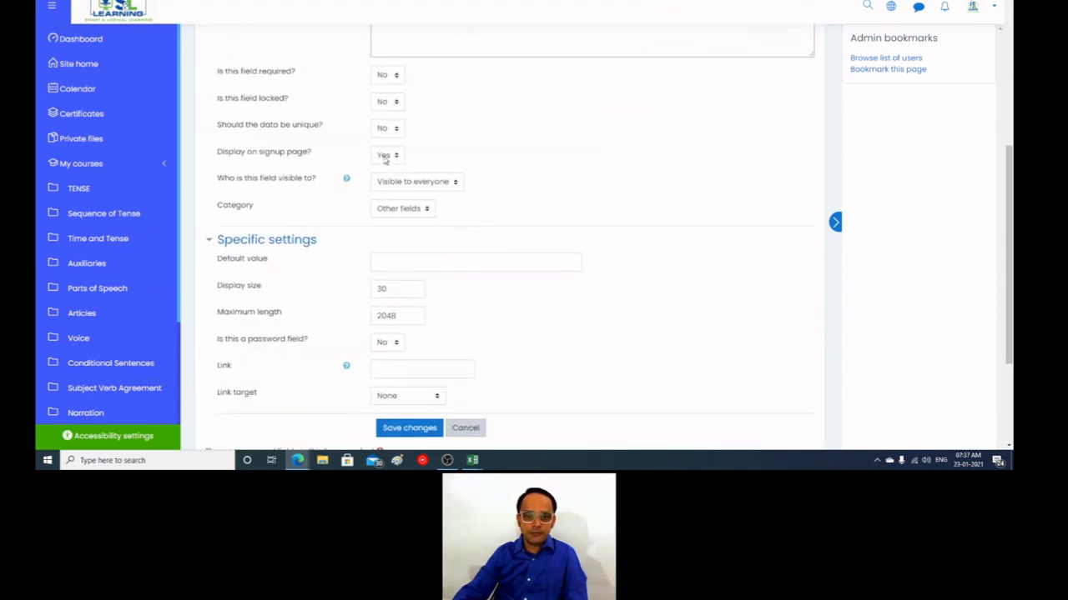
{"action": "left_click", "coordinate": [380, 157]}
{"action": "left_click", "coordinate": [381, 169]}
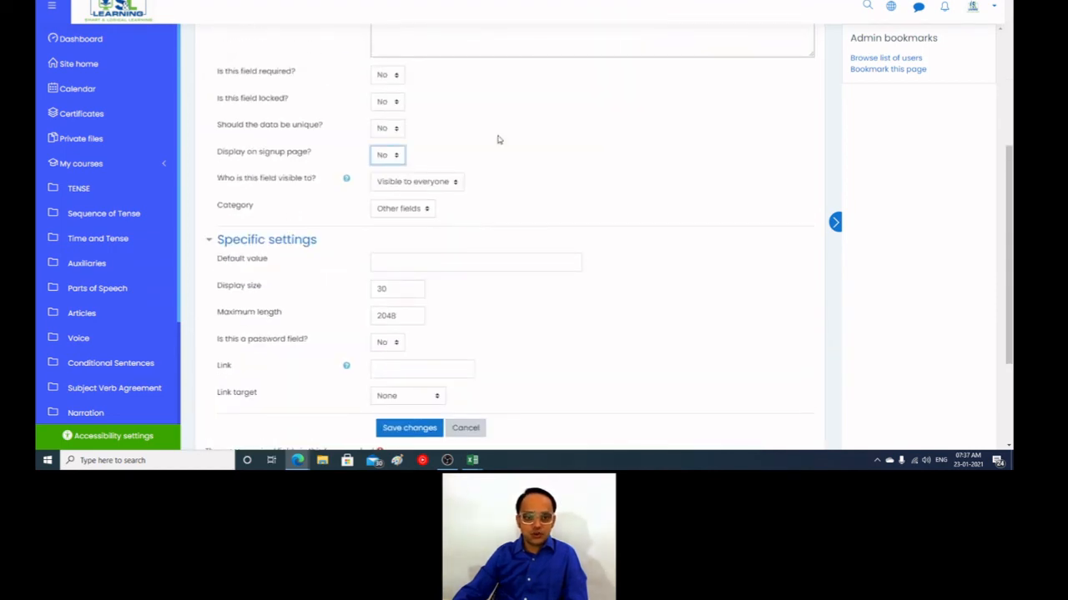
{"action": "left_click", "coordinate": [420, 428]}
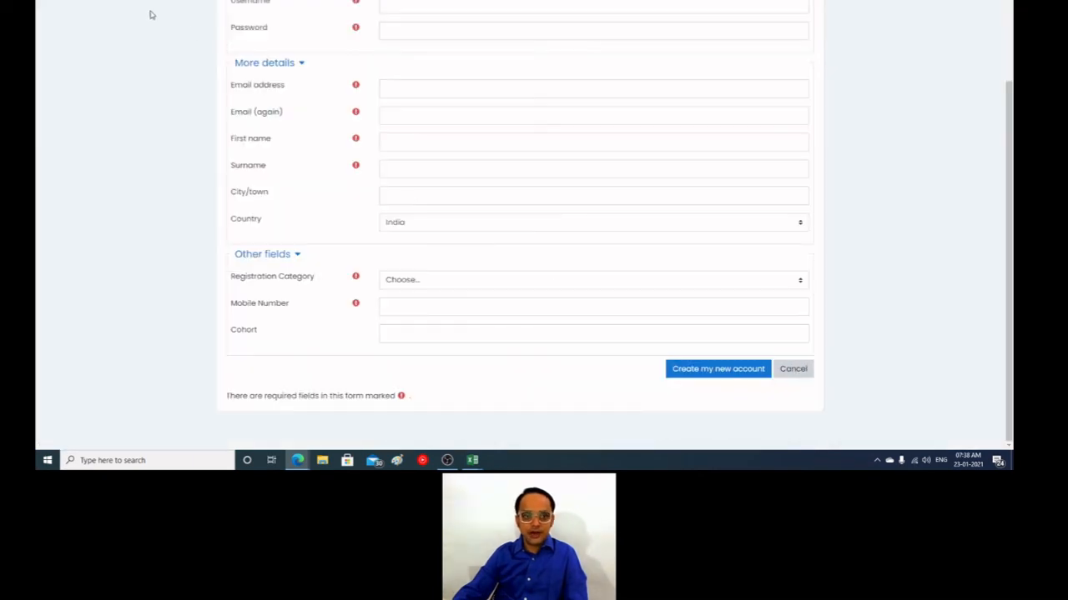
{"action": "key", "text": "F5"}
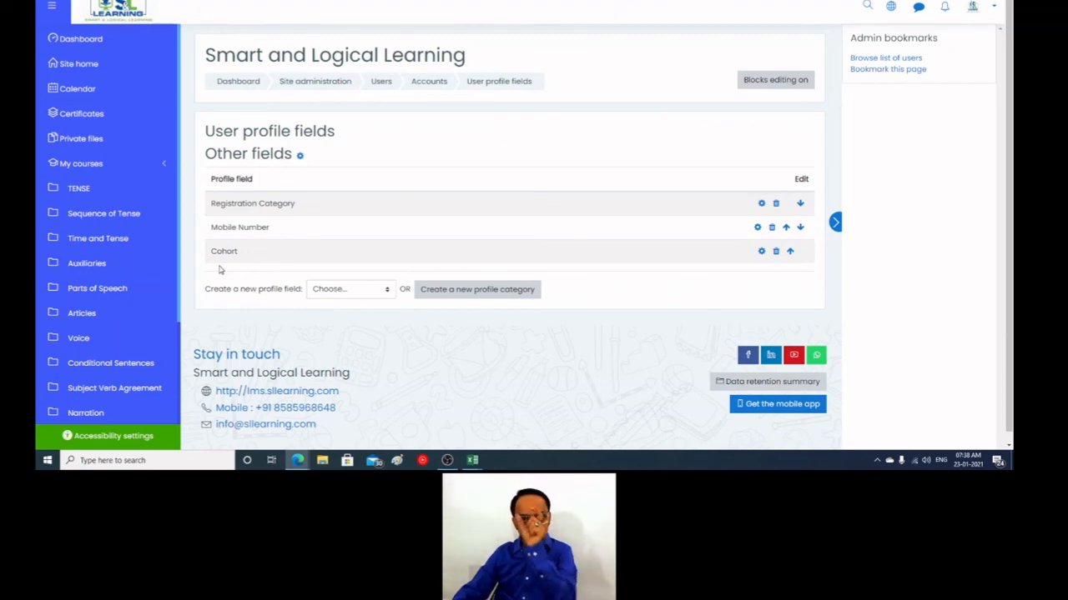
Step: Open the Bulk user actions page from the site administration and remove all users from the existing selection
{"action": "scroll", "coordinate": [153, 286], "scroll_direction": "down", "scroll_amount": 3}
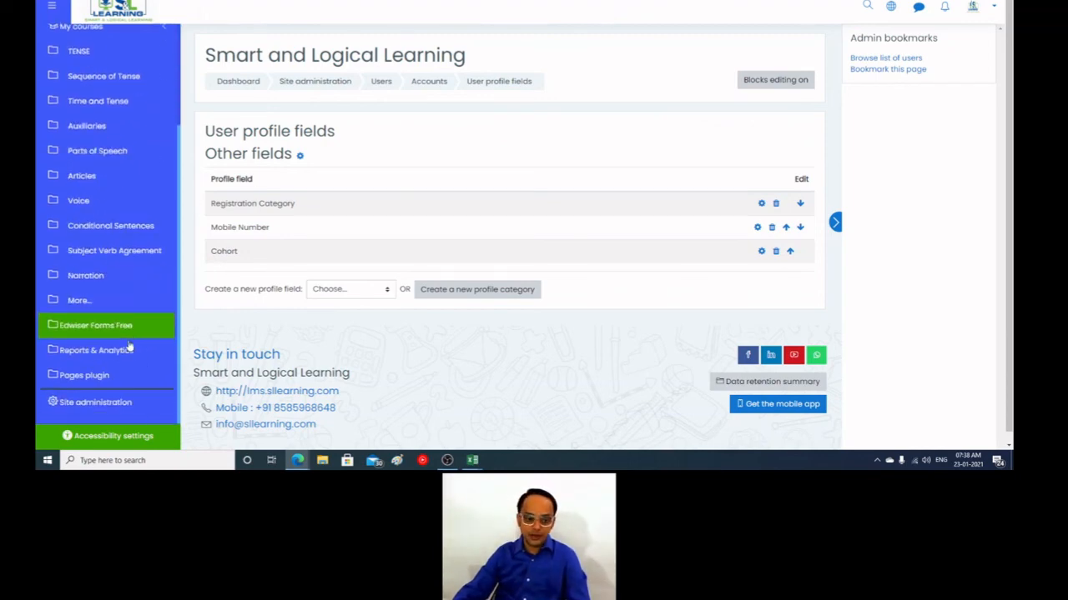
{"action": "left_click", "coordinate": [83, 401]}
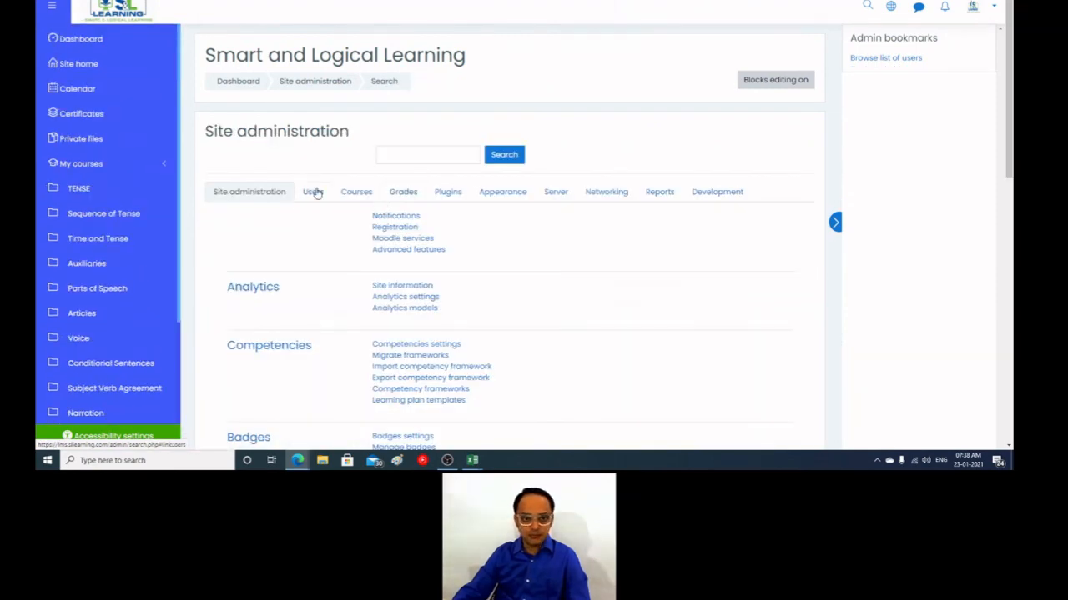
{"action": "left_click", "coordinate": [314, 191]}
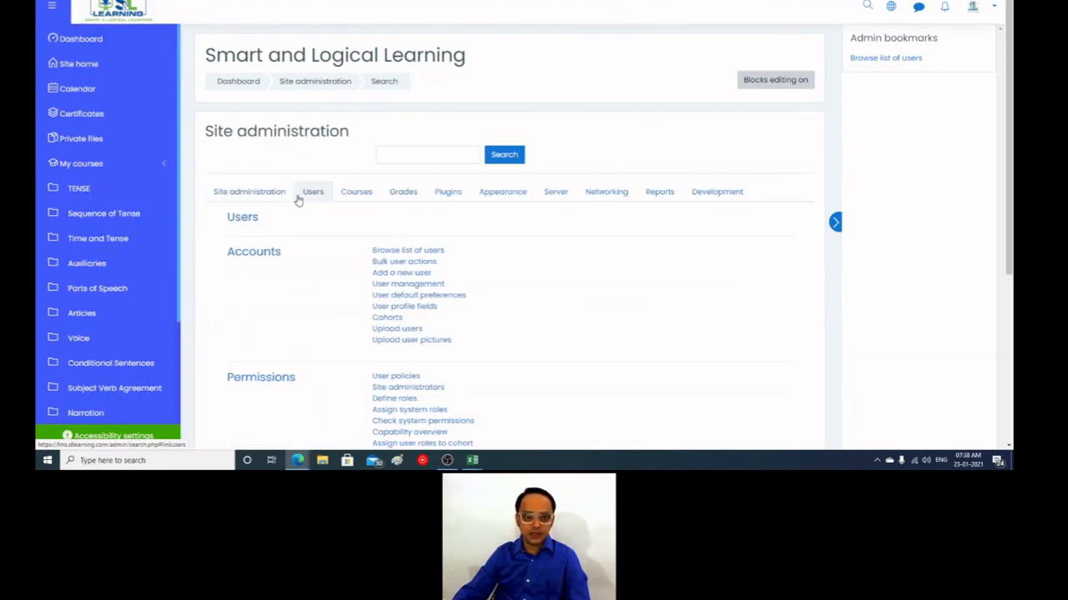
{"action": "left_click", "coordinate": [404, 261]}
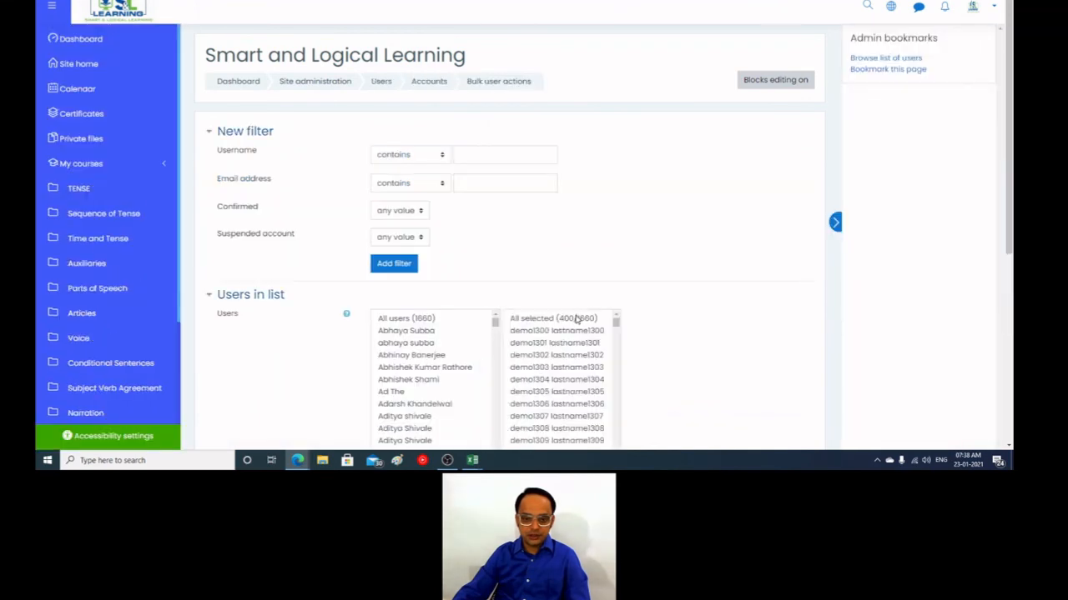
{"action": "left_click", "coordinate": [575, 319]}
{"action": "scroll", "coordinate": [575, 326], "scroll_direction": "down", "scroll_amount": 1}
{"action": "scroll", "coordinate": [470, 349], "scroll_direction": "down", "scroll_amount": 5}
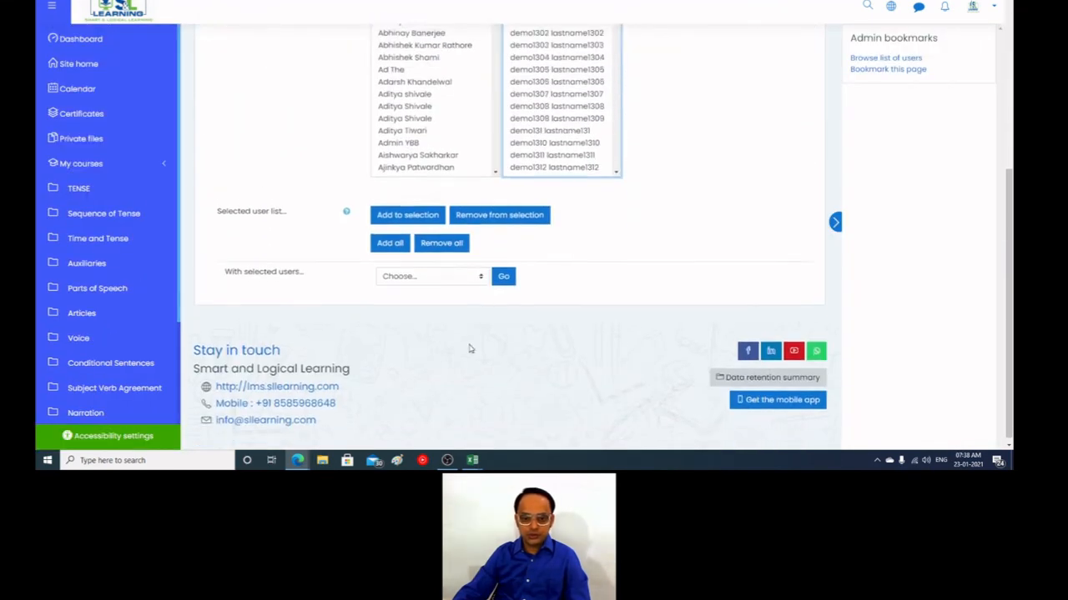
{"action": "left_click", "coordinate": [499, 214]}
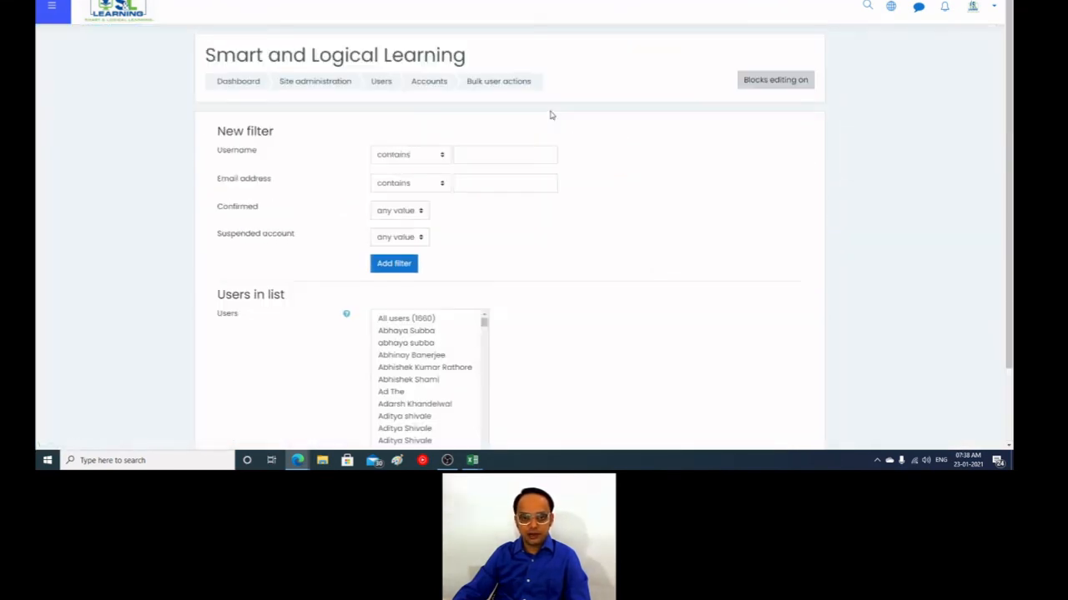
Step: Add all users to the bulk action selection
{"action": "scroll", "coordinate": [454, 221], "scroll_direction": "down", "scroll_amount": 3}
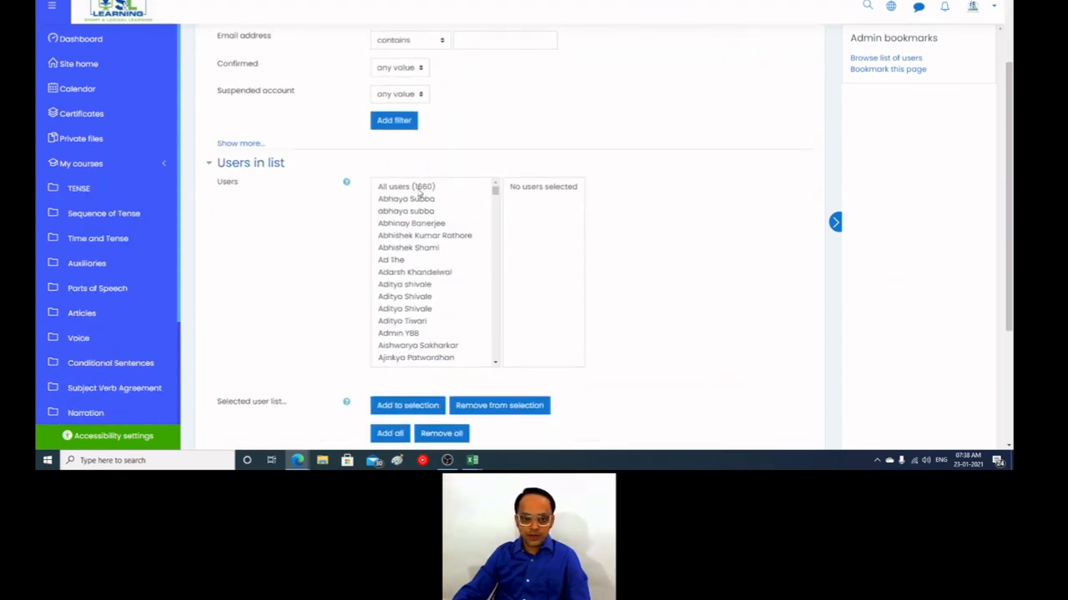
{"action": "left_click", "coordinate": [420, 191]}
{"action": "left_click", "coordinate": [407, 406]}
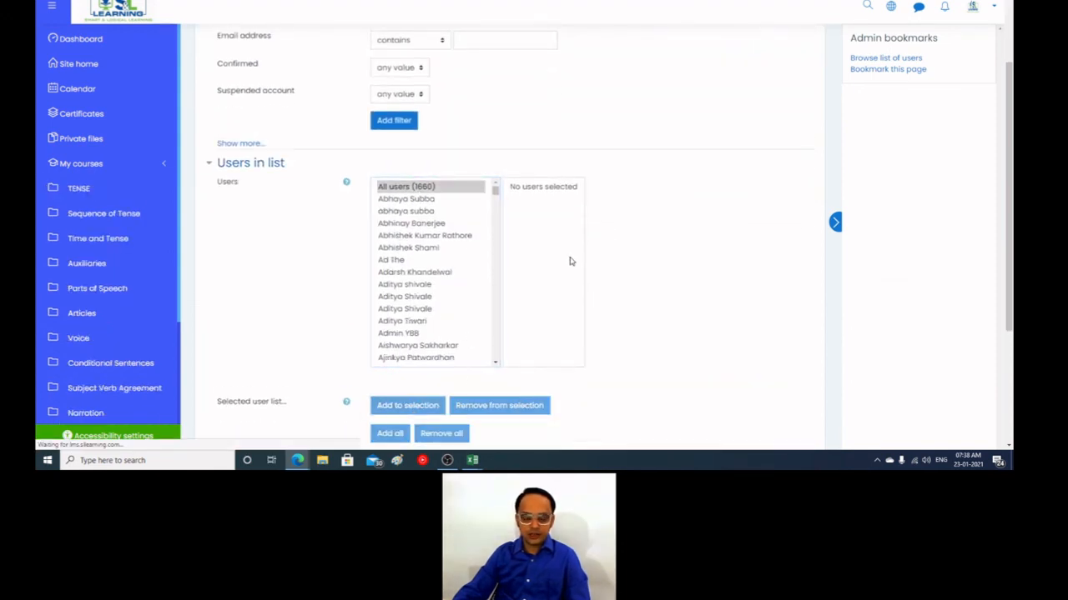
Step: Apply the Download action to the selected users and export them as comma separated values (.csv)
{"action": "scroll", "coordinate": [683, 281], "scroll_direction": "down", "scroll_amount": 5}
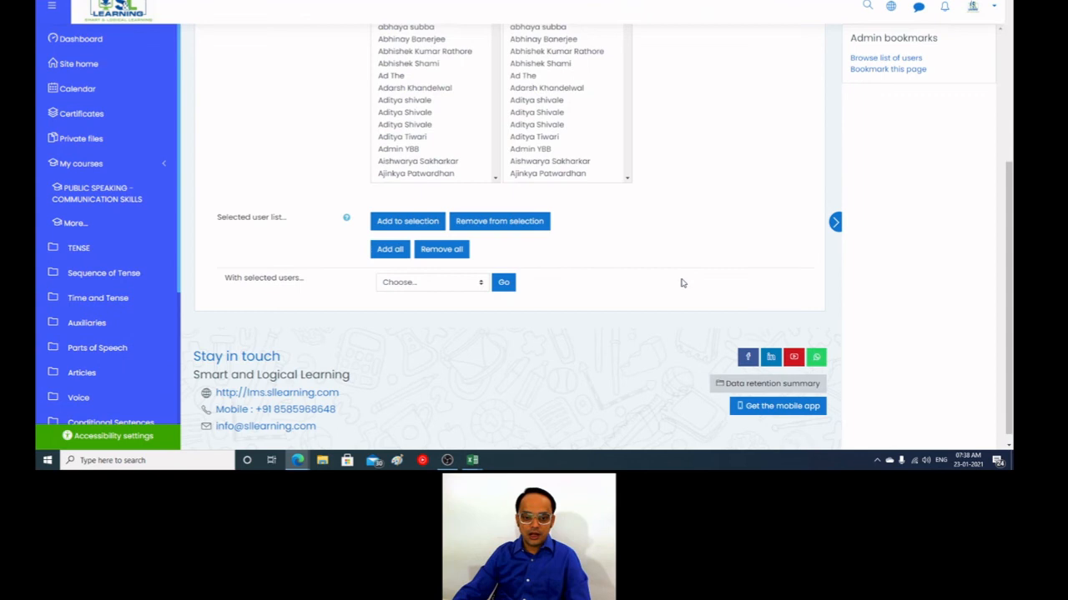
{"action": "left_click", "coordinate": [453, 270]}
{"action": "left_click", "coordinate": [436, 347]}
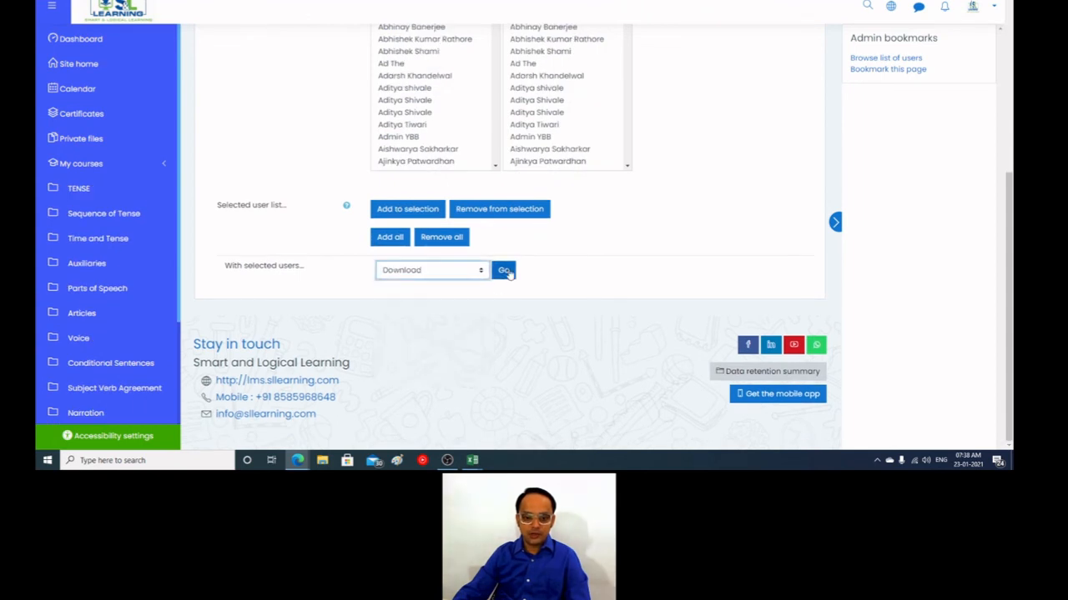
{"action": "left_click", "coordinate": [504, 271]}
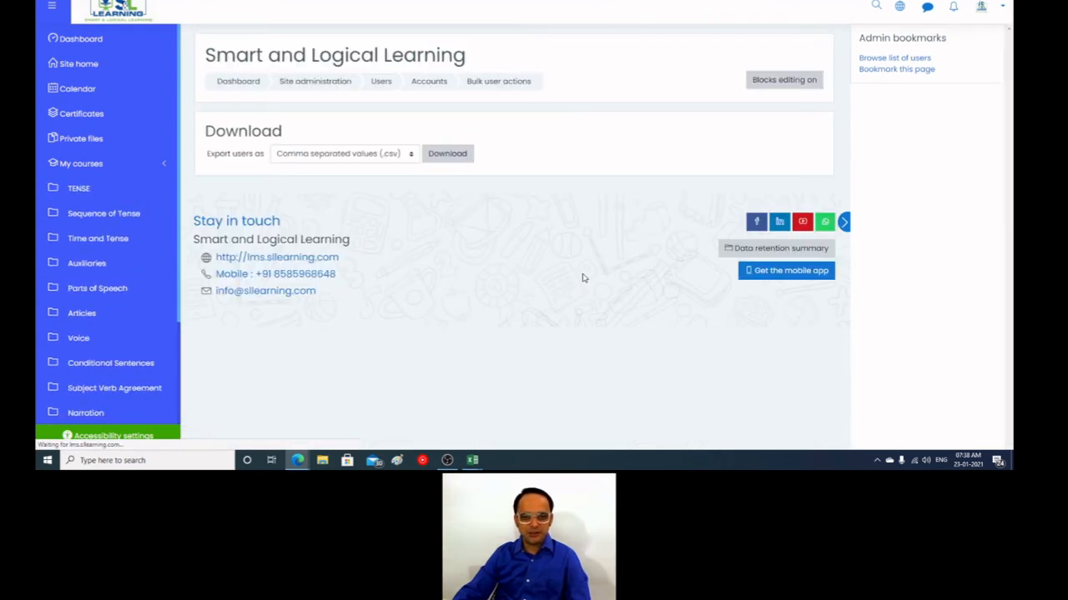
{"action": "left_click", "coordinate": [450, 154]}
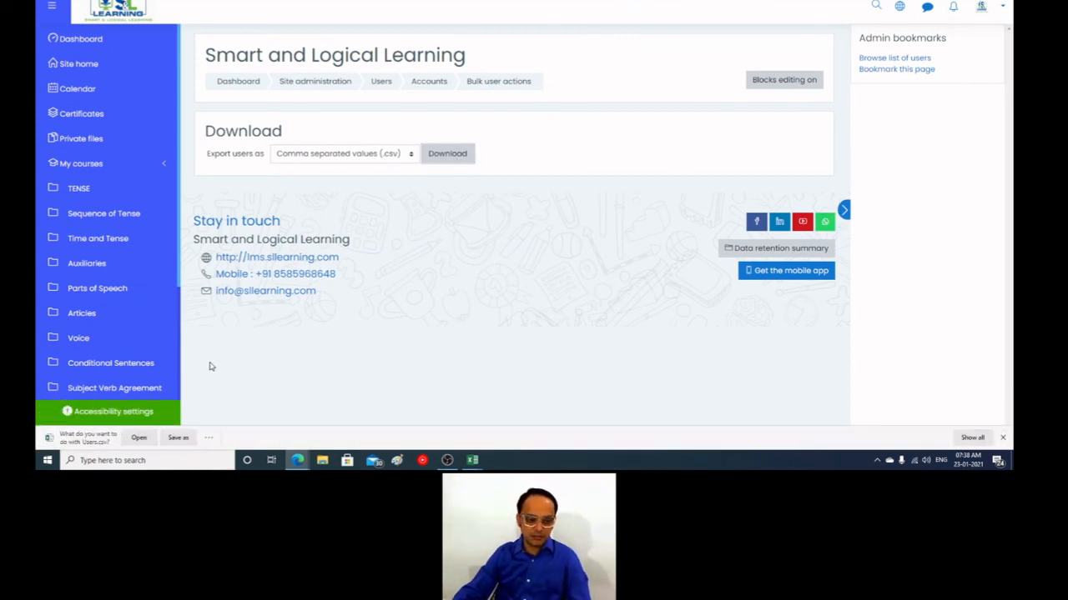
Step: Open the downloaded Users.csv in Excel and autofit all of its columns to their contents
{"action": "left_click", "coordinate": [138, 437]}
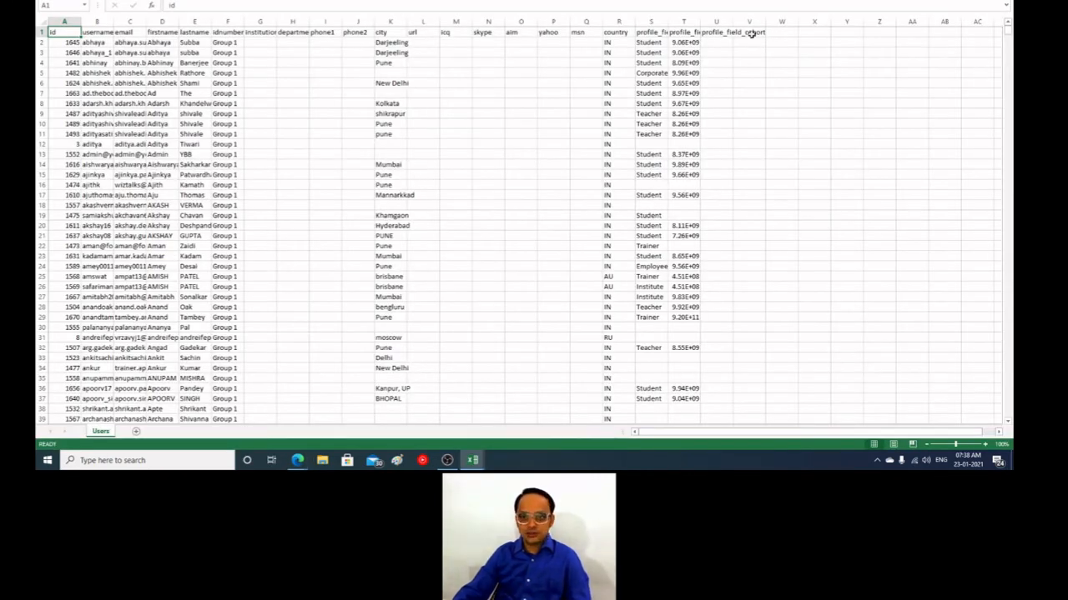
{"action": "left_click", "coordinate": [40, 22]}
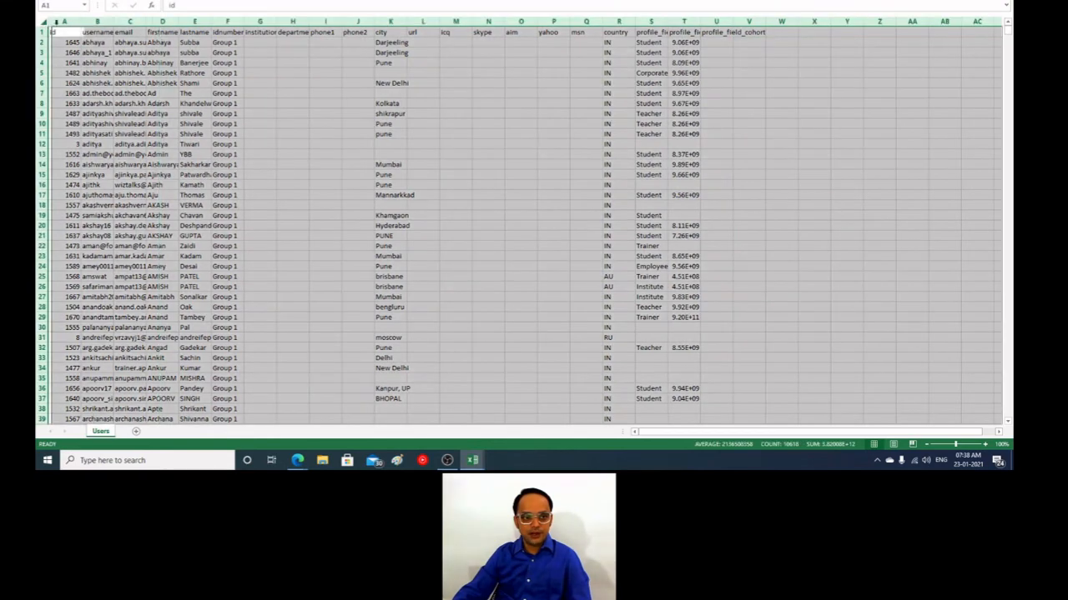
{"action": "double_click", "coordinate": [81, 24]}
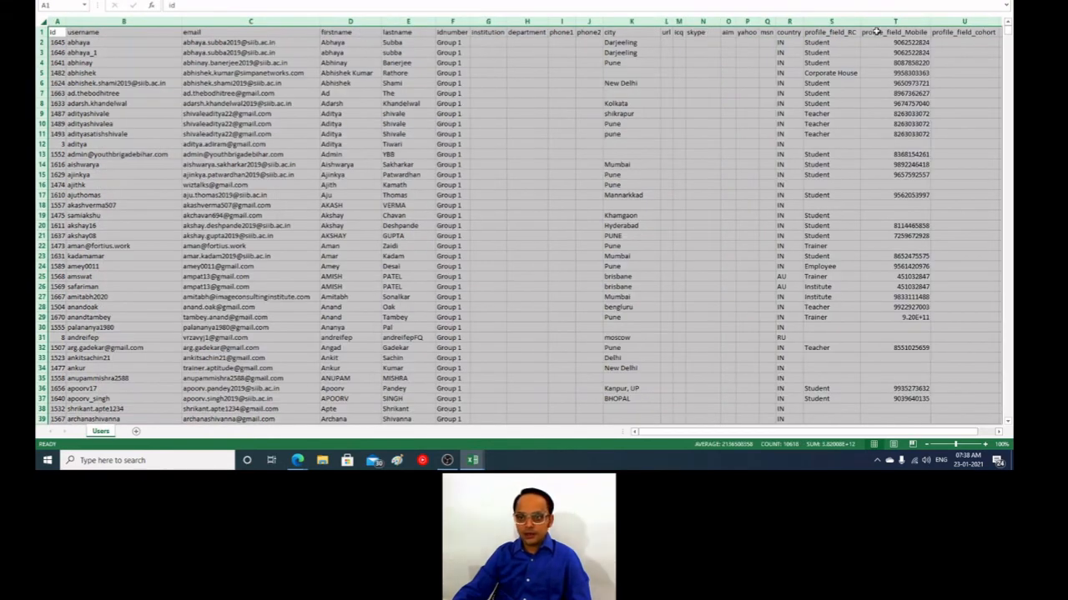
Step: Examine the standard headers from id to country and the custom headers profile_field_RC, profile_field_Mobile and profile_field_cohort
{"action": "left_click_drag", "start_coordinate": [790, 32], "coordinate": [57, 31]}
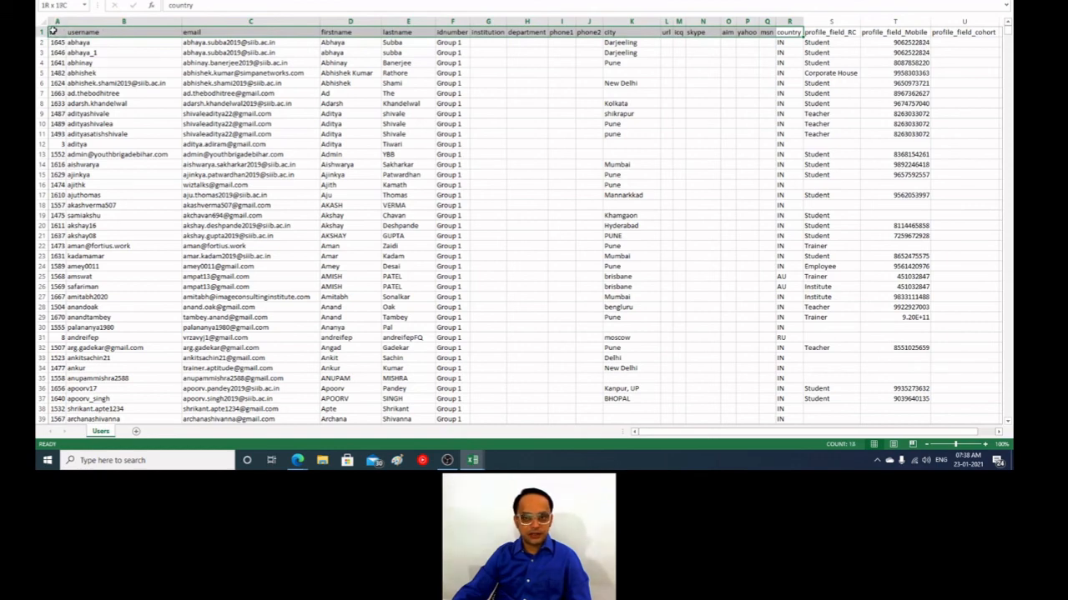
{"action": "left_click", "coordinate": [822, 32]}
{"action": "left_click", "coordinate": [821, 32]}
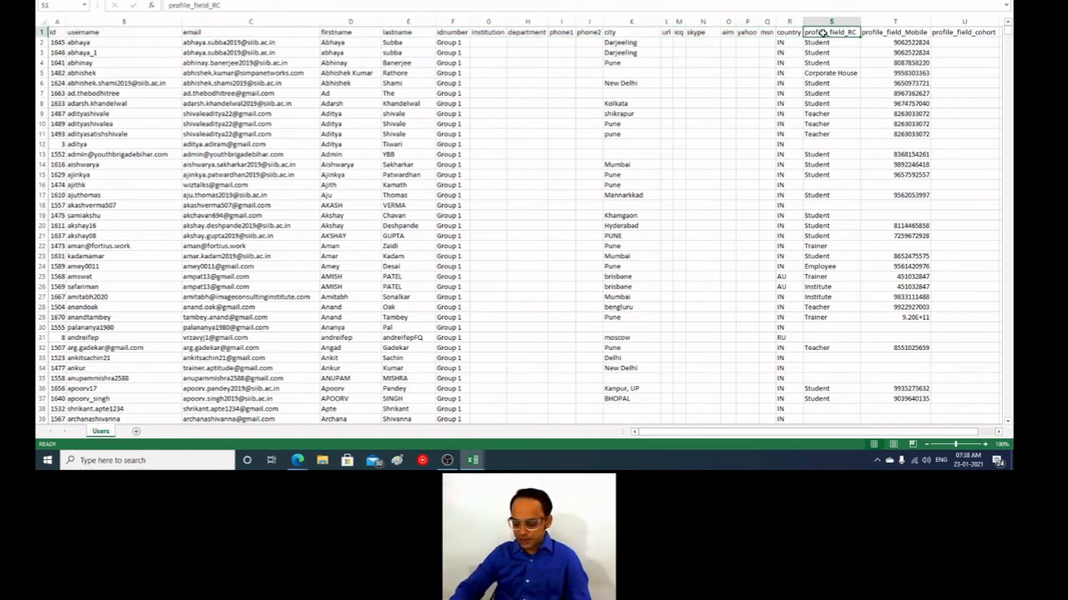
{"action": "mouse_move", "coordinate": [822, 32]}
{"action": "left_mouse_down"}
{"action": "mouse_move", "coordinate": [960, 32]}
{"action": "mouse_move", "coordinate": [823, 32]}
{"action": "left_mouse_up"}
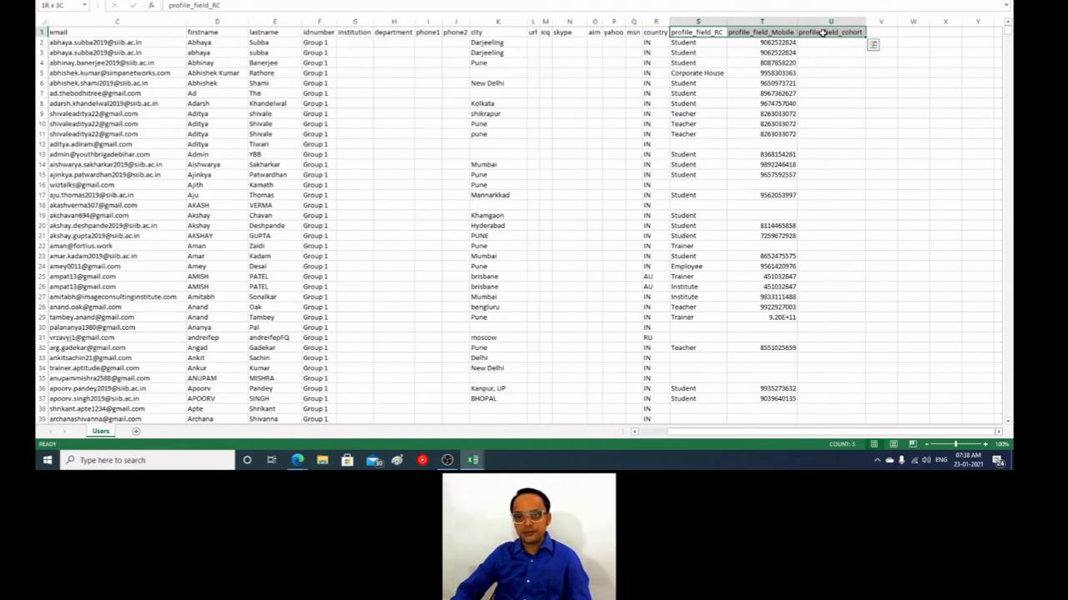
{"action": "key", "text": "Right"}
{"action": "key", "text": "Right"}
{"action": "key", "text": "Down"}
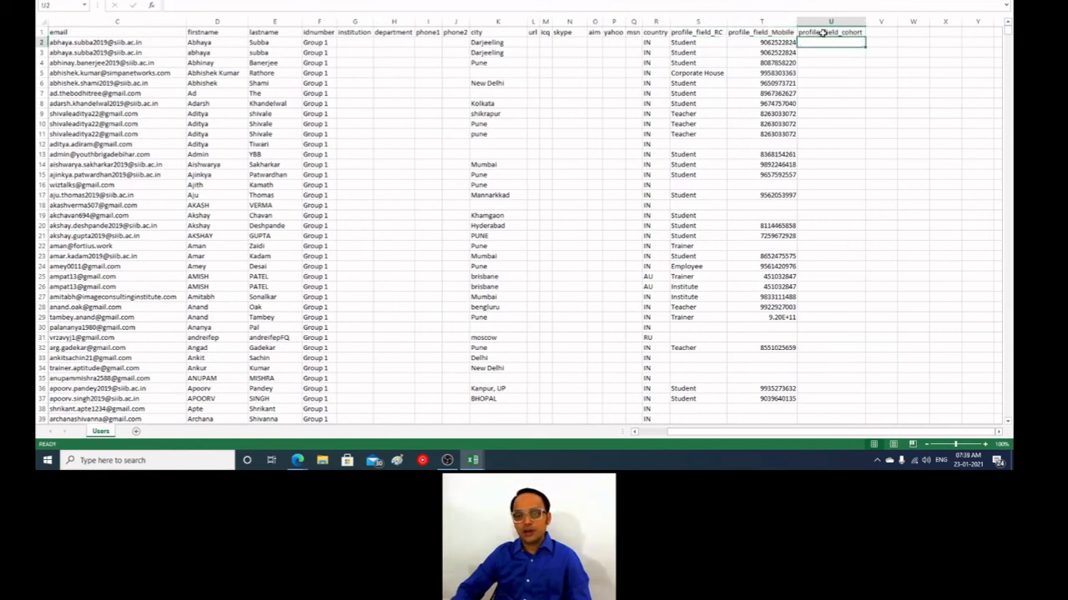
{"action": "key", "text": "Left"}
{"action": "key", "text": "Right"}
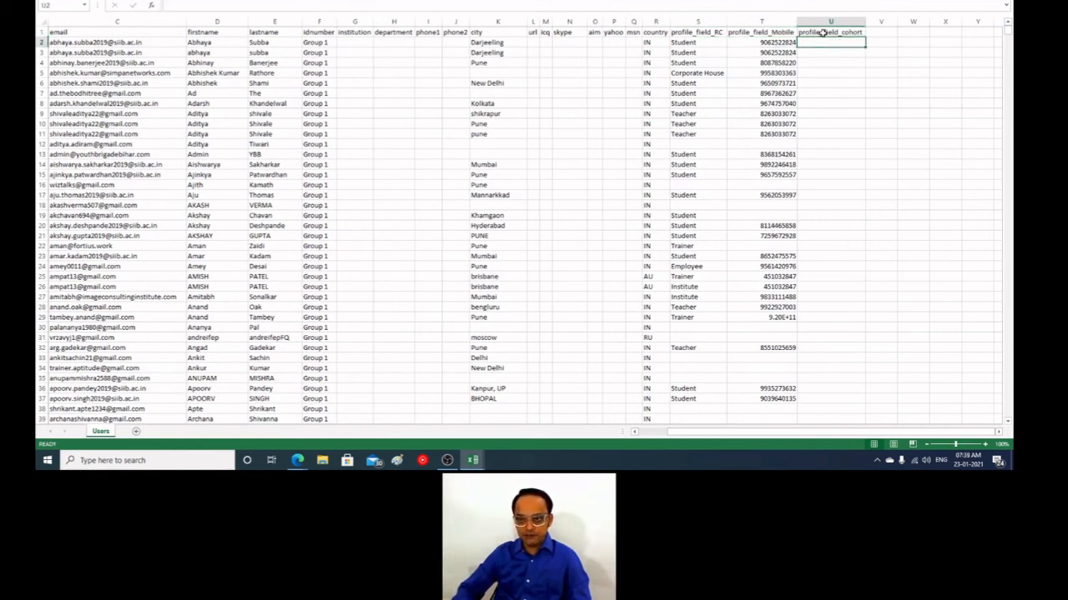
Step: Clear the group values of all users from the idnumber column, keeping its header
{"action": "key", "text": "Left"}
{"action": "key", "text": "Left"}
{"action": "key", "text": "ctrl+Left"}
{"action": "key", "text": "ctrl+Left"}
{"action": "key", "text": "ctrl+Left"}
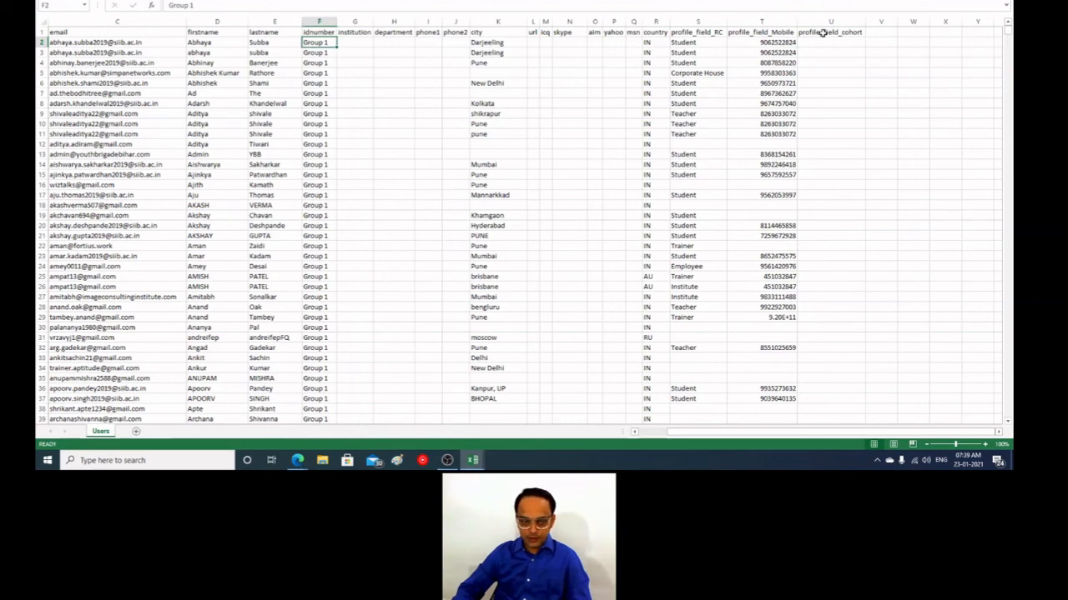
{"action": "key", "text": "ctrl+shift+Down"}
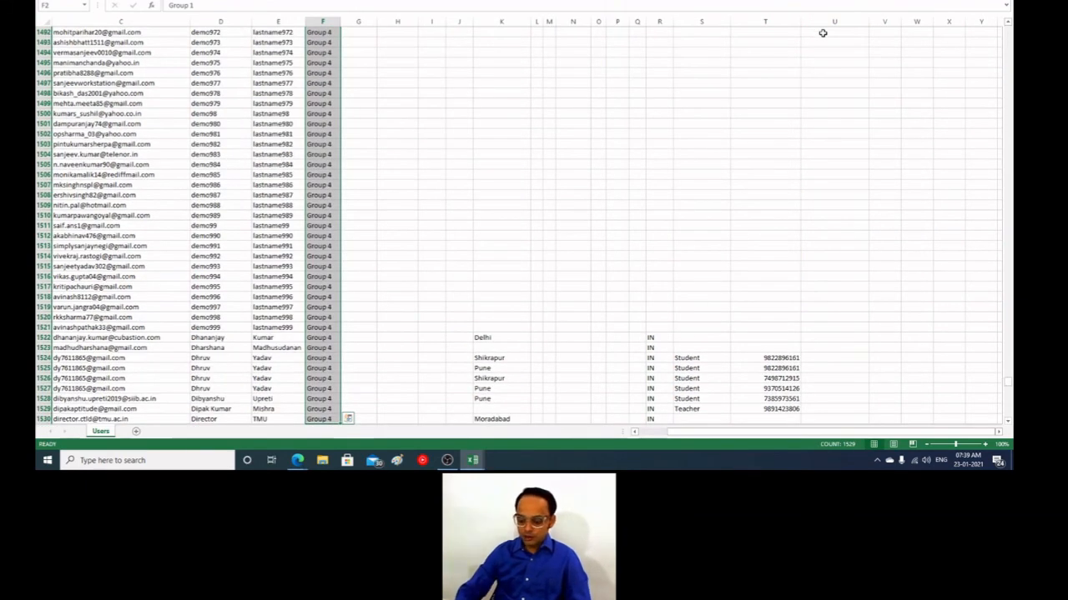
{"action": "key", "text": "Delete"}
Step: Enter SYMBI as the profile_field_cohort value for the first user, in cell U2
{"action": "key", "text": "Up"}
{"action": "key", "text": "ctrl+Right"}
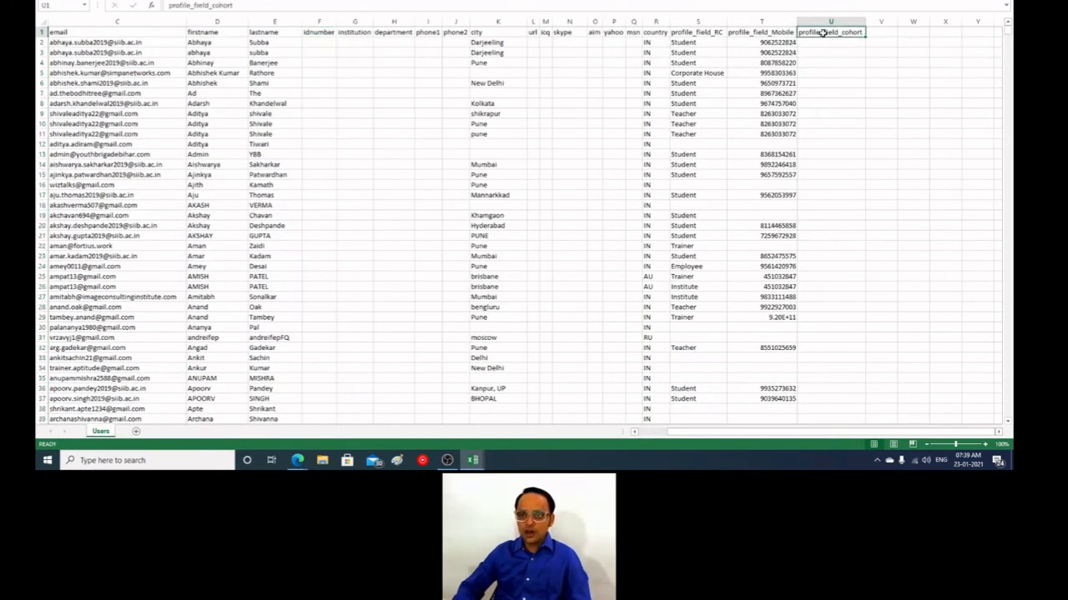
{"action": "key", "text": "Down"}
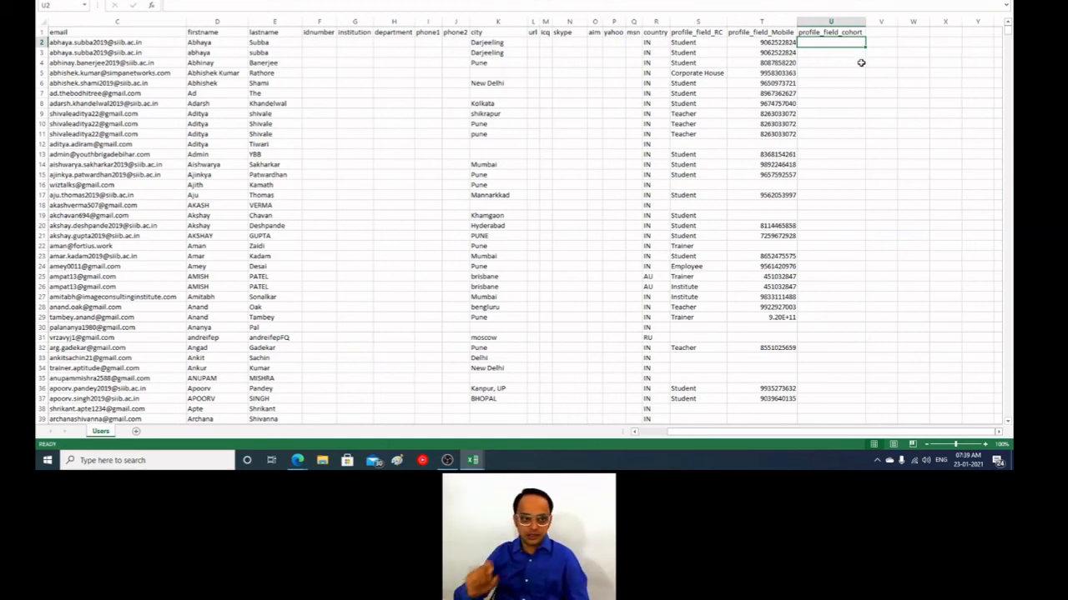
{"action": "left_click", "coordinate": [142, 40]}
{"action": "left_click_drag", "start_coordinate": [142, 41], "coordinate": [155, 367]}
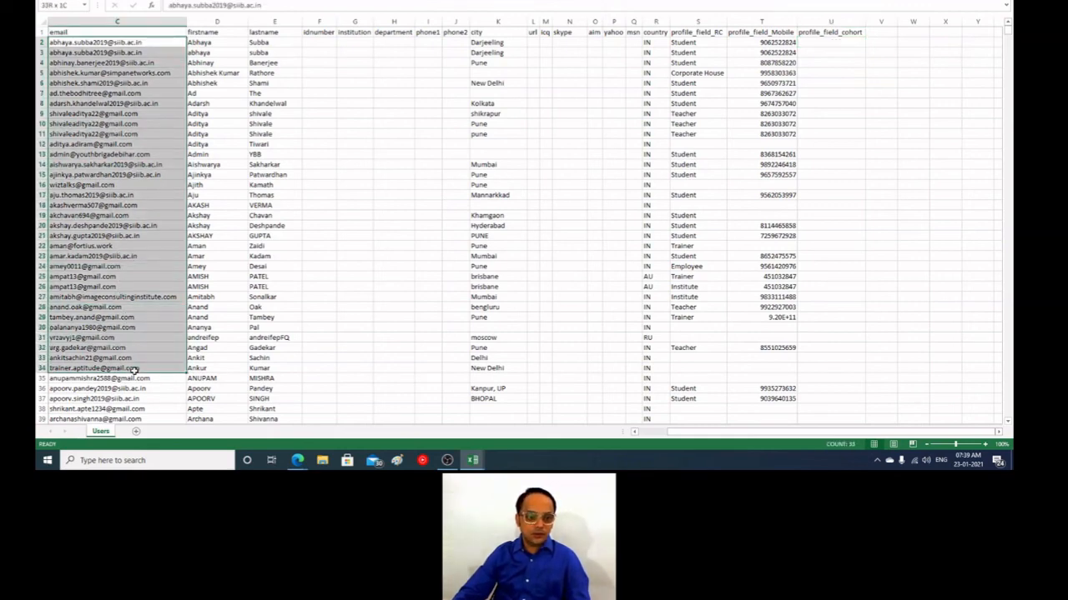
{"action": "left_click", "coordinate": [830, 43]}
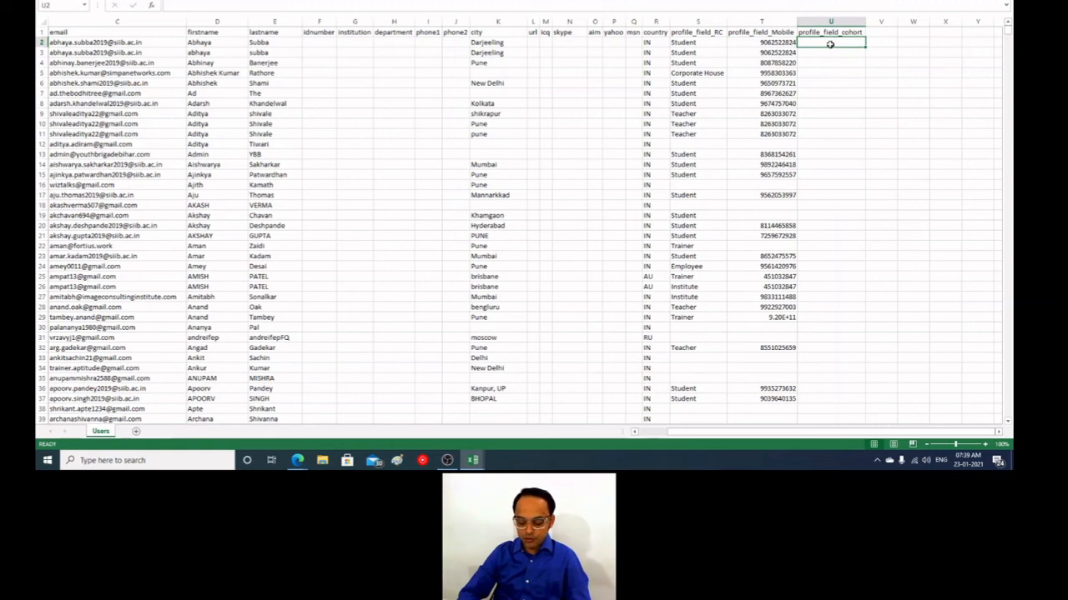
{"action": "type", "text": "SYMB"}
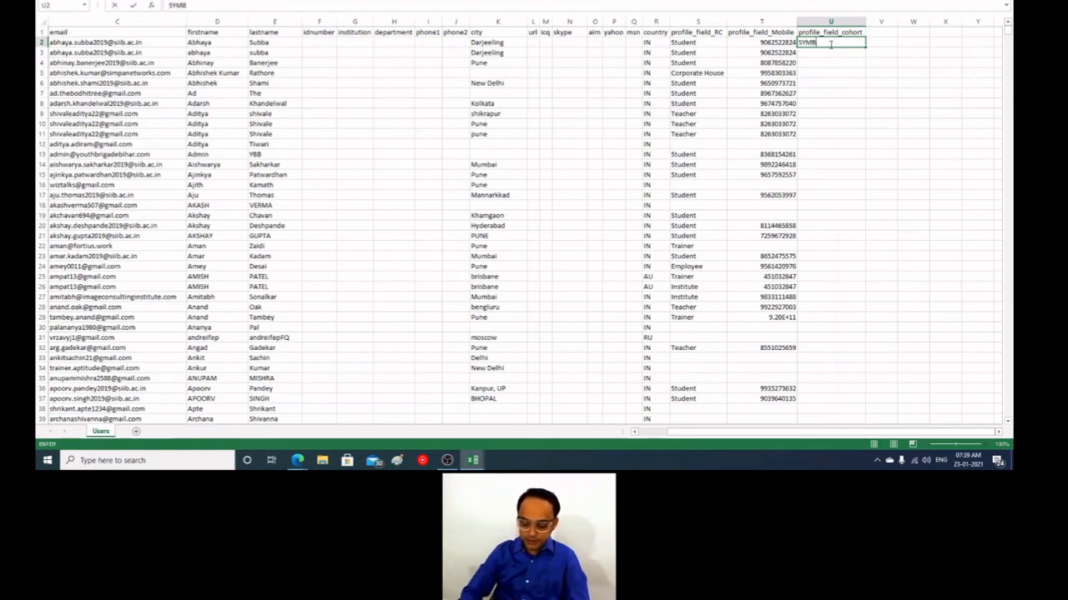
{"action": "type", "text": "I"}
{"action": "left_click", "coordinate": [859, 133]}
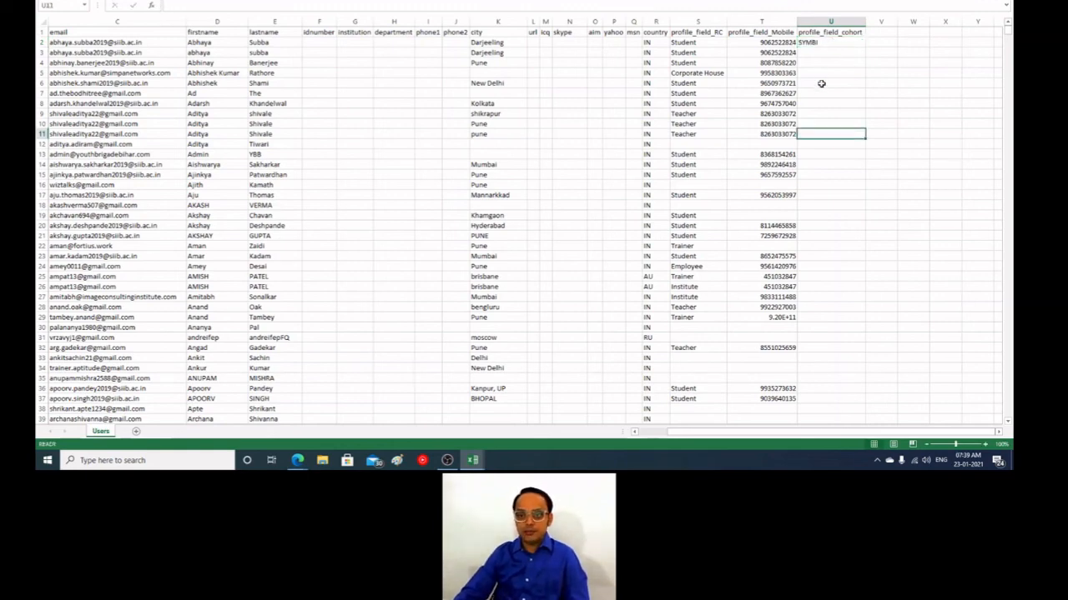
Step: Enter XYZ as the profile_field_cohort value for the user demo1003, in cell U71
{"action": "scroll", "coordinate": [819, 364], "scroll_direction": "down", "scroll_amount": 16}
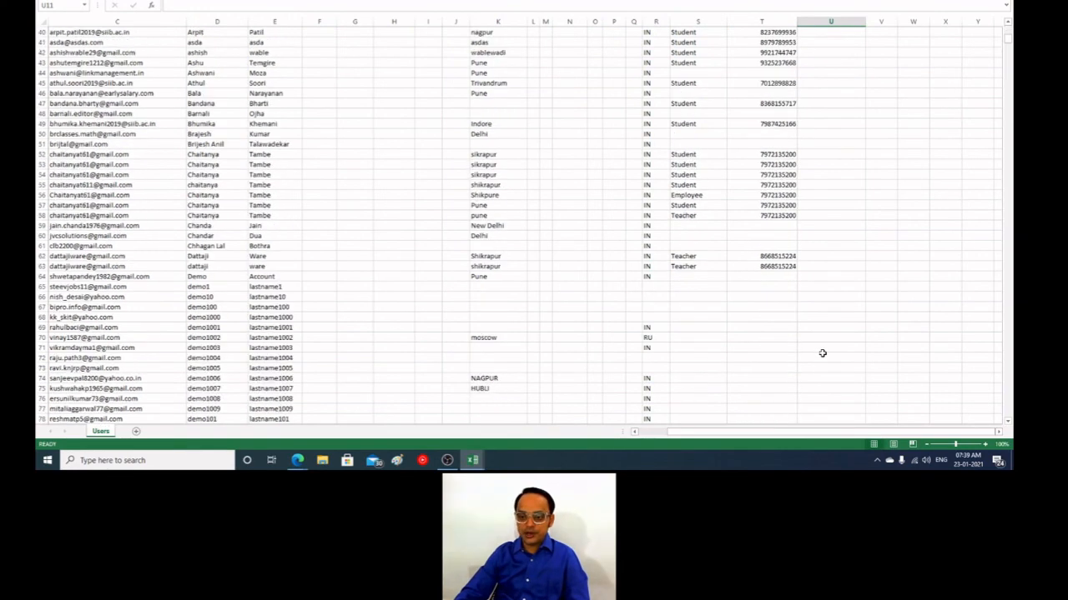
{"action": "left_click", "coordinate": [834, 256]}
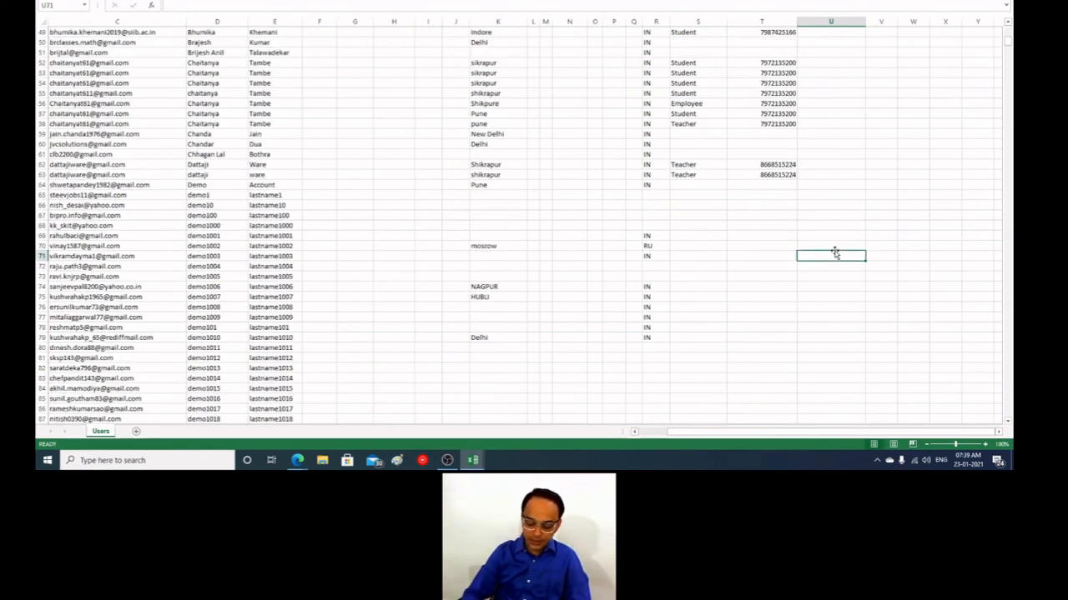
{"action": "type", "text": "XYZ"}
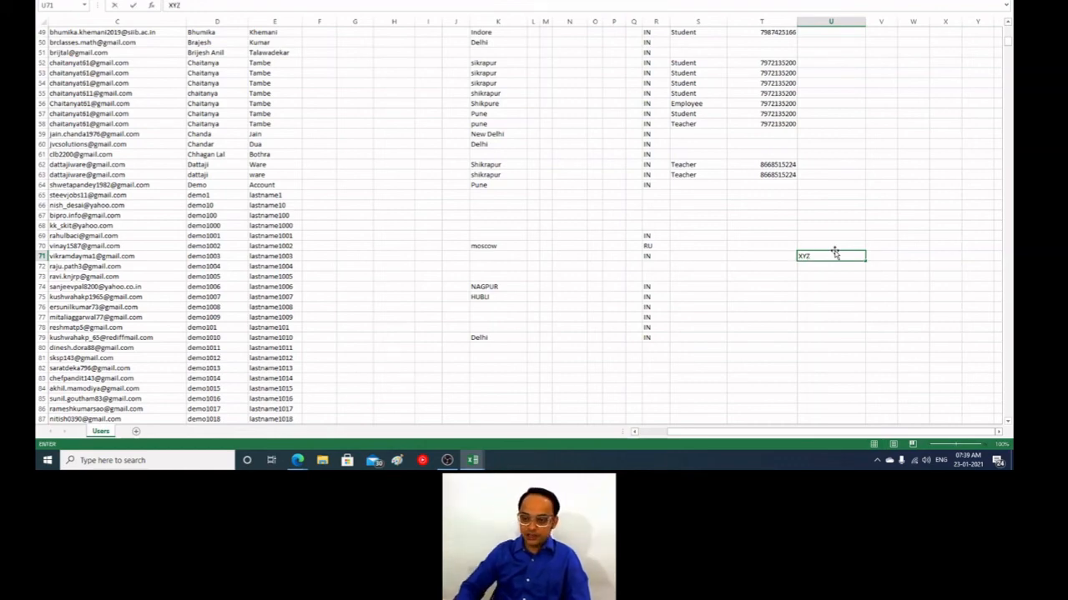
{"action": "key", "text": "Return"}
Step: Review the profile_field_cohort column from its header down to the XYZ entry against the user rows
{"action": "key", "text": "ctrl+Down"}
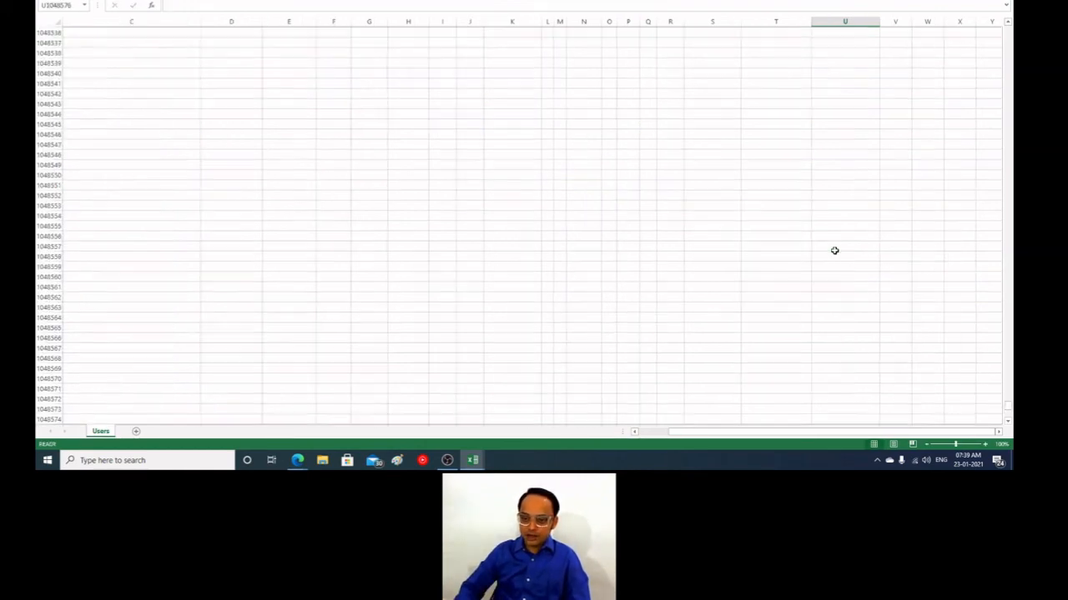
{"action": "key", "text": "ctrl+Up"}
{"action": "key", "text": "ctrl+Up"}
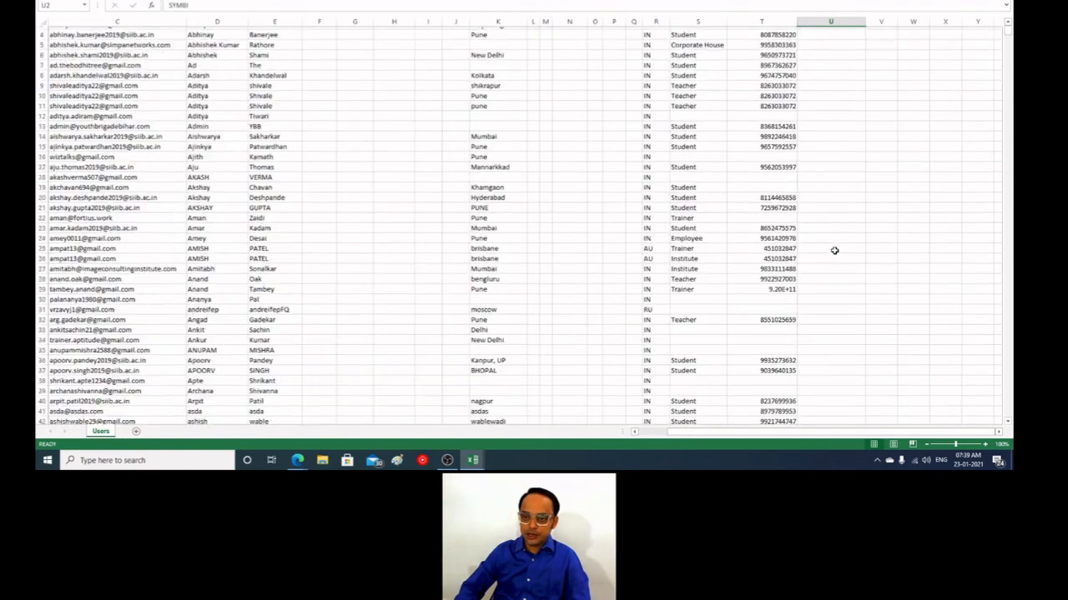
{"action": "key", "text": "Down"}
{"action": "key", "text": "Down"}
{"action": "key", "text": "Down"}
{"action": "key", "text": "Down"}
{"action": "key", "text": "Down"}
{"action": "key", "text": "Down"}
{"action": "key", "text": "Down"}
{"action": "key", "text": "Down"}
{"action": "key", "text": "Down"}
{"action": "key", "text": "Down"}
{"action": "key", "text": "Down"}
{"action": "key", "text": "Down"}
{"action": "key", "text": "Down"}
{"action": "key", "text": "Down"}
{"action": "key", "text": "Down"}
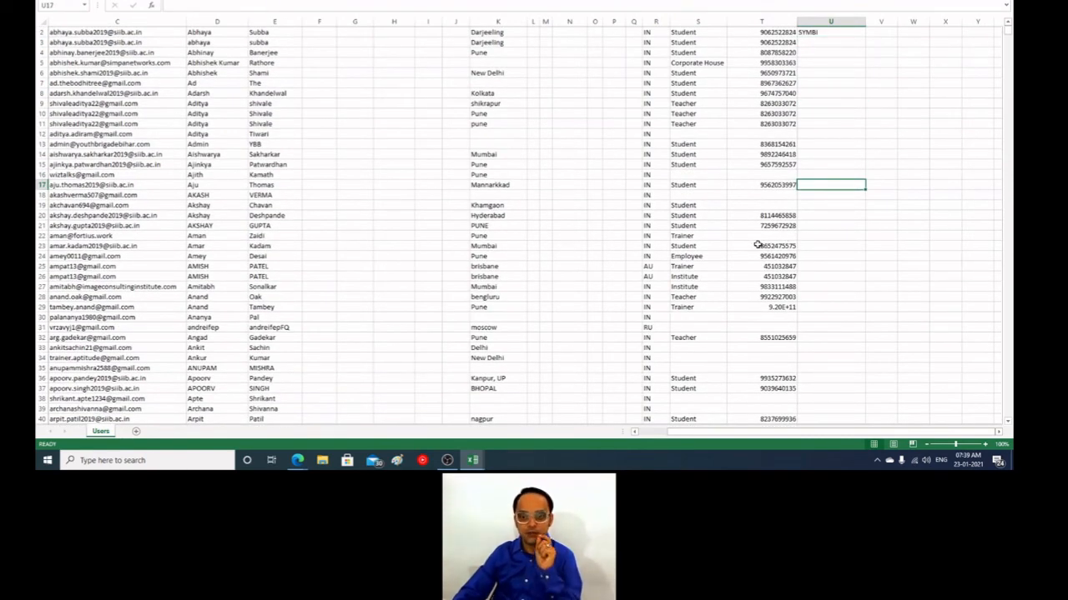
{"action": "scroll", "coordinate": [744, 259], "scroll_direction": "up", "scroll_amount": 1}
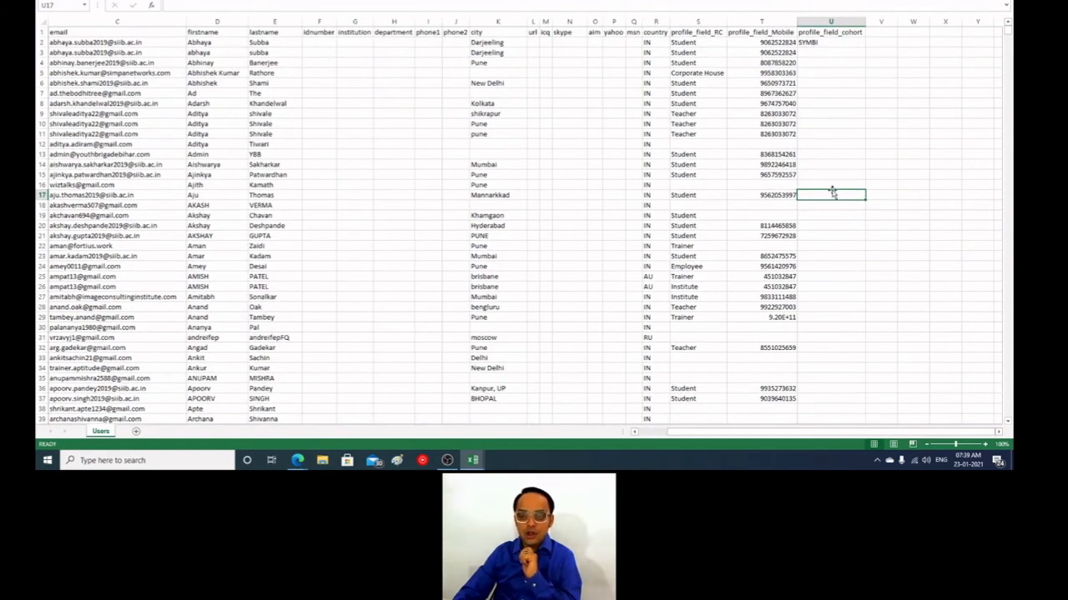
{"action": "scroll", "coordinate": [835, 194], "scroll_direction": "down", "scroll_amount": 1}
{"action": "scroll", "coordinate": [835, 195], "scroll_direction": "down", "scroll_amount": 12}
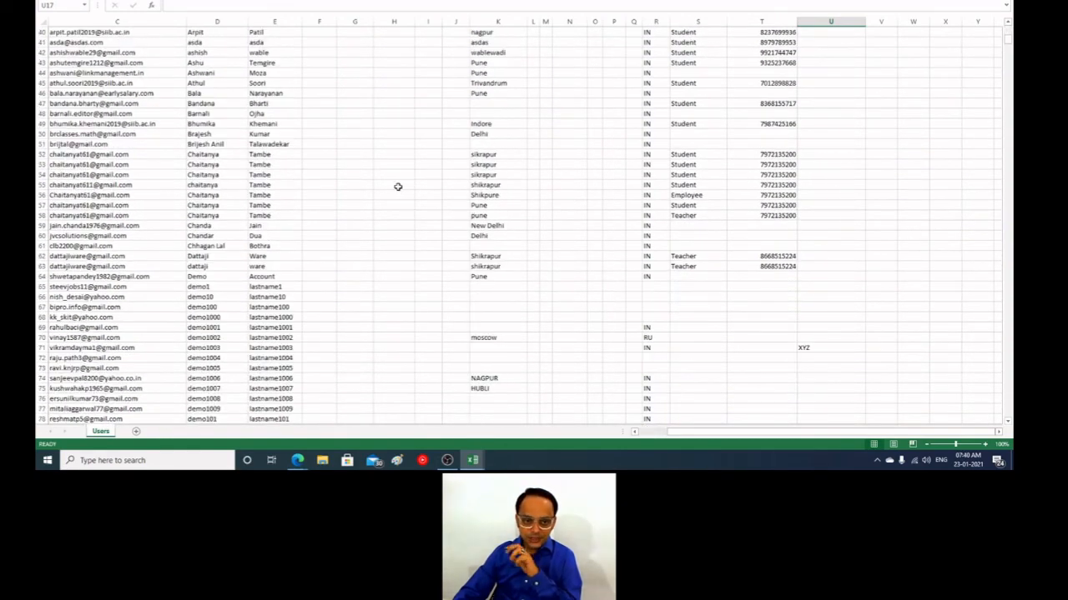
{"action": "scroll", "coordinate": [398, 186], "scroll_direction": "up", "scroll_amount": 13}
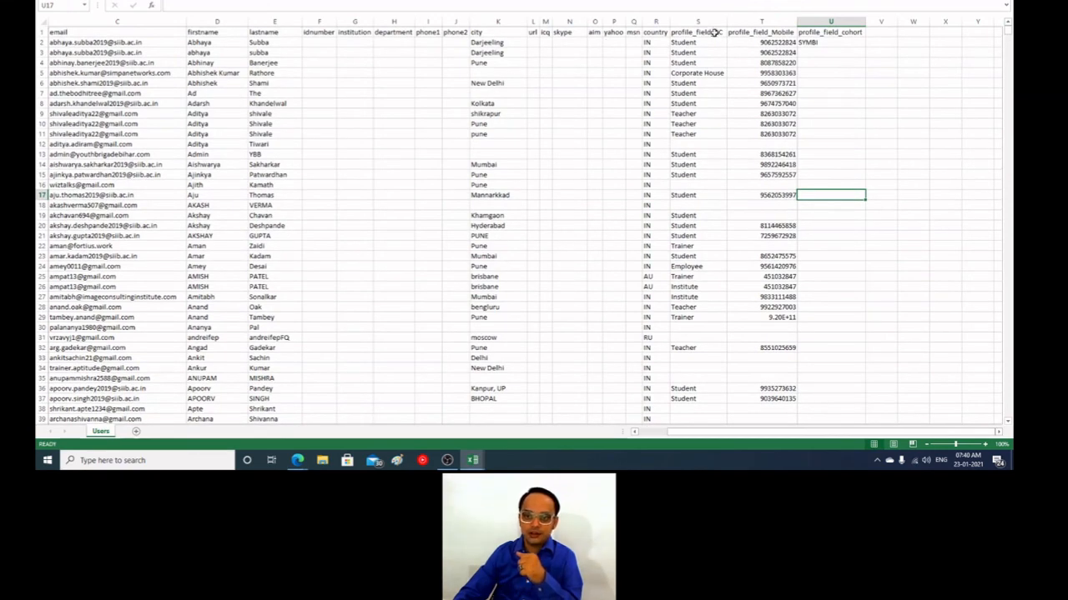
Step: Examine the standard columns from id to country, including the idnumber, institution and department cells
{"action": "left_click_drag", "start_coordinate": [663, 32], "coordinate": [35, 7]}
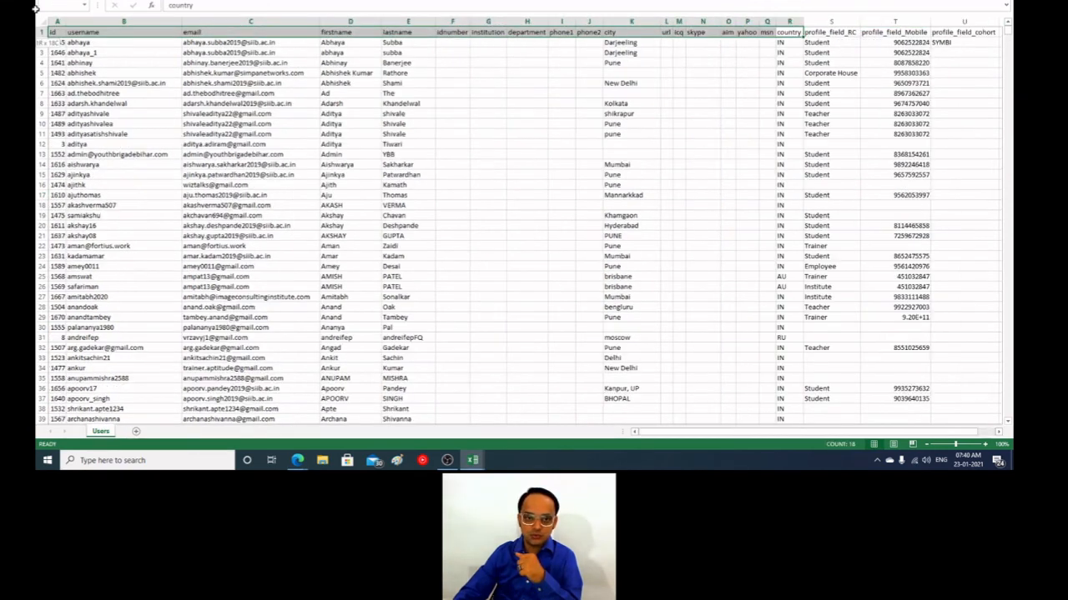
{"action": "left_click", "coordinate": [408, 164]}
{"action": "left_click_drag", "start_coordinate": [458, 350], "coordinate": [459, 367]}
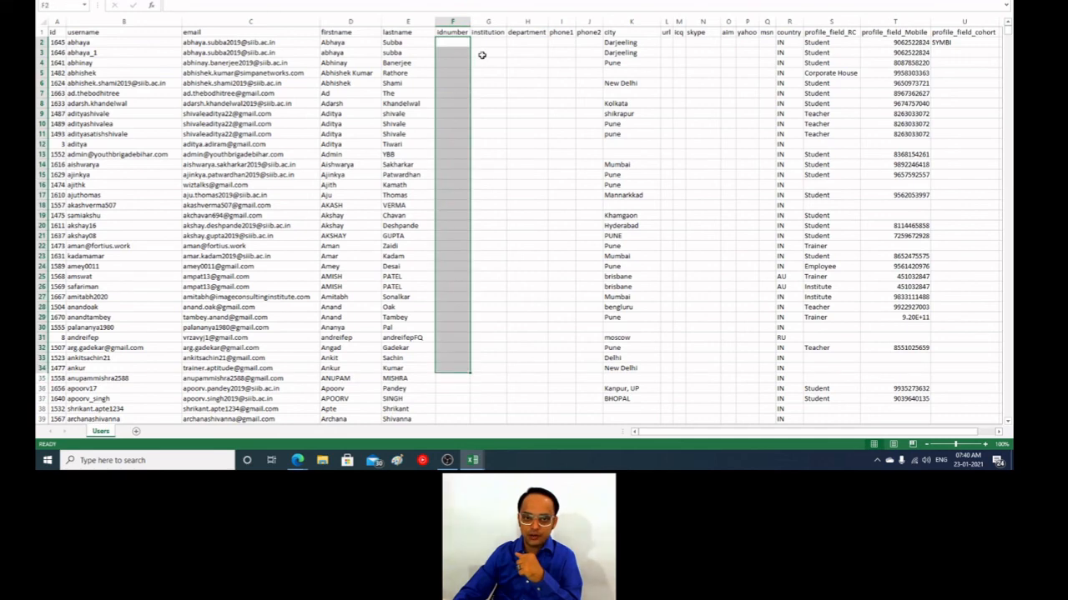
{"action": "left_click_drag", "start_coordinate": [500, 42], "coordinate": [499, 205]}
{"action": "left_click", "coordinate": [543, 99]}
{"action": "left_click_drag", "start_coordinate": [543, 98], "coordinate": [554, 205]}
{"action": "left_click", "coordinate": [569, 110]}
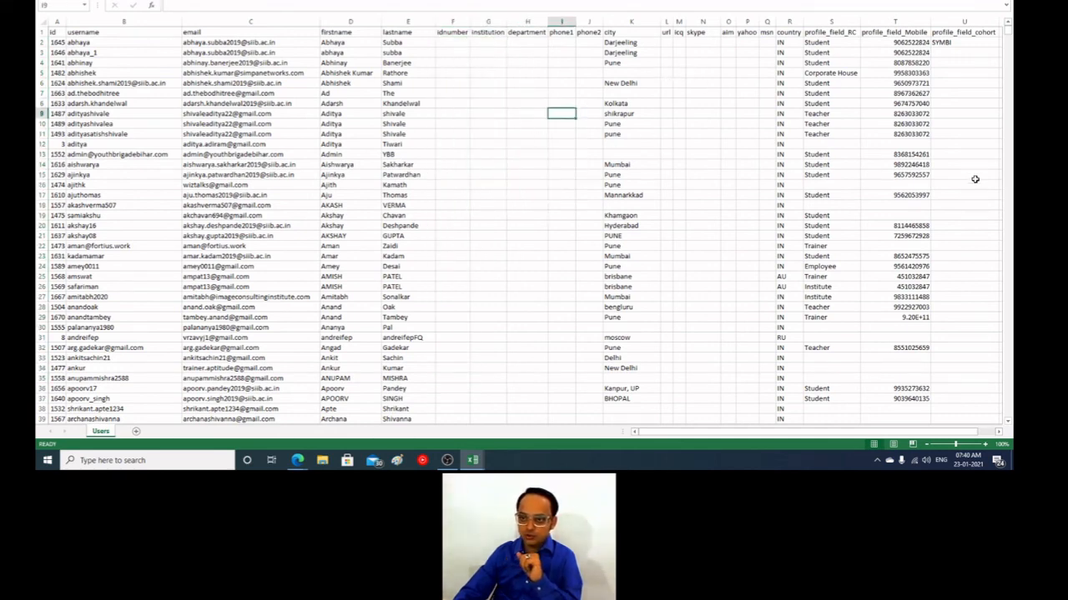
Step: Compare the SYMBI cohort entry with the standard fields from idnumber to country in the first user's row
{"action": "left_click", "coordinate": [949, 42]}
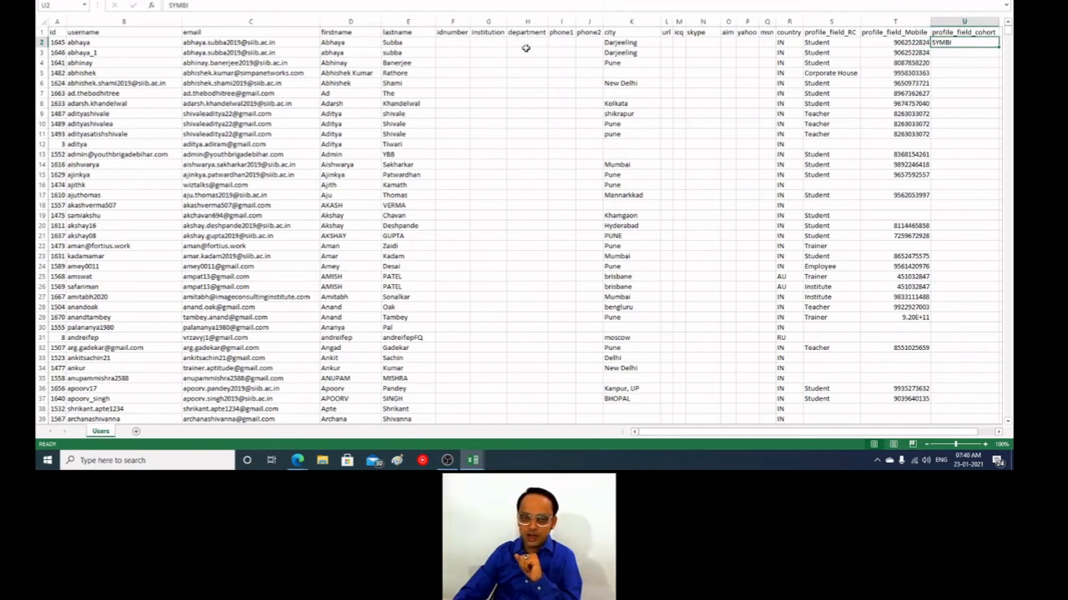
{"action": "left_click", "coordinate": [459, 41]}
{"action": "left_click", "coordinate": [483, 43]}
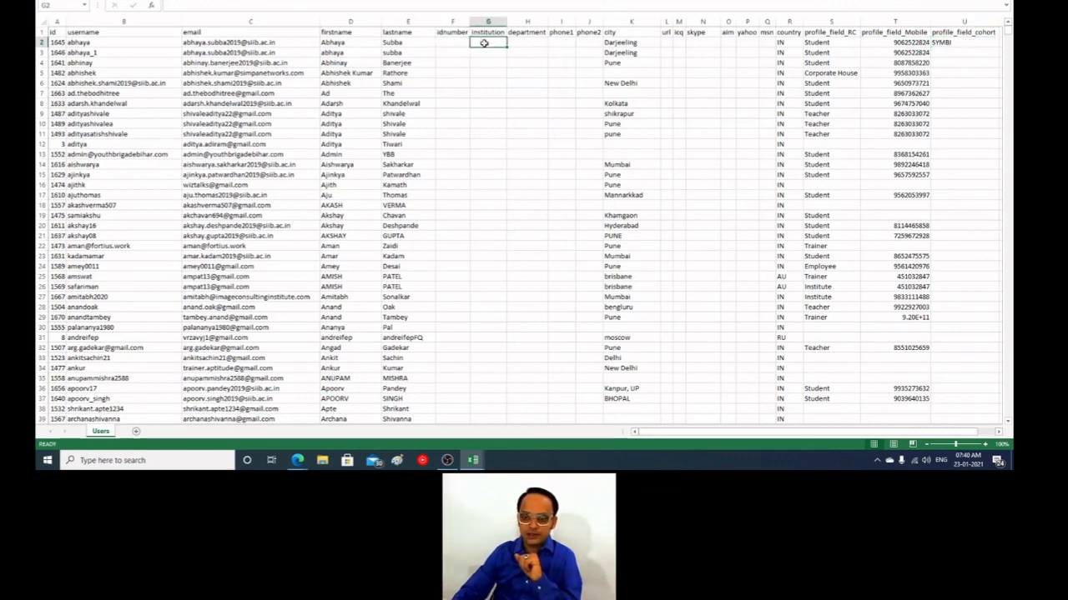
{"action": "key", "text": "Right"}
{"action": "key", "text": "Right"}
{"action": "key", "text": "Right"}
{"action": "key", "text": "Right"}
{"action": "key", "text": "Right"}
{"action": "key", "text": "Right"}
{"action": "key", "text": "Right"}
{"action": "key", "text": "Right"}
{"action": "key", "text": "Right"}
{"action": "key", "text": "Right"}
{"action": "key", "text": "Right"}
{"action": "key", "text": "Right"}
{"action": "key", "text": "Right"}
{"action": "key", "text": "Right"}
{"action": "key", "text": "Right"}
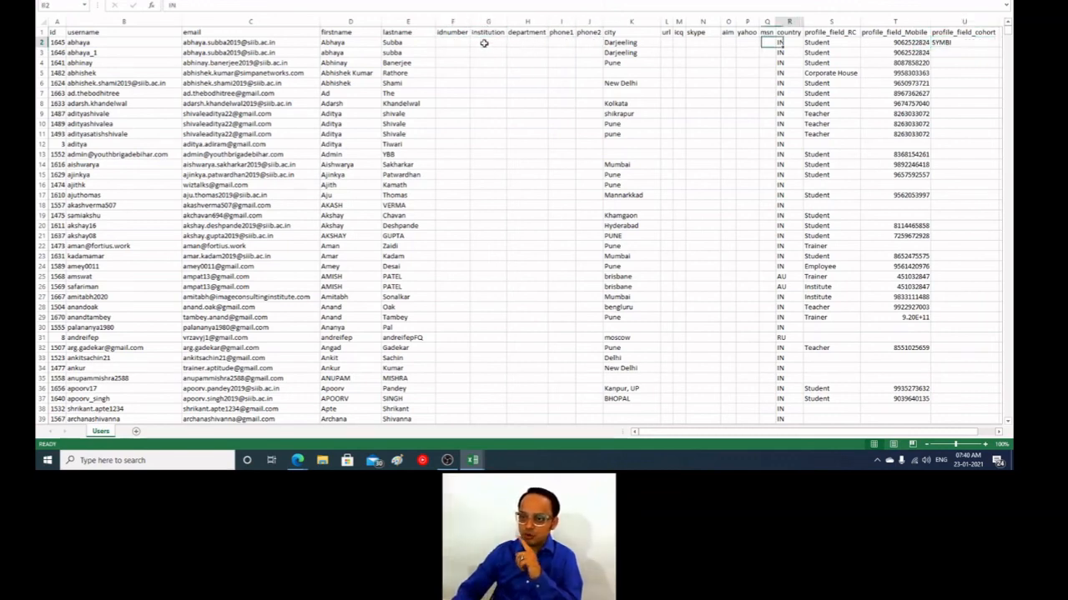
{"action": "key", "text": "Right"}
{"action": "key", "text": "Left"}
{"action": "key", "text": "Left"}
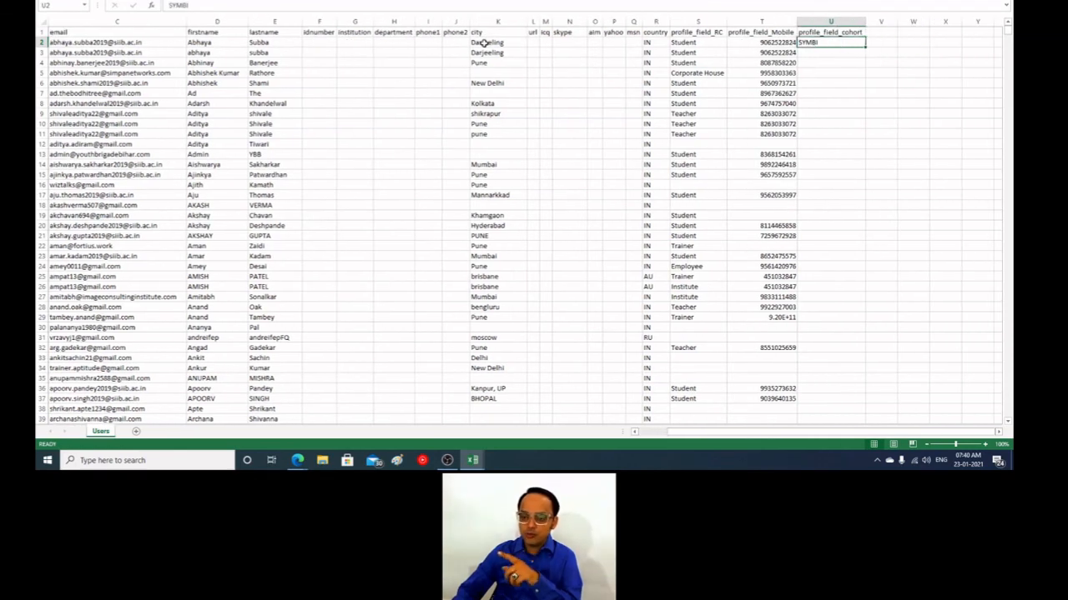